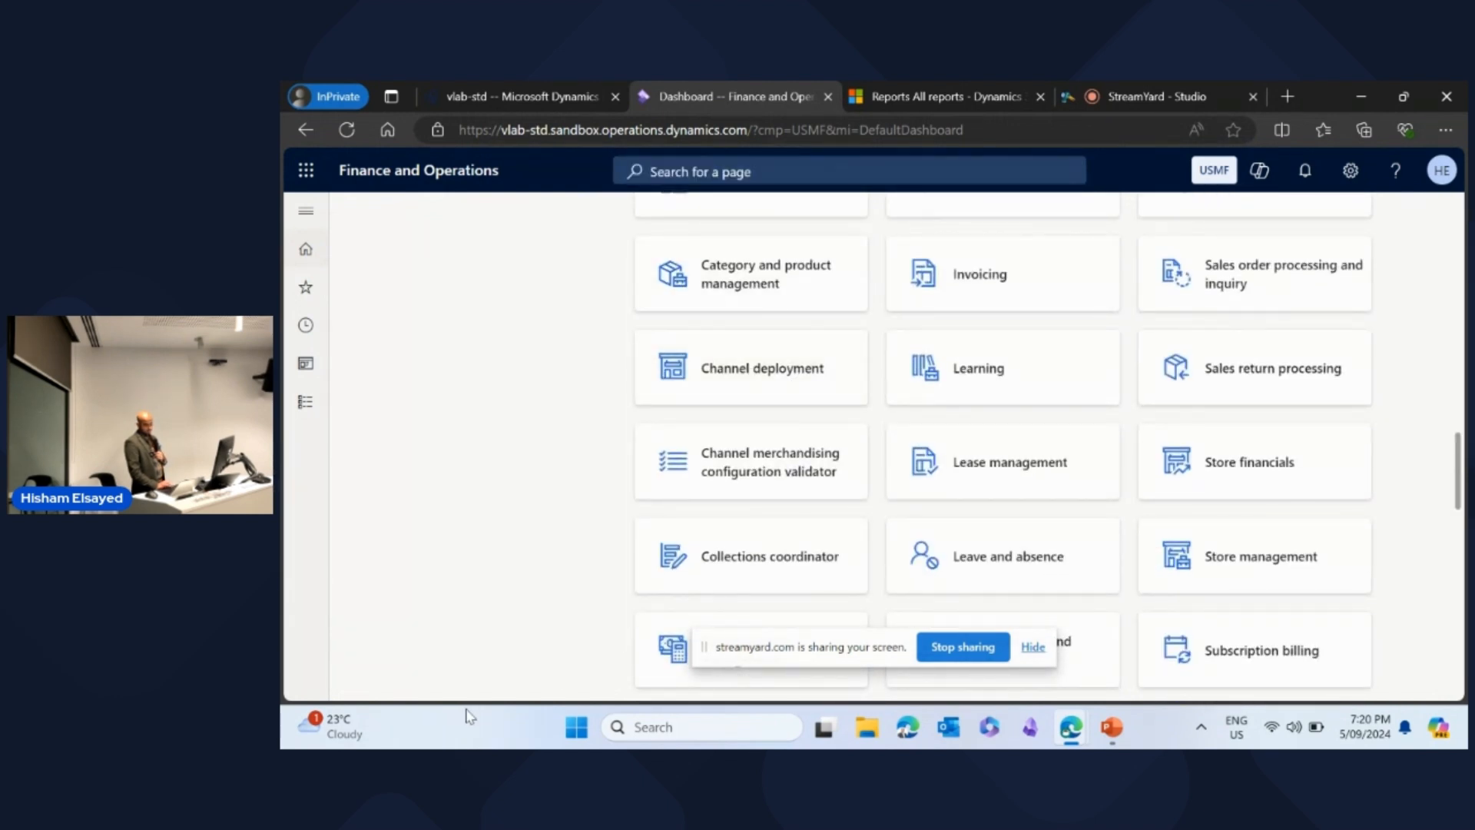
click(487, 728)
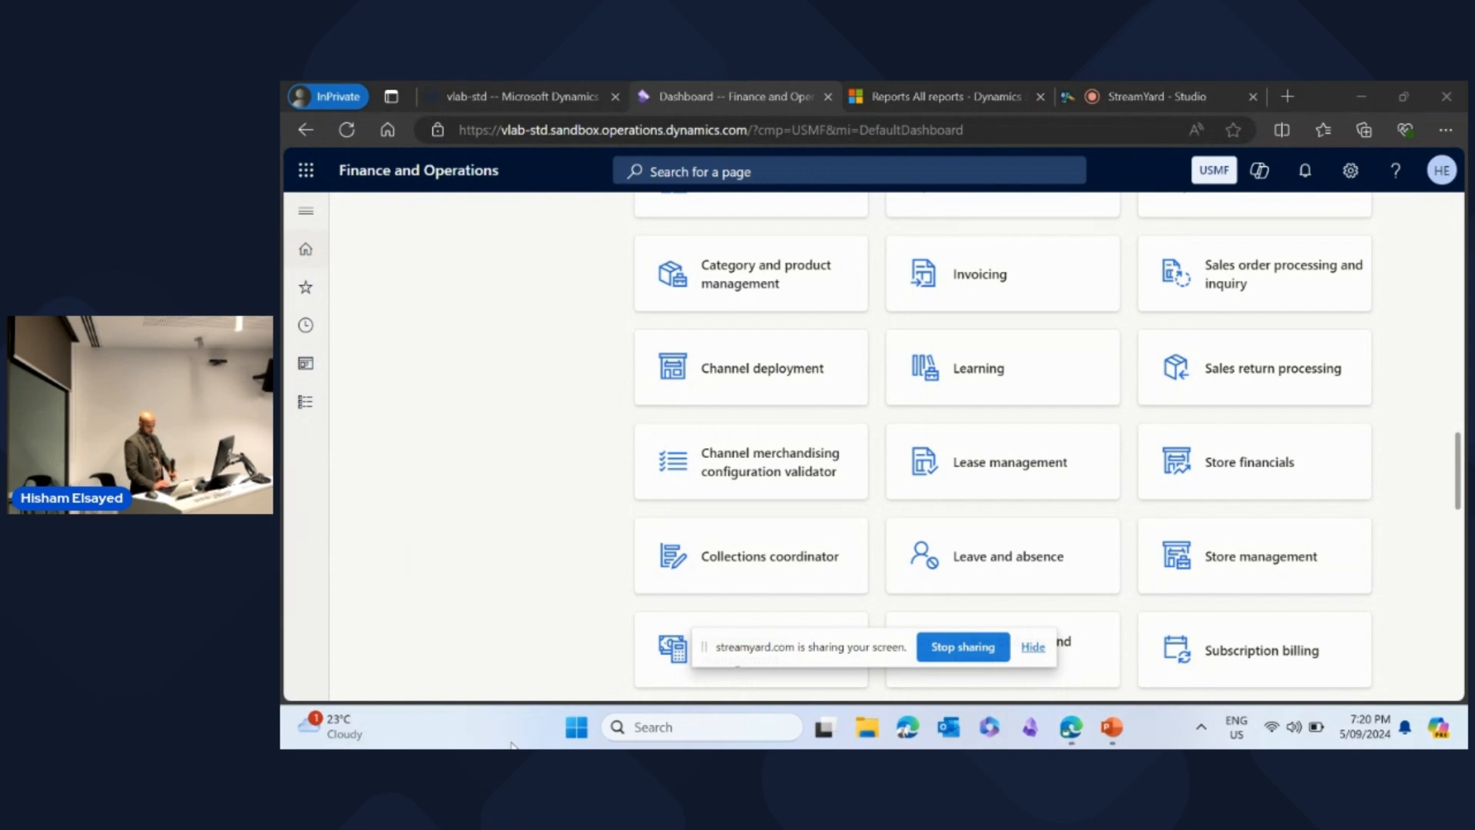
key(super)
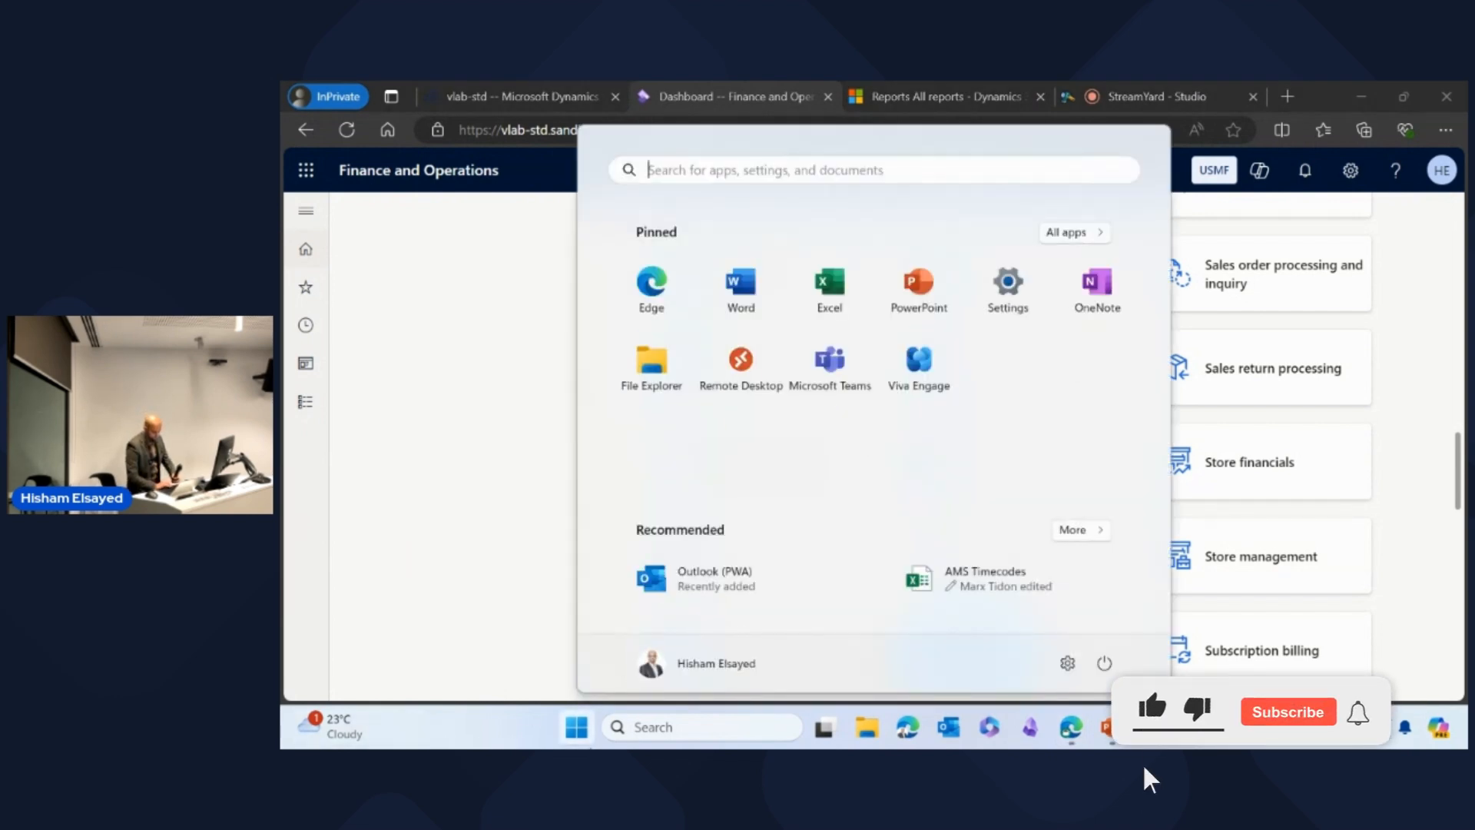
key(super)
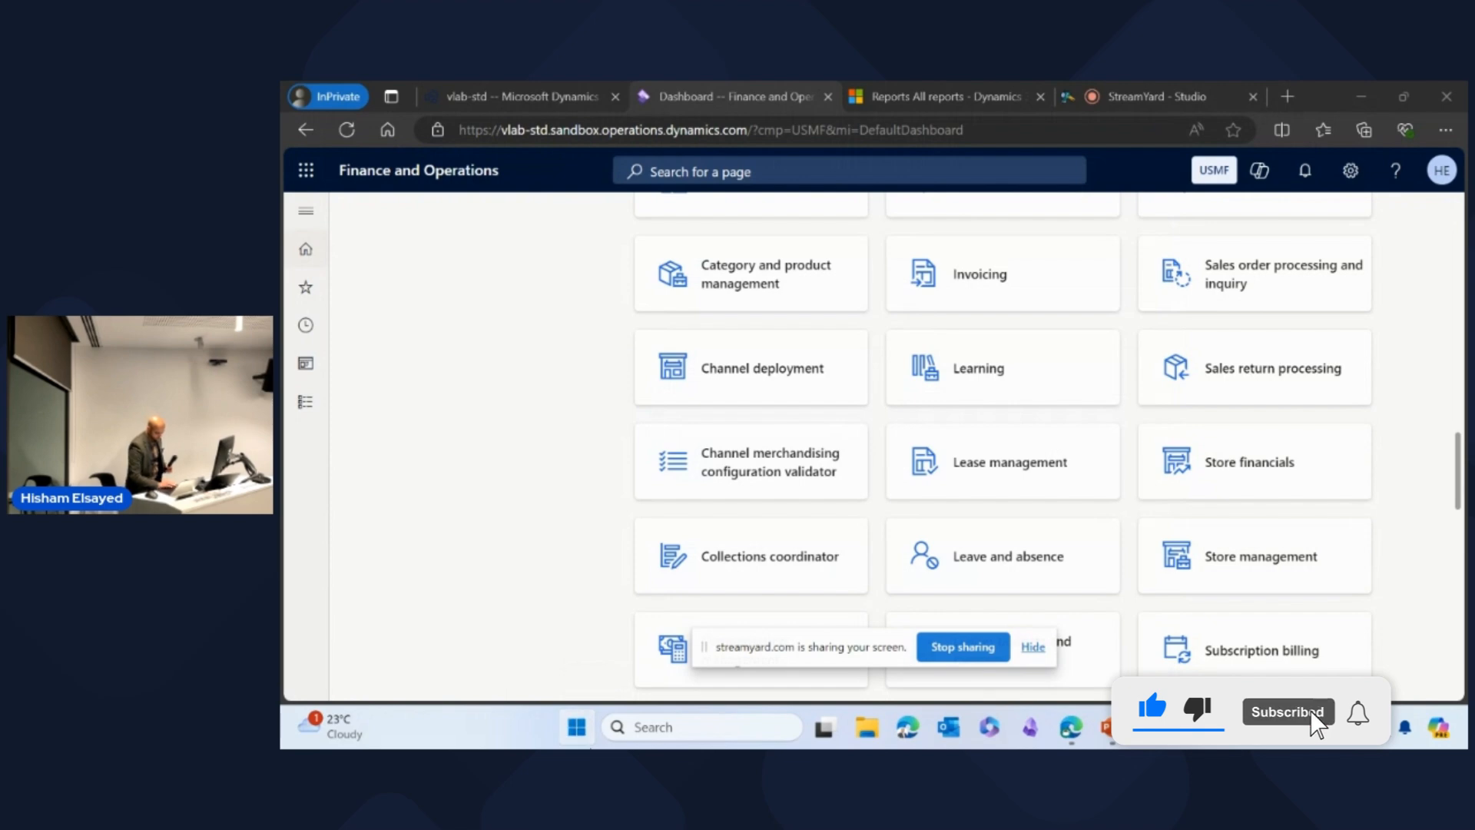
key(super)
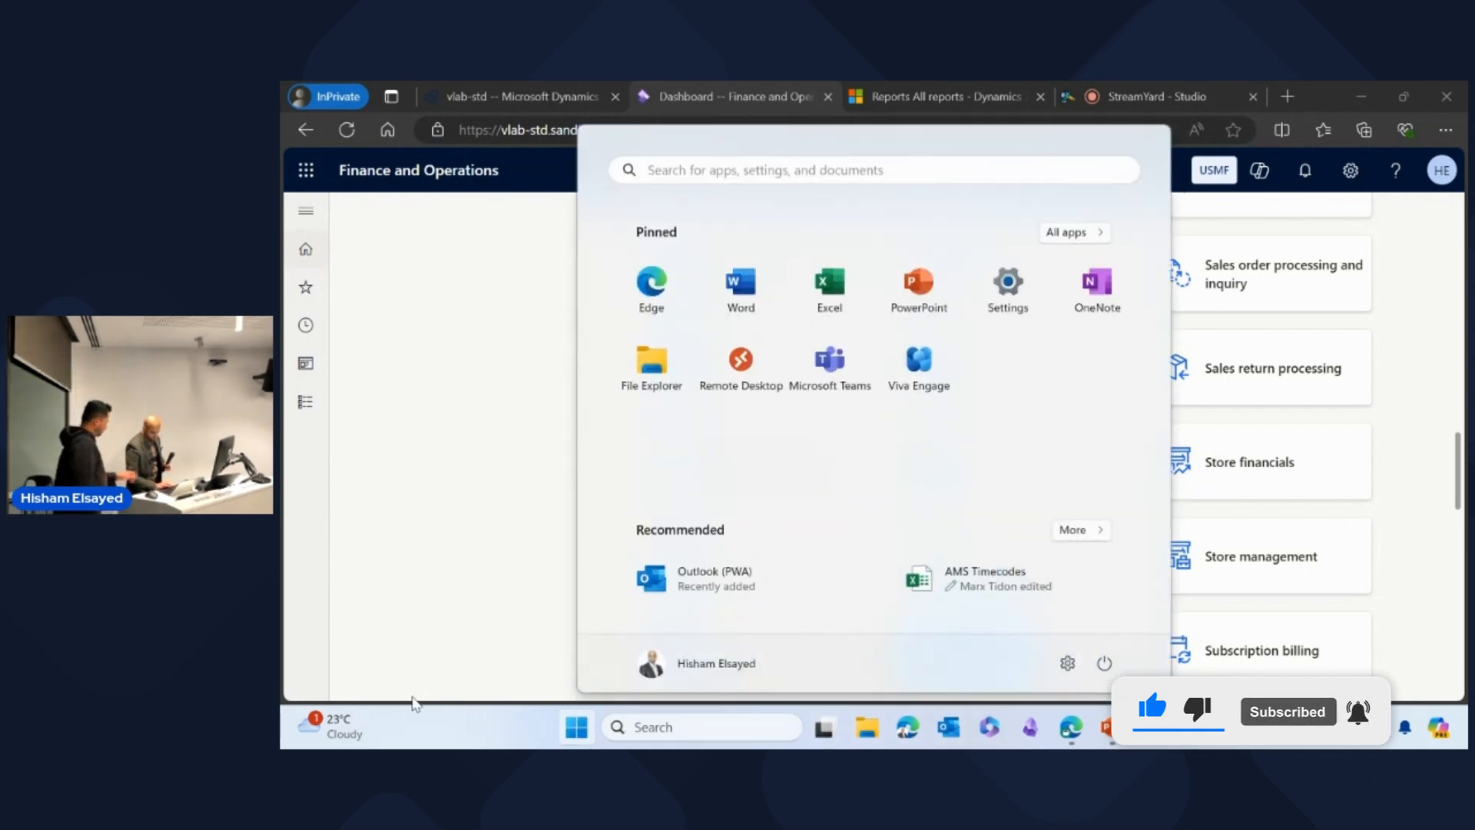
click(424, 735)
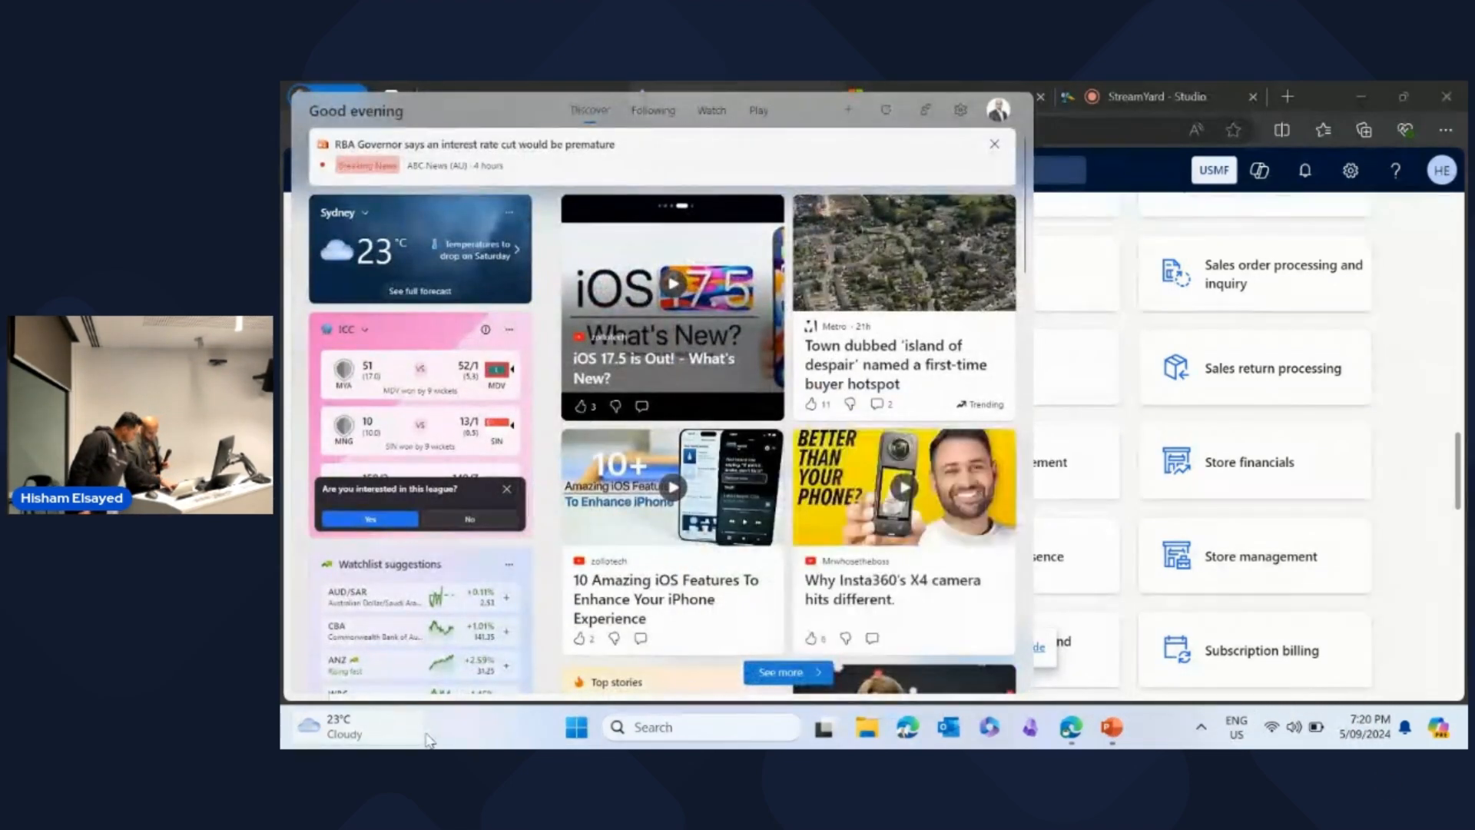
Set the display projection mode to Duplicate.
key(super+p)
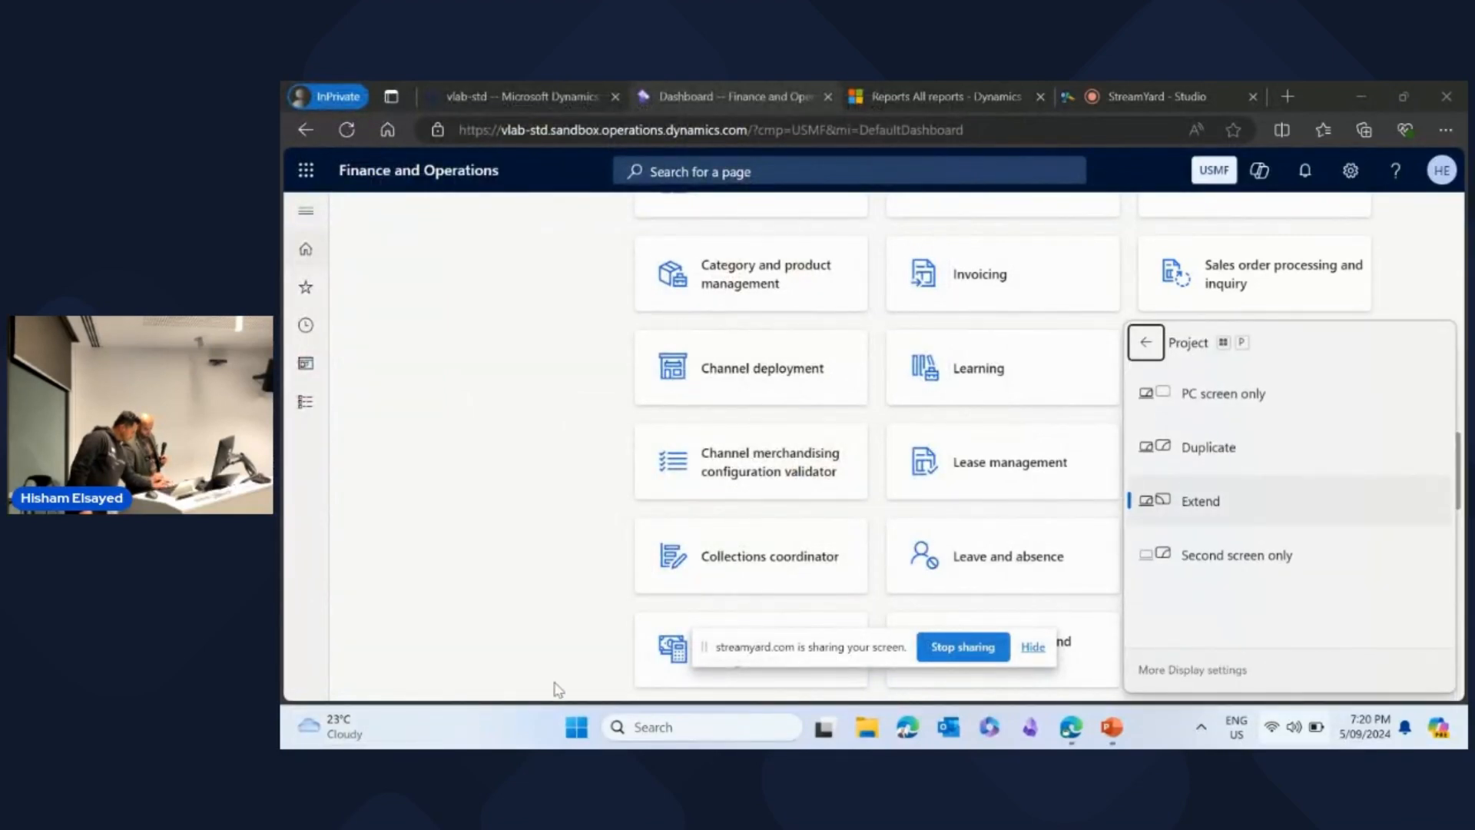
click(1205, 448)
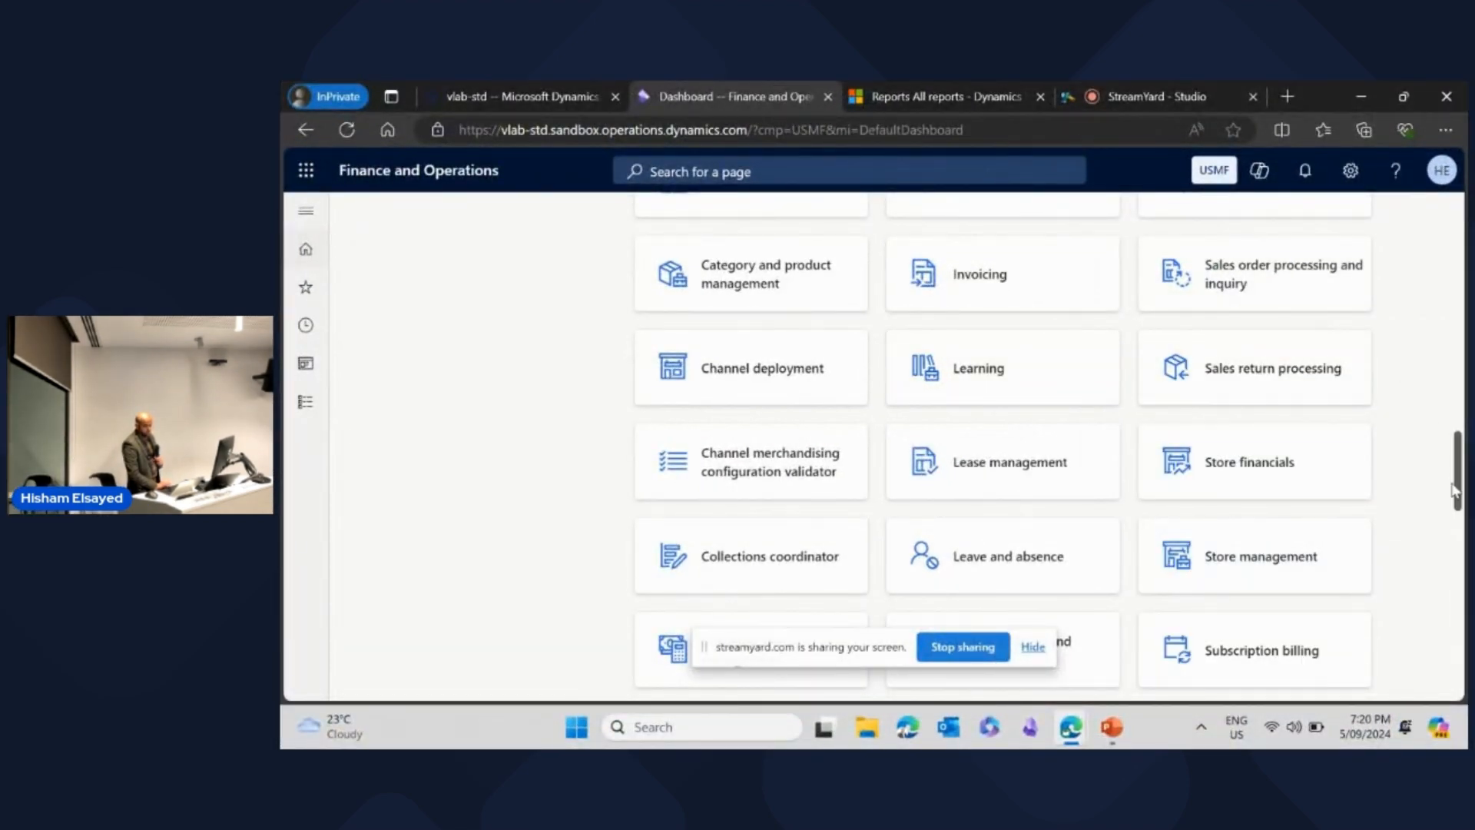
Open the Business performance analytics (preview) app from the Finance and Operations dashboard.
drag(1458, 469, 1429, 211)
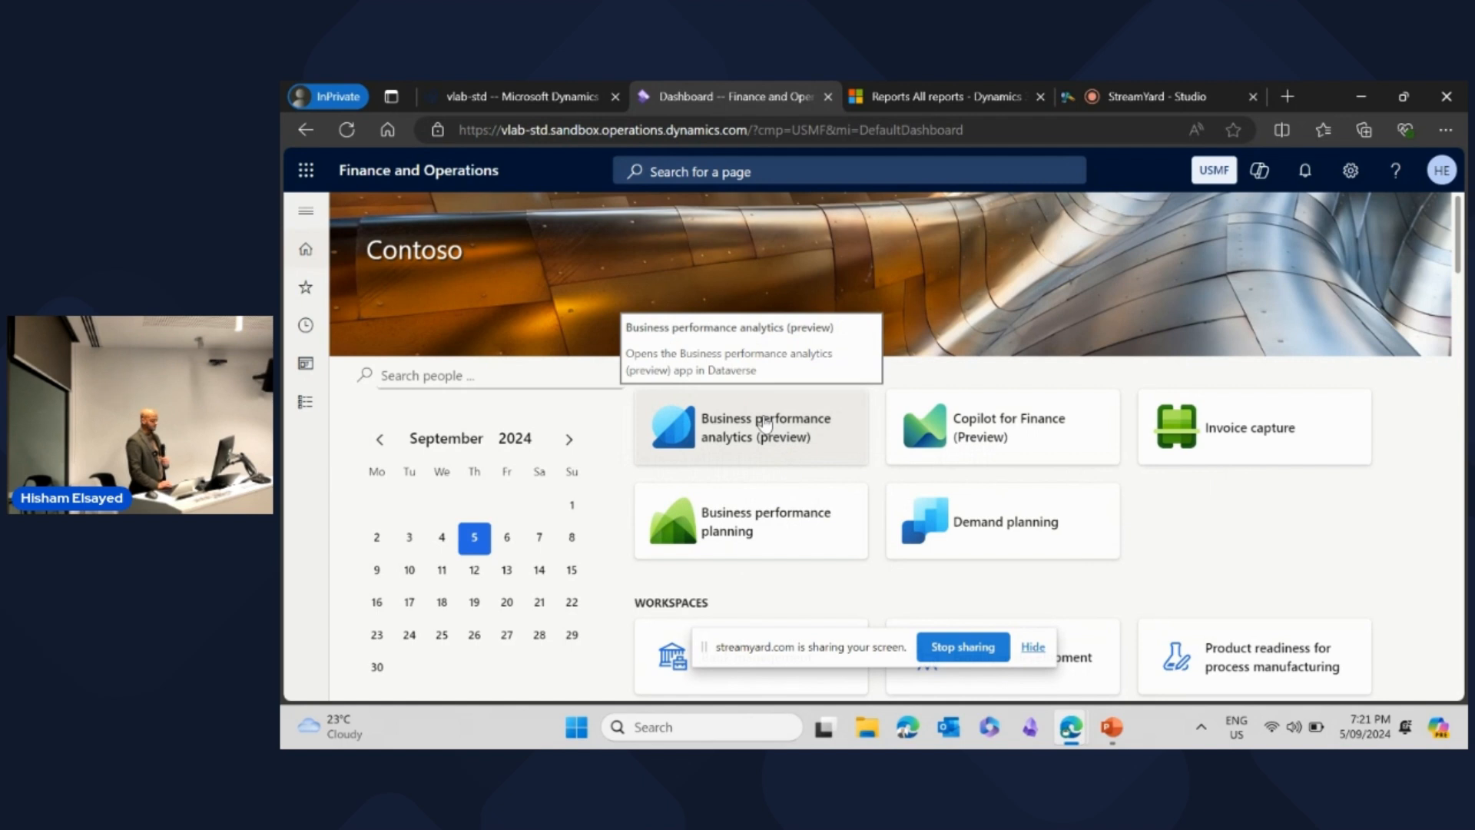
click(765, 421)
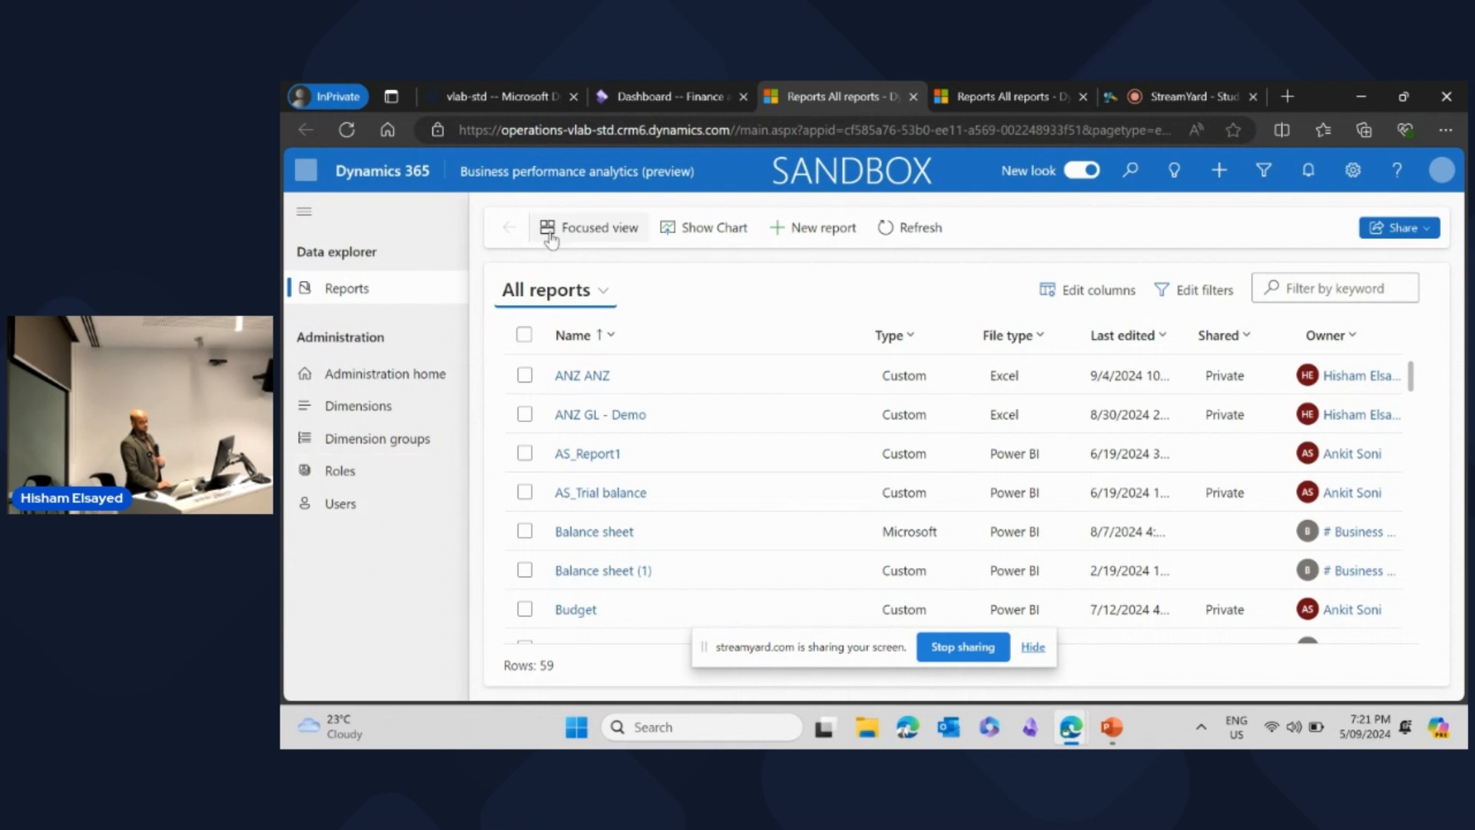
Look through the saved report views, showing Standard Reports first and ending on the ANZ view.
click(604, 295)
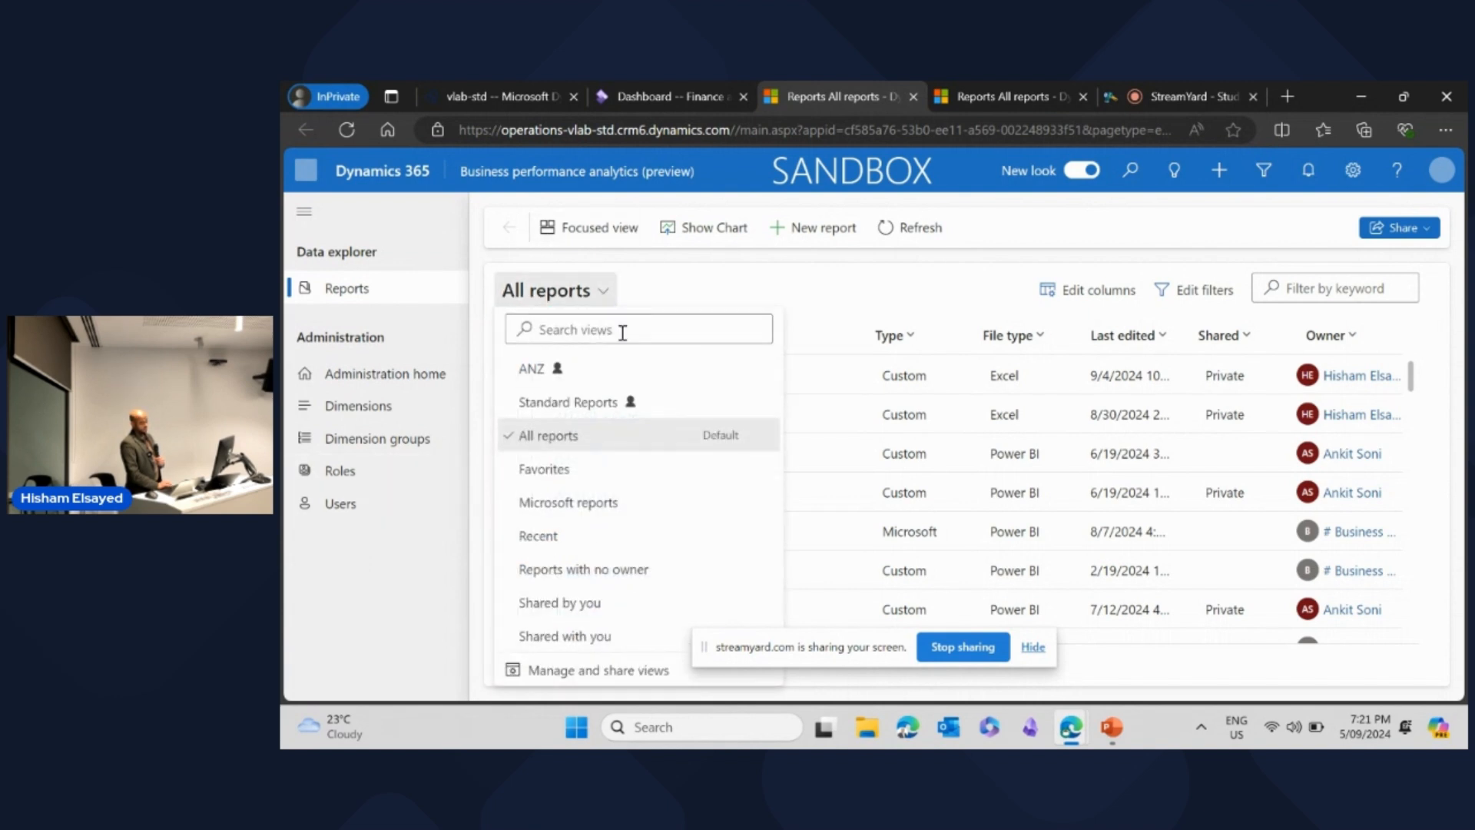
click(578, 401)
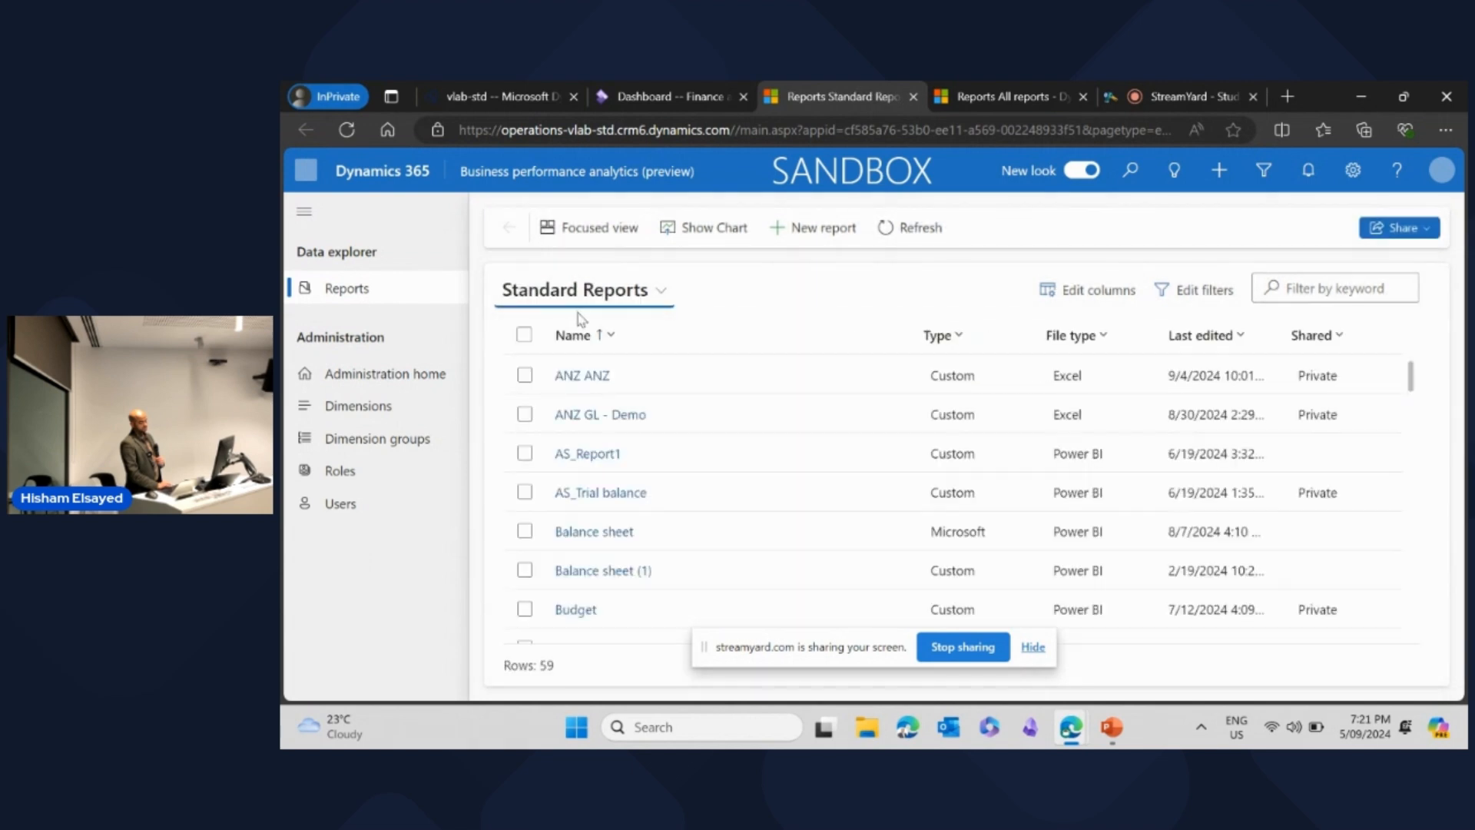
click(657, 293)
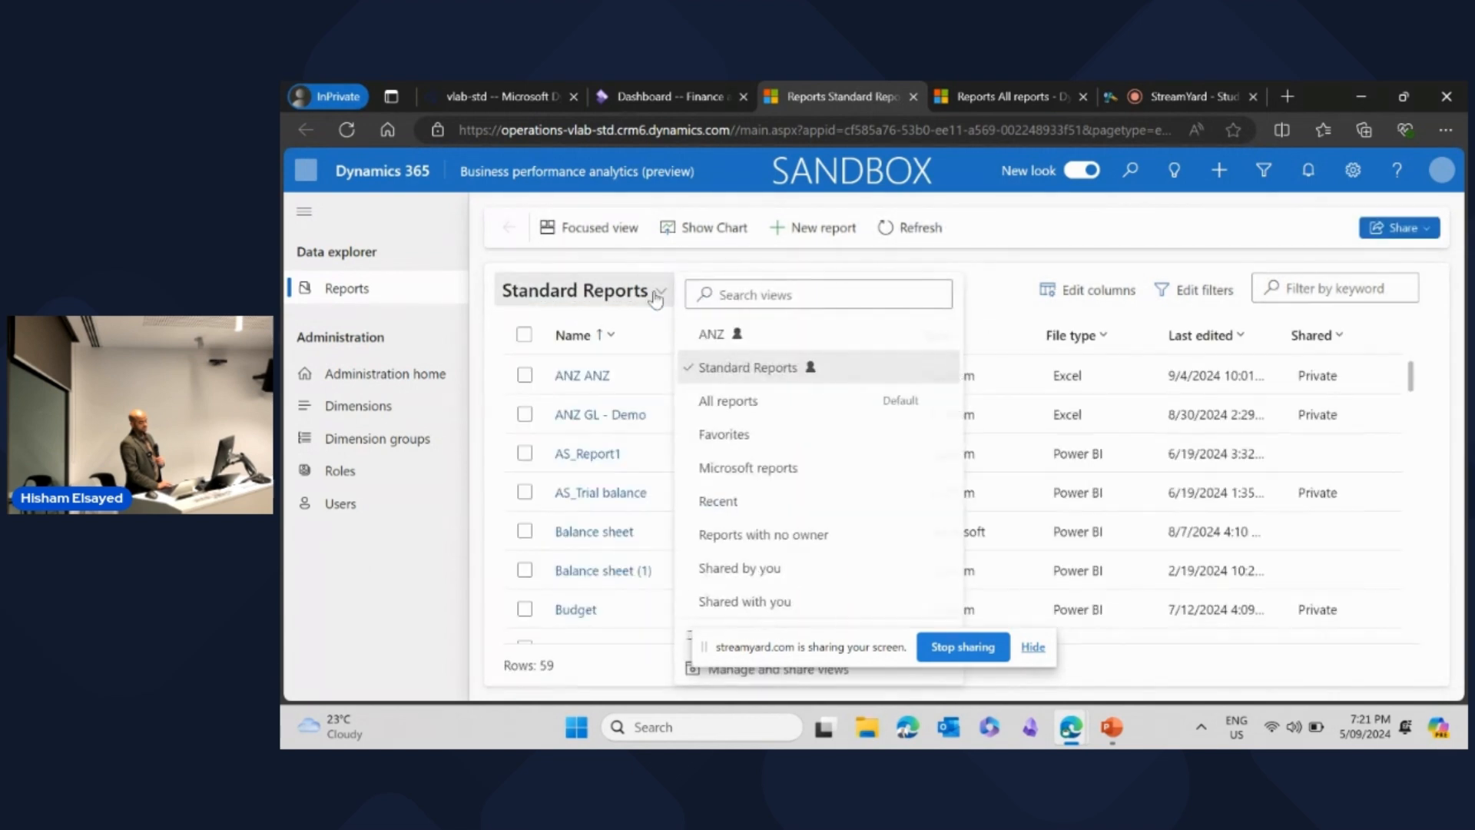
click(745, 333)
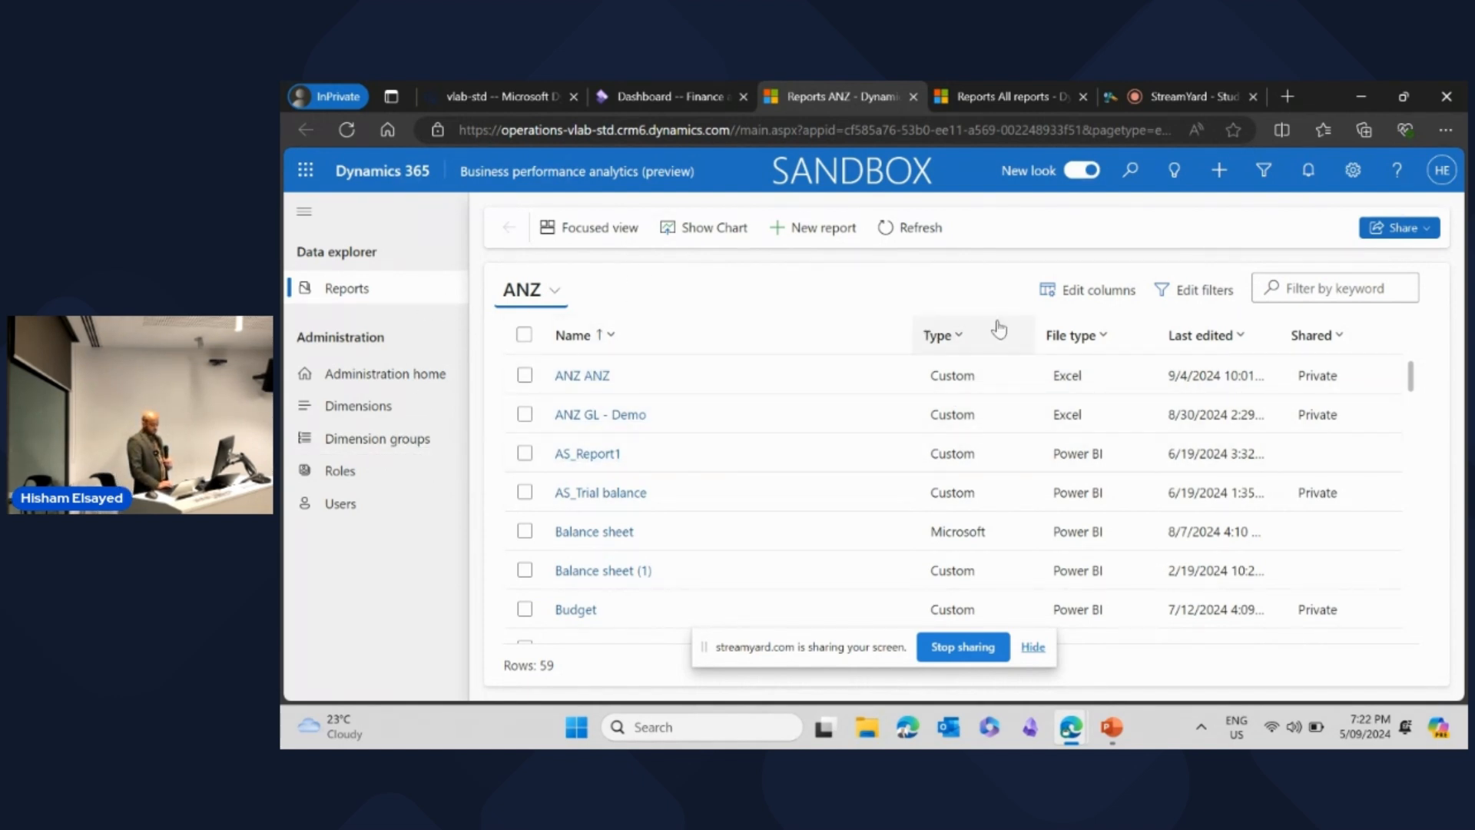
Filter the reports list so that the Type column equals Microsoft.
click(960, 339)
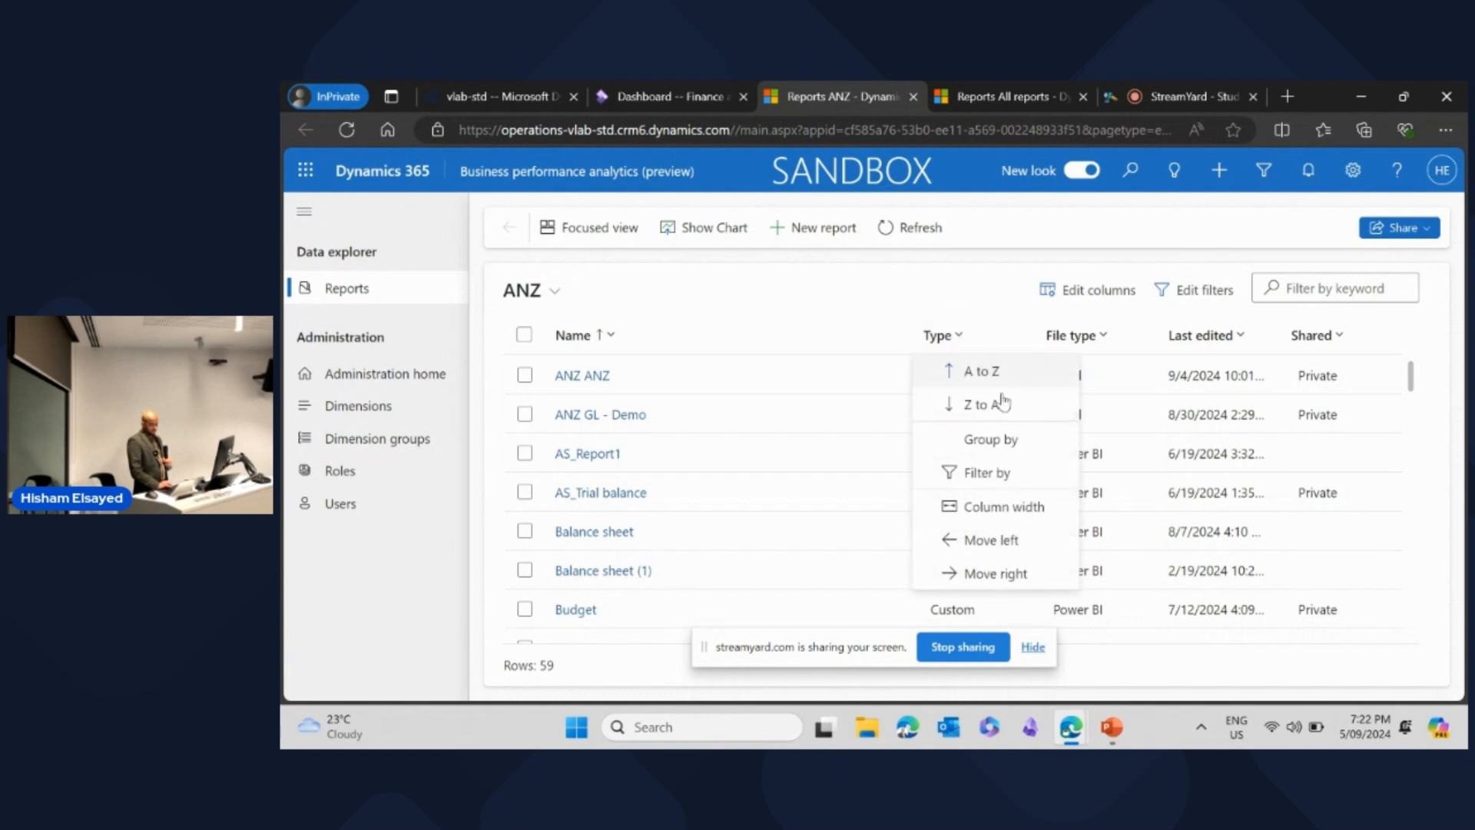
click(1010, 472)
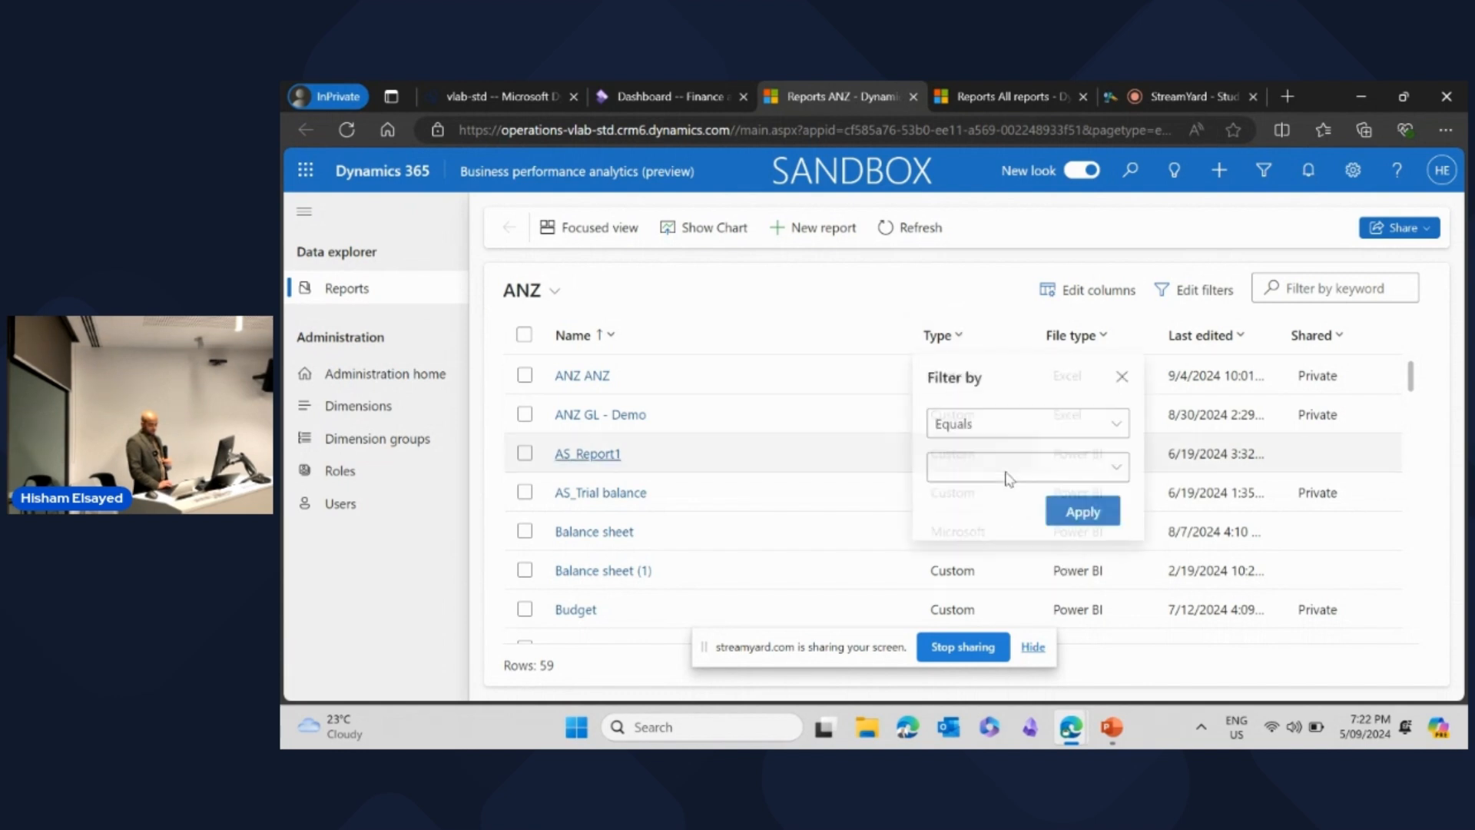
click(1121, 467)
click(1013, 570)
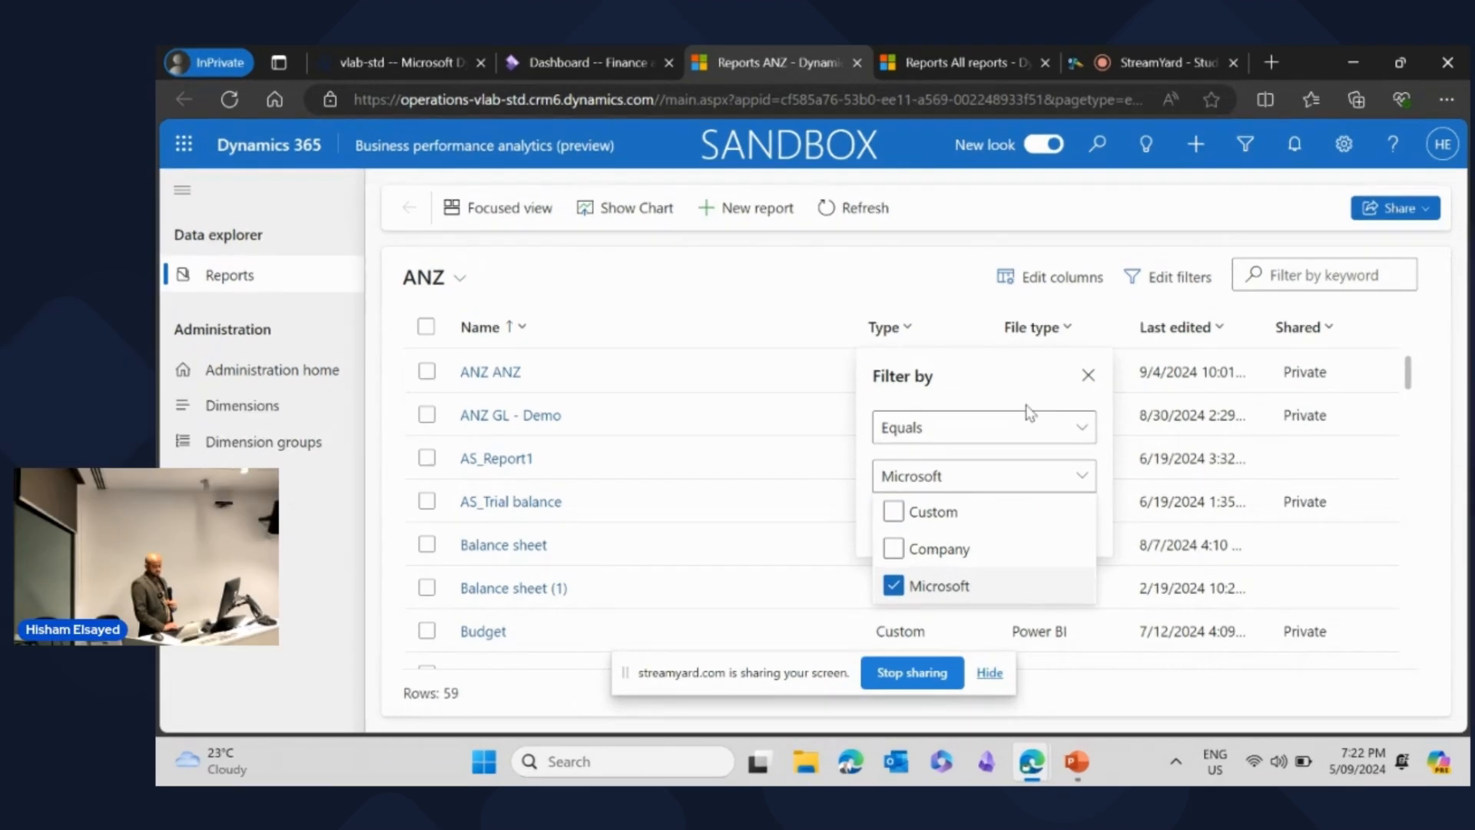
click(1028, 408)
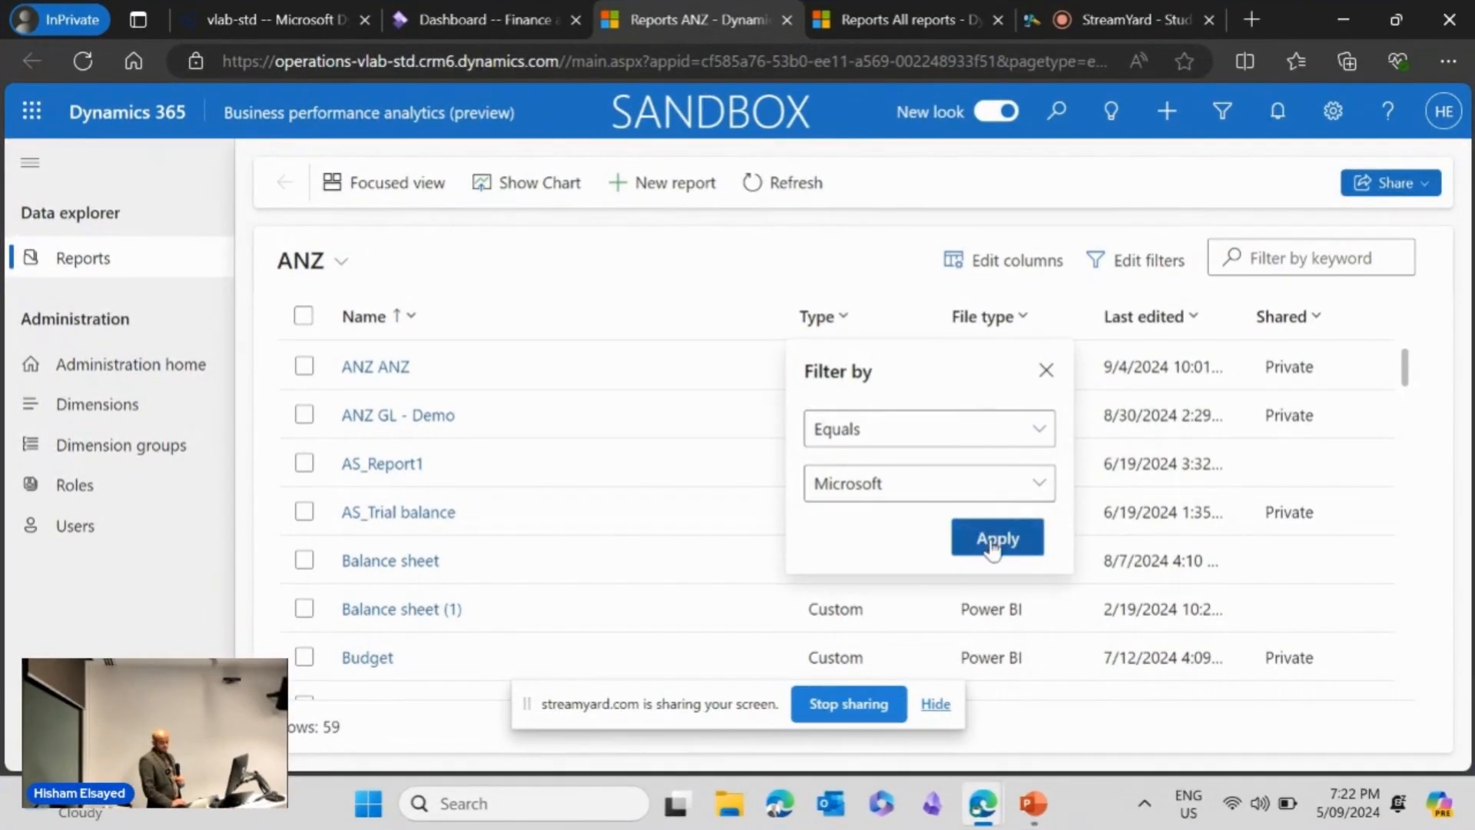
click(1081, 510)
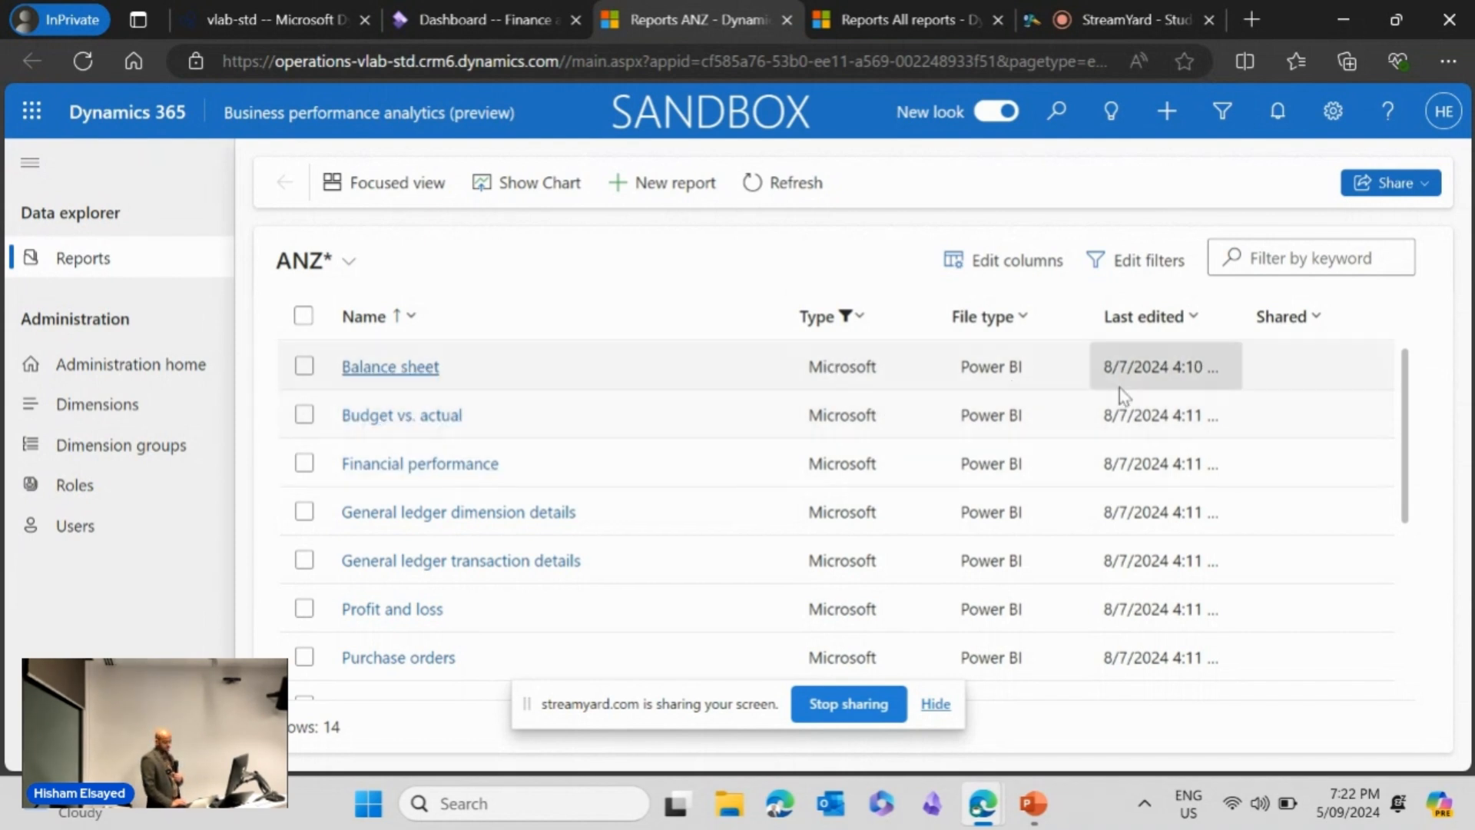
Open the Trial balance report and view its available currency options, keeping Accounting.
drag(1405, 416, 1410, 542)
click(371, 591)
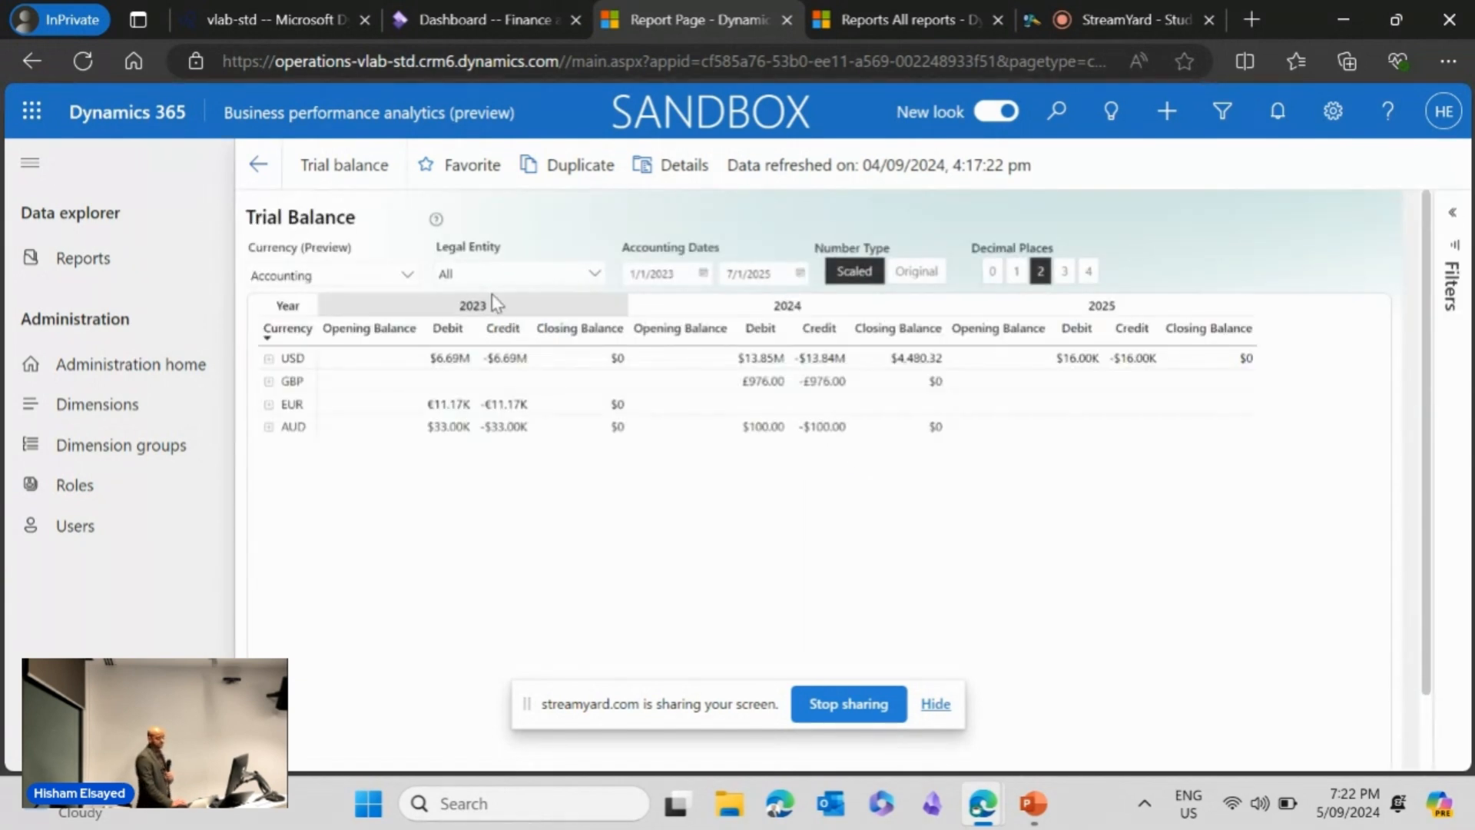
click(409, 276)
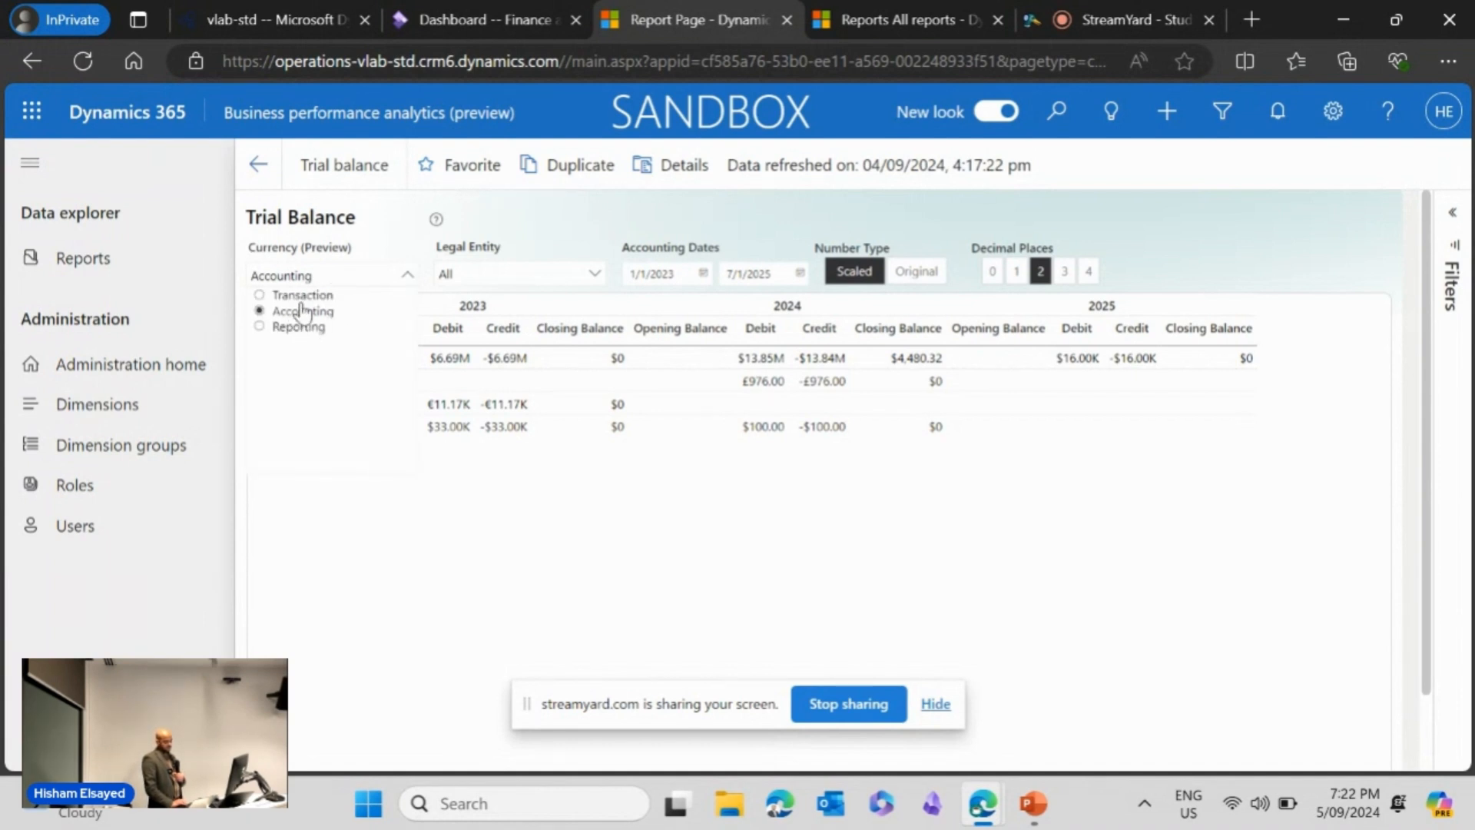
click(407, 274)
Limit the trial balance to the USMF legal entity and set the accounting start date to 1/1/2024.
click(547, 276)
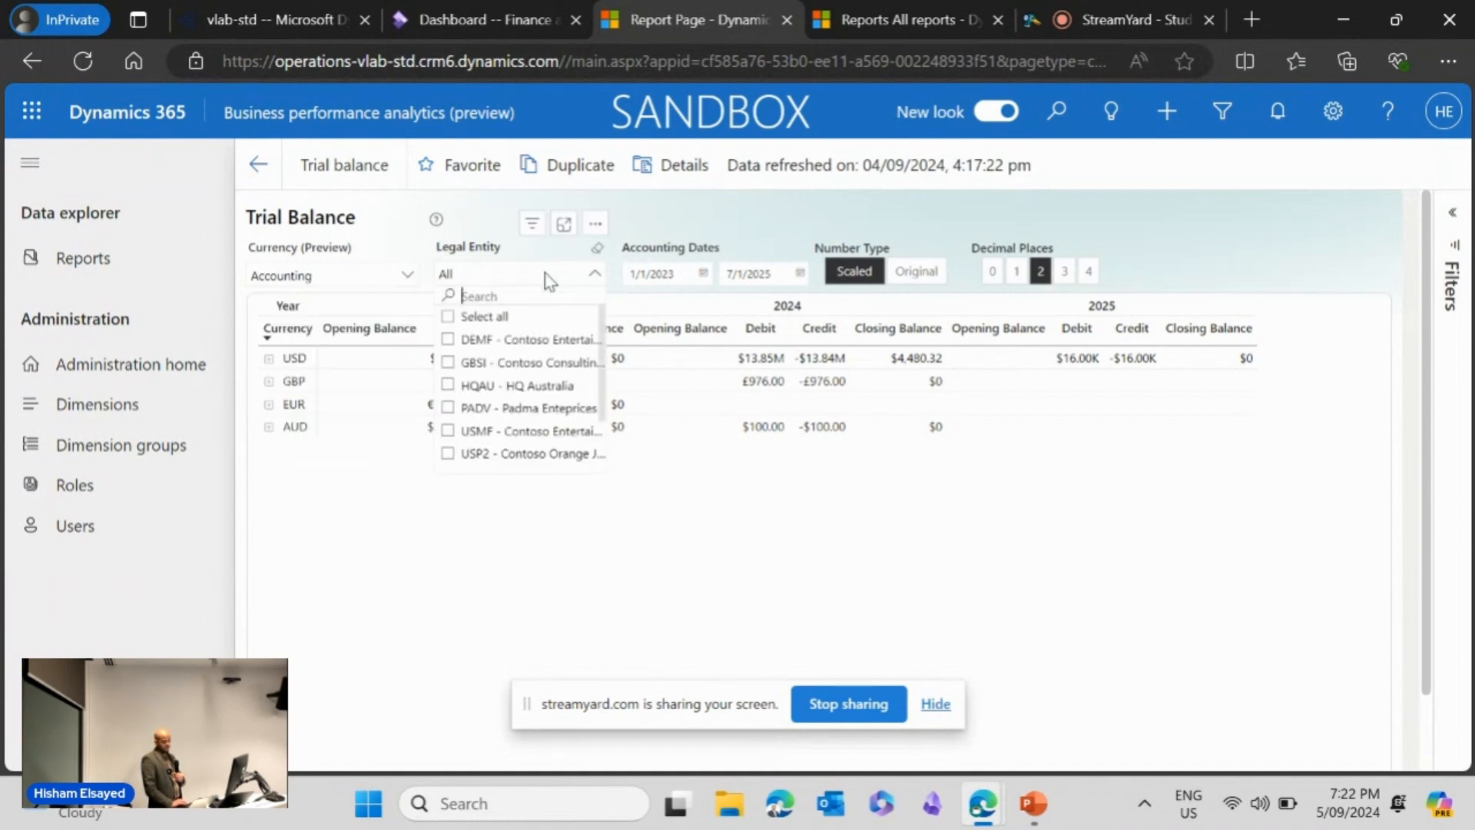
click(514, 431)
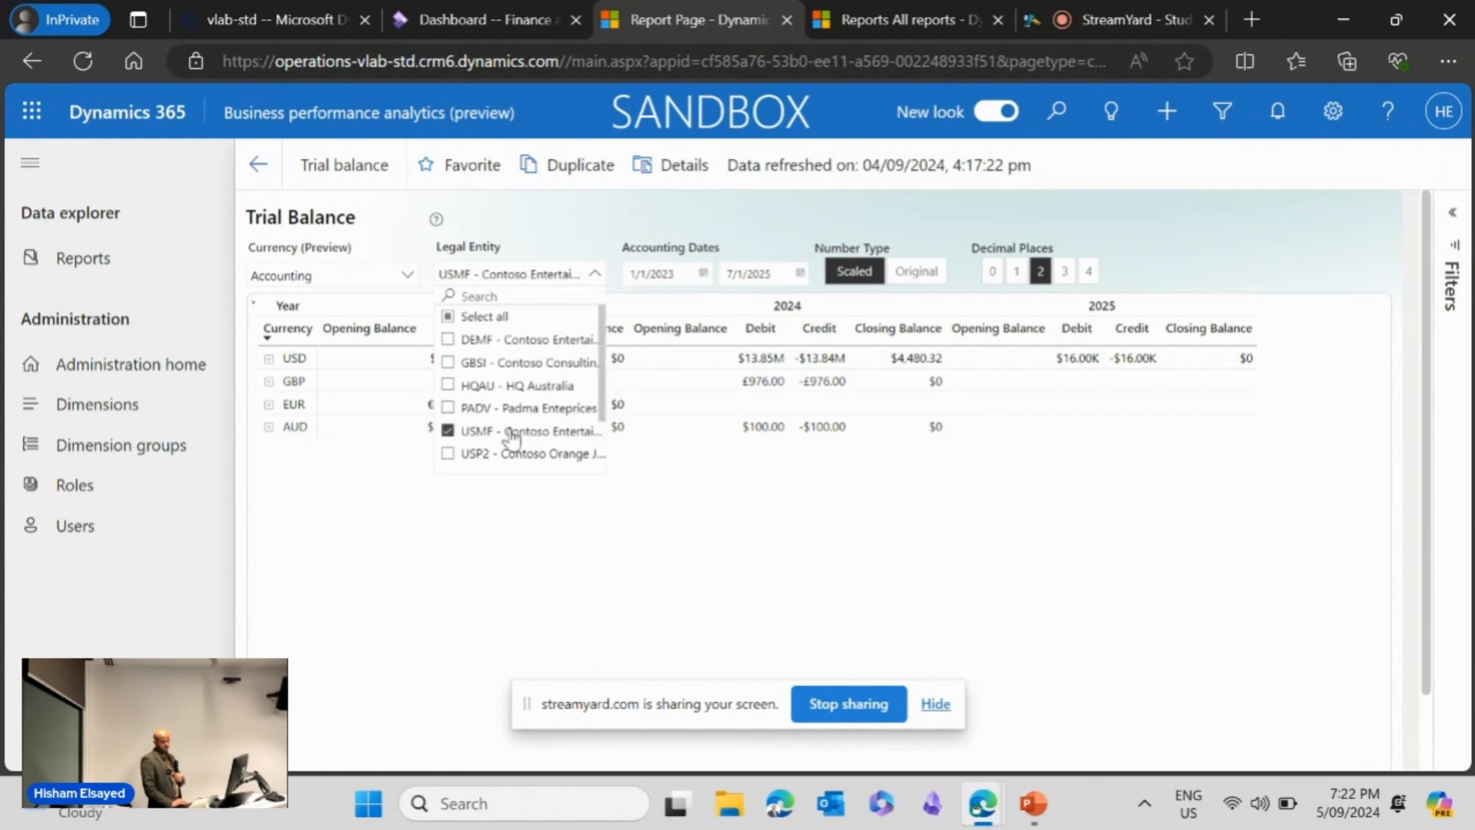
click(680, 274)
key(BackSpace)
text(4)
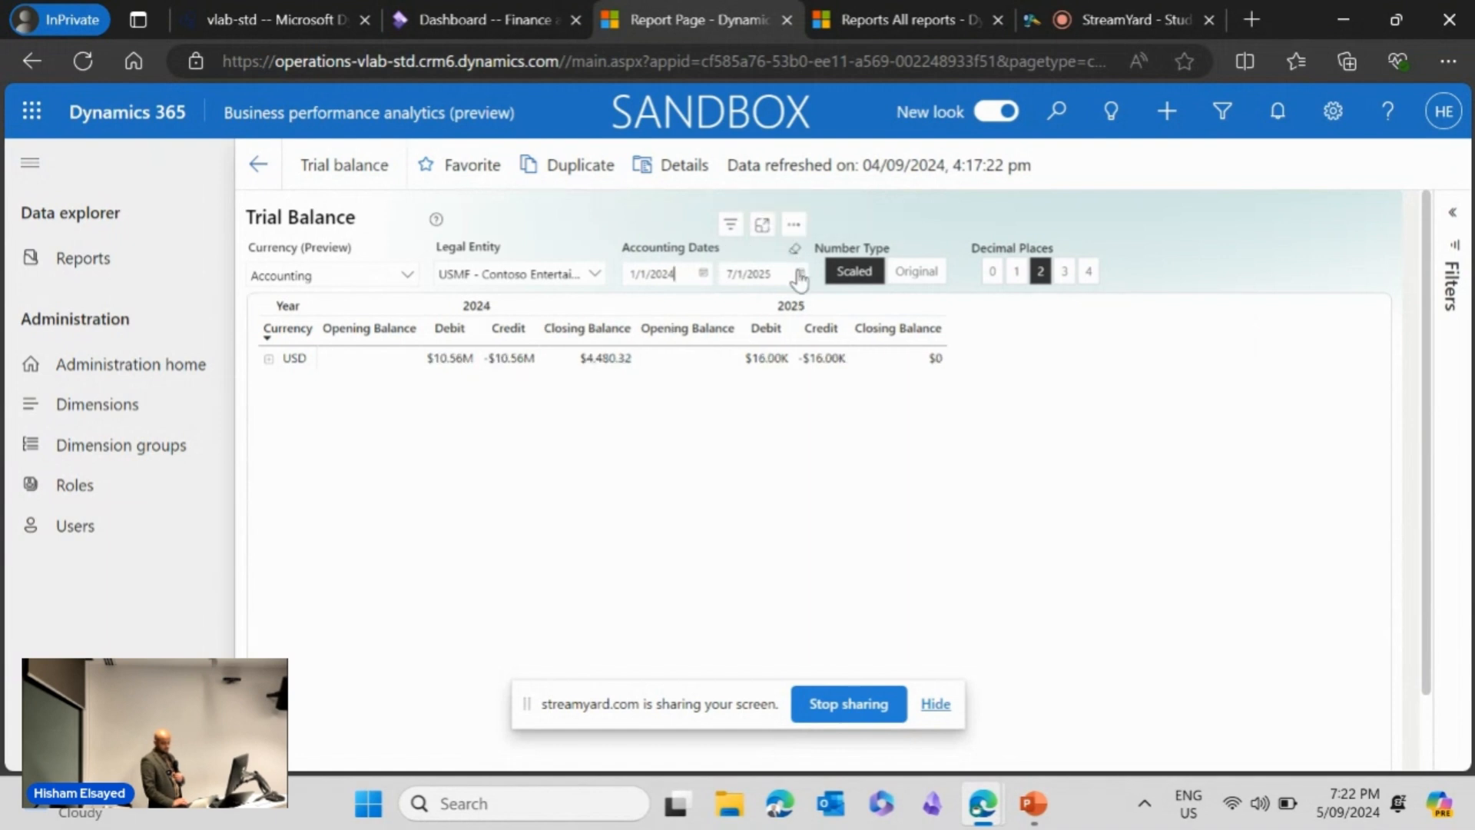
Try to change the trial balance's accounting end date to a day in December 2024.
click(800, 272)
click(792, 323)
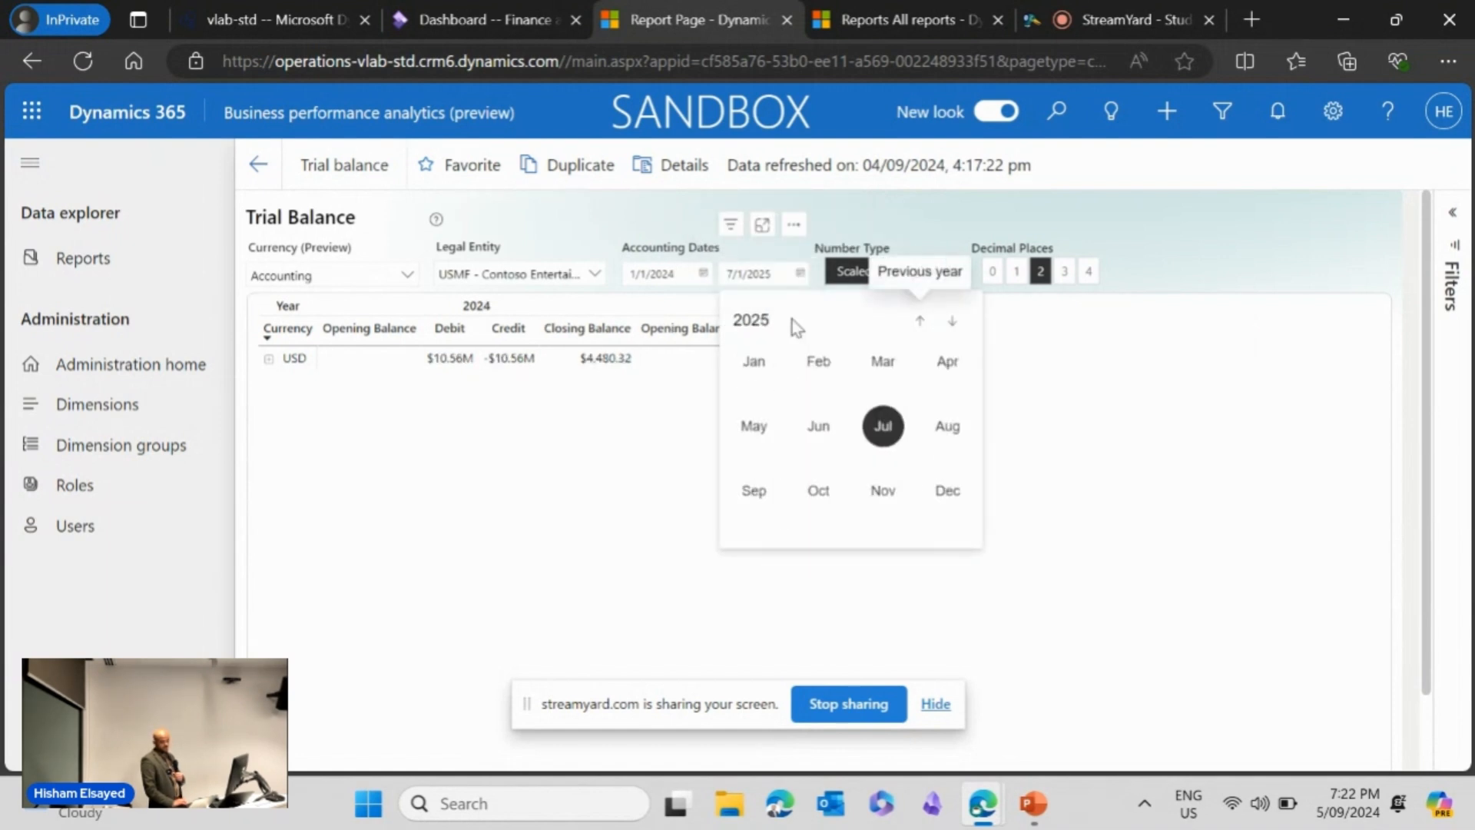
click(926, 321)
click(952, 323)
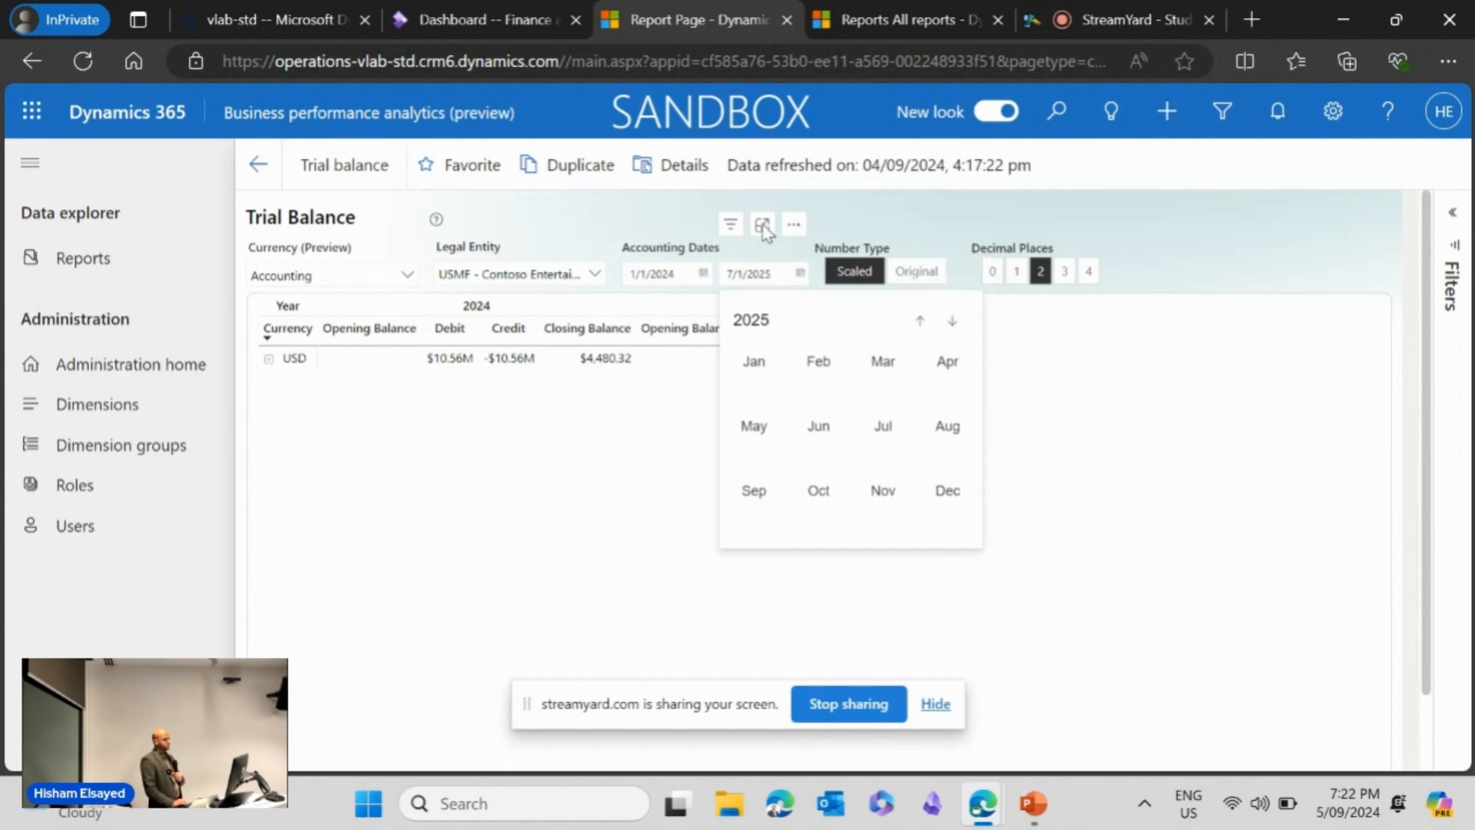
click(914, 323)
click(944, 507)
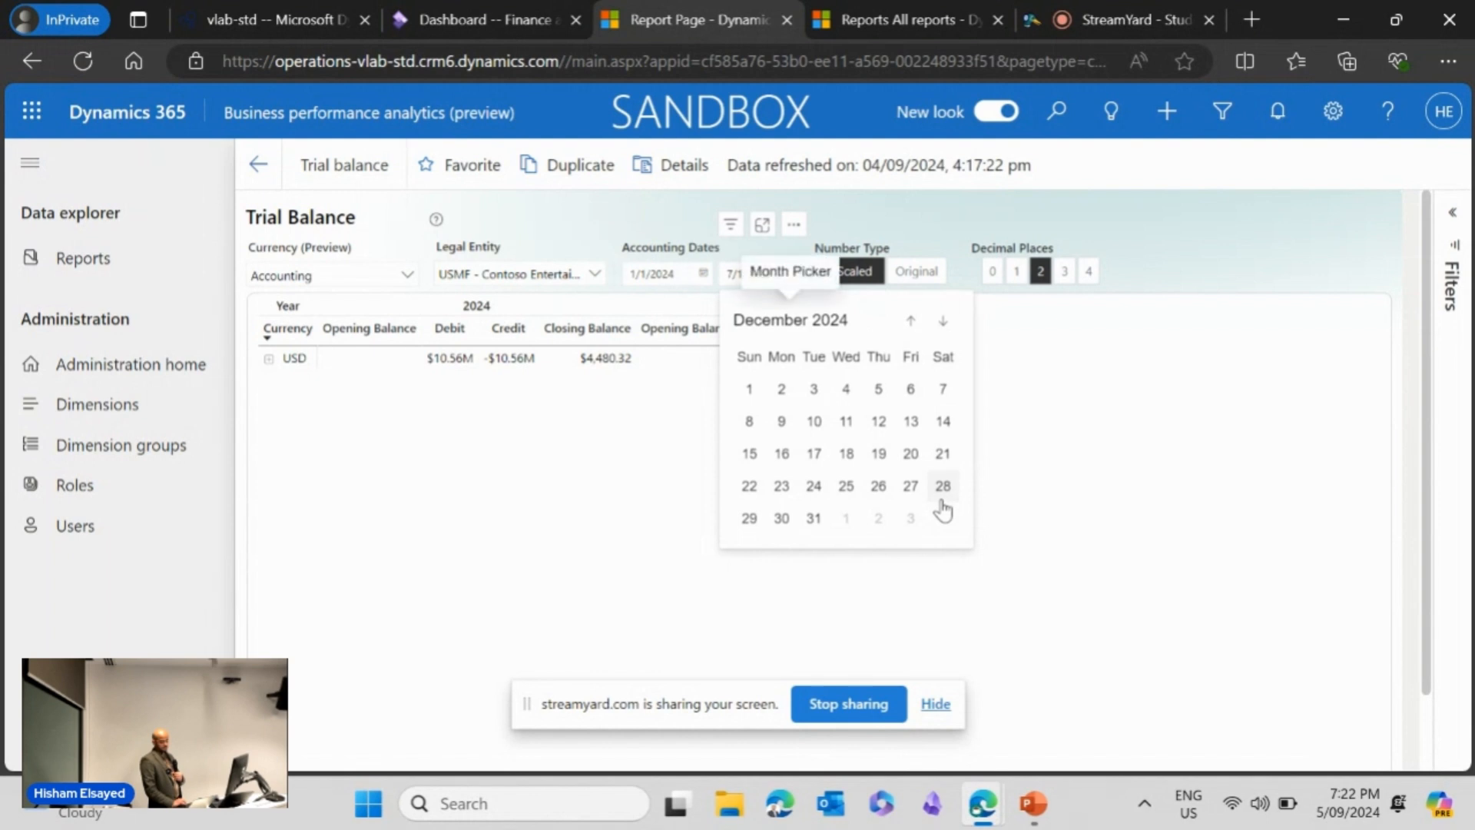
click(642, 470)
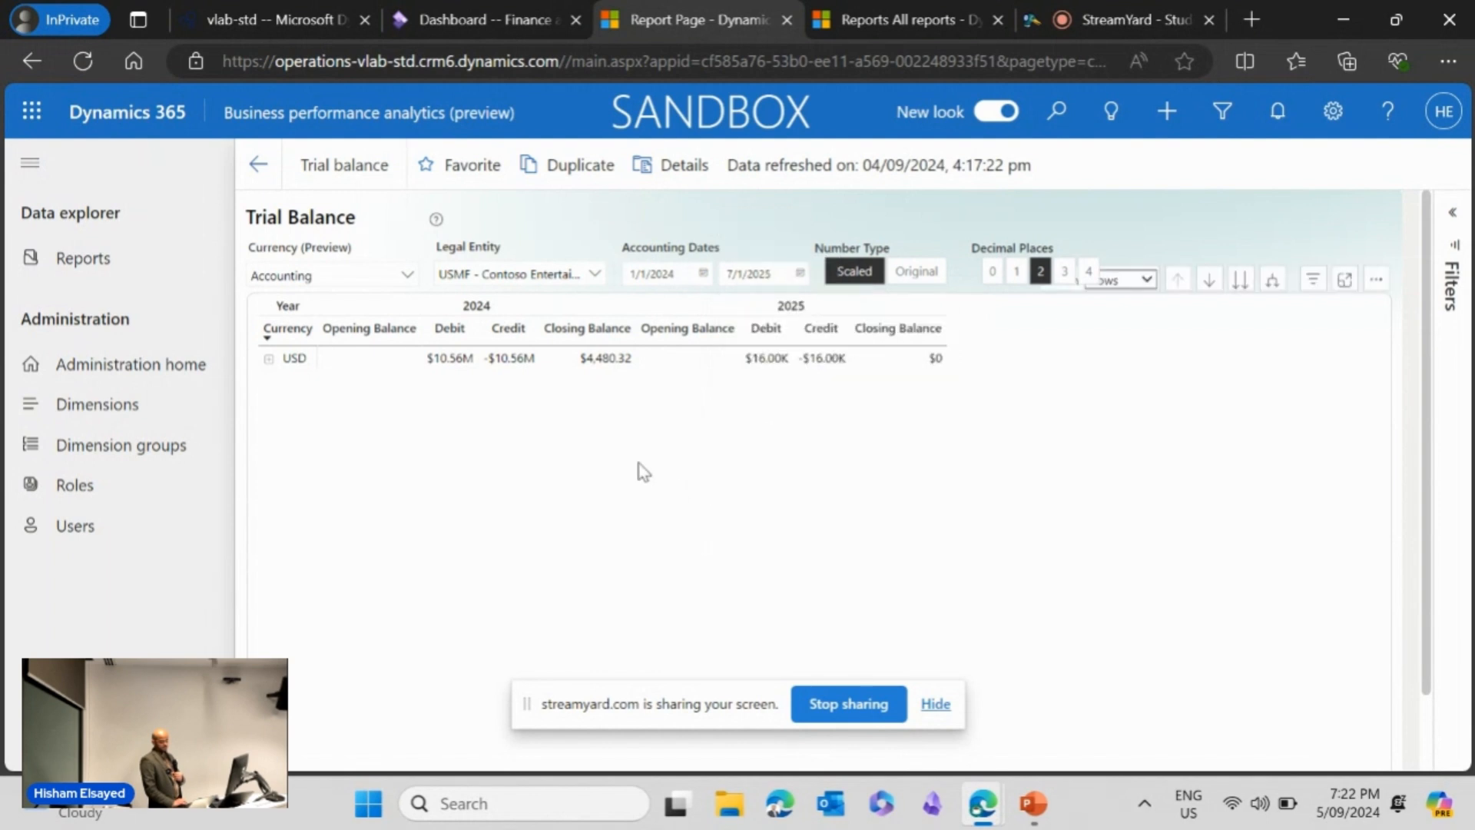
Show the trial balance in Original numbers with 3 decimal places and expand its rows down to ledger account level.
click(914, 276)
click(1065, 272)
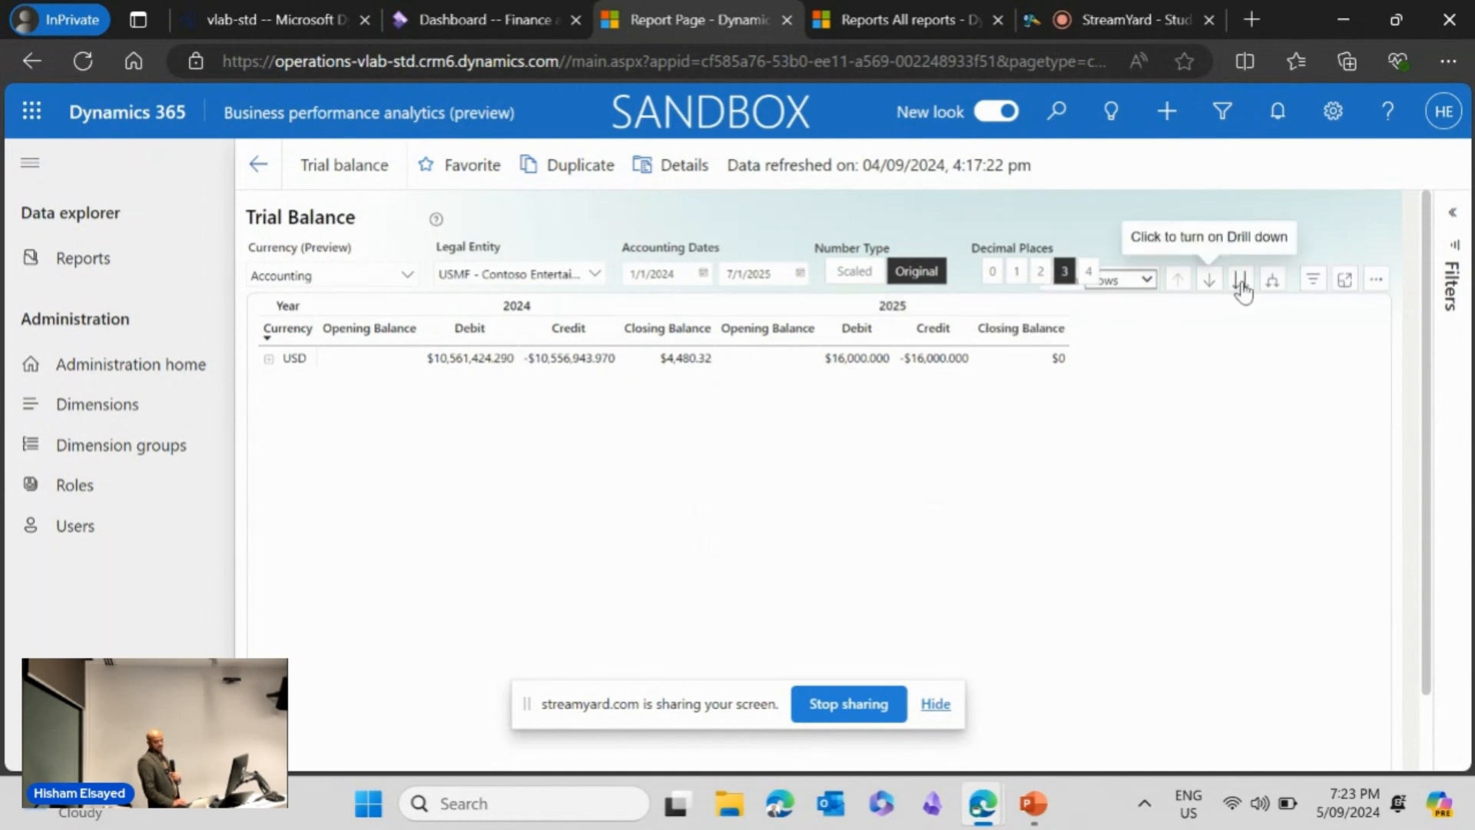
click(1272, 285)
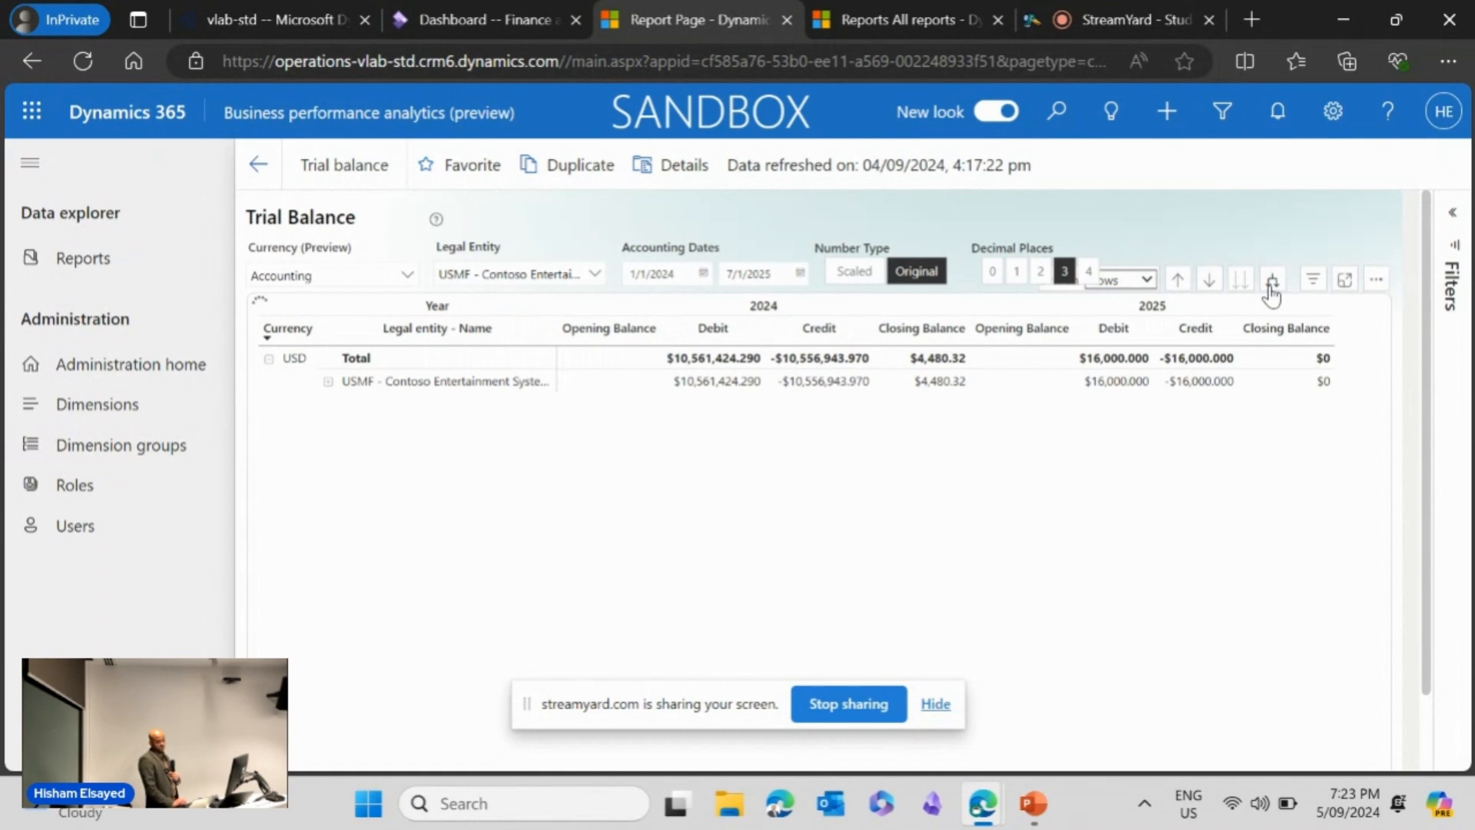
click(1272, 283)
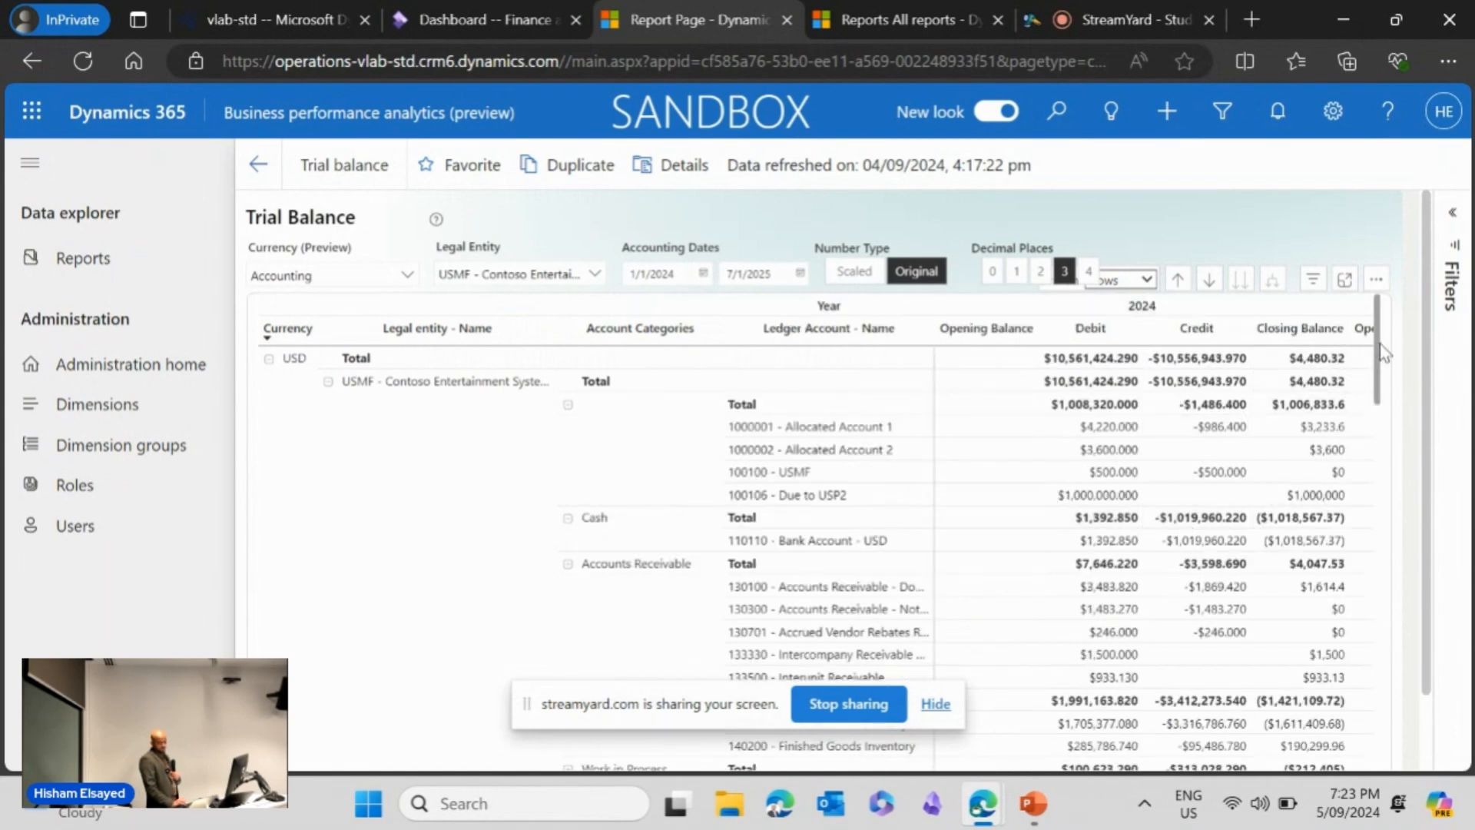
Drill through from the Accounts Payable - Domestic row to Transaction details and expand the rows to journal number level.
drag(1377, 353, 1357, 513)
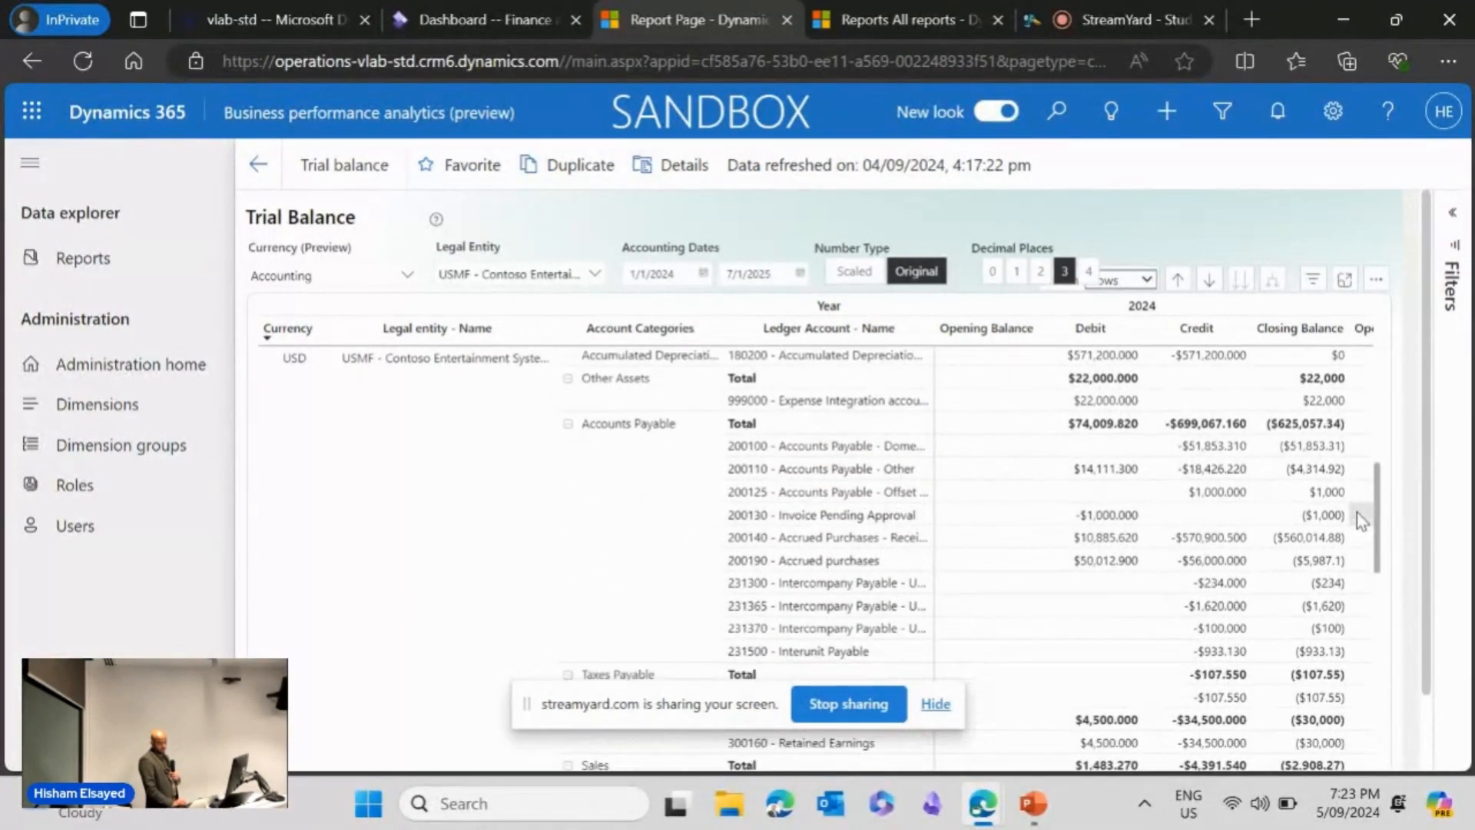
click(890, 445)
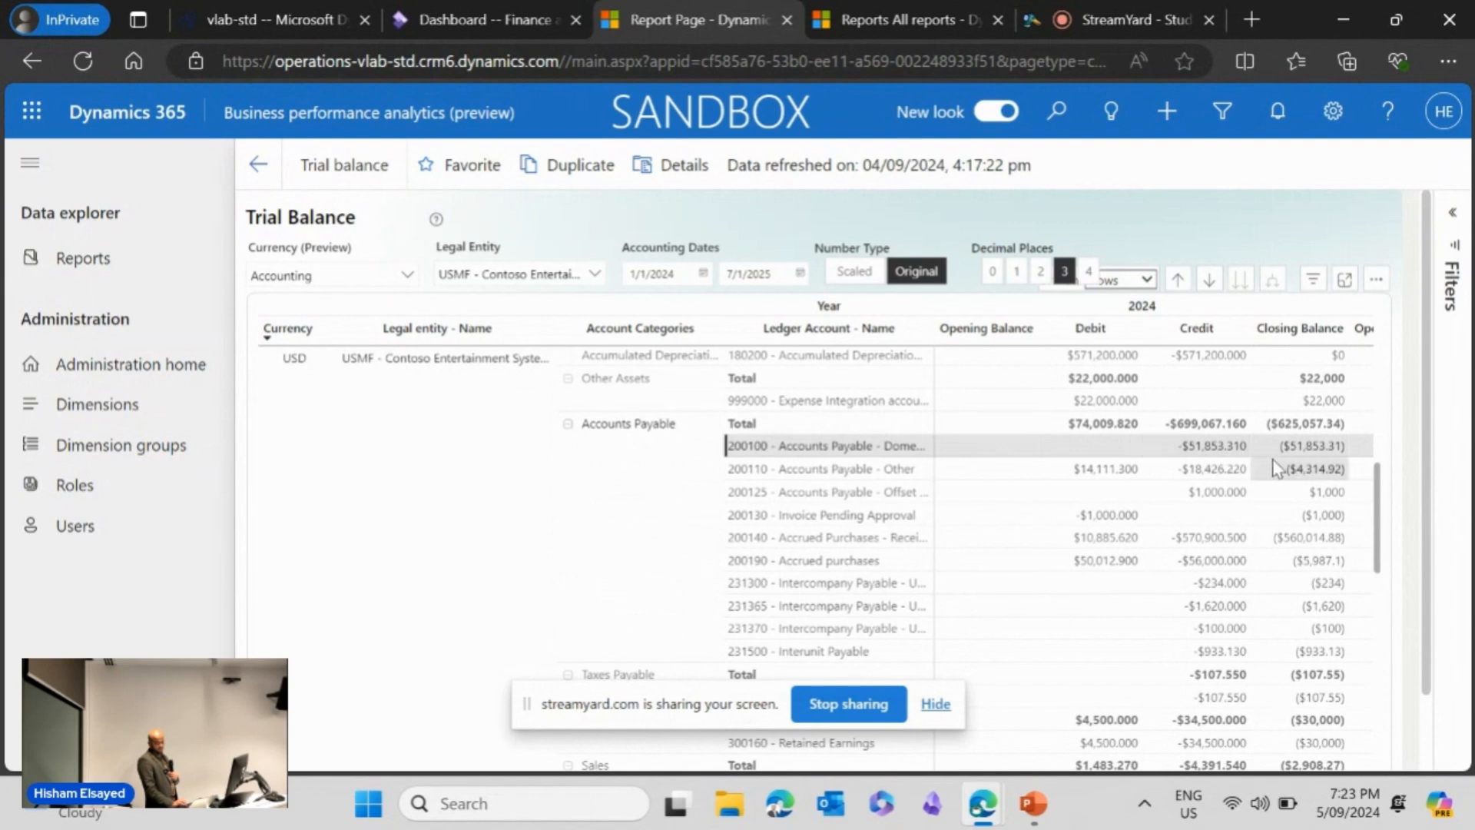
right_click(1228, 453)
mouse_move(1314, 562)
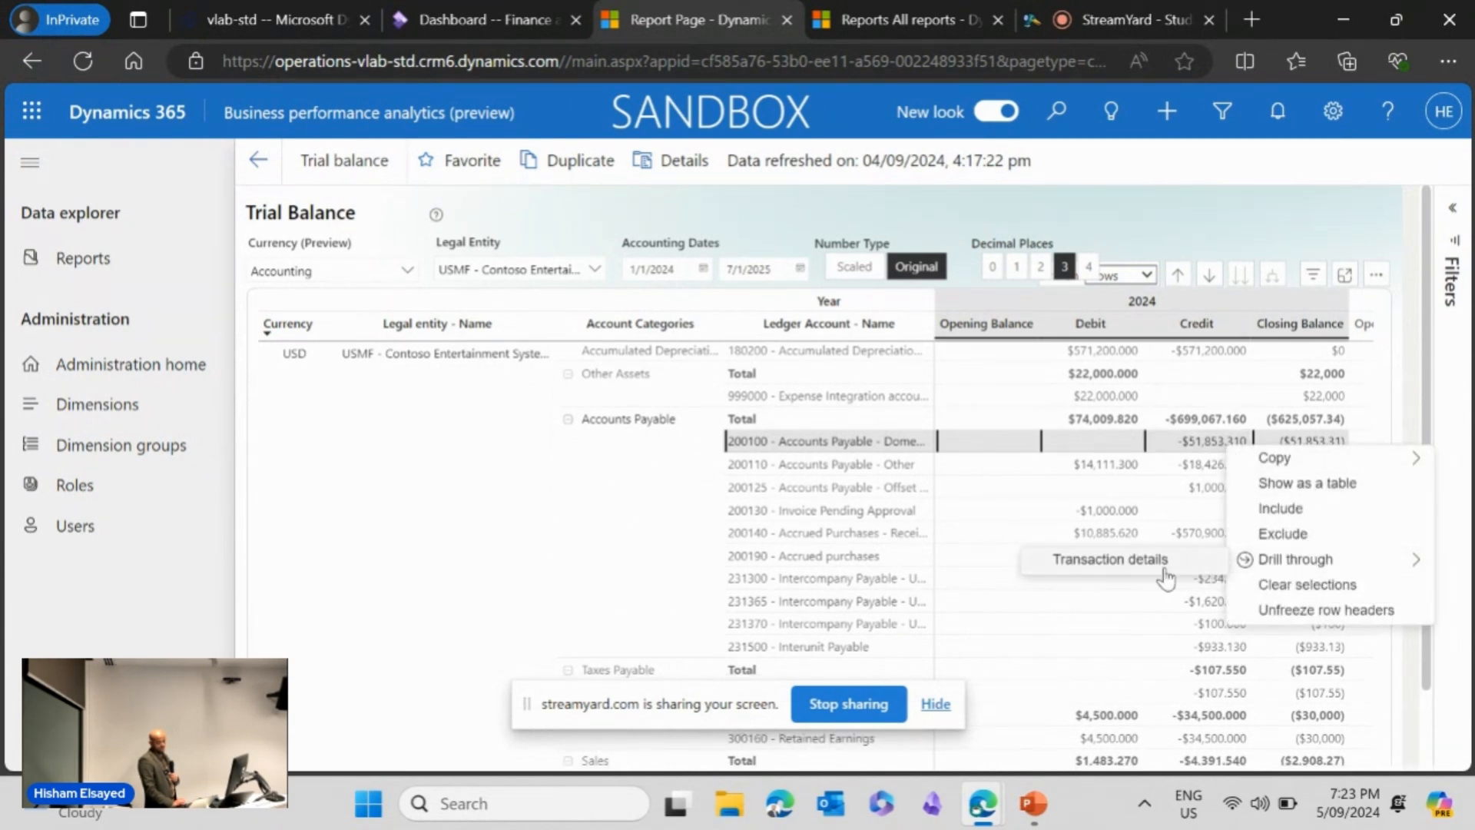
click(1137, 560)
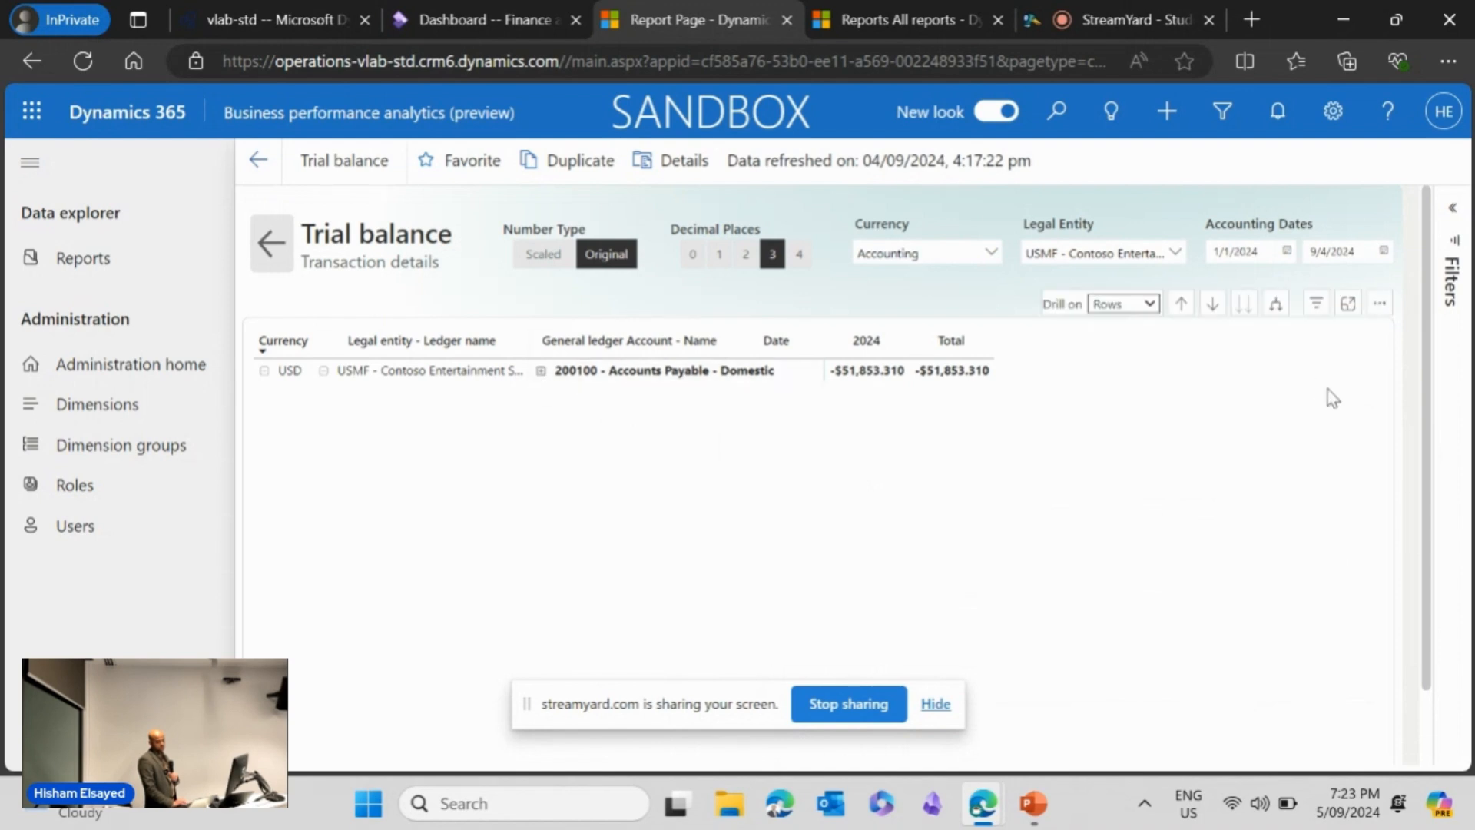
click(1281, 308)
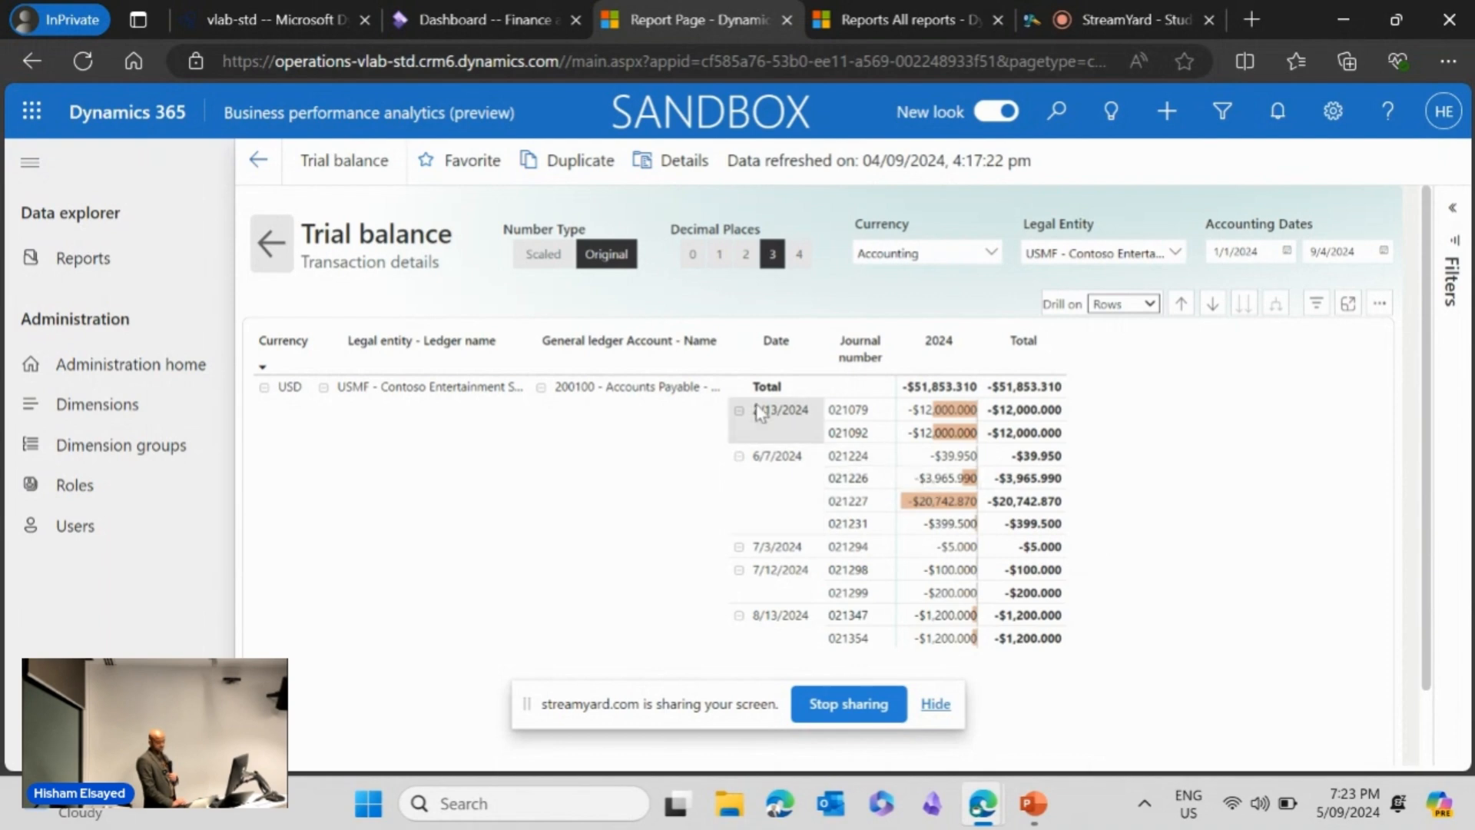
Leave the trial balance's transaction details and return to the reports list.
click(269, 238)
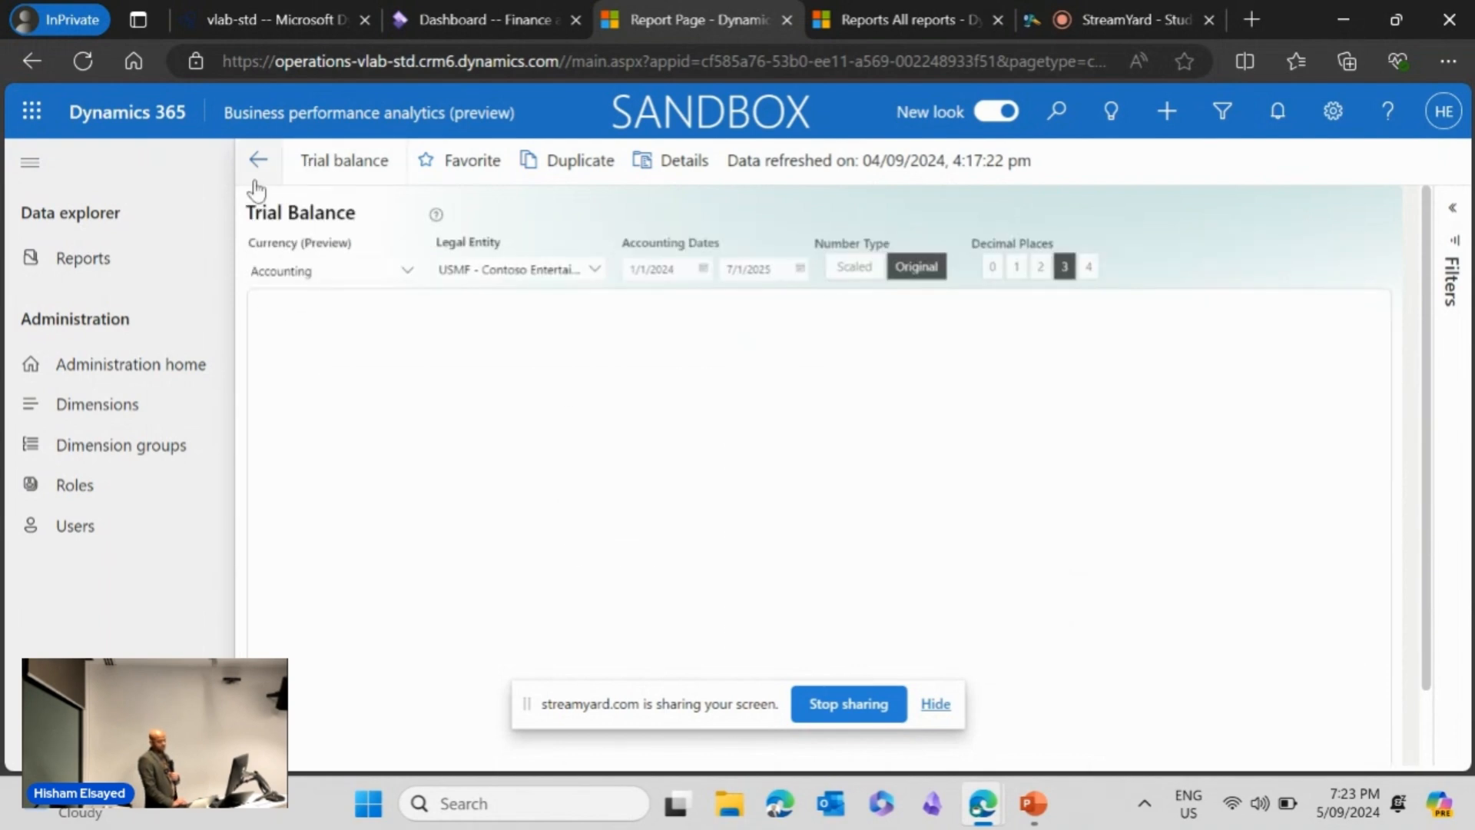
click(63, 274)
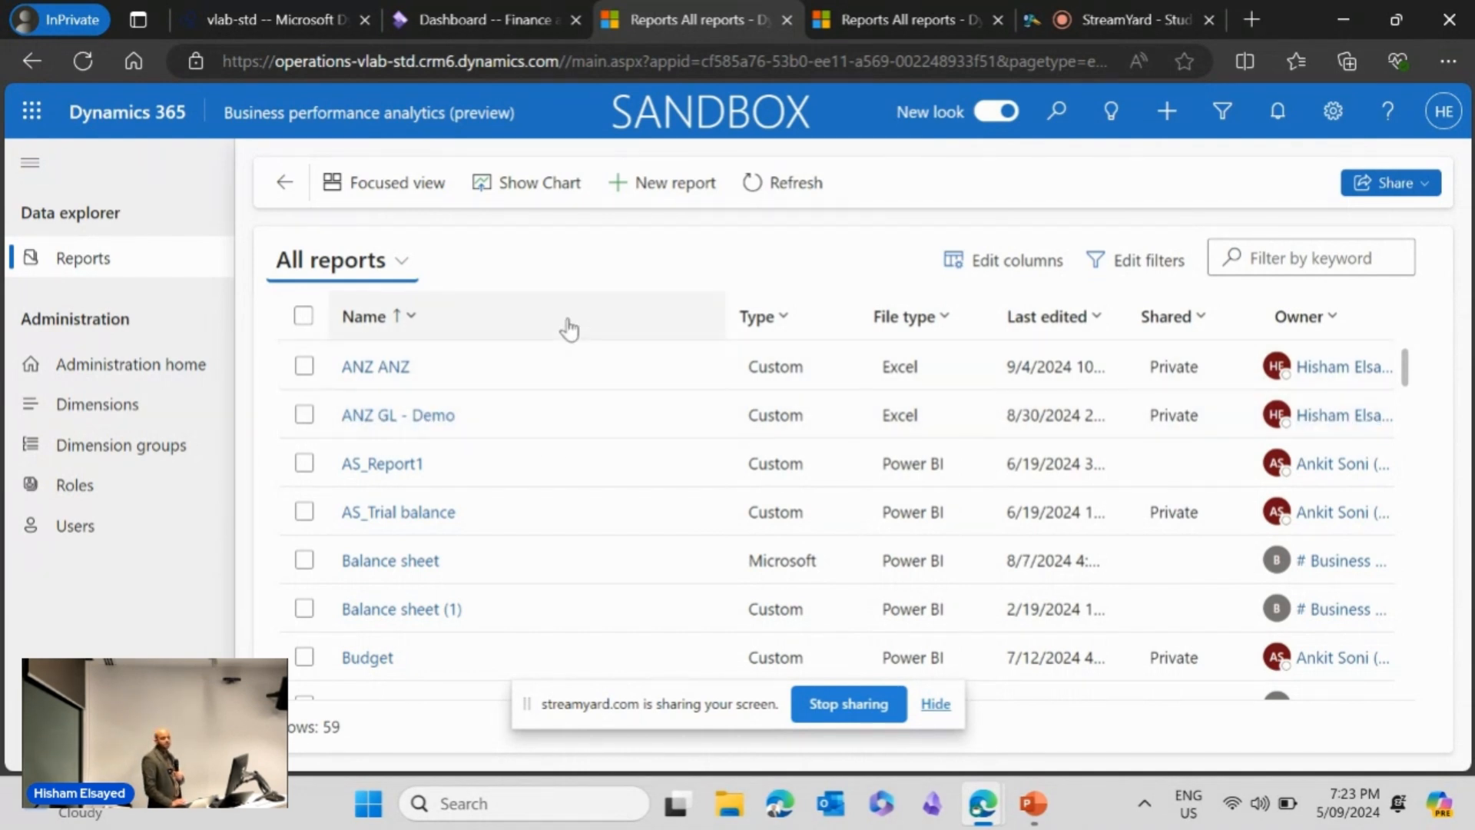
Try to filter the reports list to names equal to "demp" and restore the All reports view.
click(412, 317)
click(420, 489)
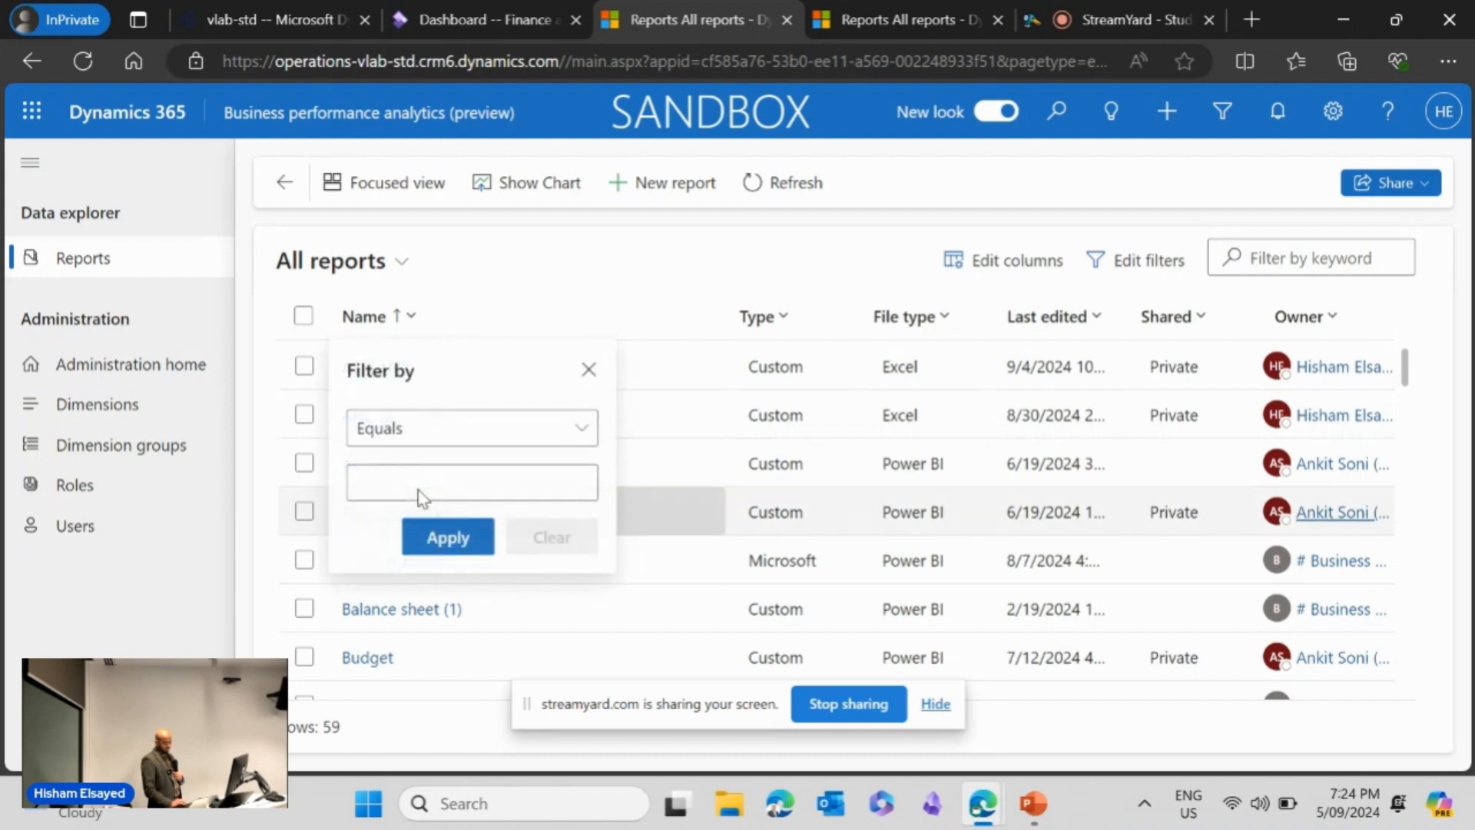
click(435, 478)
text(demo)
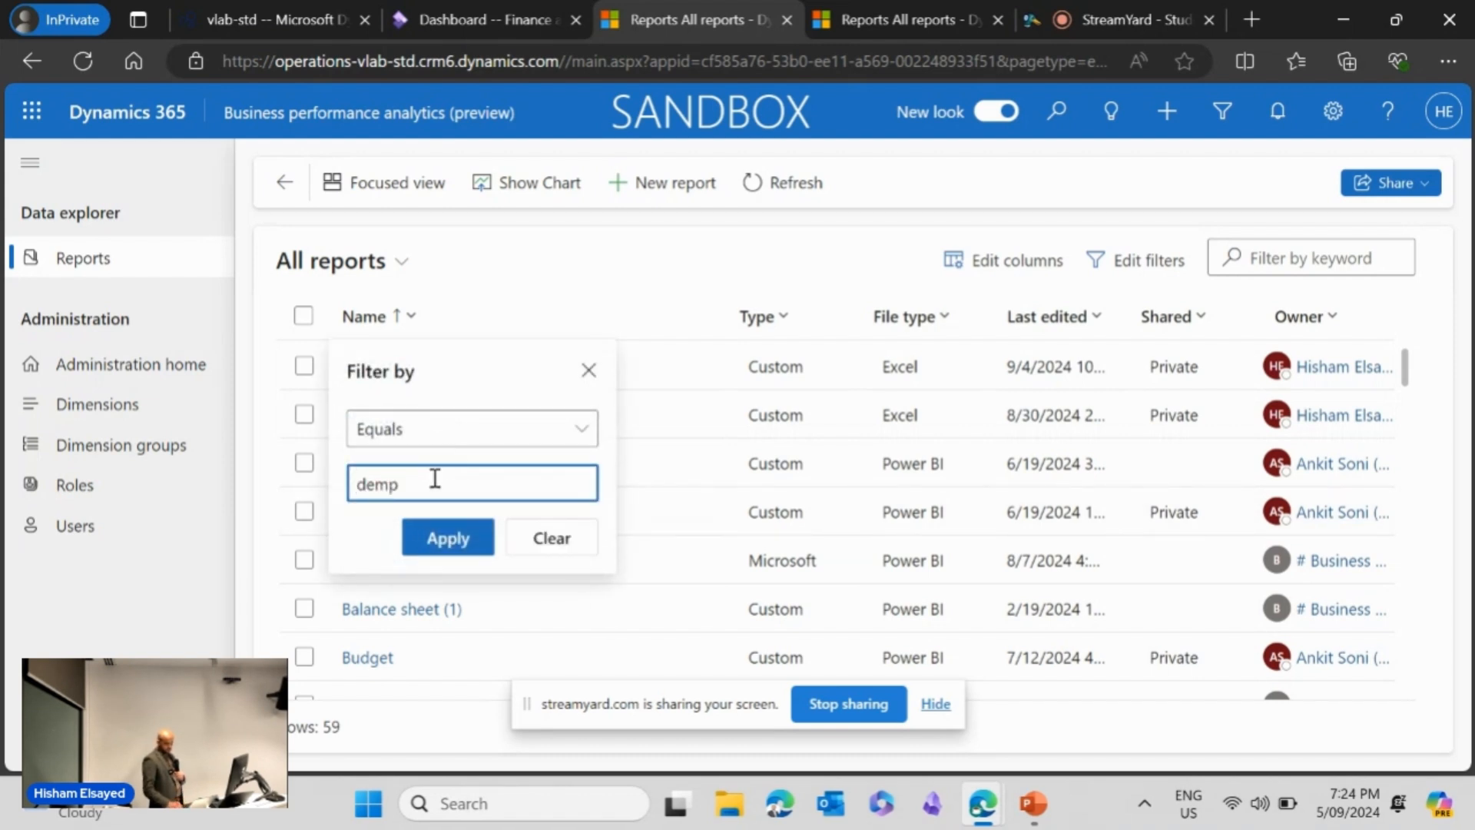
click(431, 537)
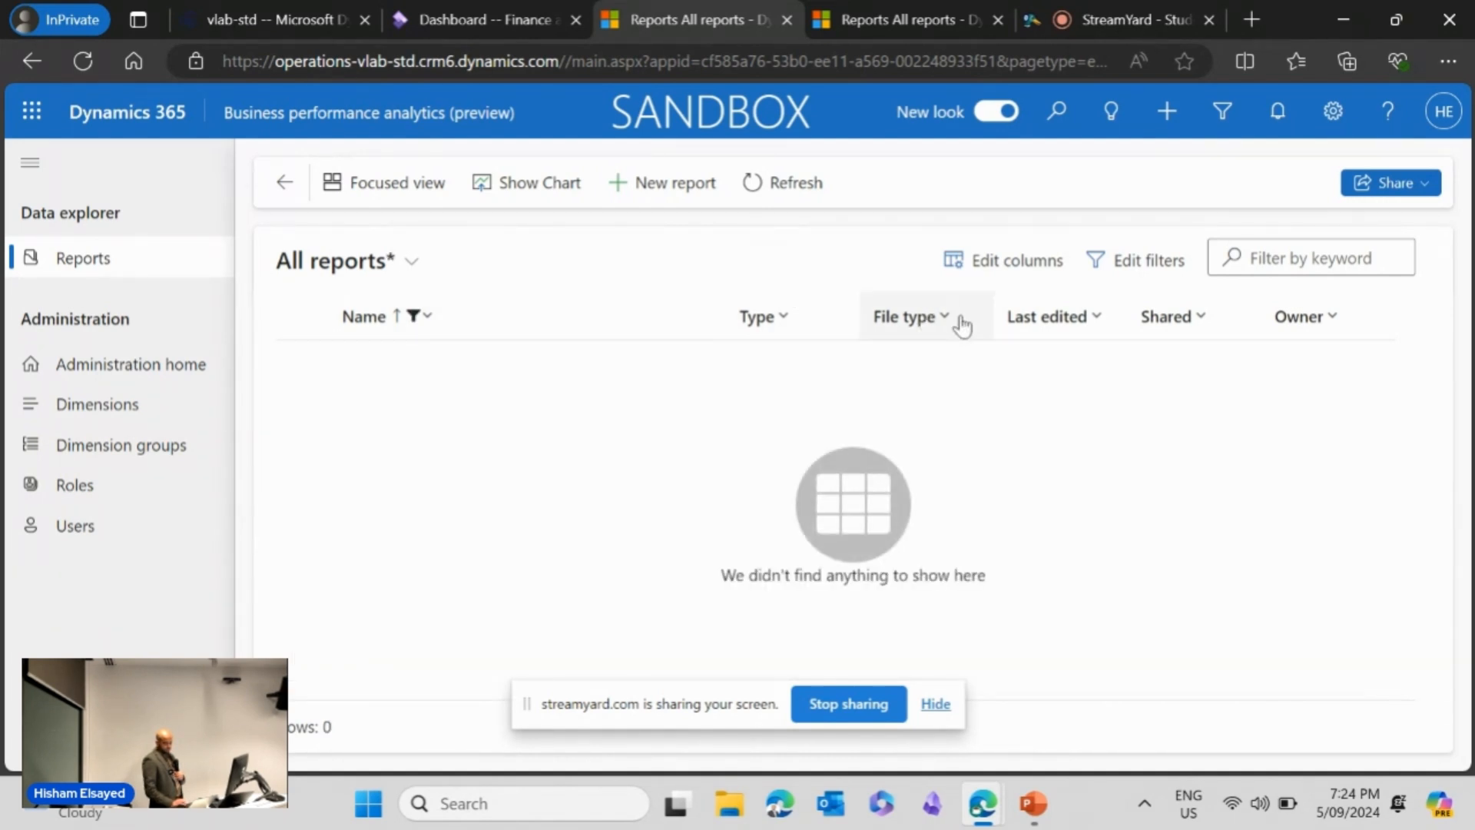
click(409, 262)
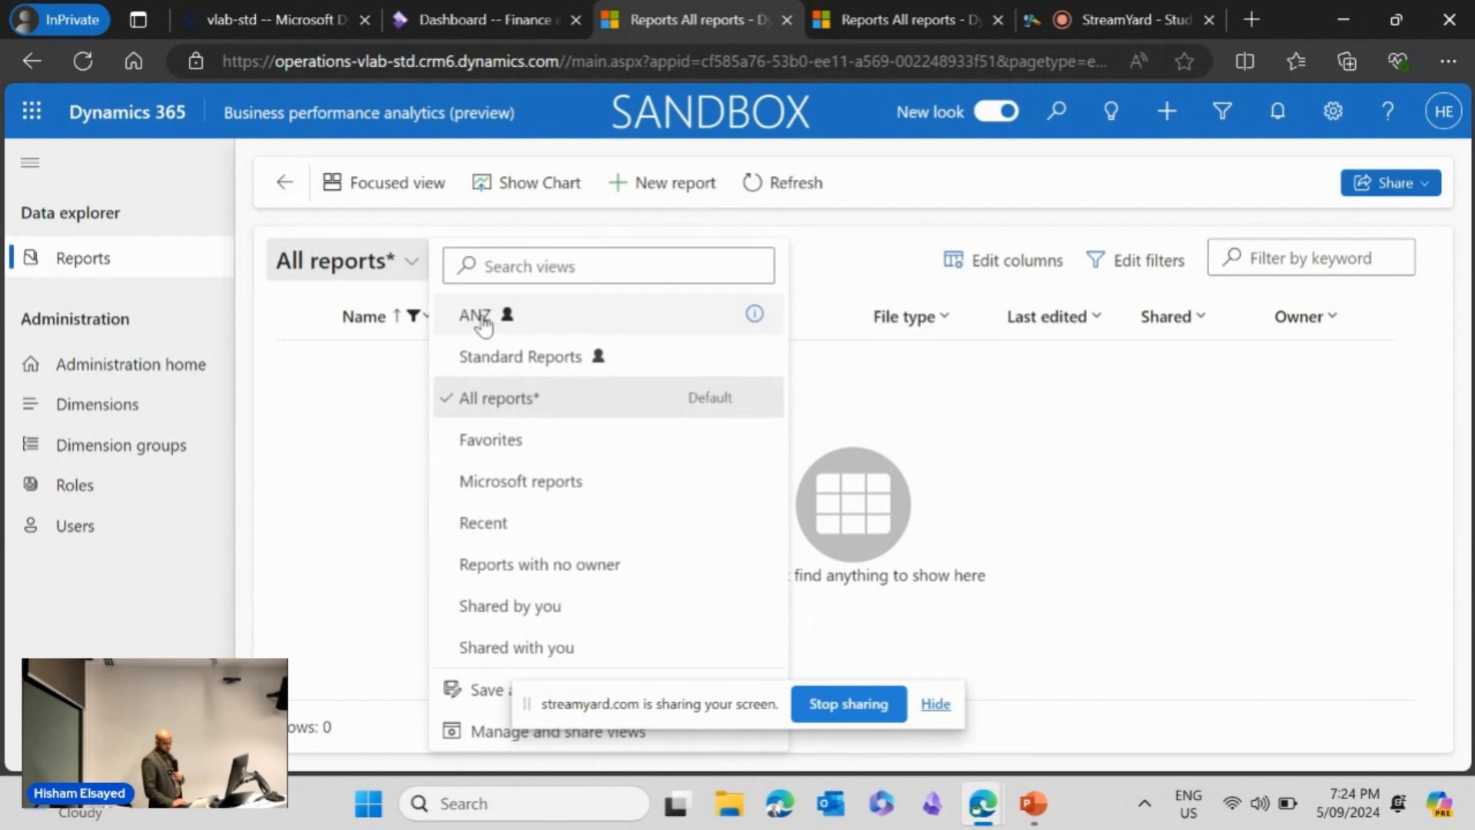
click(491, 398)
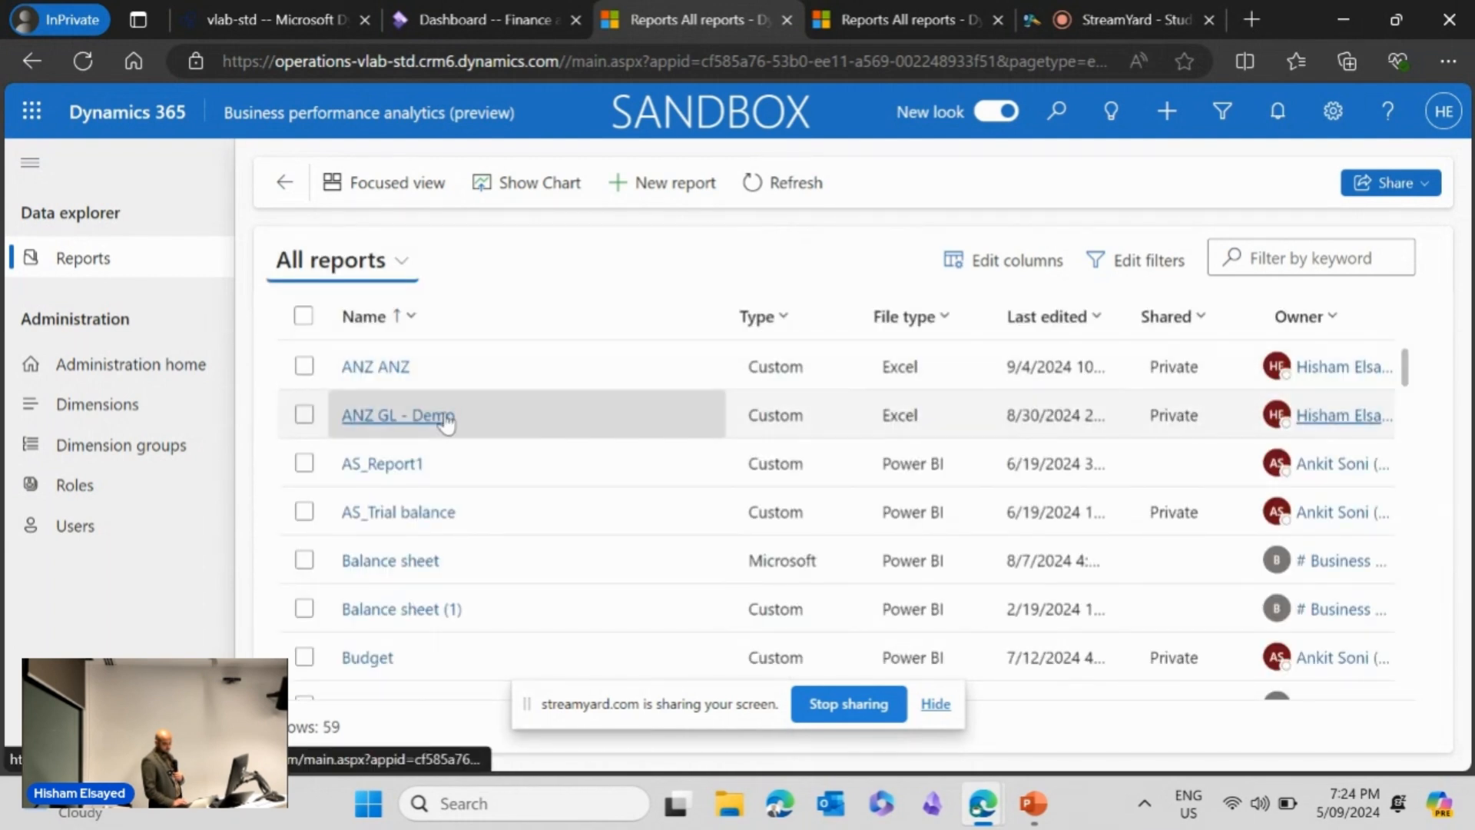
Filter the reports list to names that contain "demo".
click(419, 322)
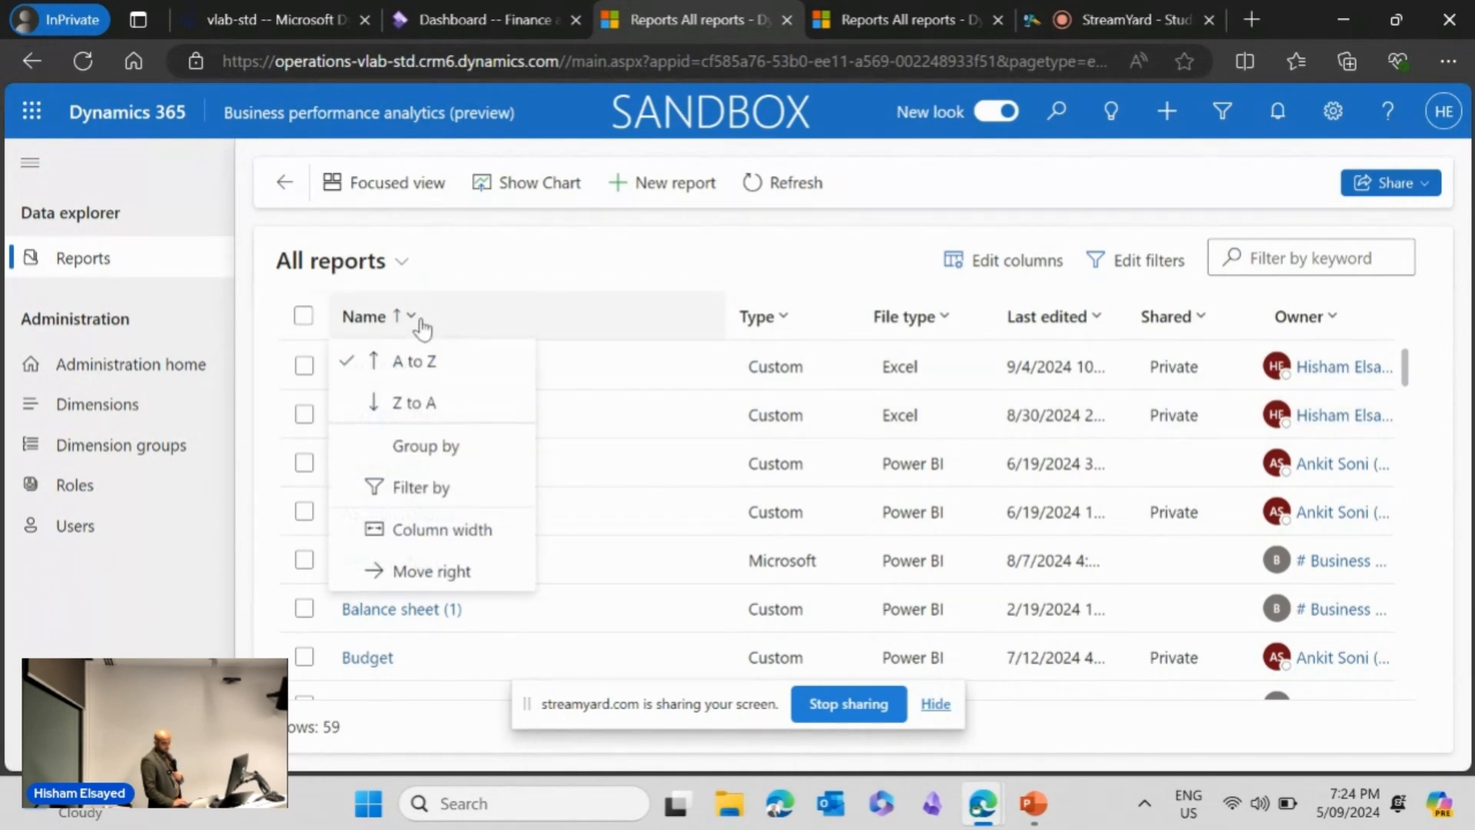
click(437, 487)
click(438, 478)
text(demo)
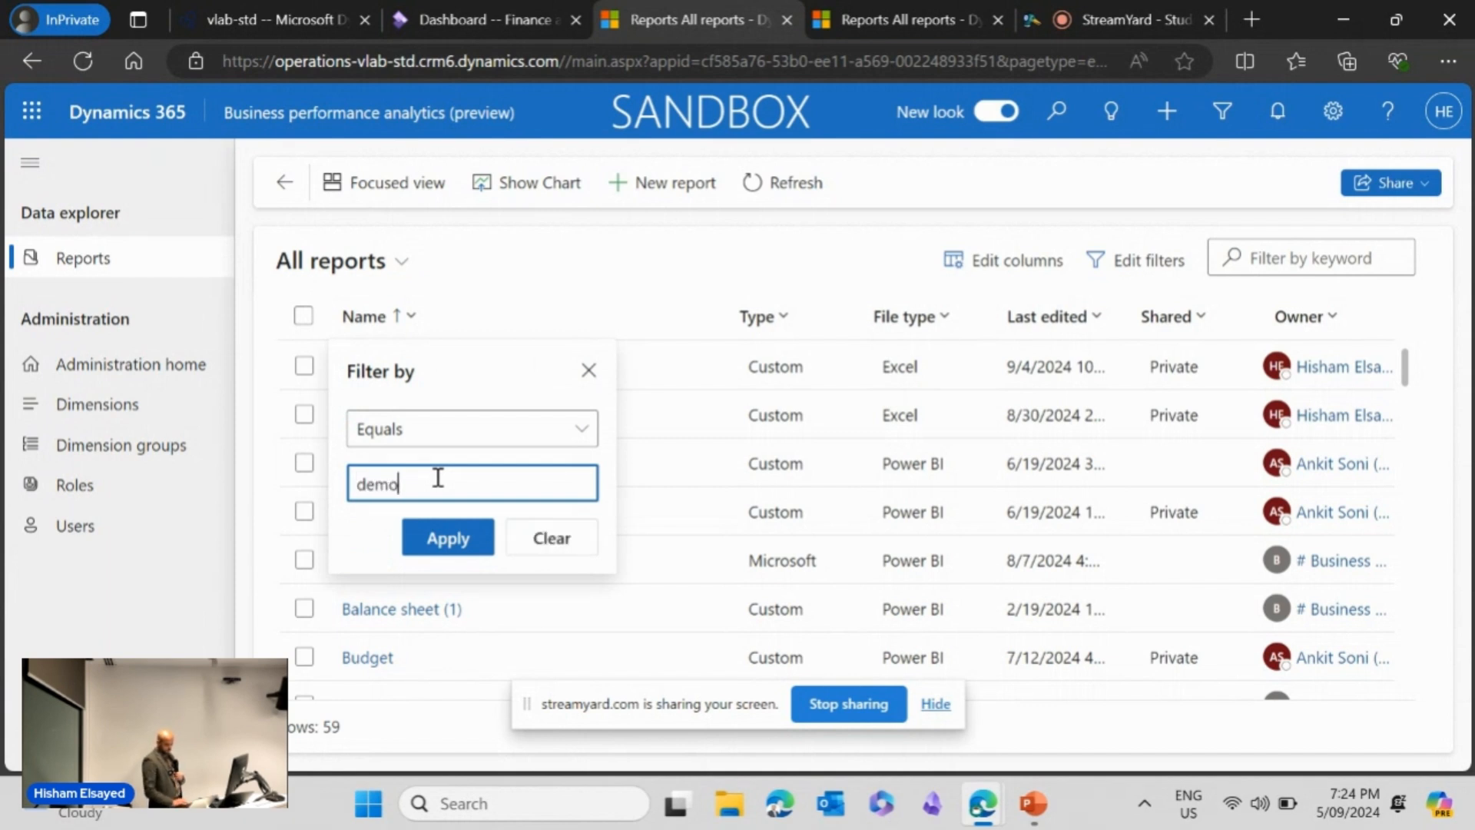
click(577, 429)
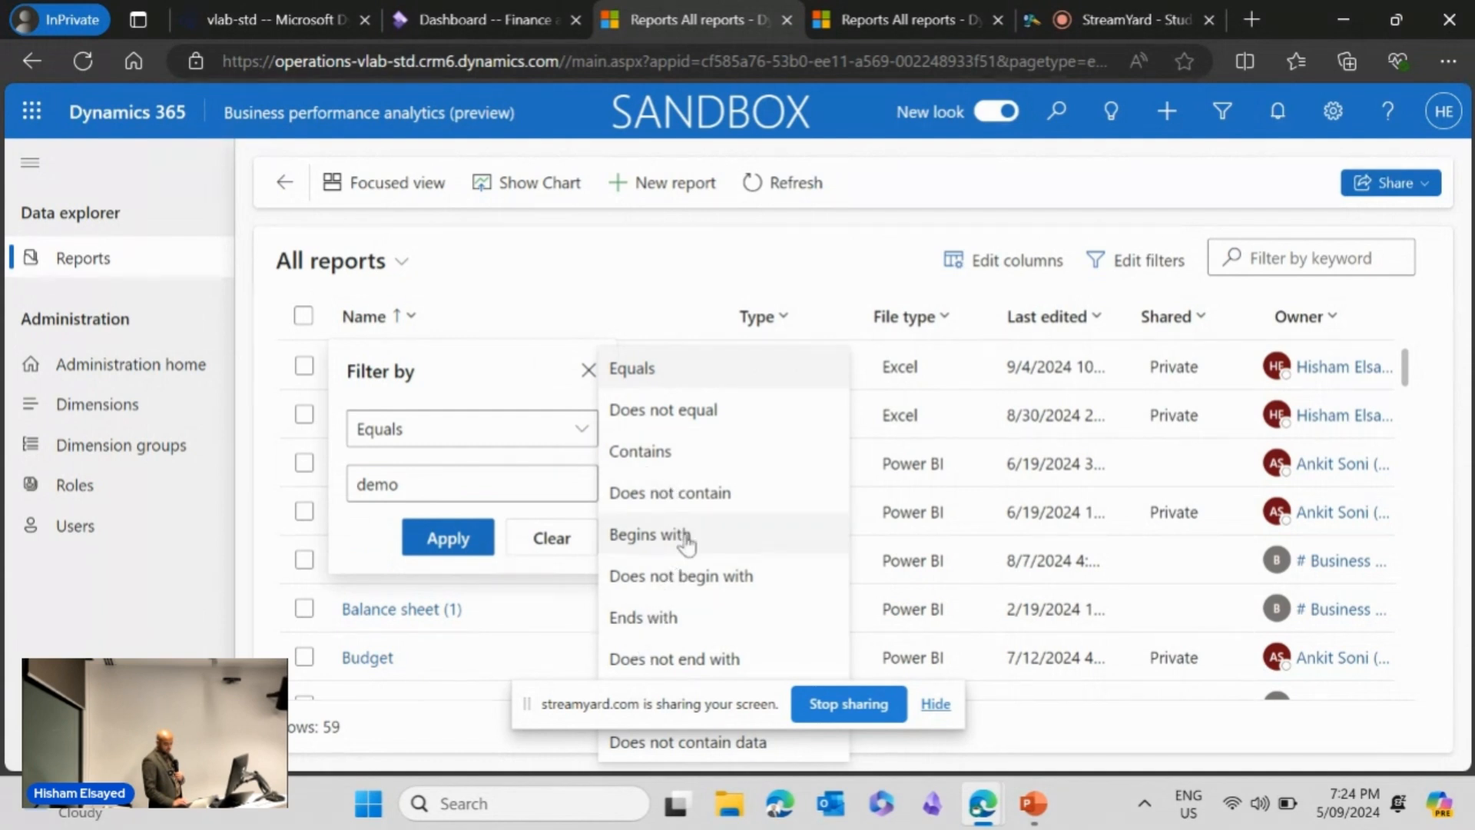
click(657, 453)
click(461, 541)
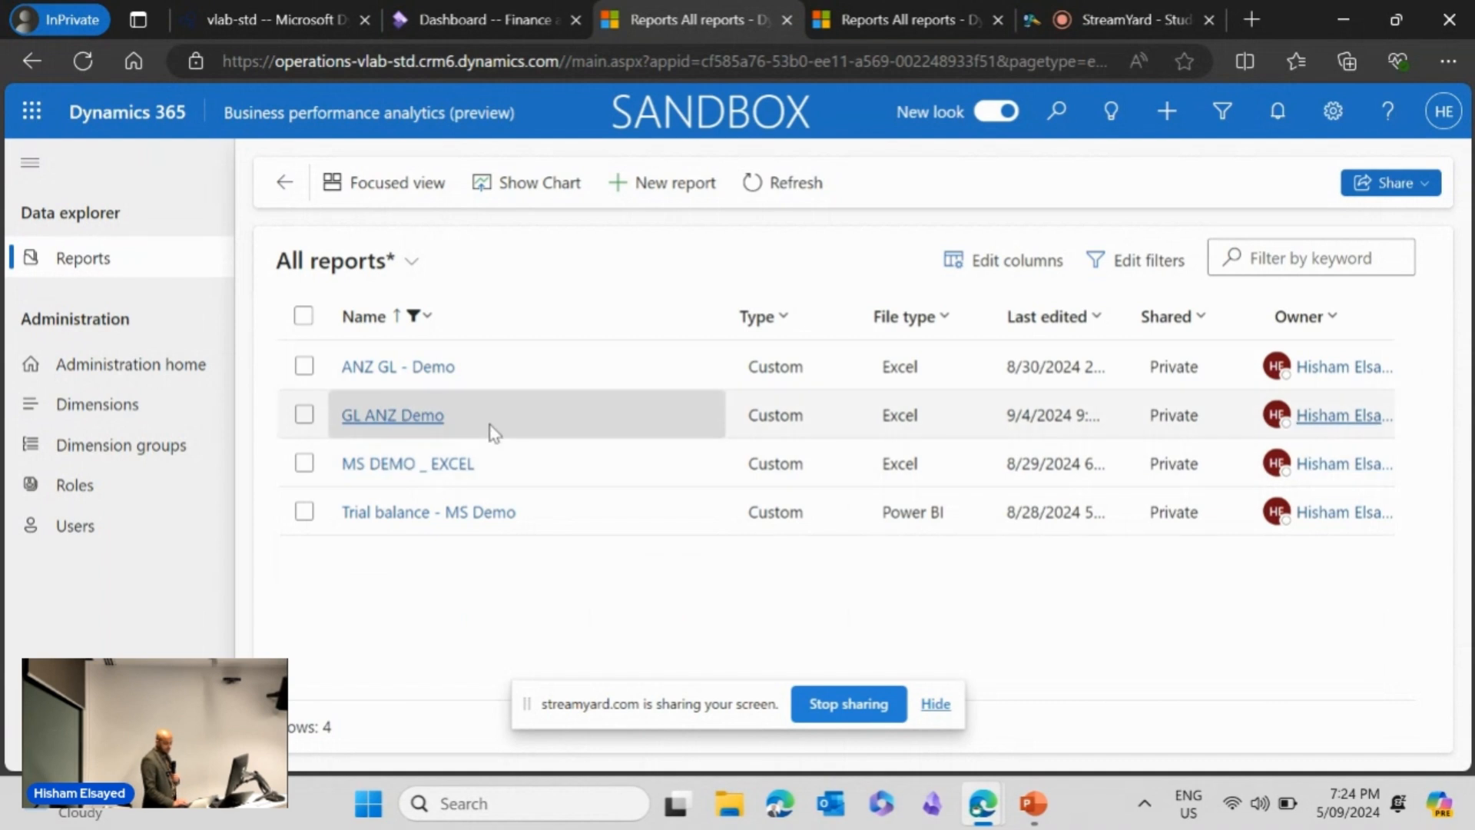
Open the Trial balance - MS Demo report and drill through the Quarter 3 amount of 200100 Accounts Payable - Domestic to Transaction details.
click(444, 520)
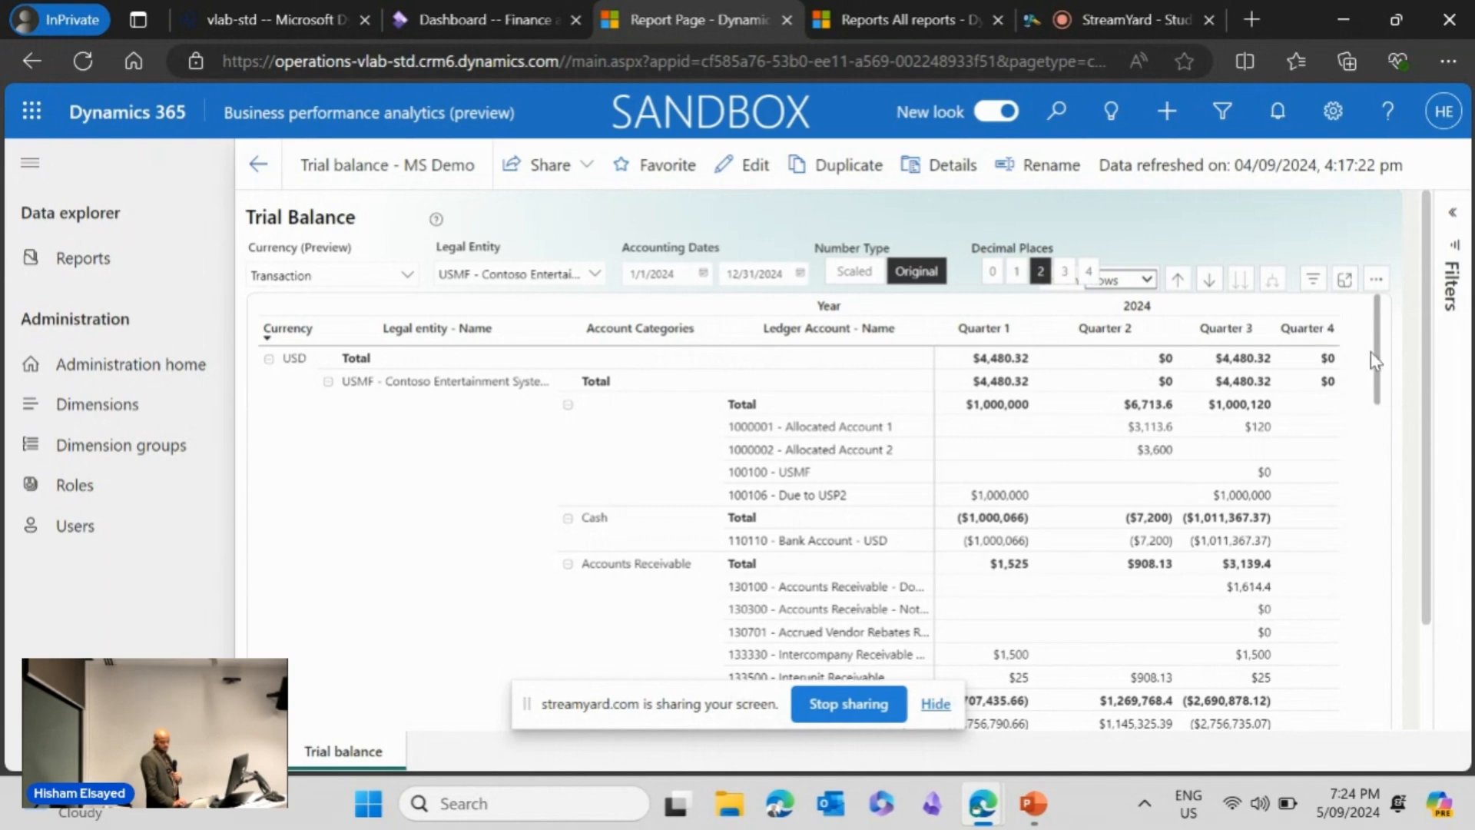
drag(1376, 361, 1358, 514)
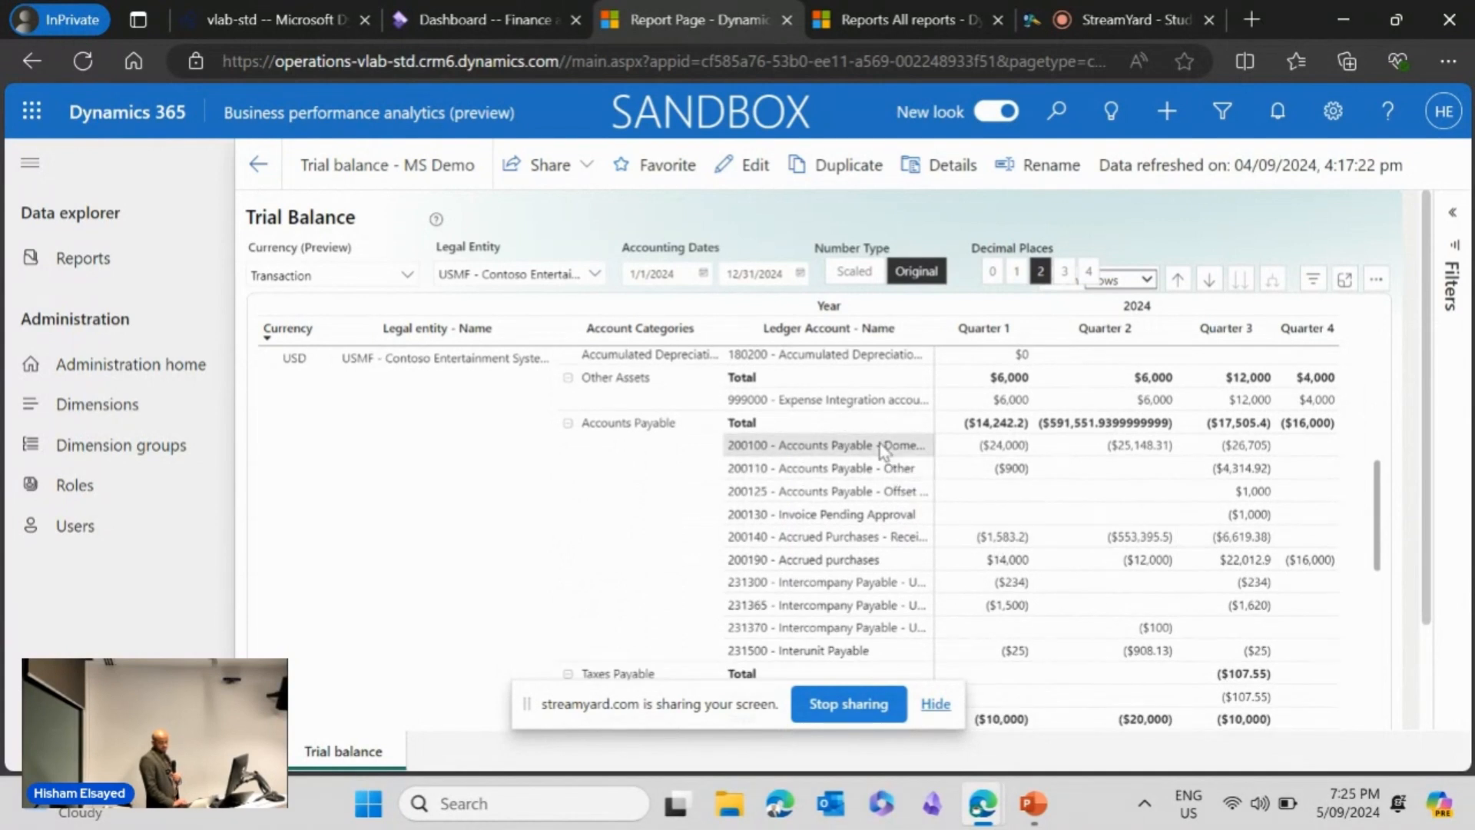
click(879, 444)
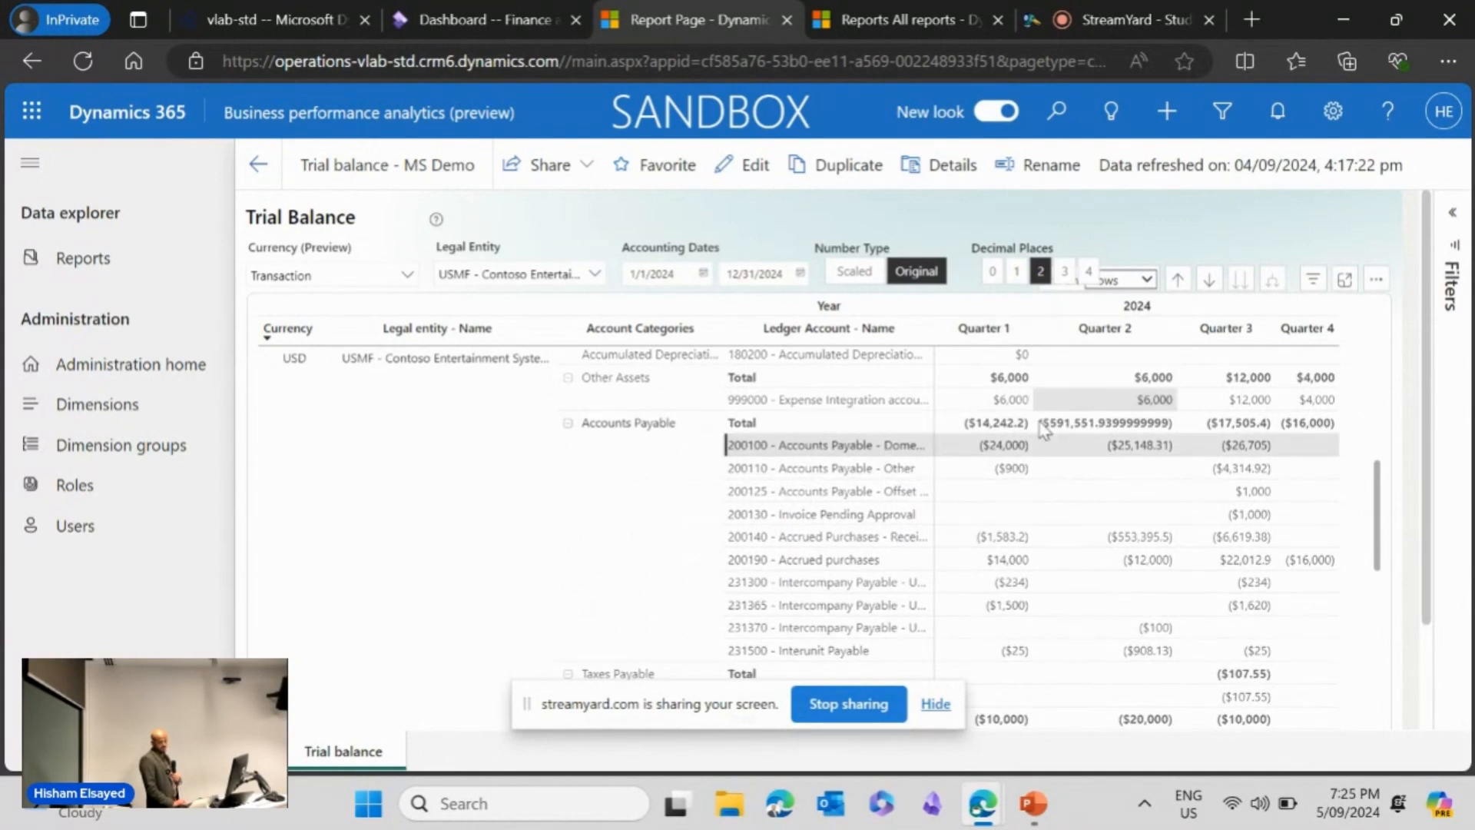
click(1246, 454)
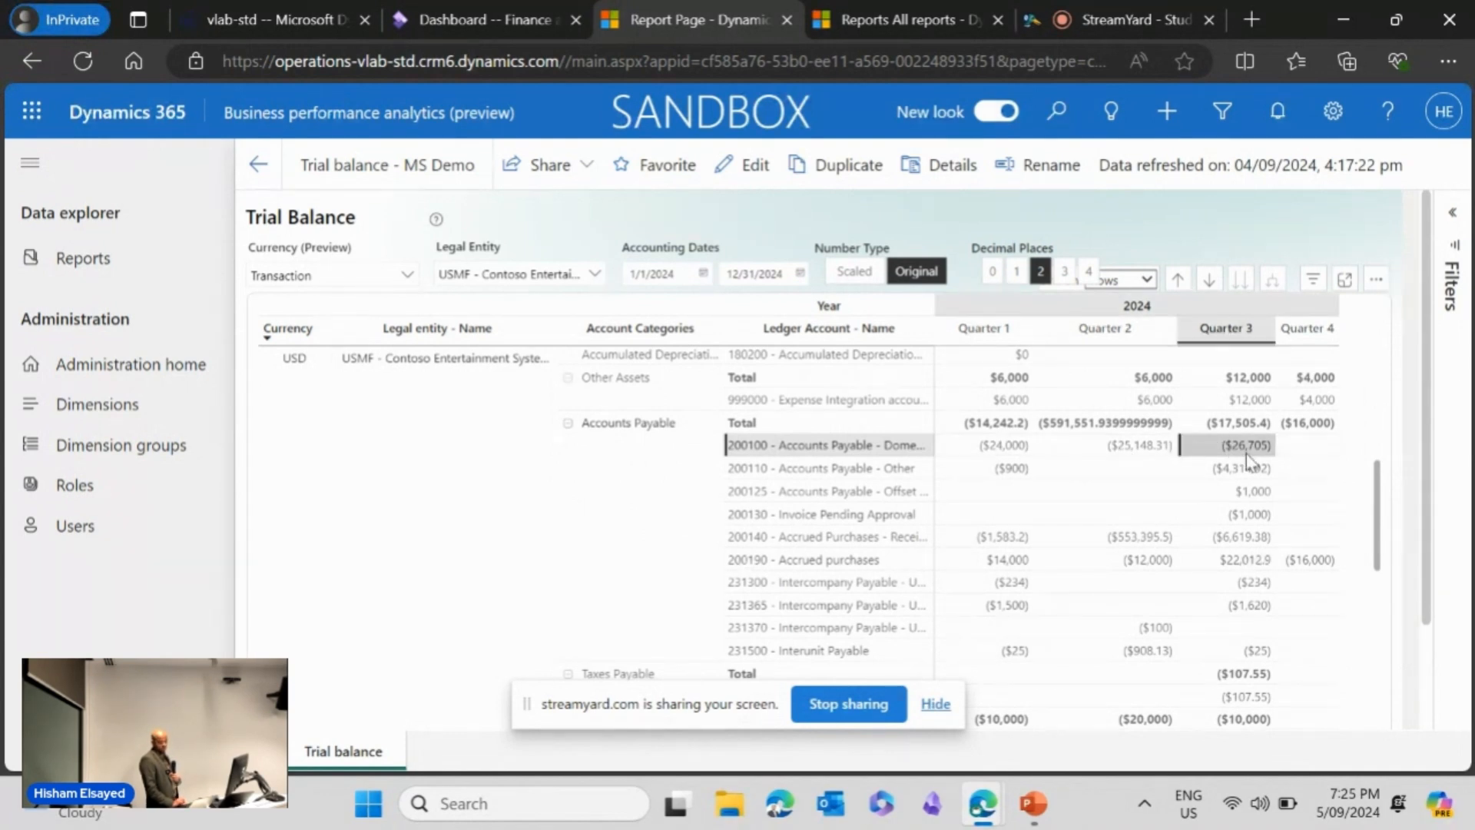
right_click(1246, 454)
mouse_move(1373, 572)
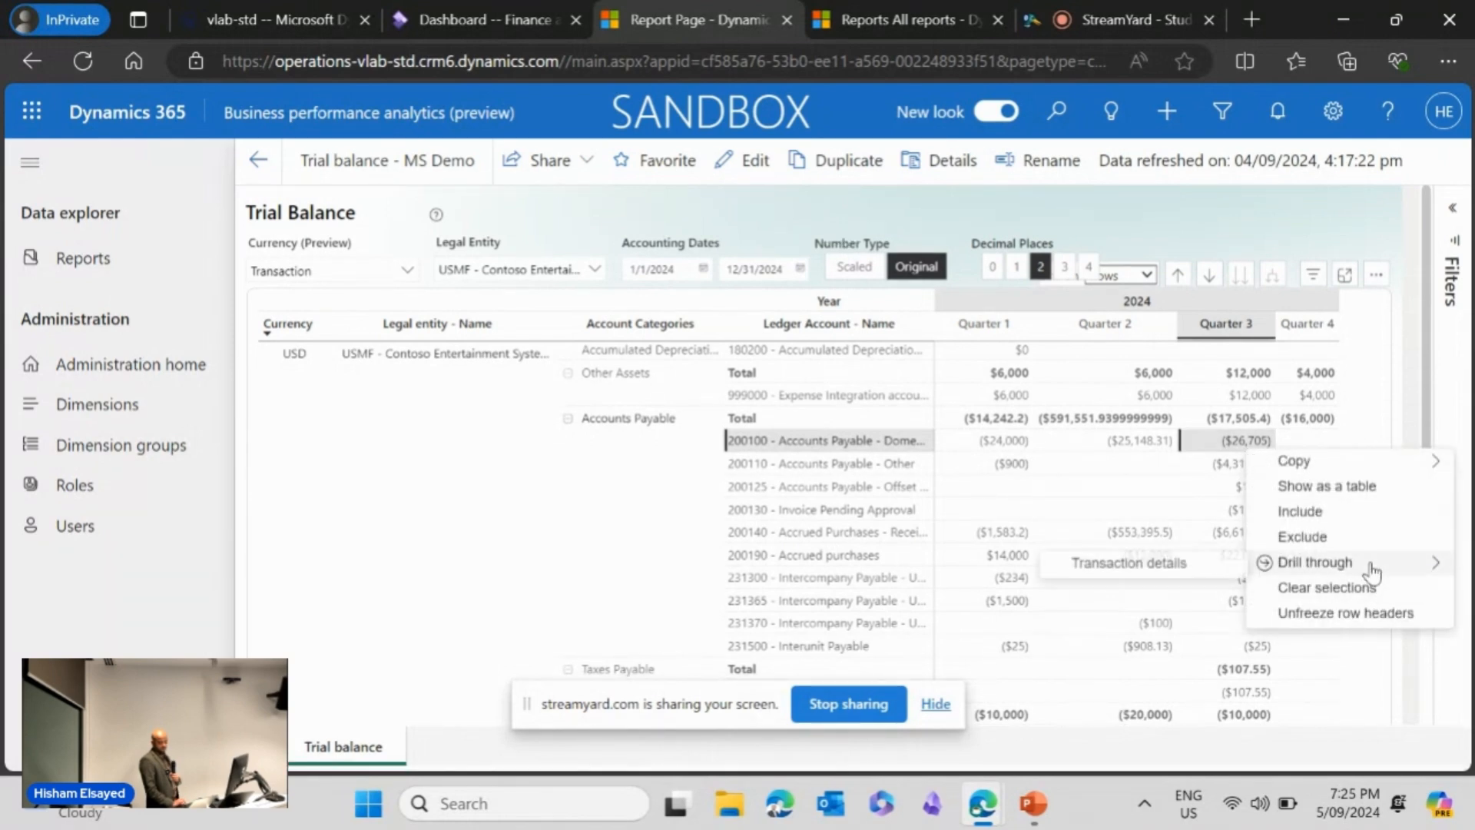
click(1187, 568)
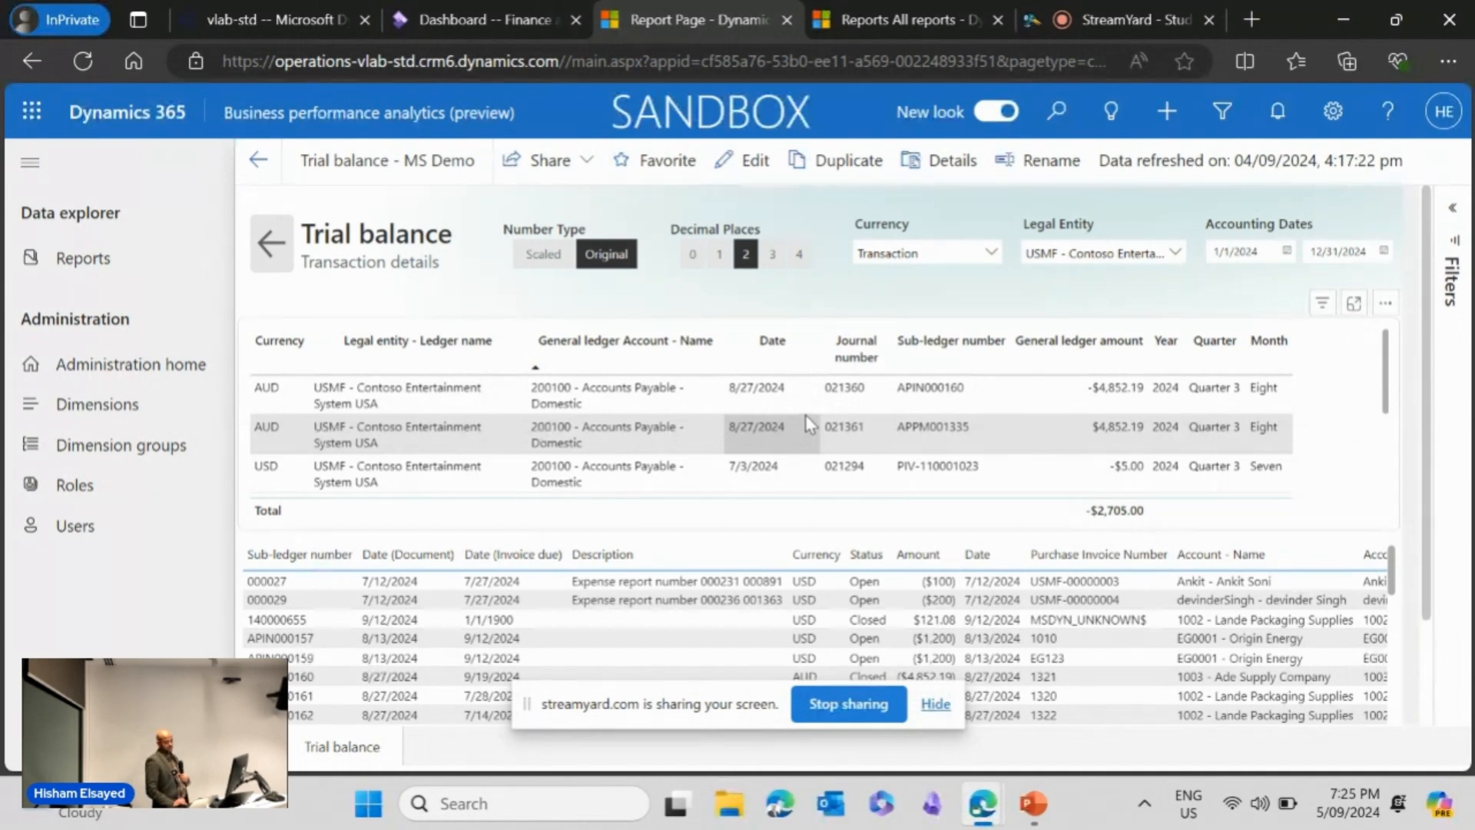
Examine the sub-ledger details of journal numbers 021360, 021361 and 021294 one after another.
click(849, 389)
click(845, 440)
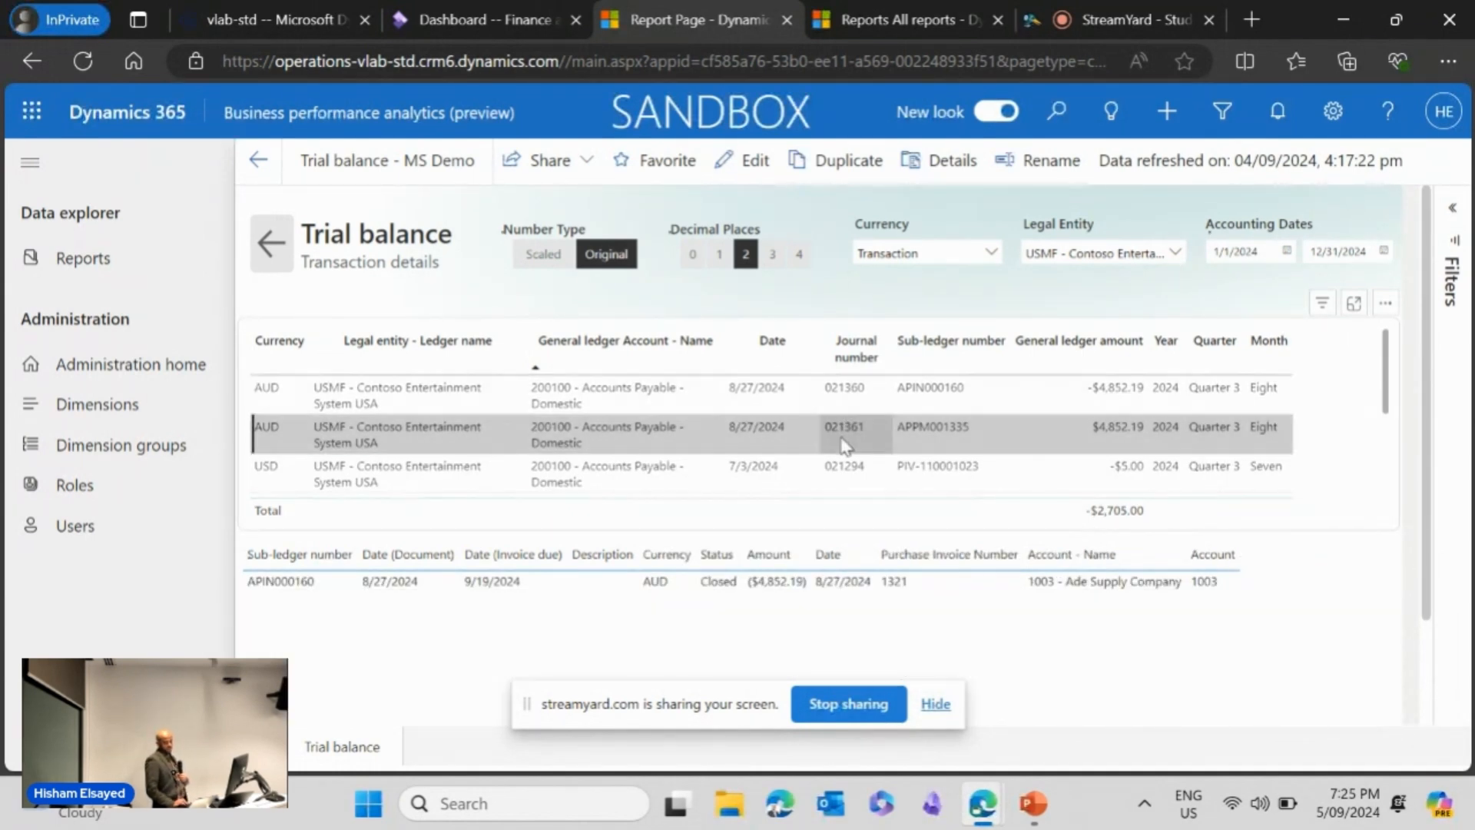
click(848, 470)
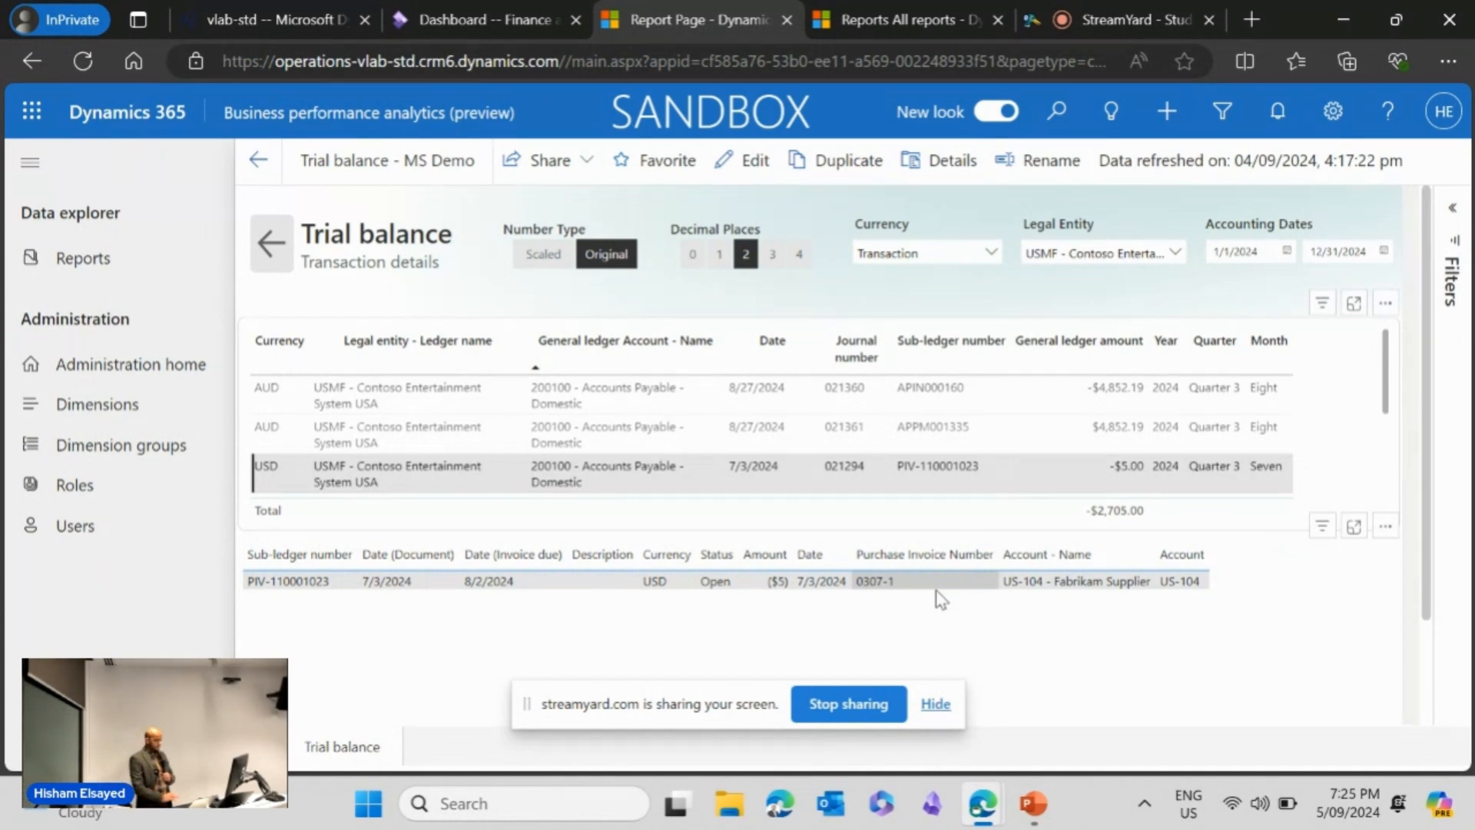
Return to the reports list, switch to the Standard Reports view and open the Microsoft report General ledger transaction details.
click(259, 159)
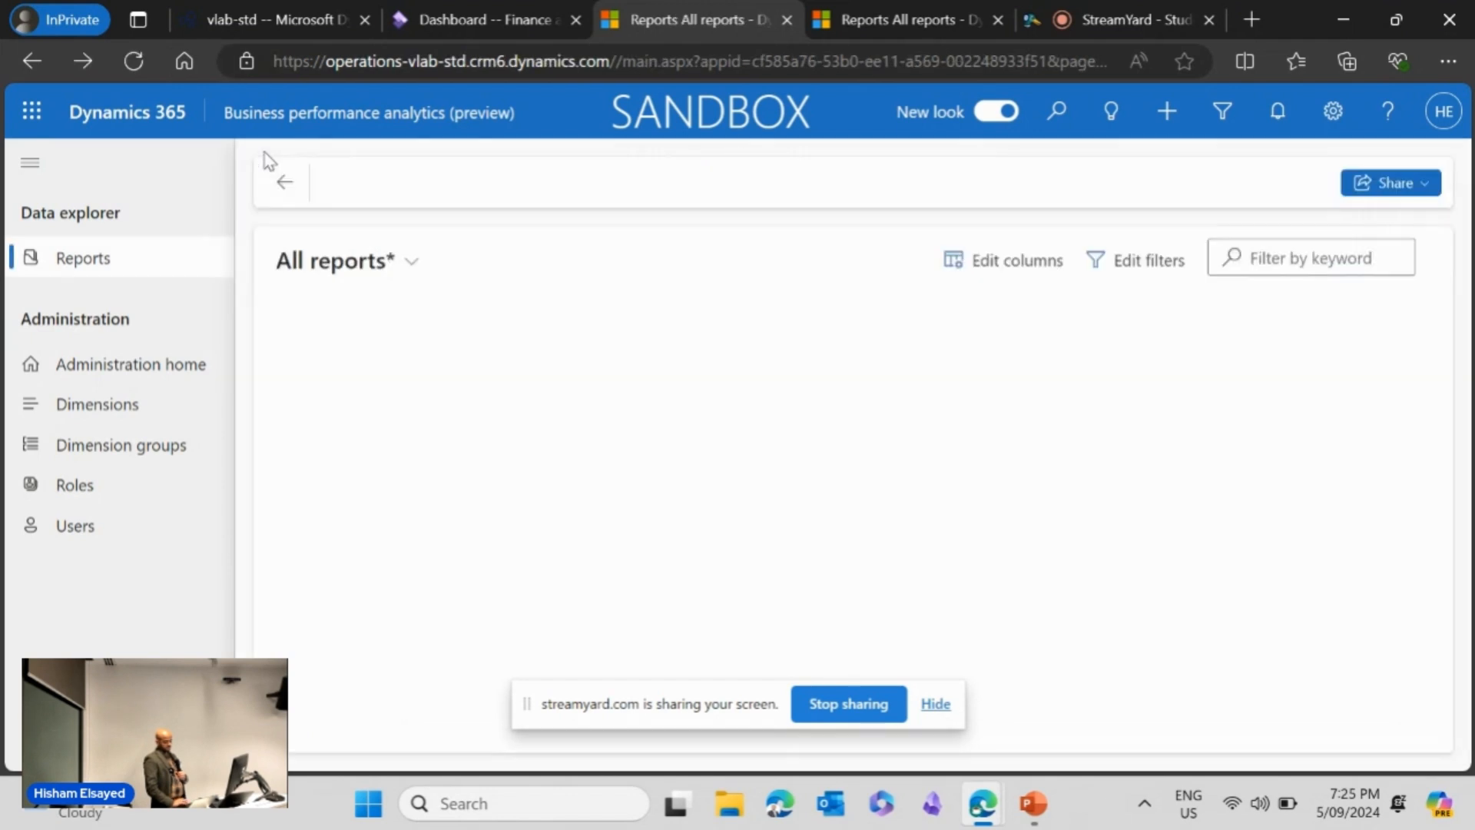
click(412, 264)
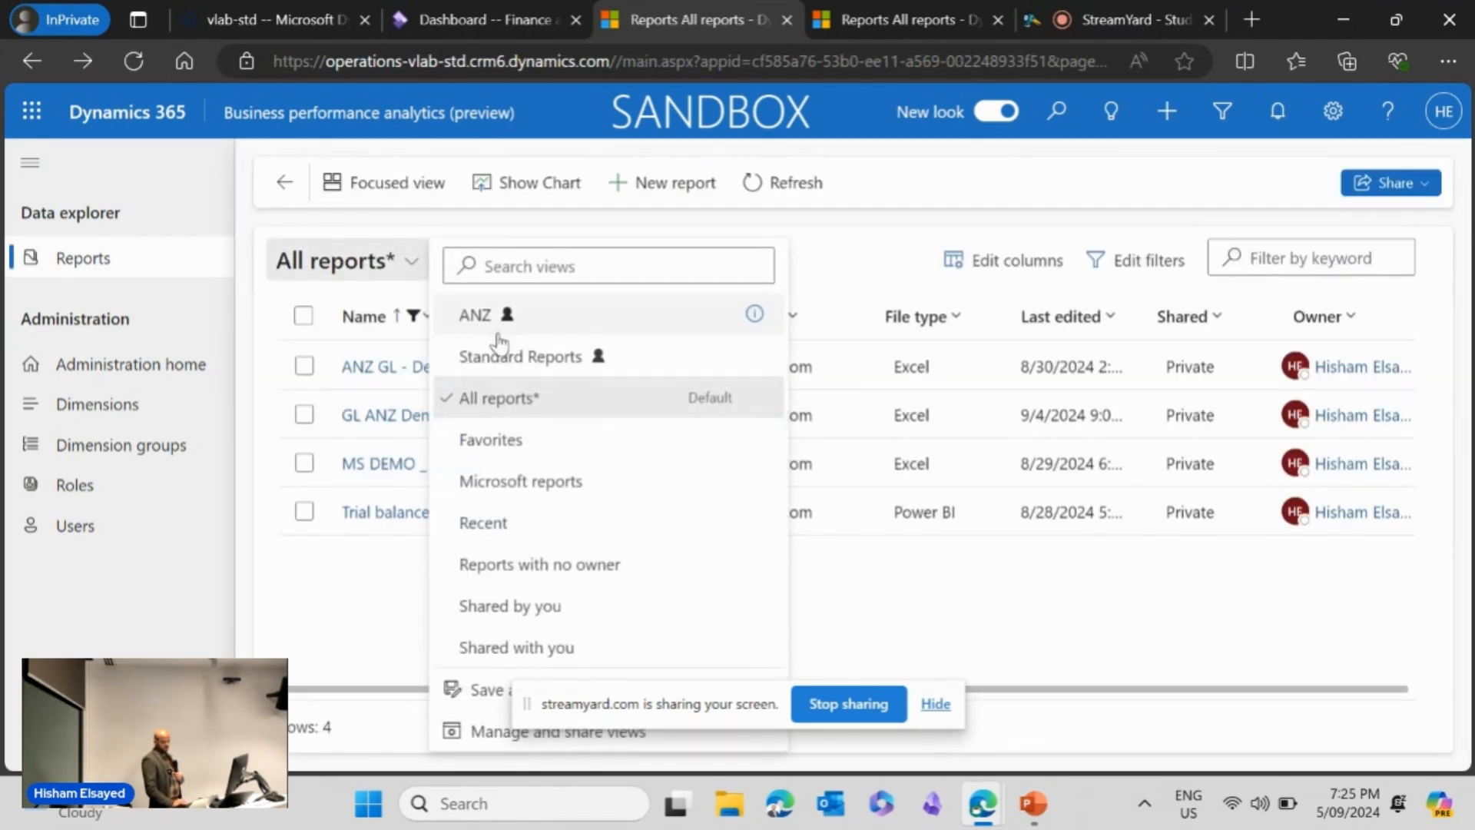
click(492, 371)
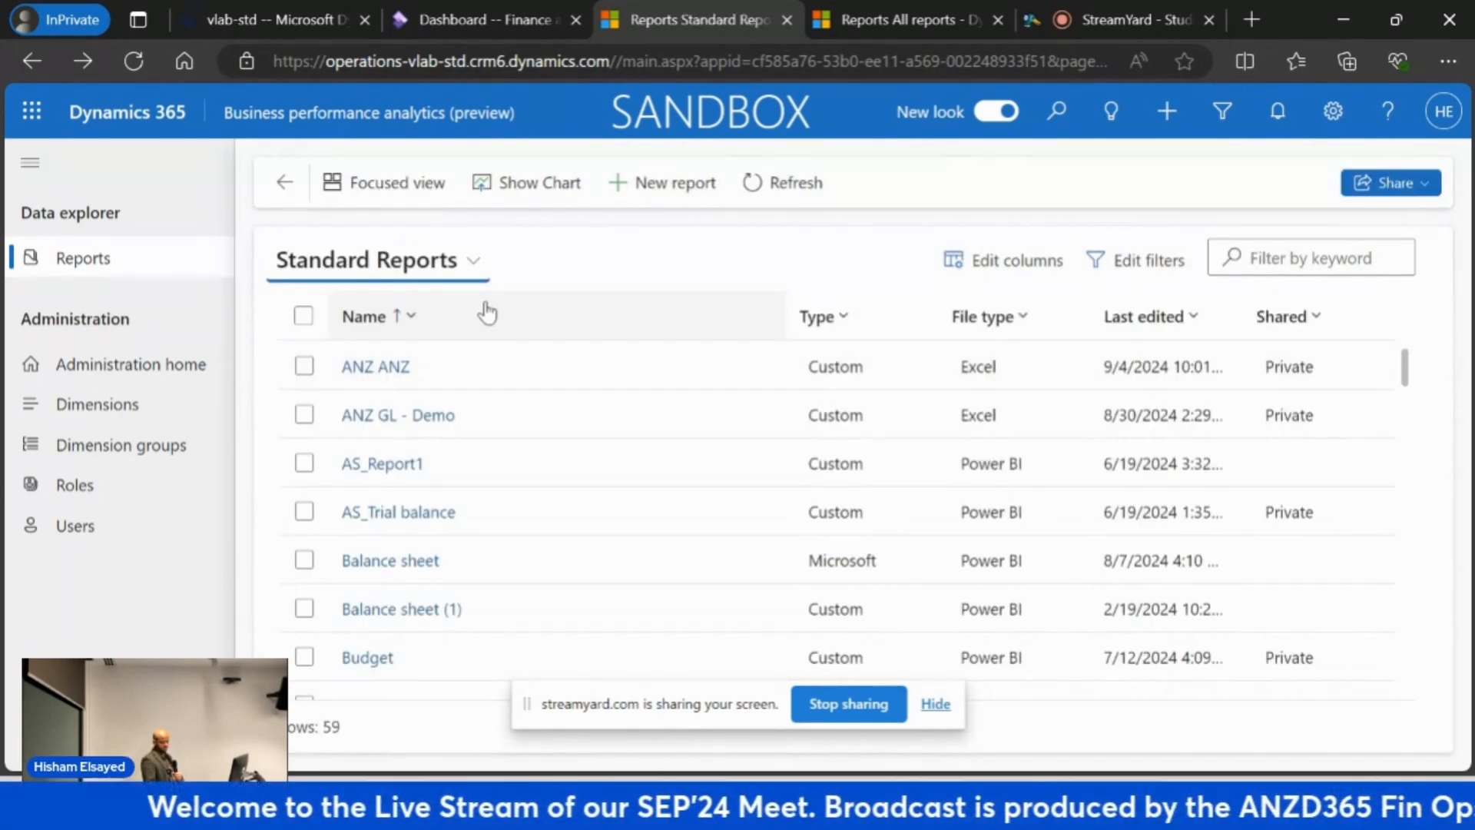
drag(1406, 369, 1398, 439)
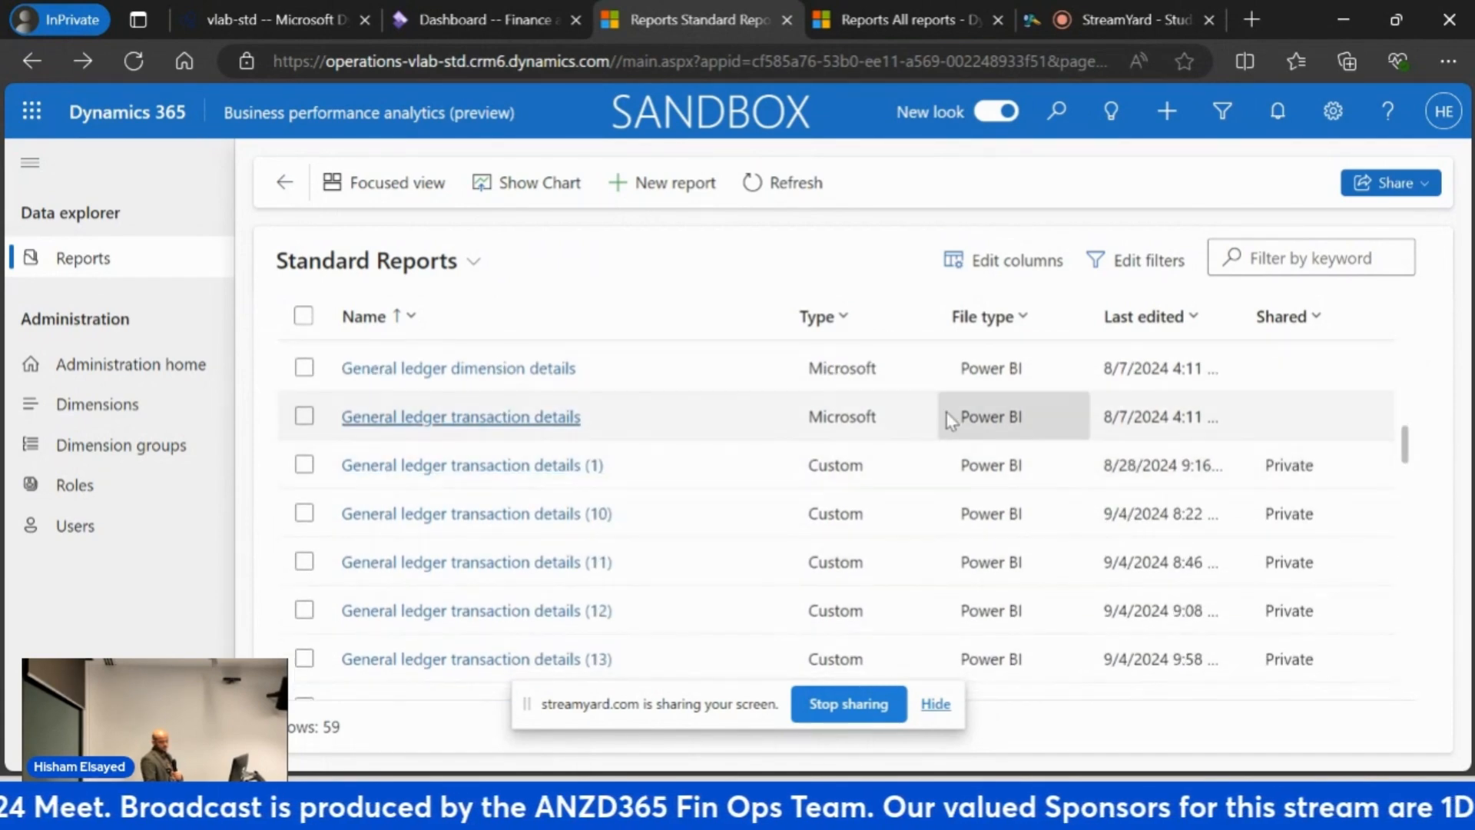
click(484, 421)
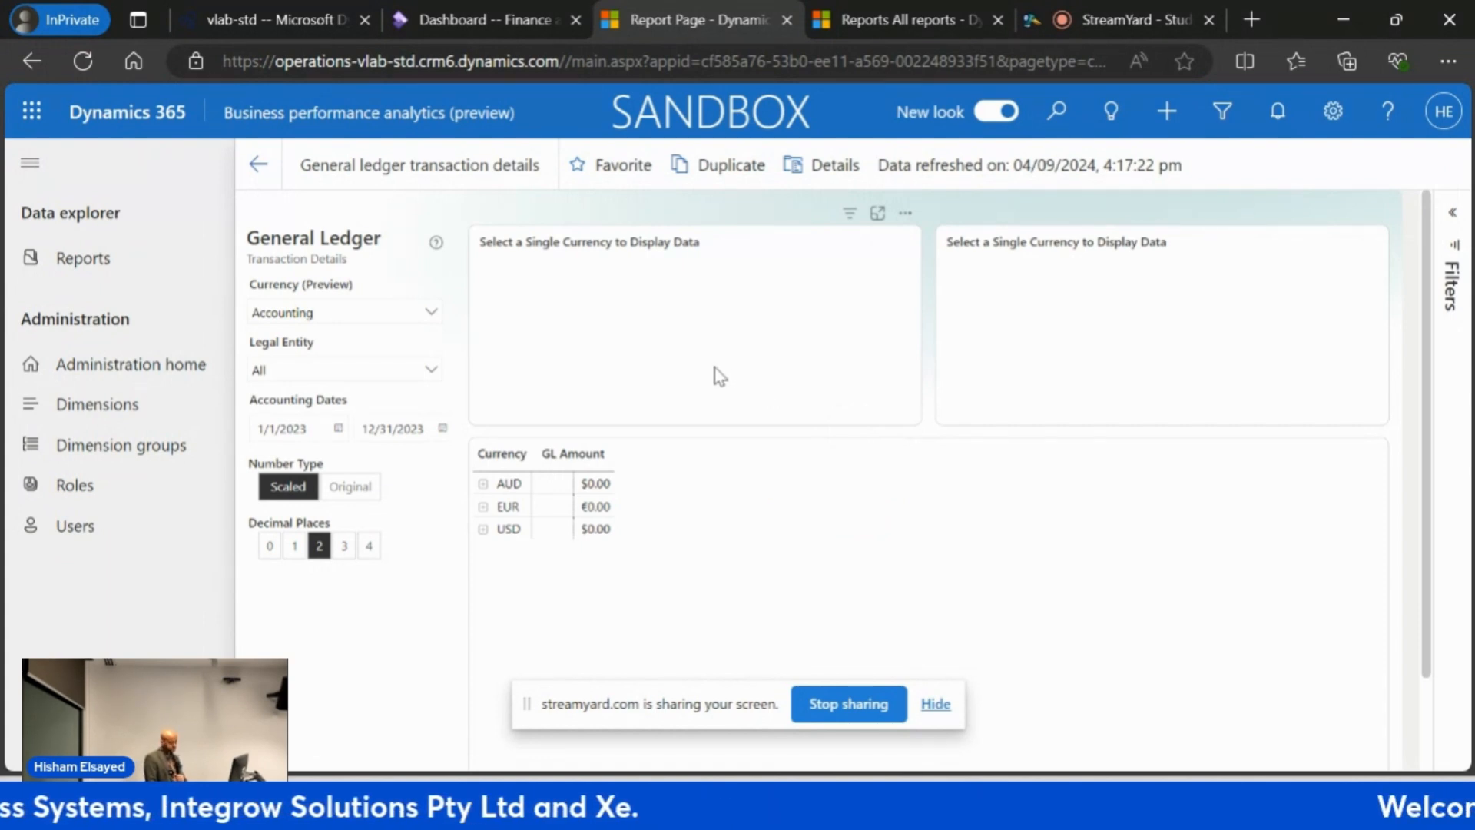
Set the general ledger report's currency to Transaction and view the available legal entities.
click(428, 318)
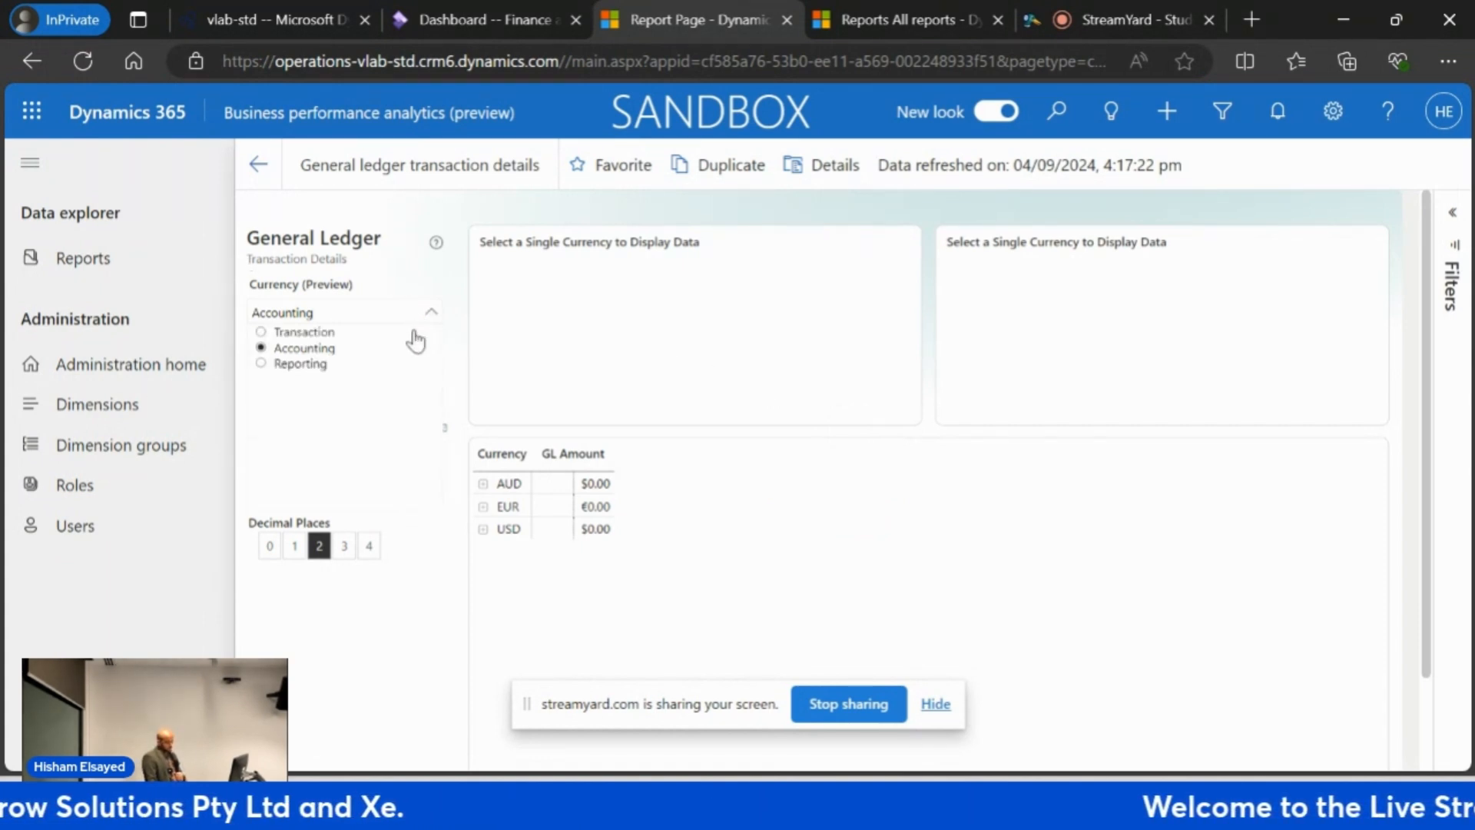
click(321, 336)
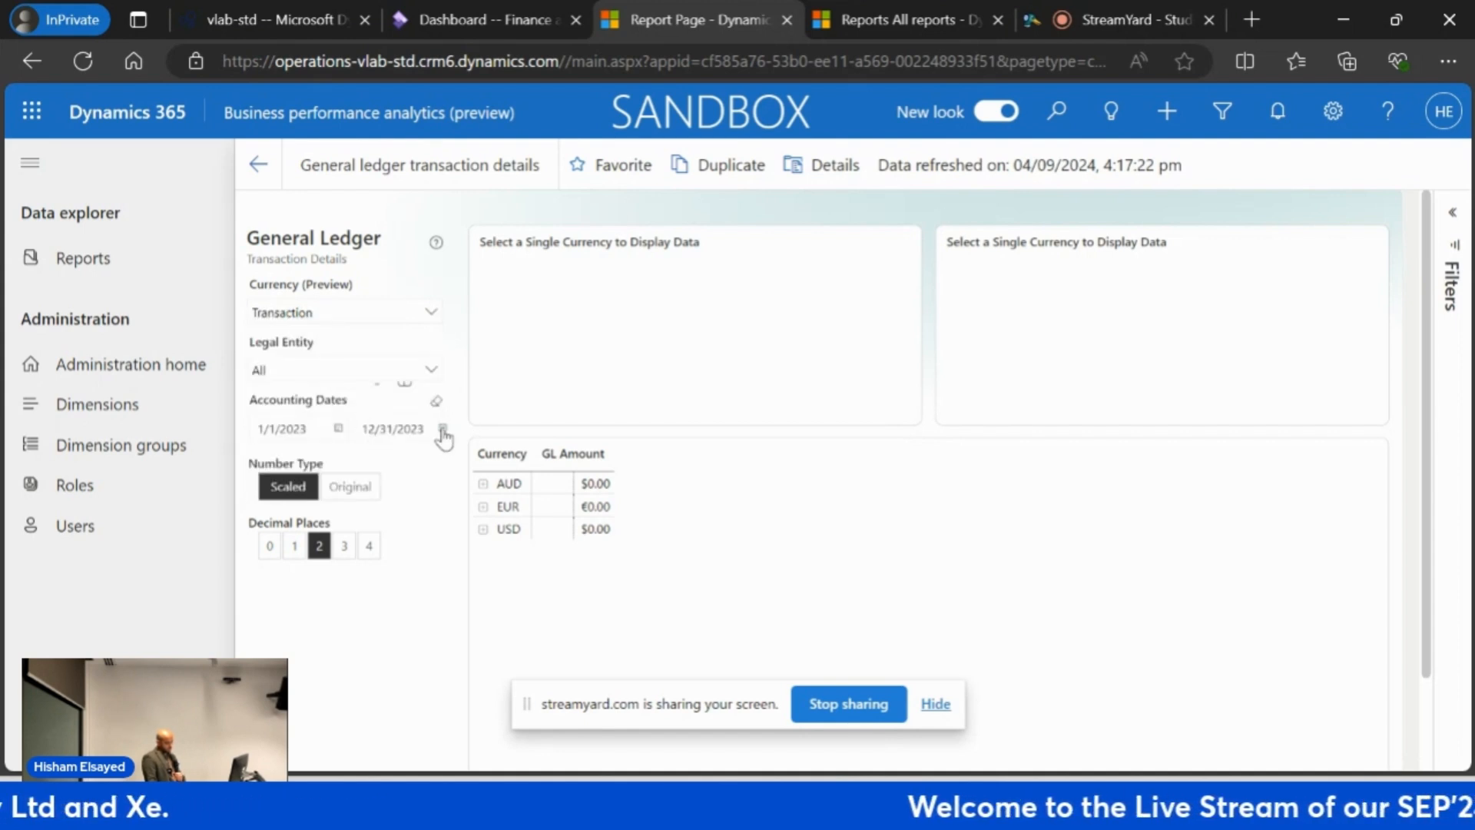
click(435, 377)
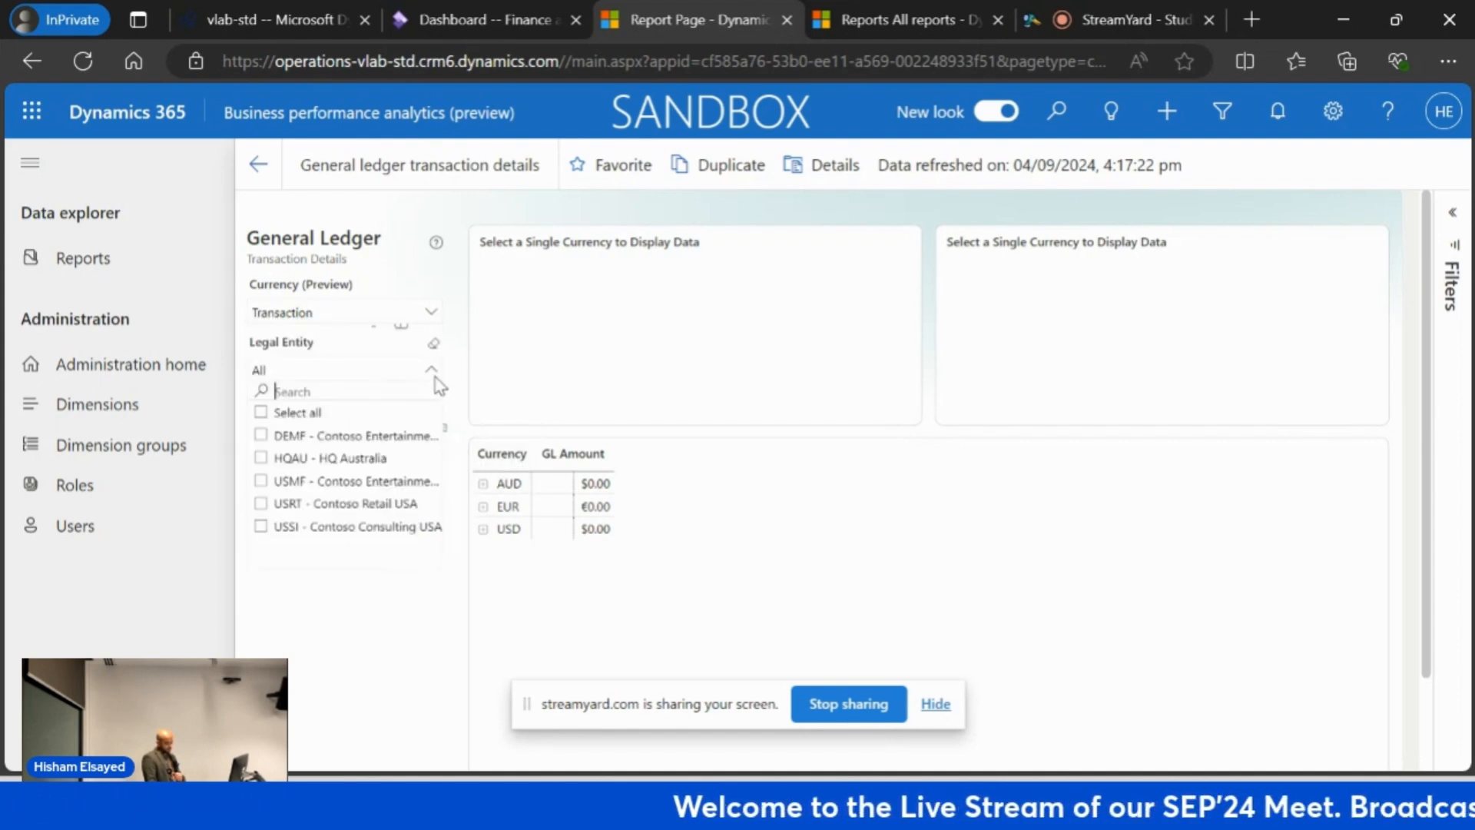
click(379, 587)
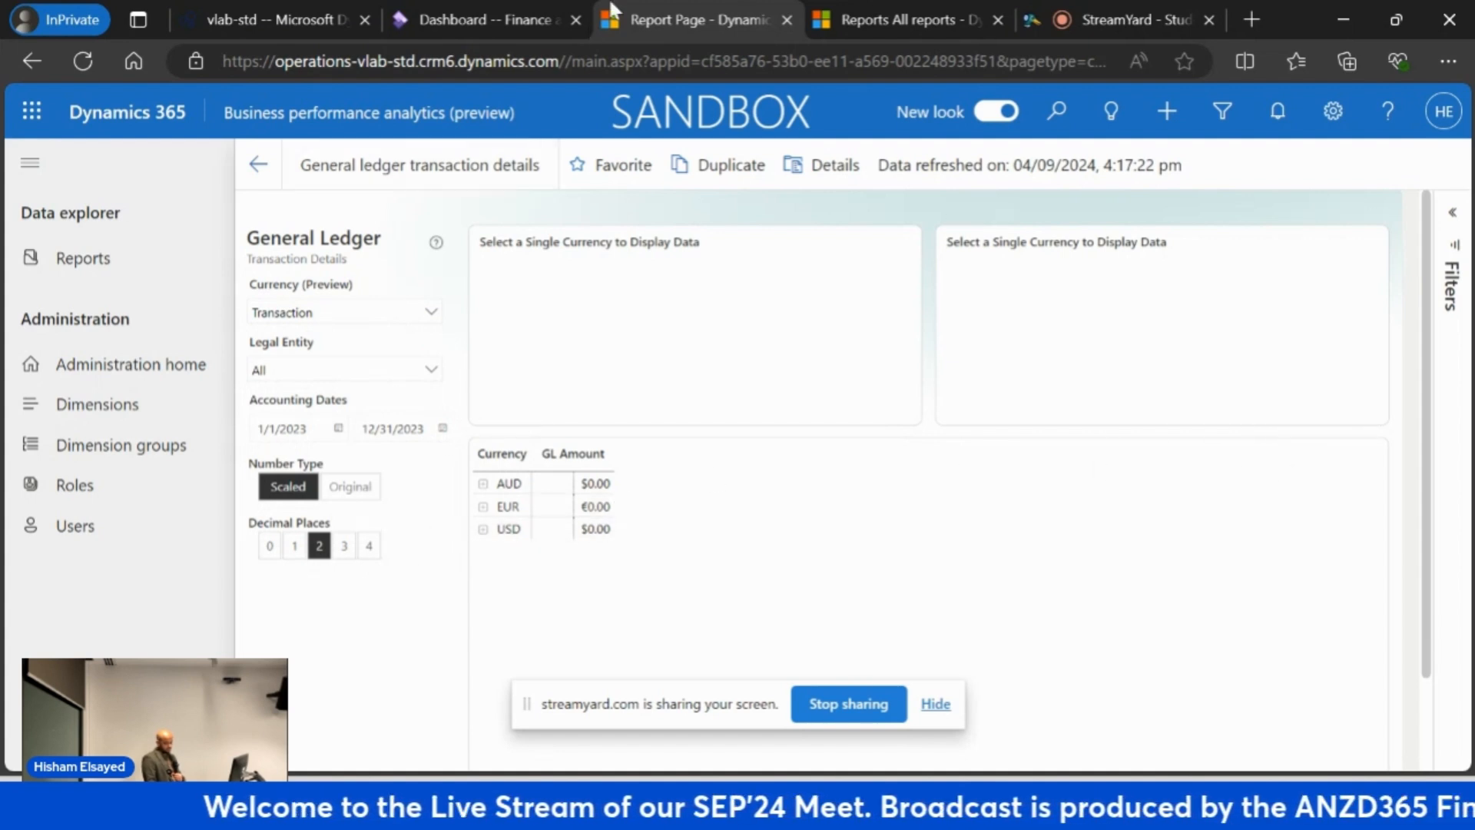
Duplicate the General ledger transaction details report and open the copy for editing.
click(722, 176)
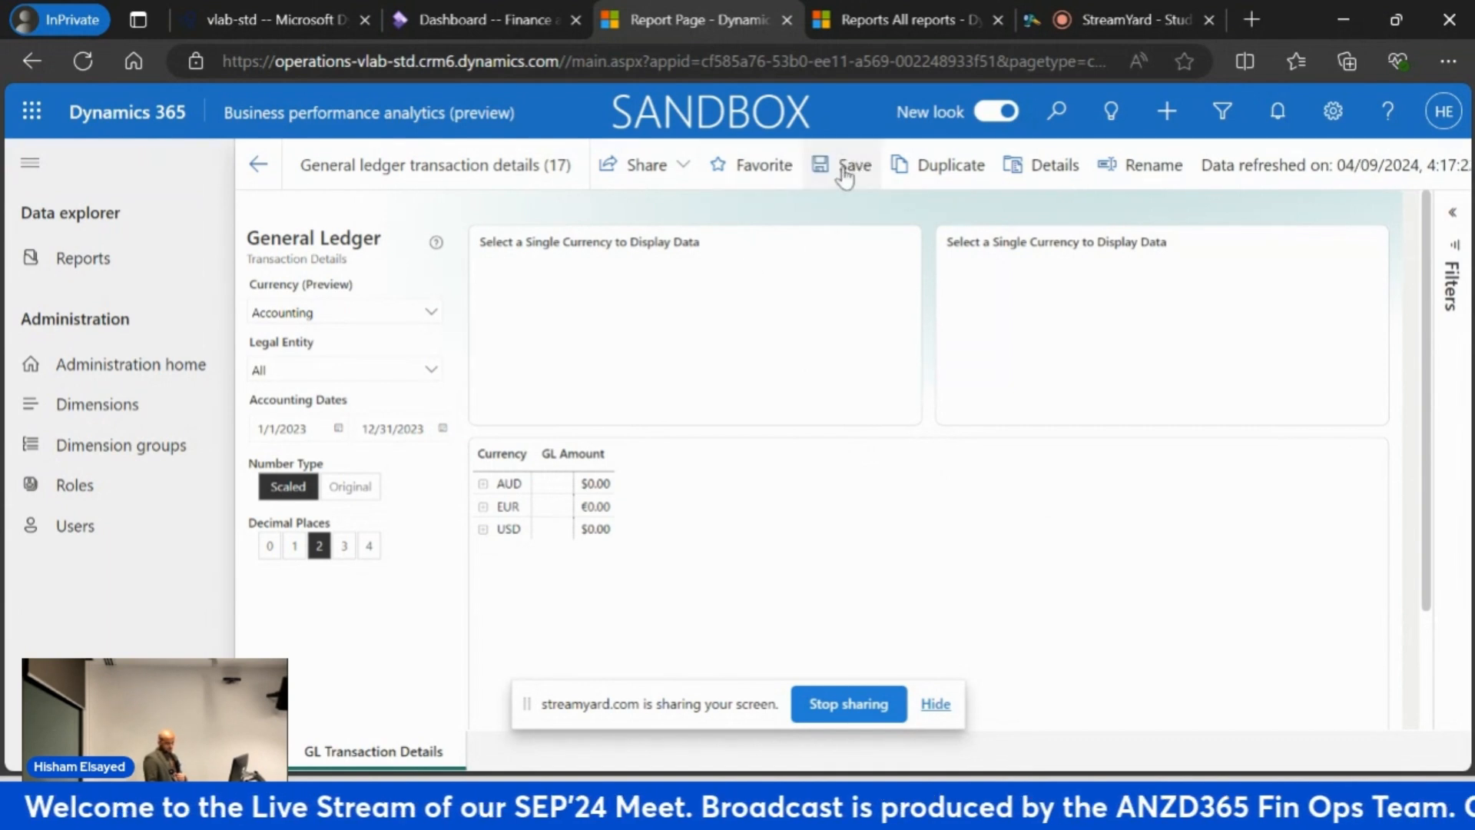
click(845, 177)
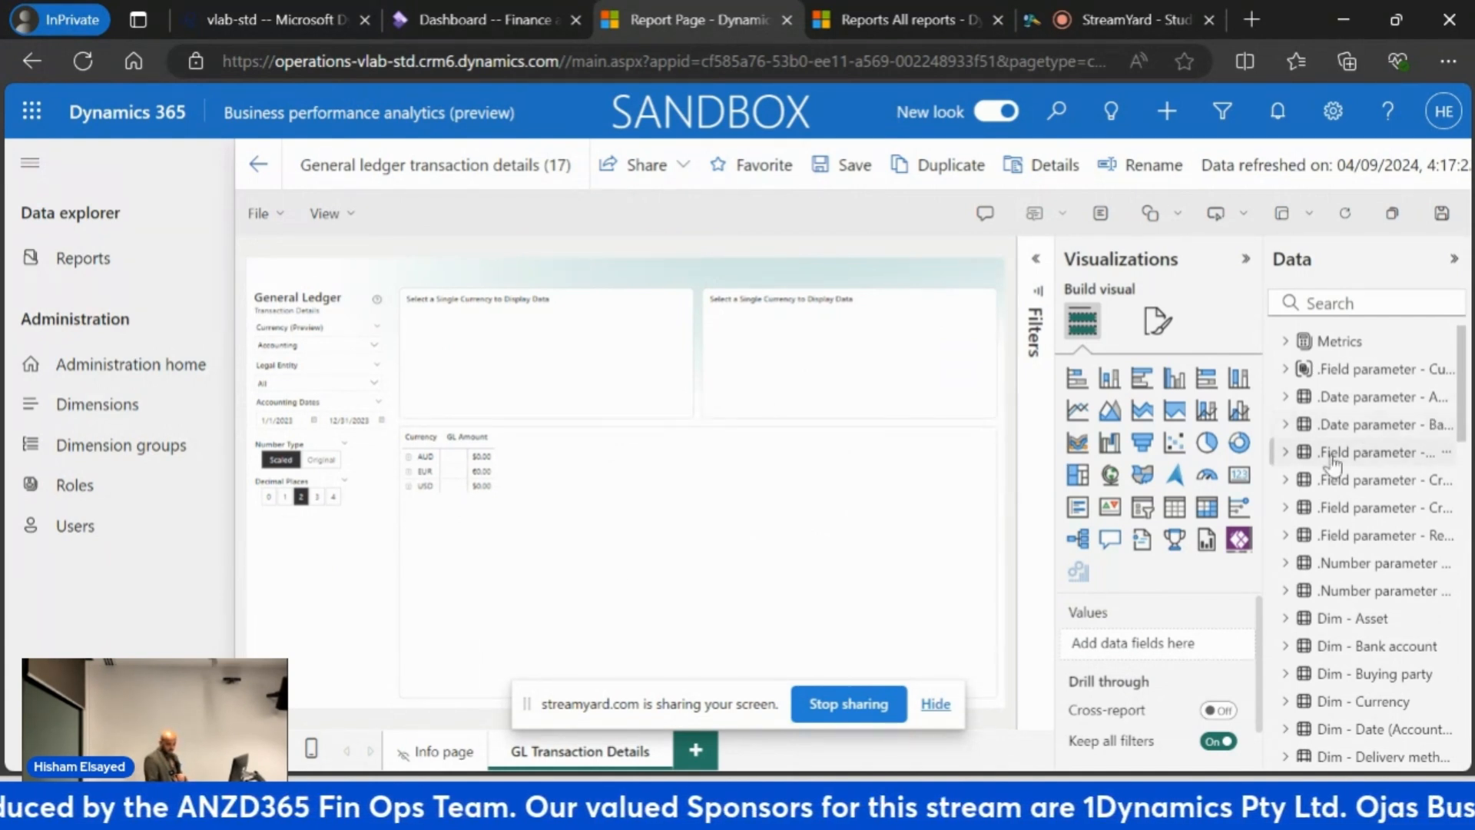
Add the Reporting name field parameter as a table visual beneath the Decimal Places selector and shrink it to a small box.
click(1286, 481)
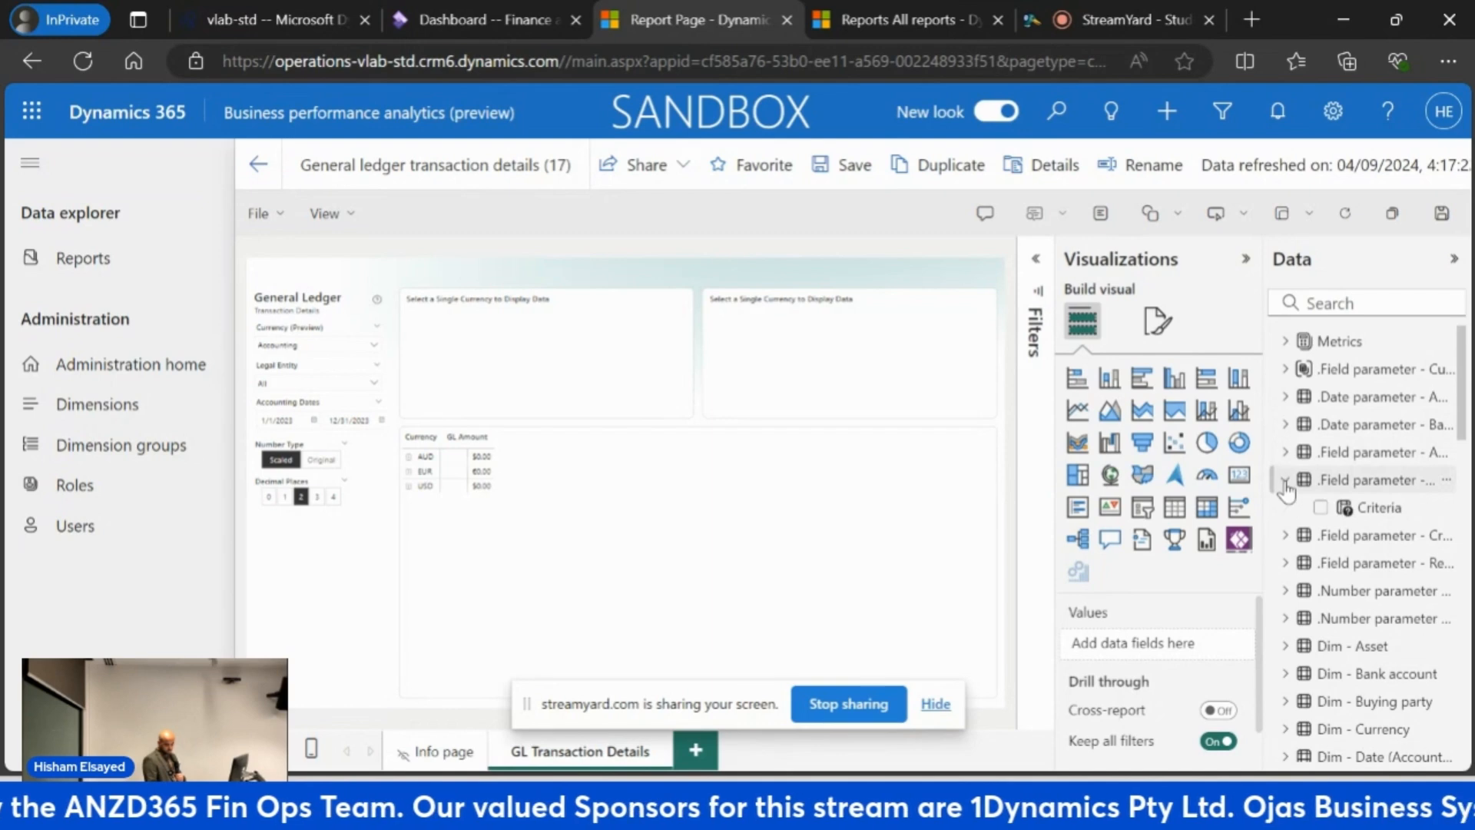
click(1287, 538)
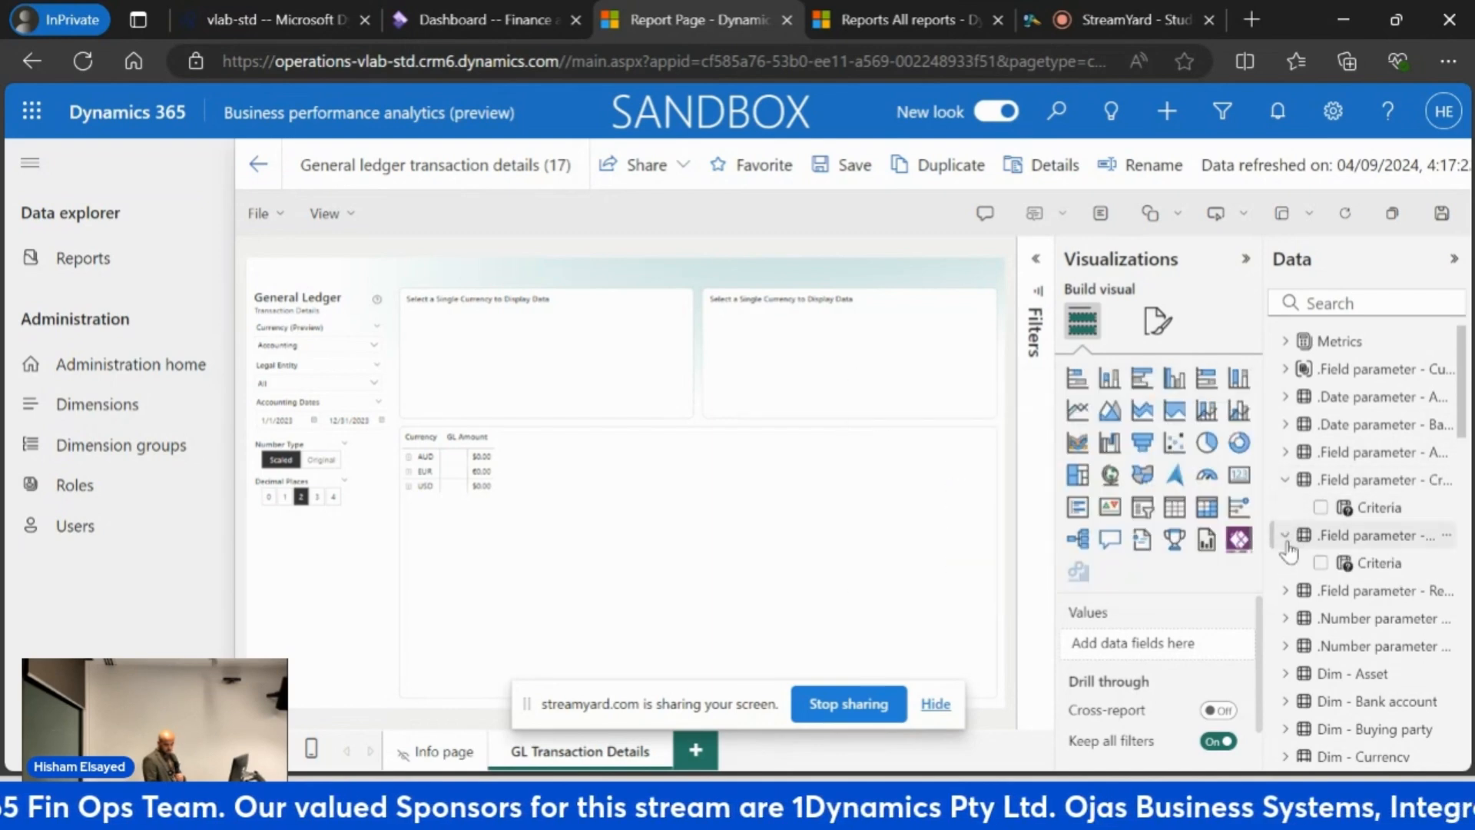
click(1281, 592)
drag(1412, 630, 360, 562)
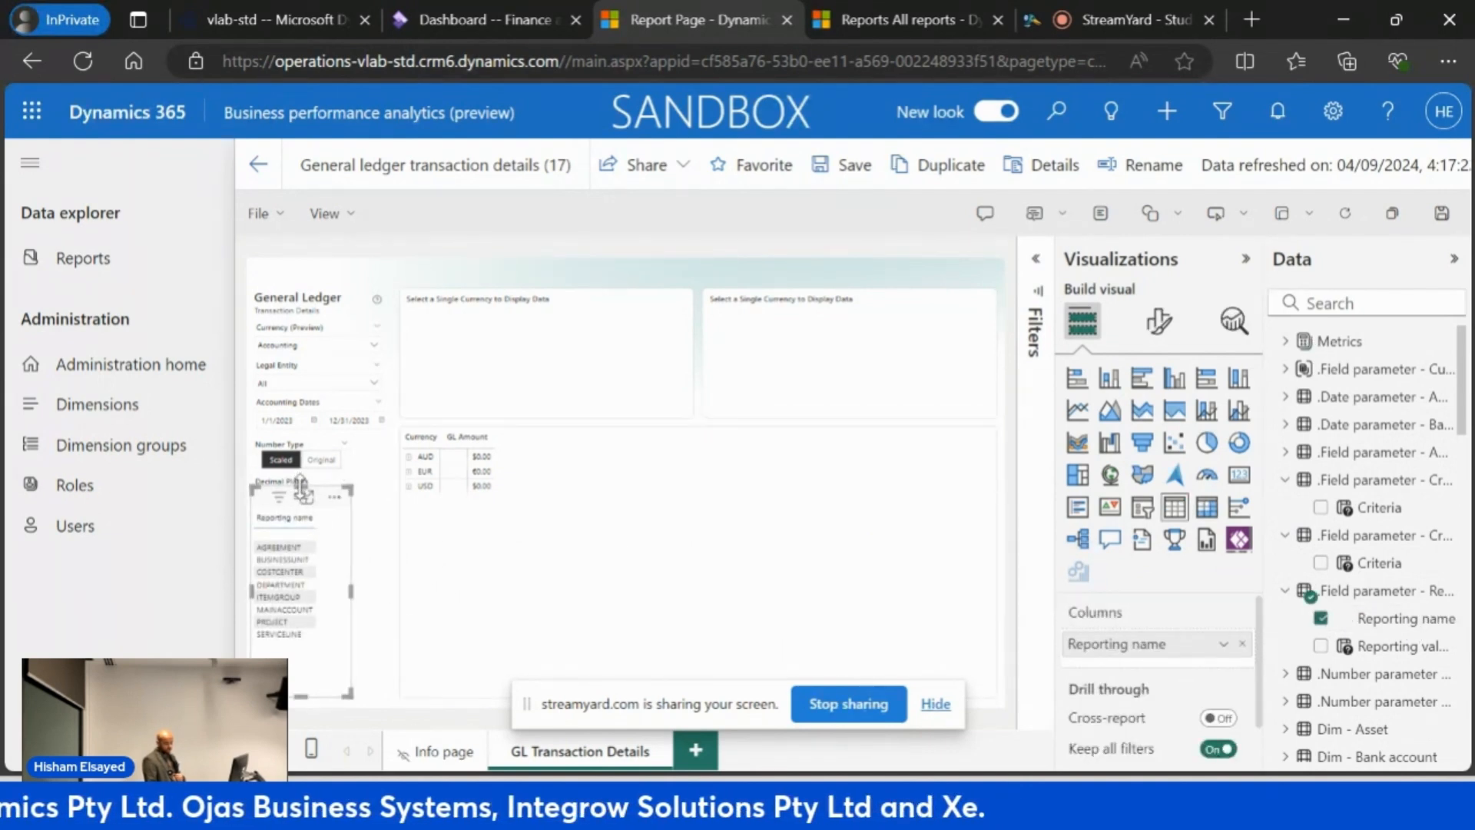
drag(301, 488, 301, 547)
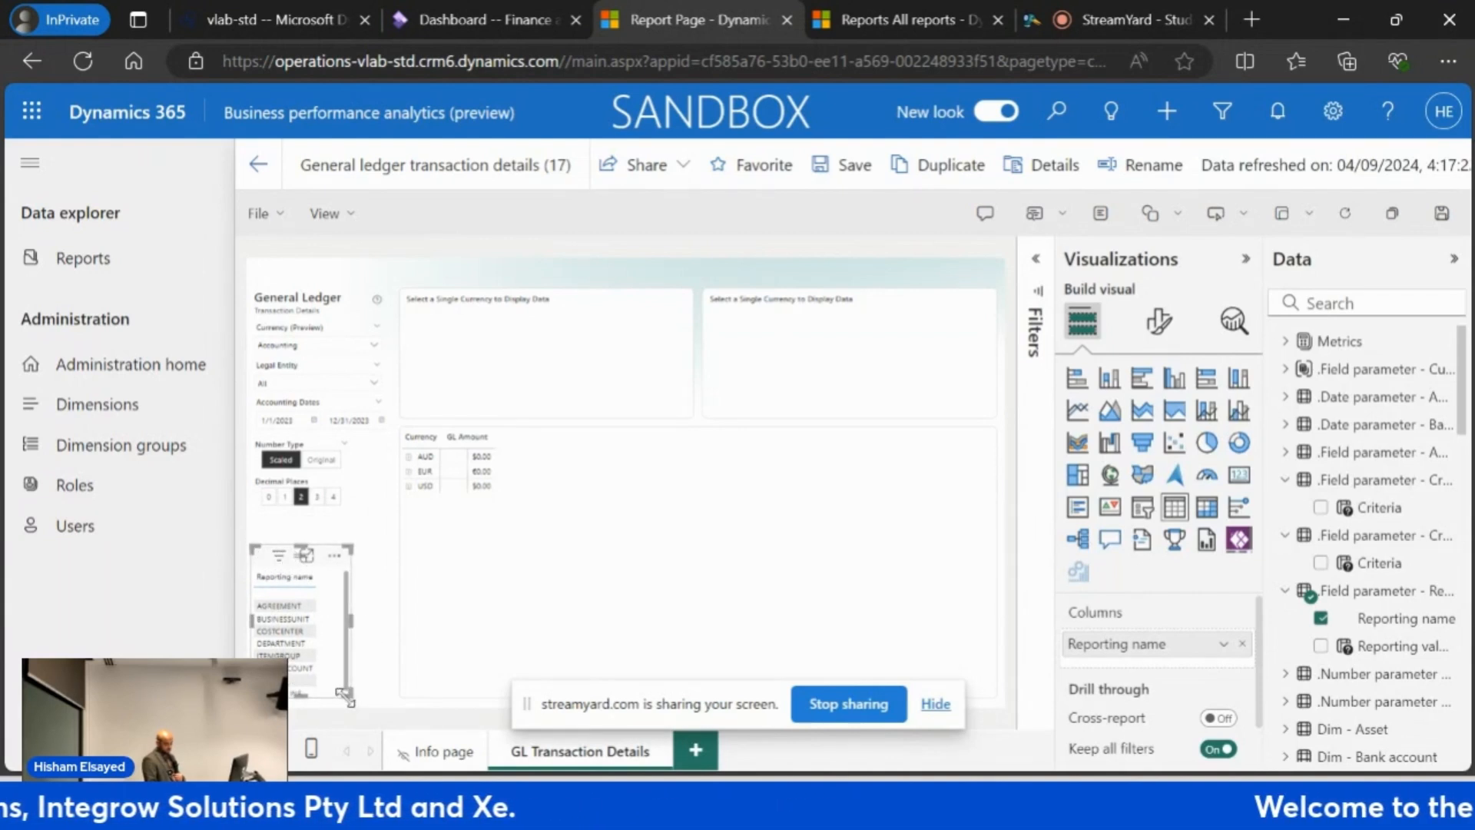
drag(344, 695, 350, 626)
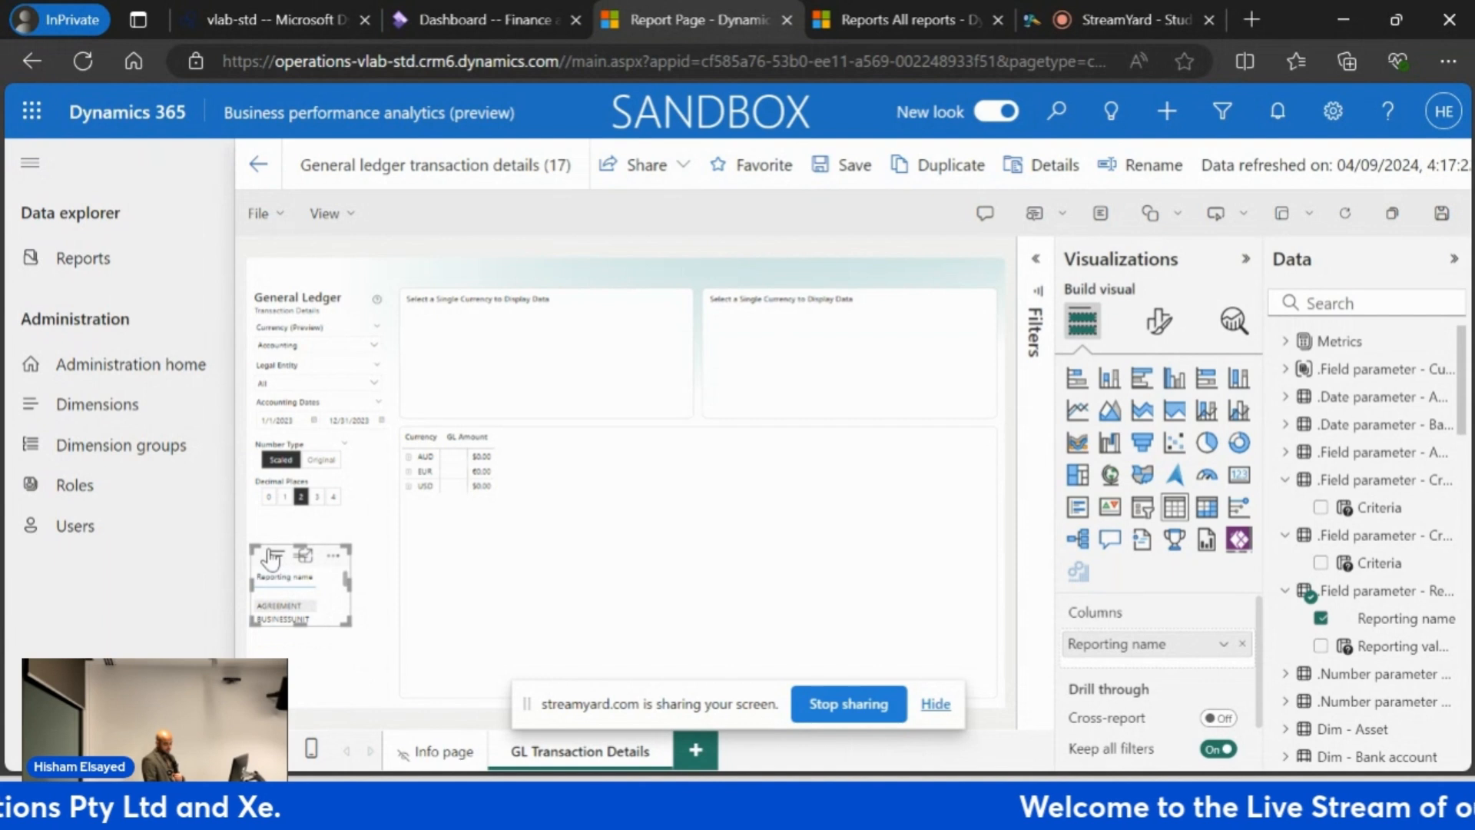
Slightly enlarge the Reporting name box, convert it to a slicer, and convert the general ledger matrix to a table.
mouse_move(273, 558)
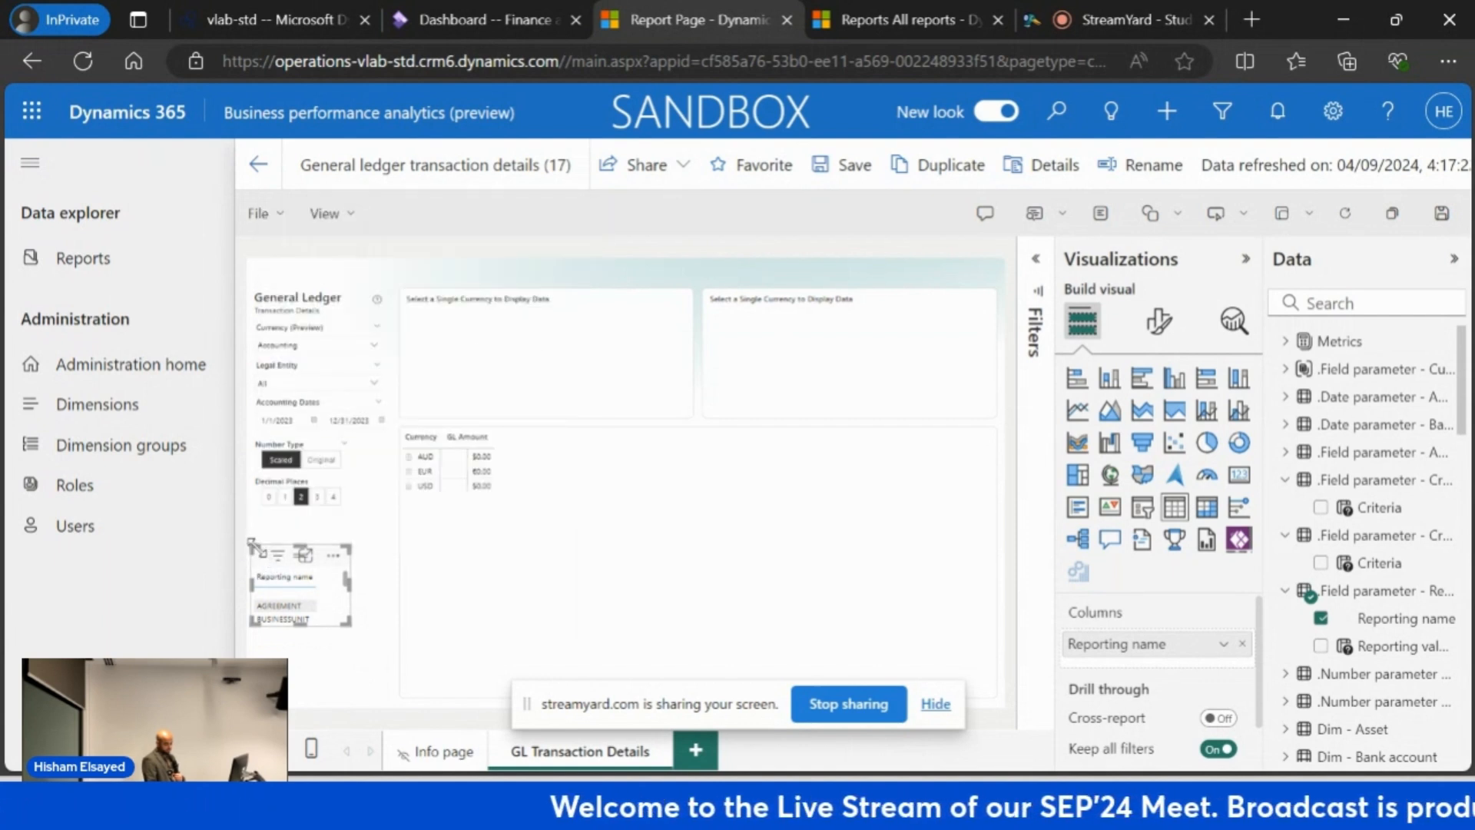
drag(259, 547, 256, 537)
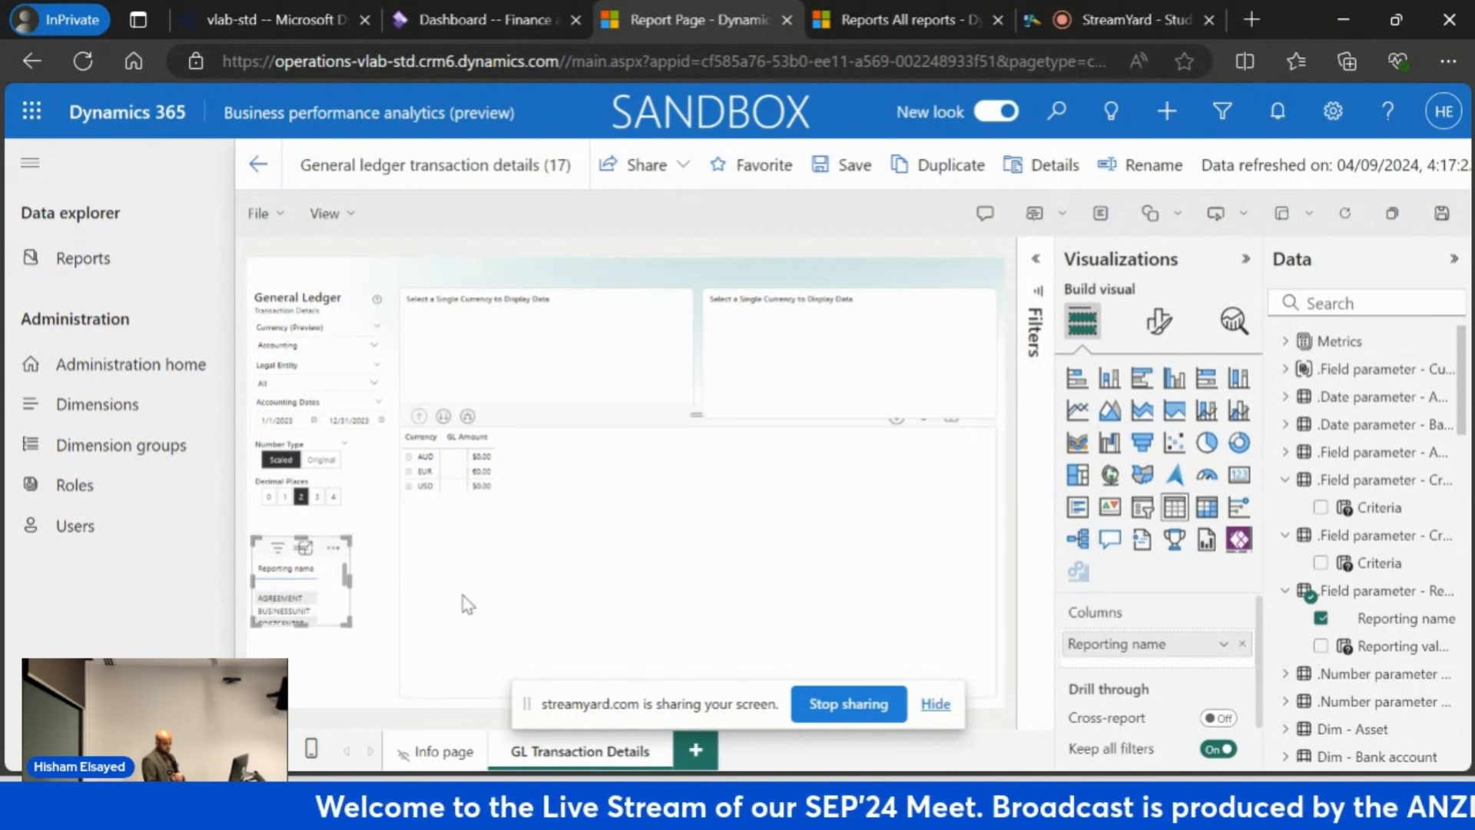
click(474, 503)
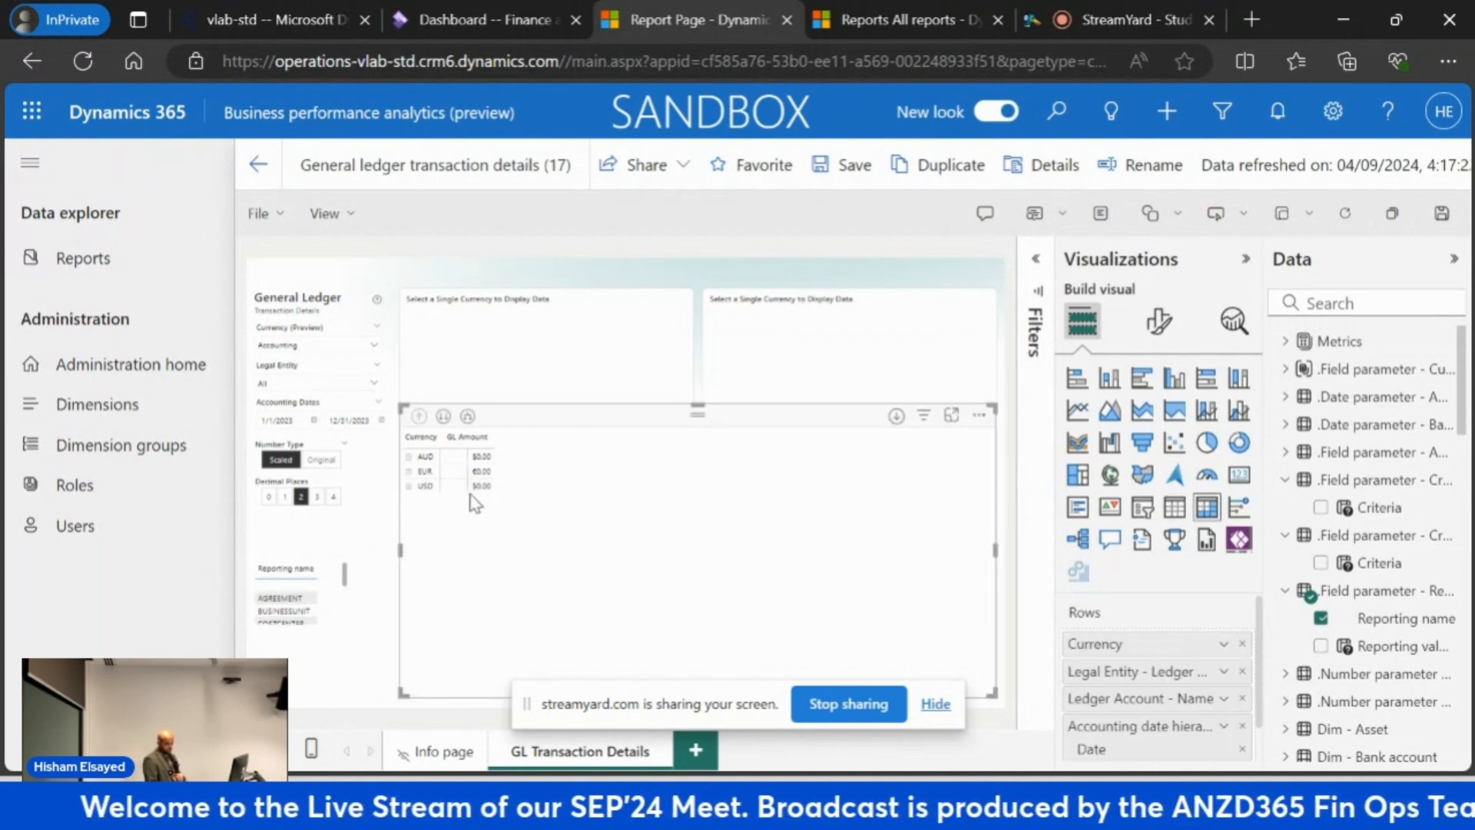
click(1174, 513)
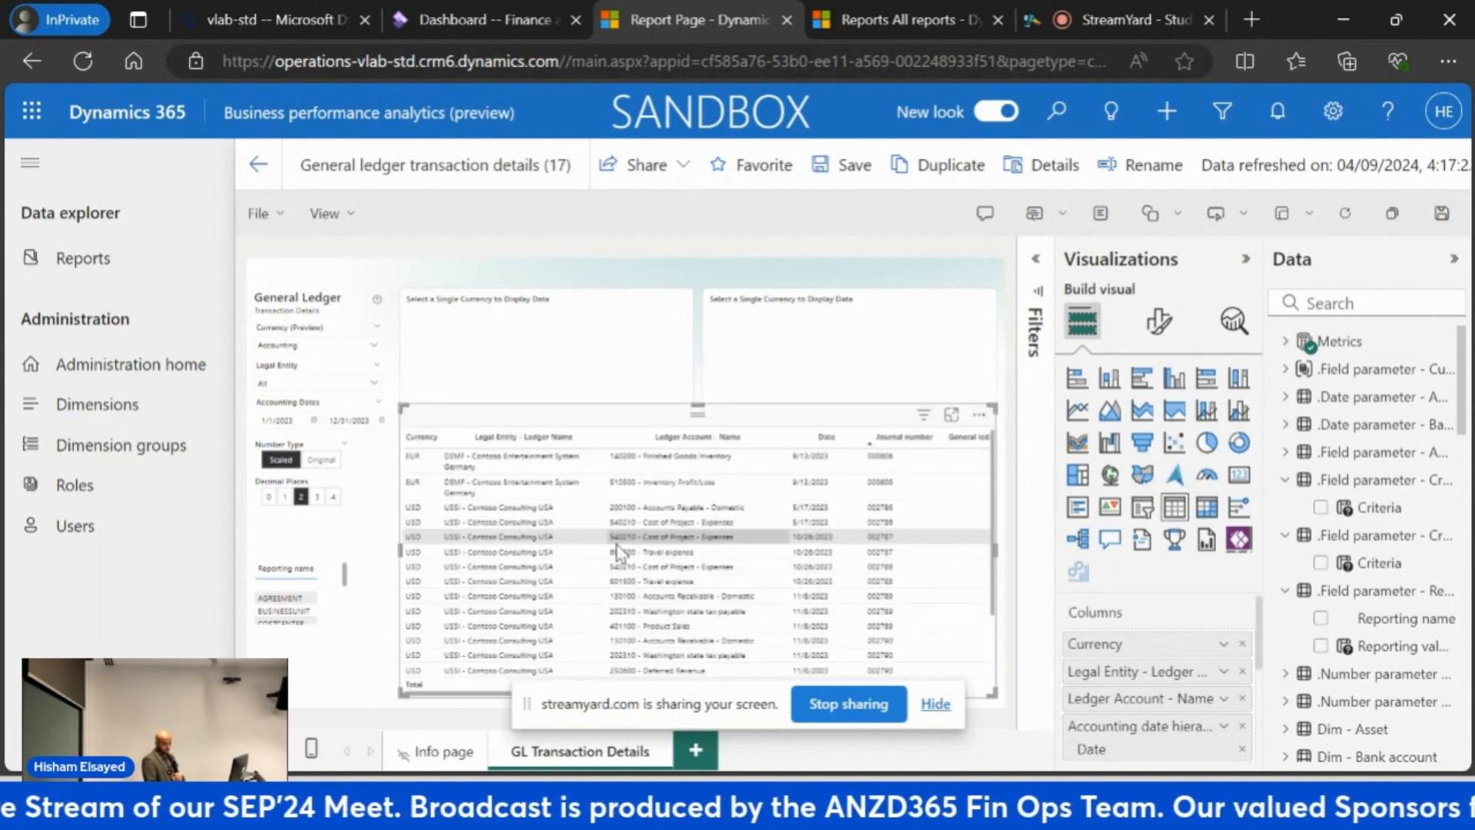
click(320, 624)
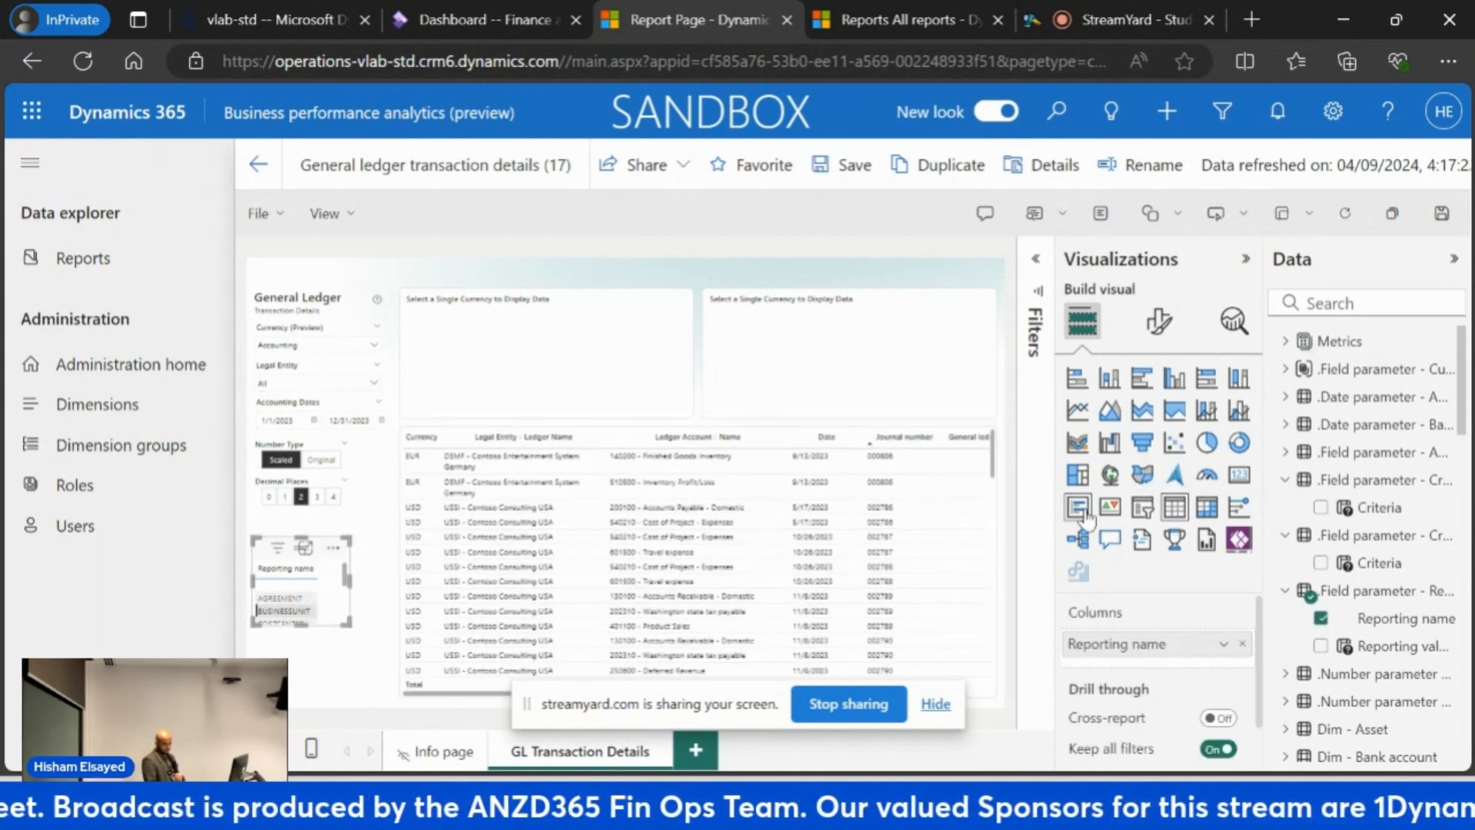
click(1142, 509)
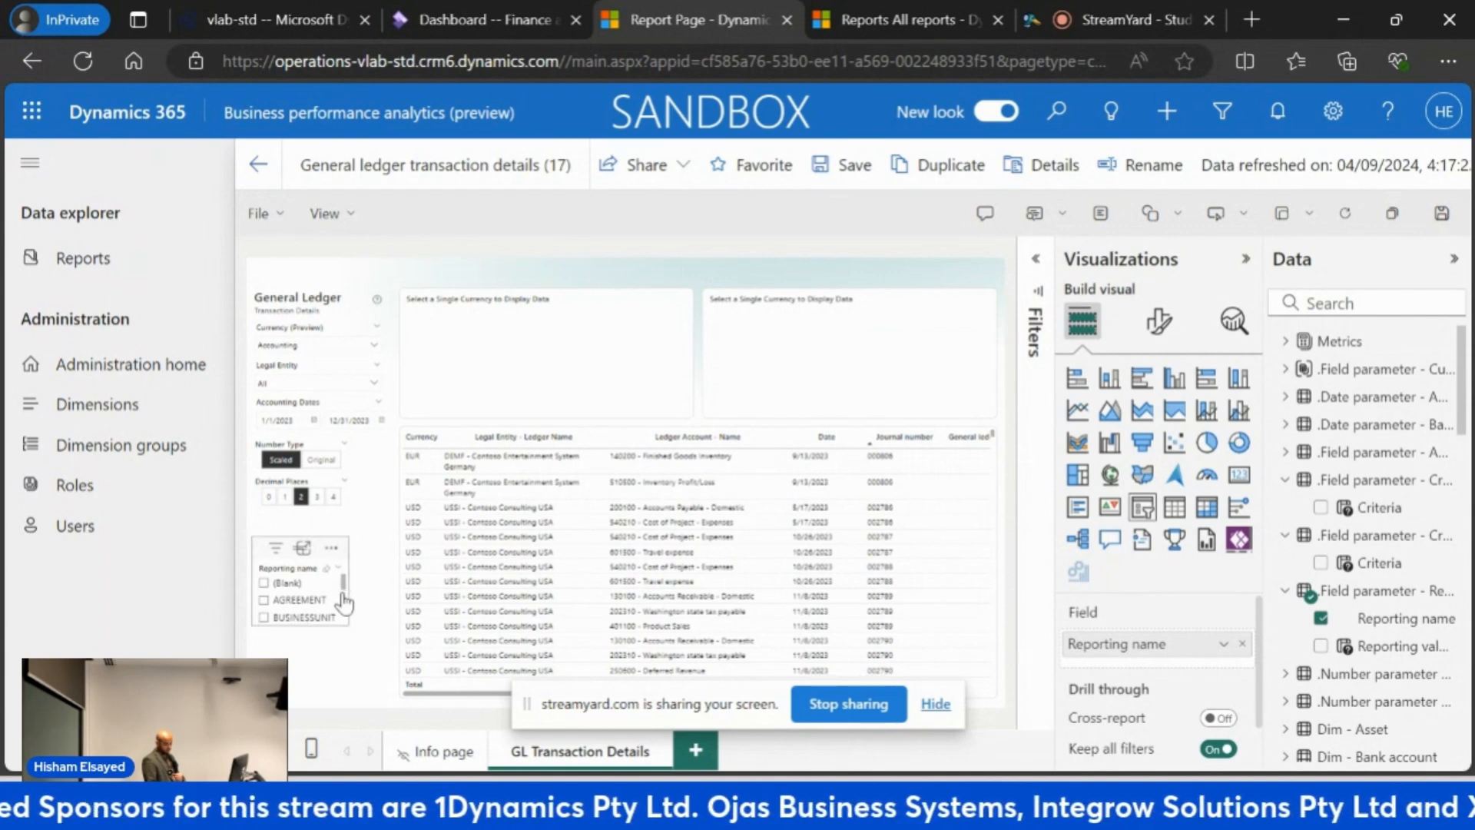
Add the Reporting values field as its own visual and arrange it compactly beneath the Reporting name slicer.
mouse_move(268, 550)
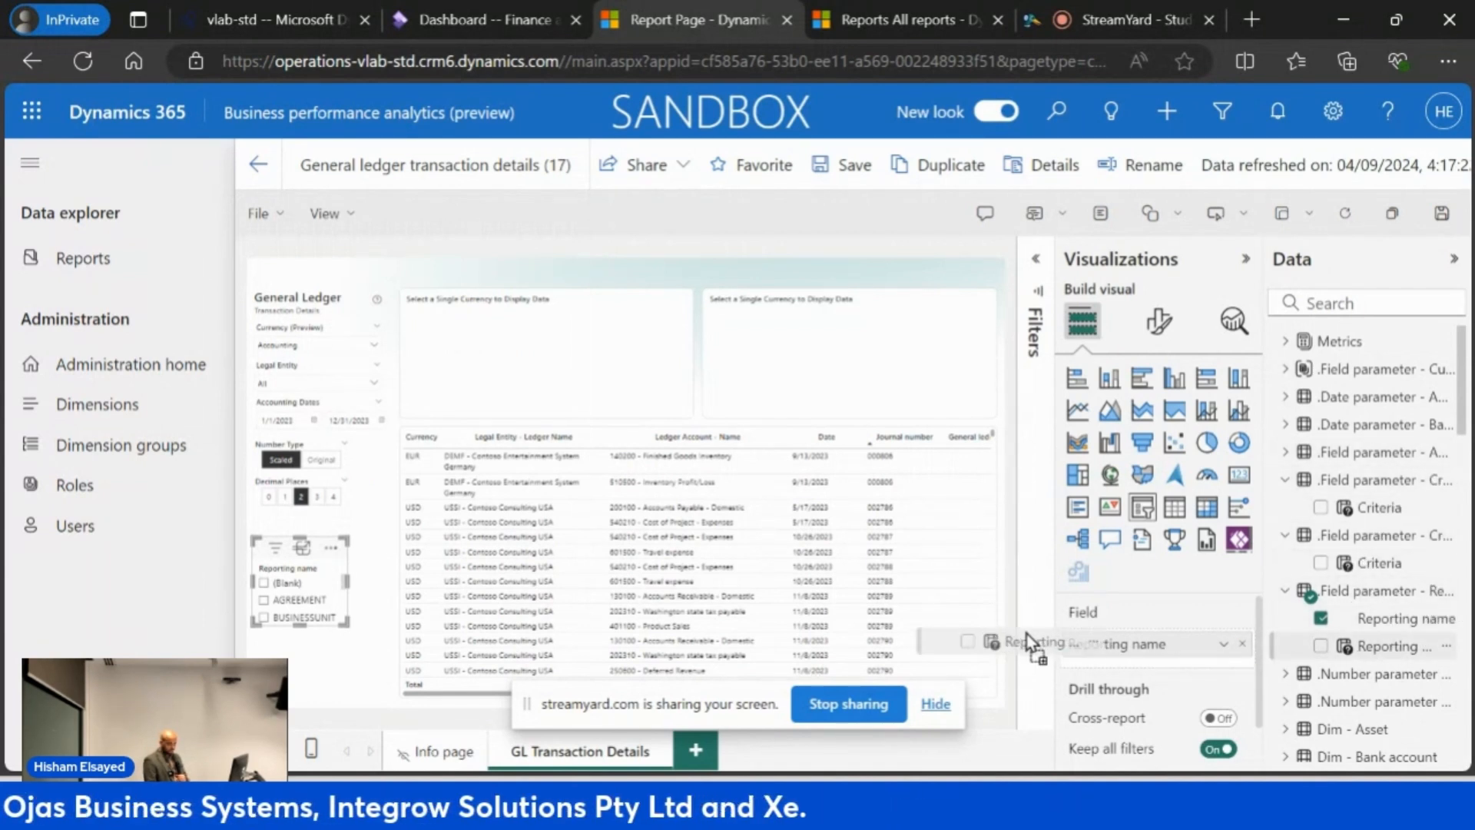
click(415, 667)
click(315, 659)
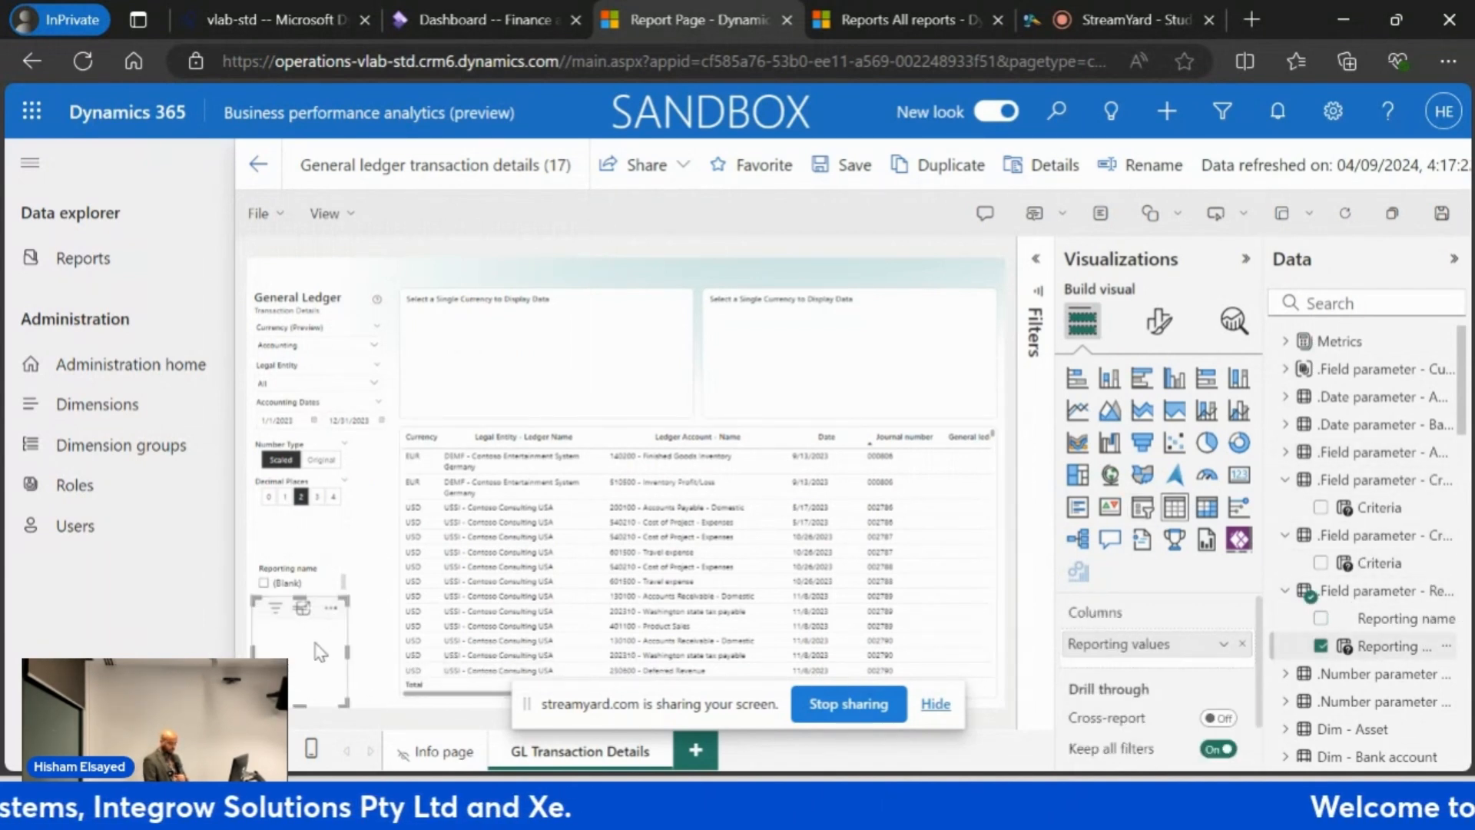
drag(299, 615, 299, 670)
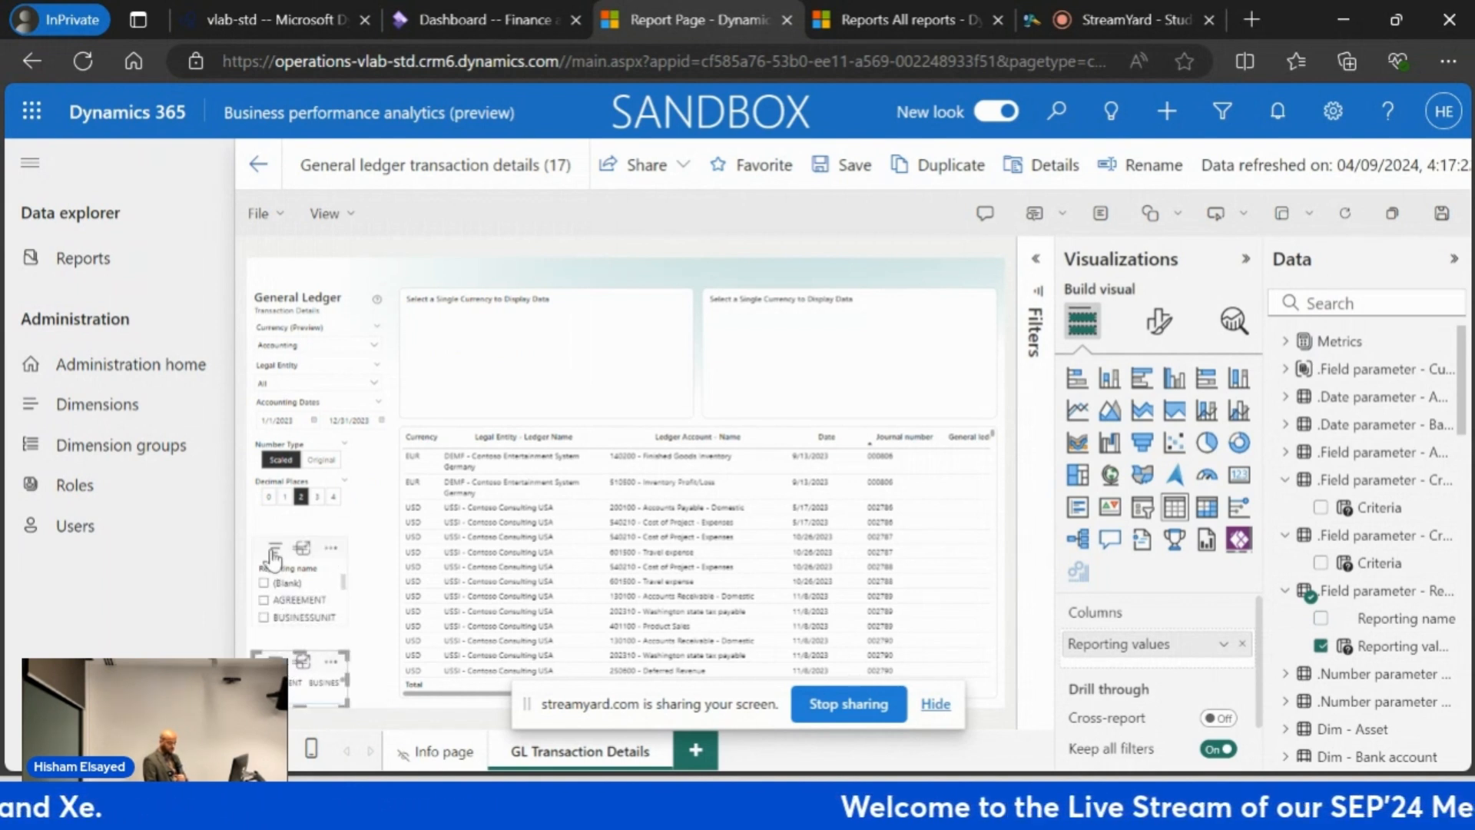
drag(256, 561, 256, 549)
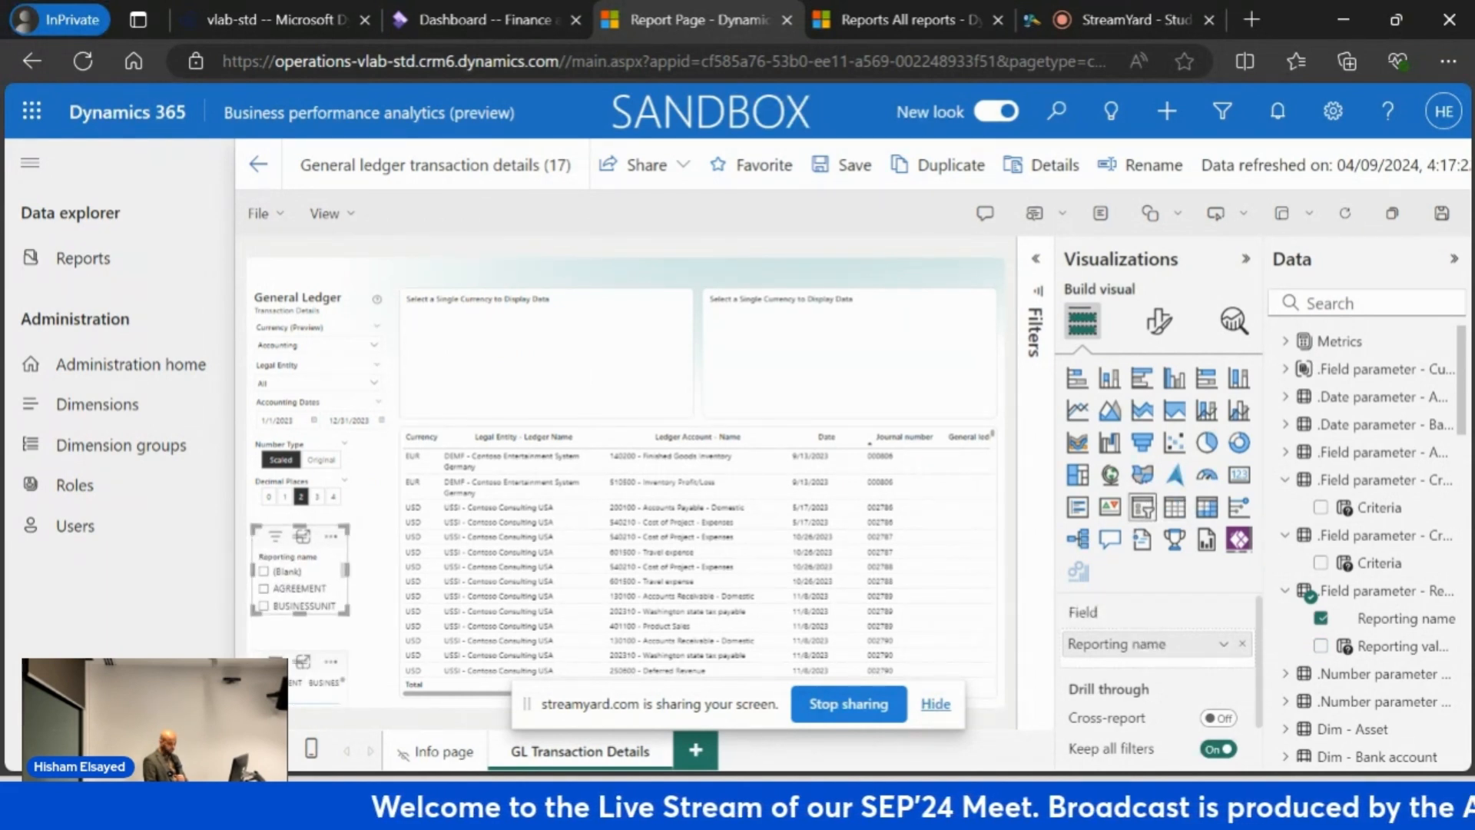
drag(260, 653, 259, 630)
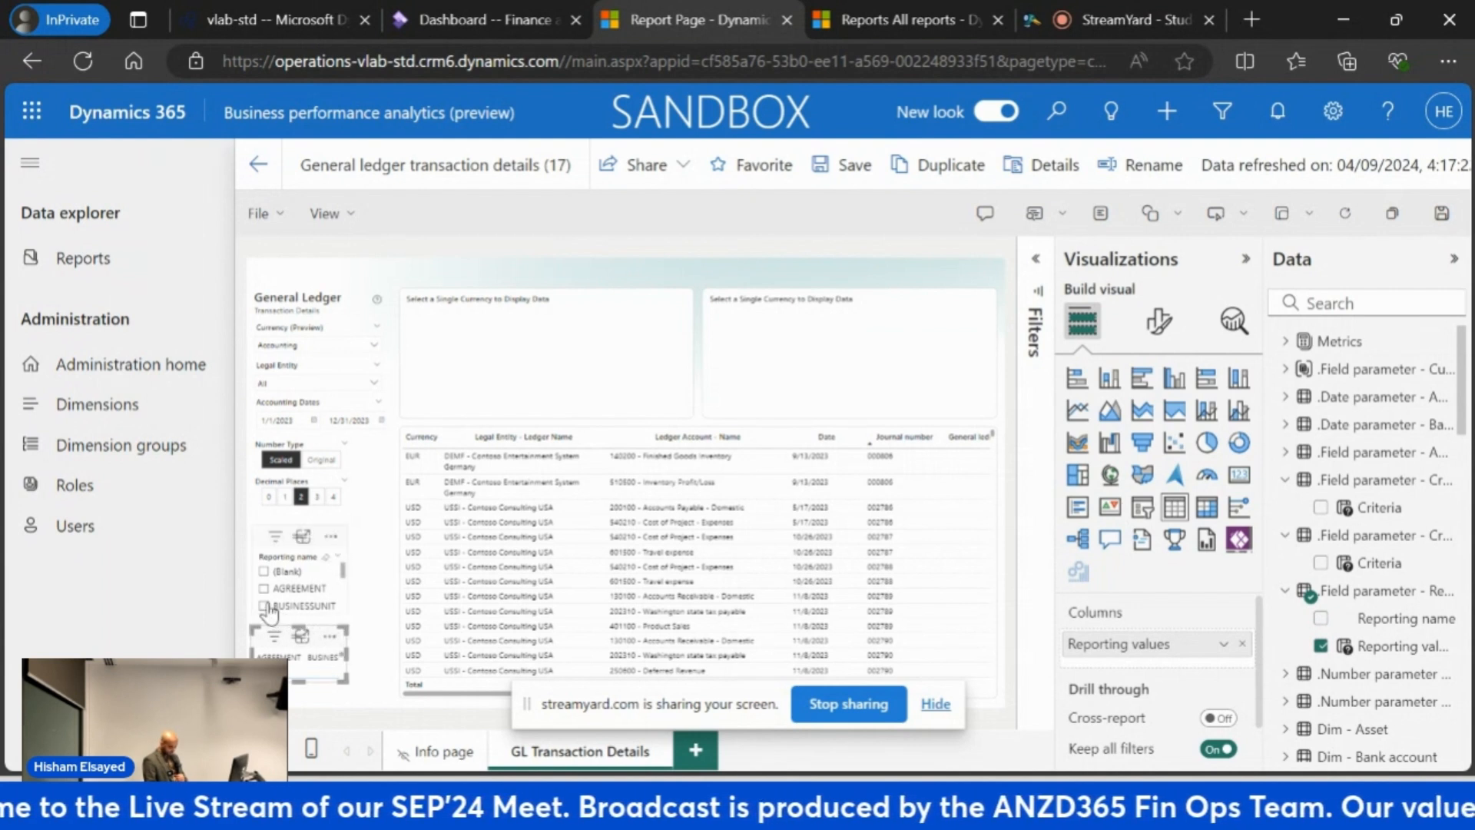
Filter Reporting name to BUSINESSUNIT, then convert the Reporting values visual to a slicer and make it taller.
click(263, 607)
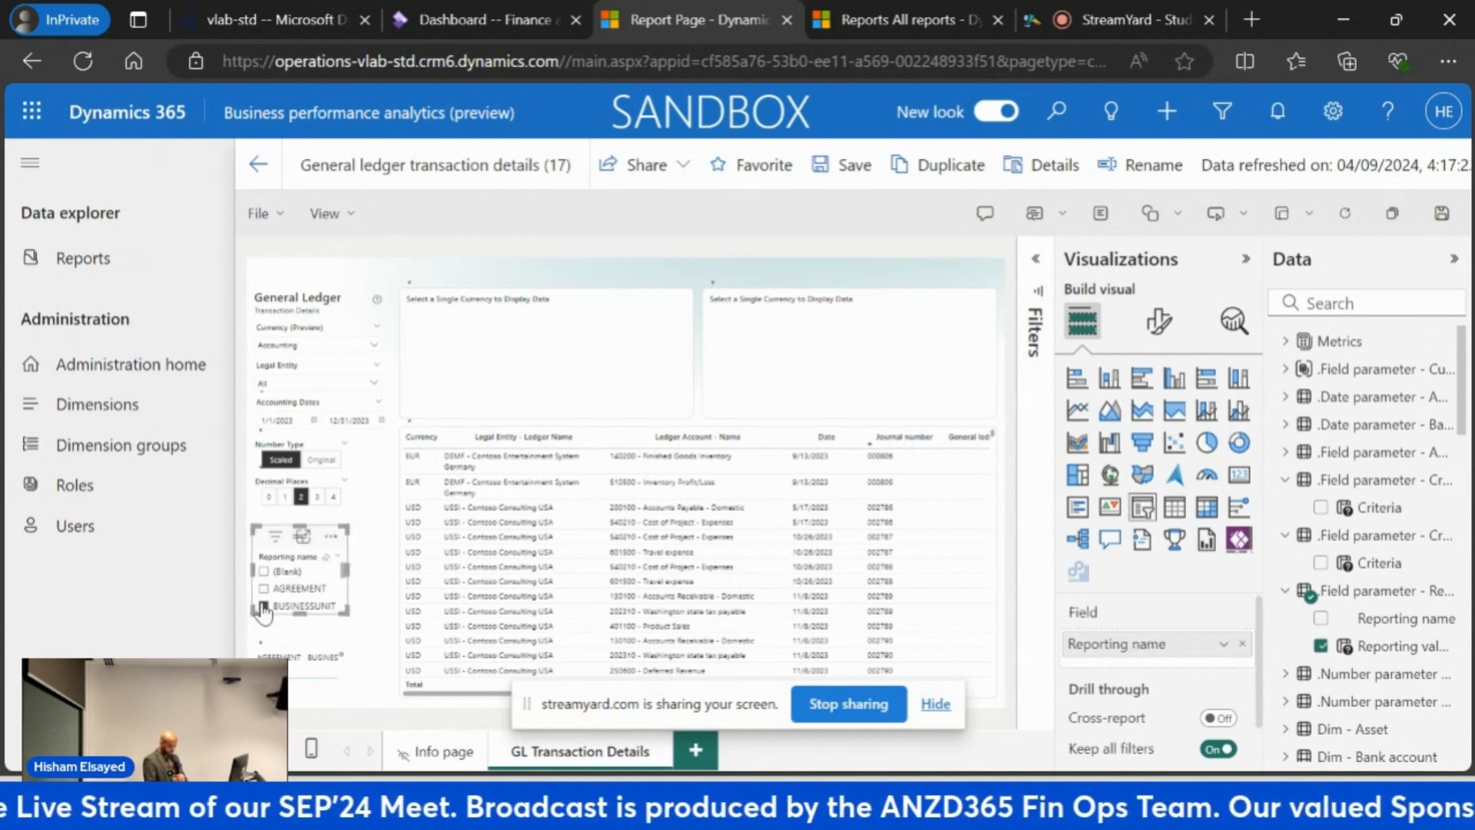
click(326, 673)
mouse_move(265, 646)
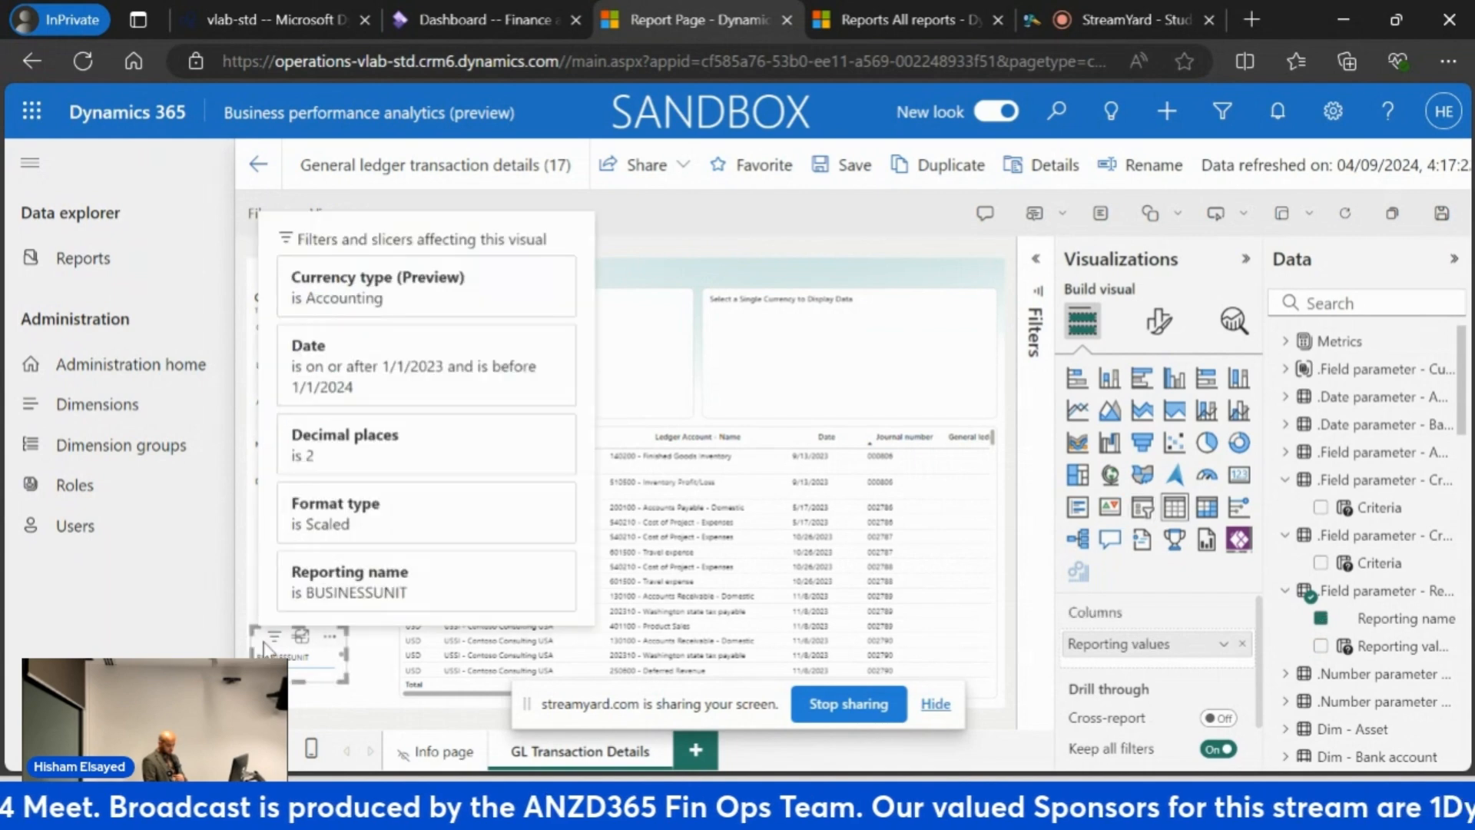
click(1143, 507)
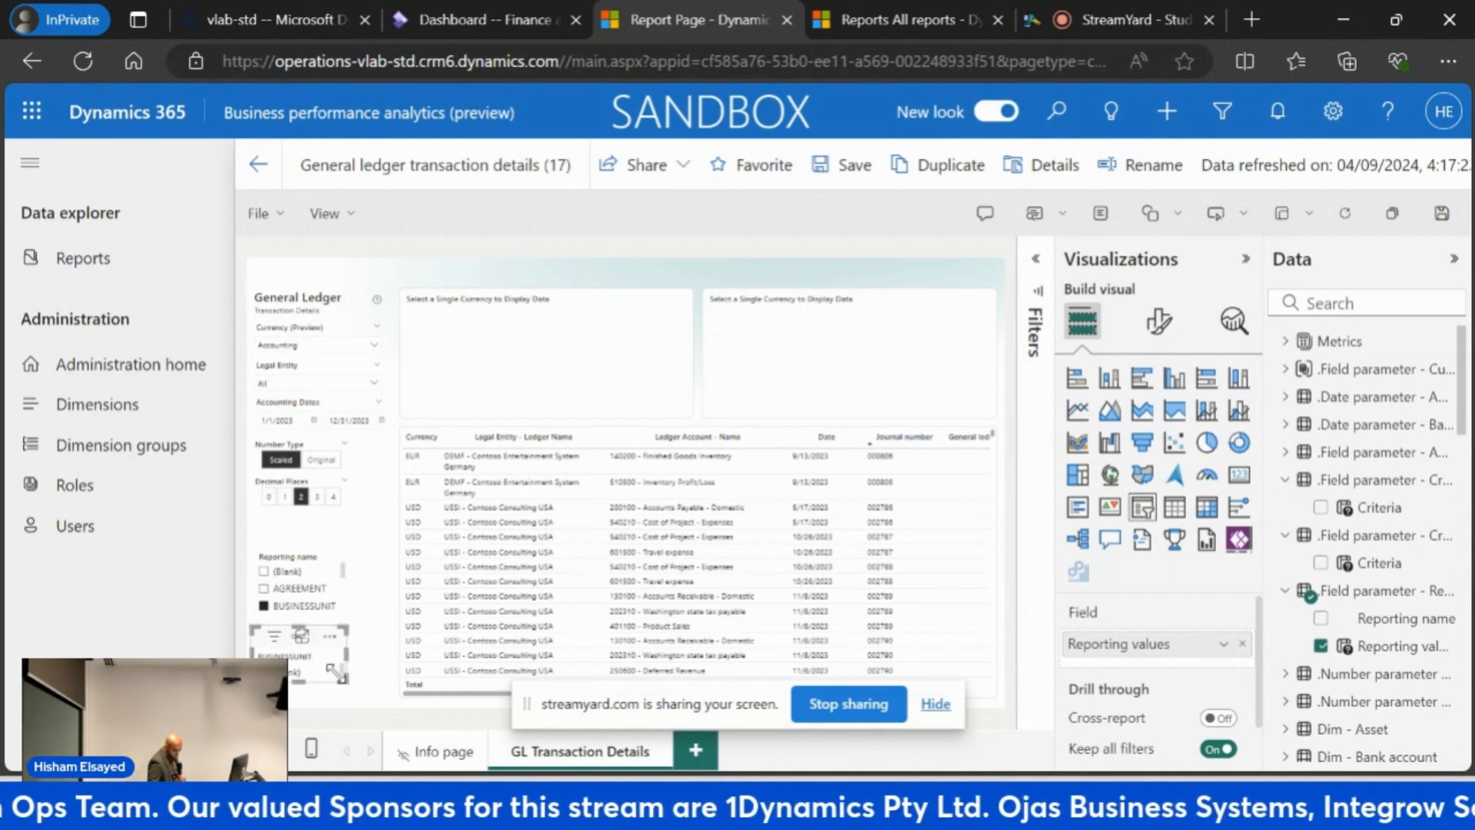
drag(297, 679, 297, 704)
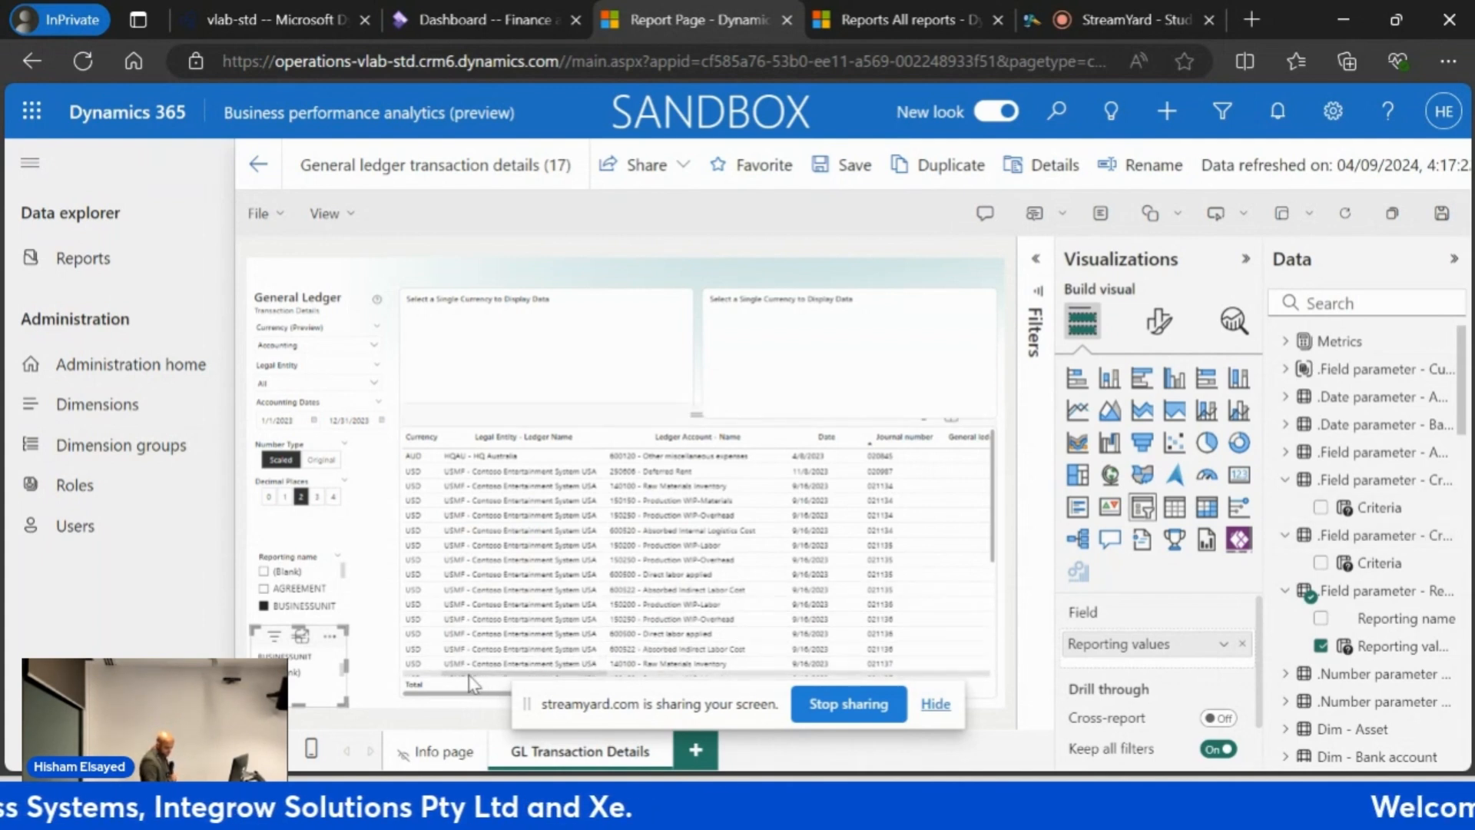
Add the Reporting values field a second time to the Reporting values slicer.
drag(437, 696, 481, 696)
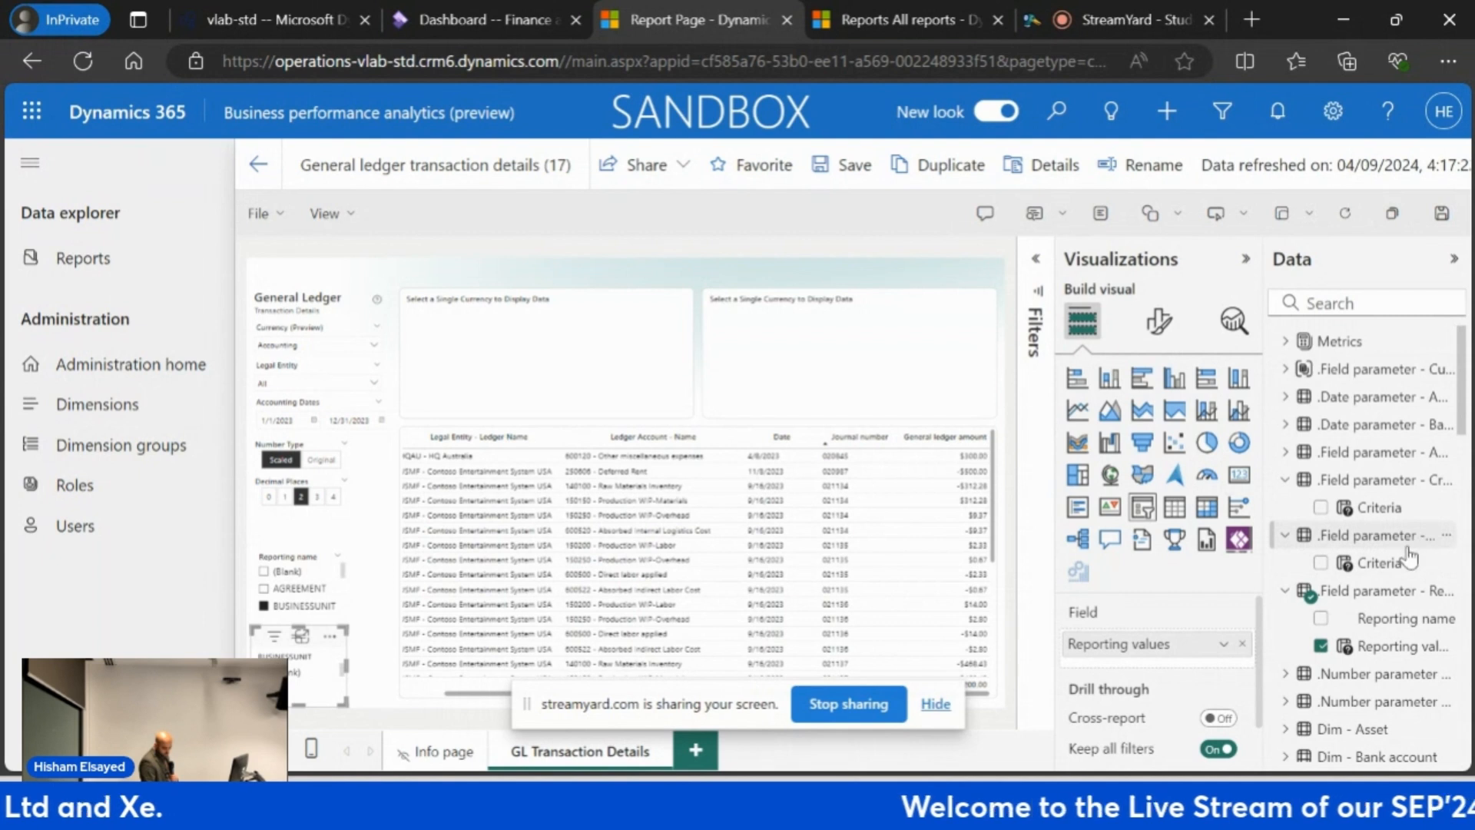
drag(1383, 646, 1170, 659)
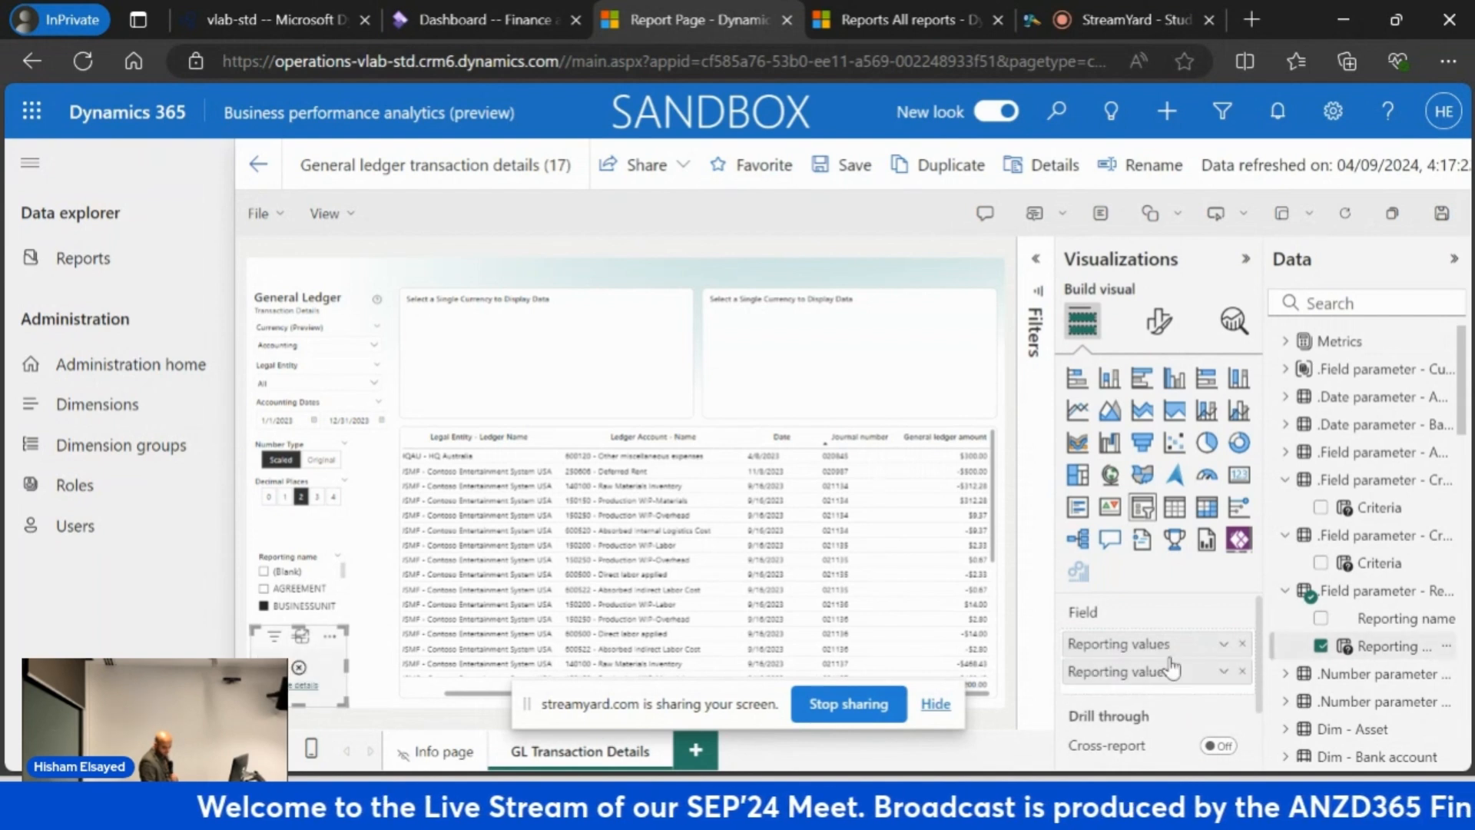
click(466, 699)
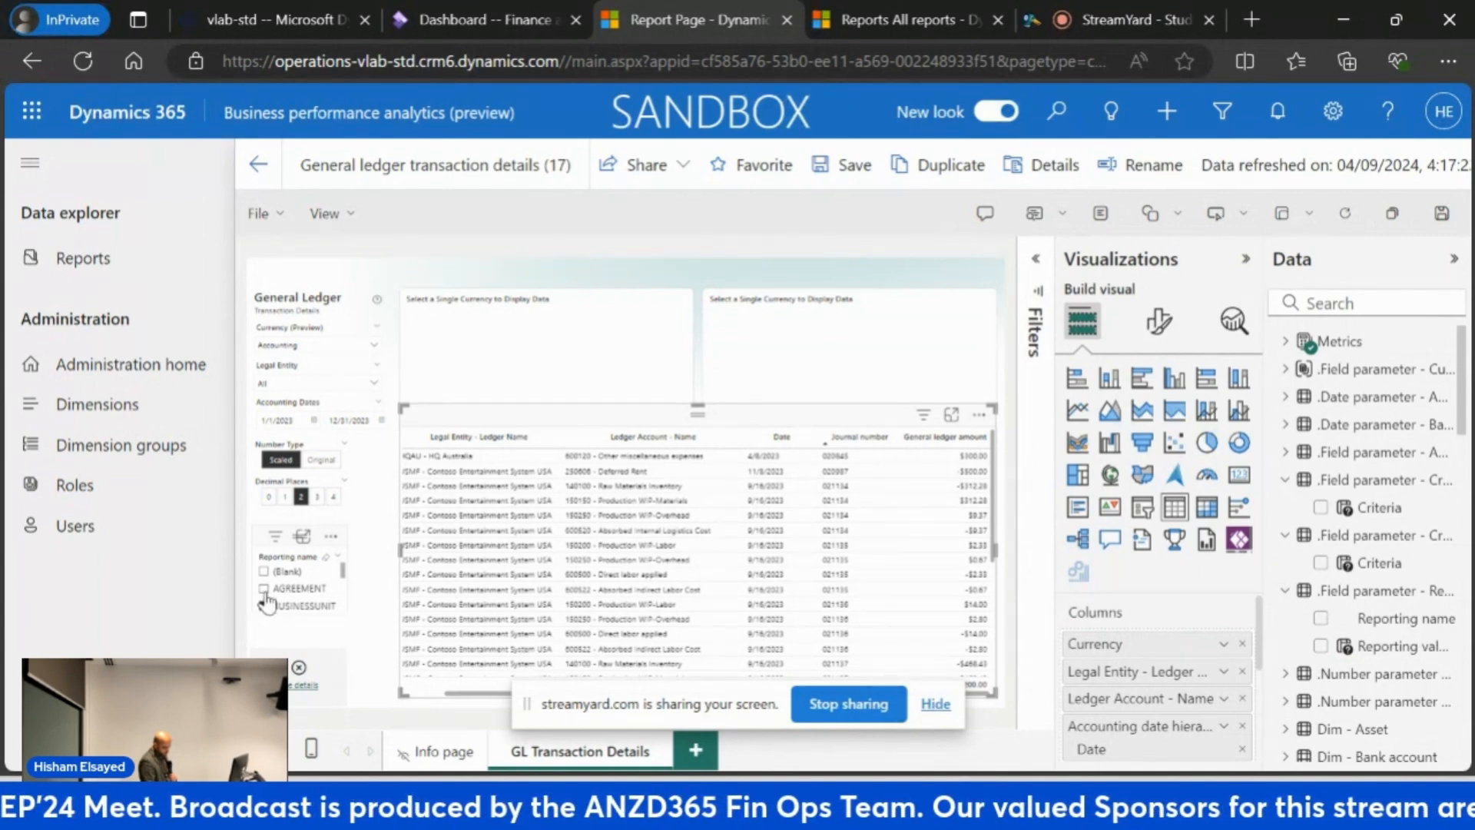
click(265, 594)
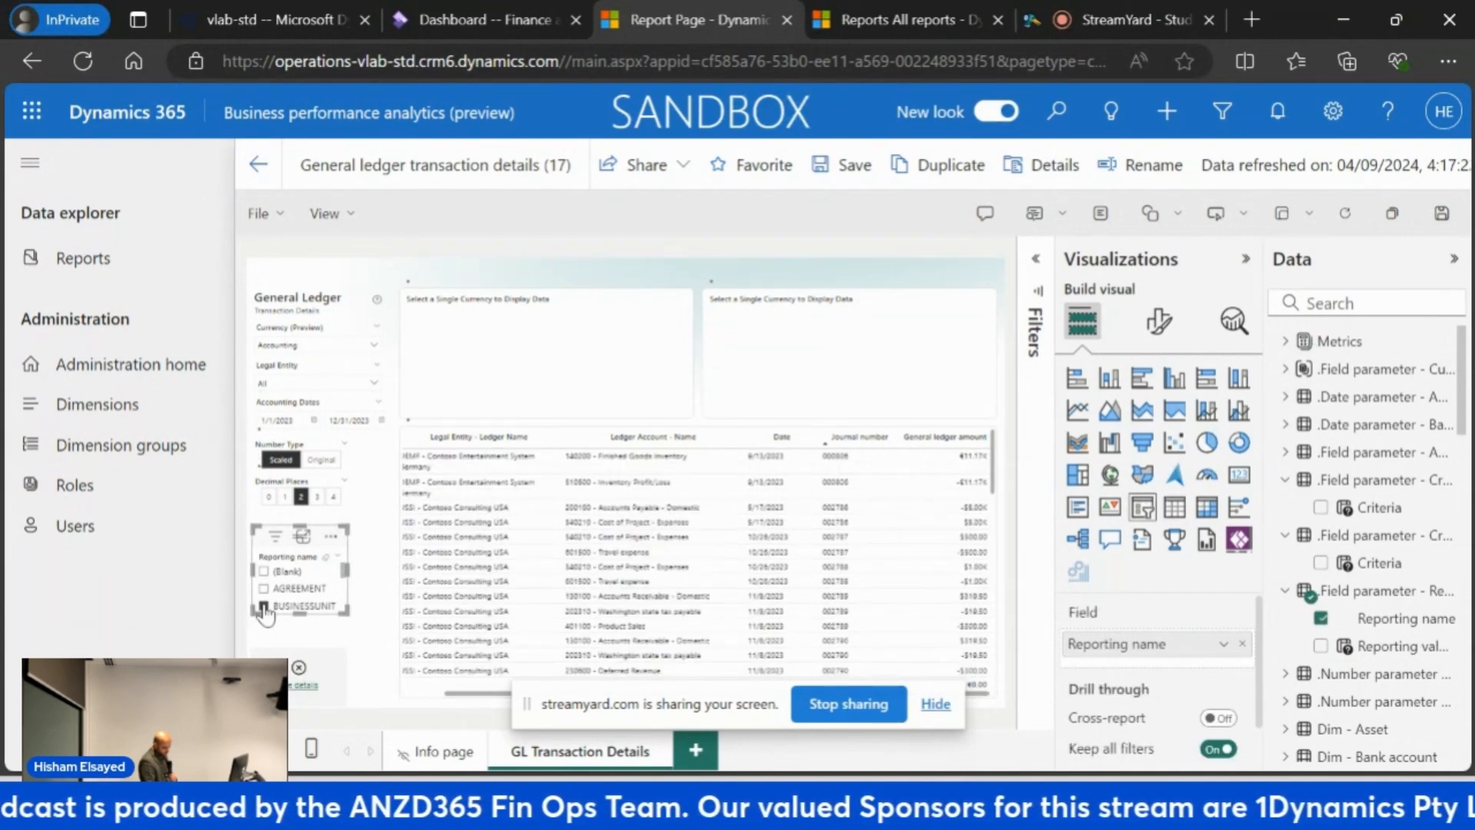
Review the error details of the Reporting values slicer and shift the general ledger table slightly to the left.
click(298, 686)
click(295, 686)
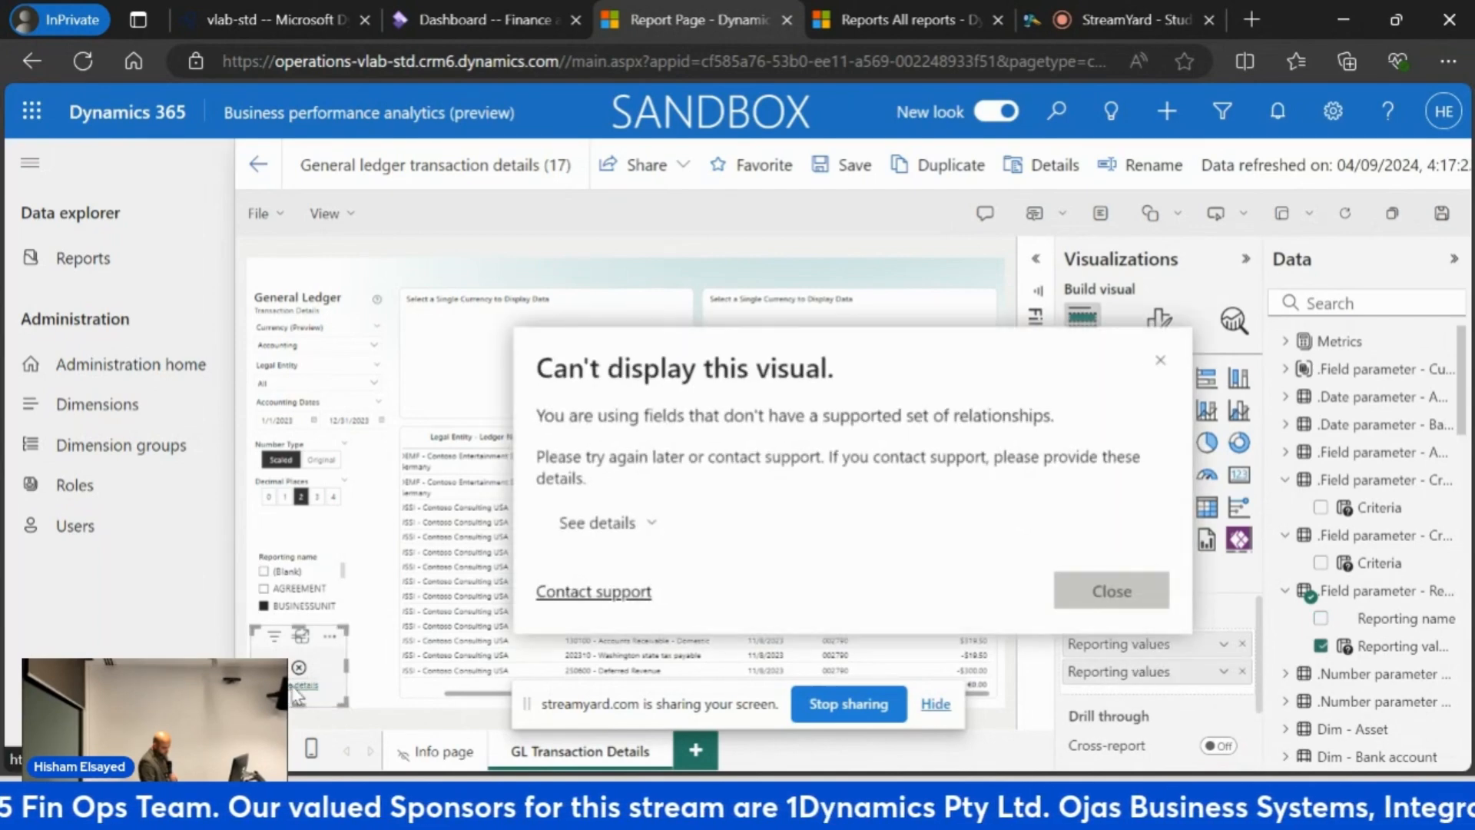
click(1106, 590)
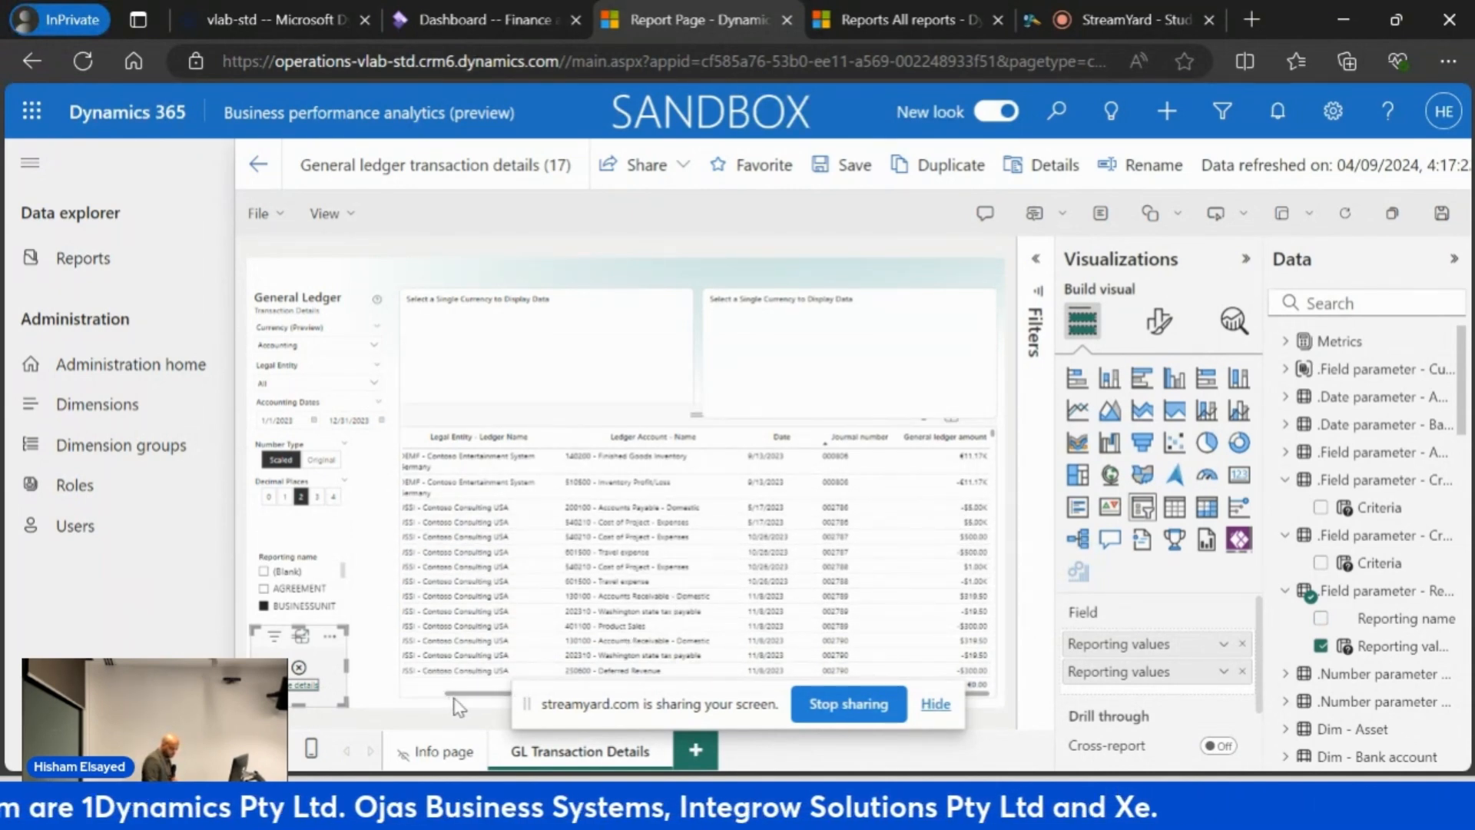
click(492, 700)
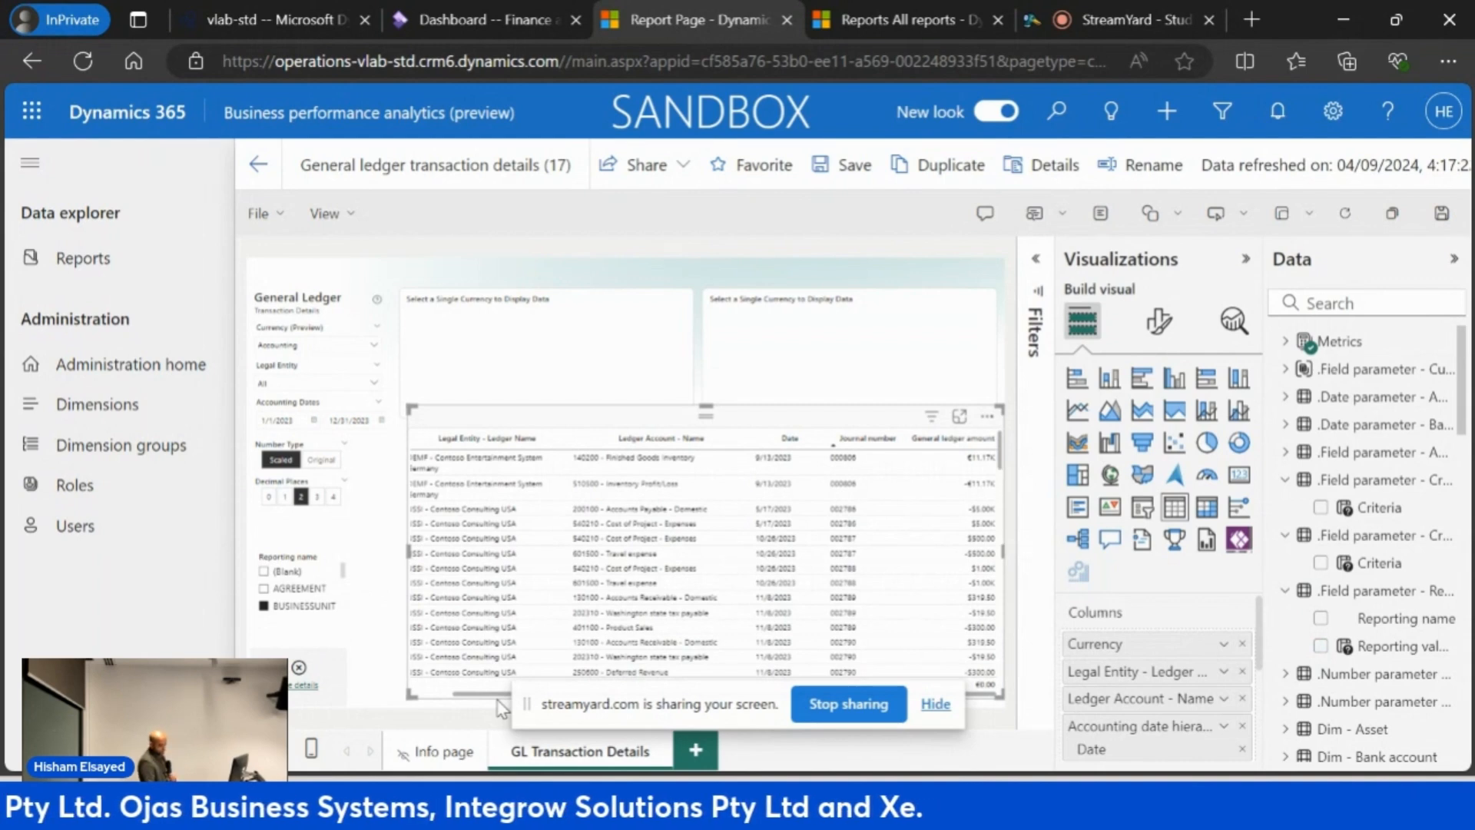
drag(501, 708, 453, 707)
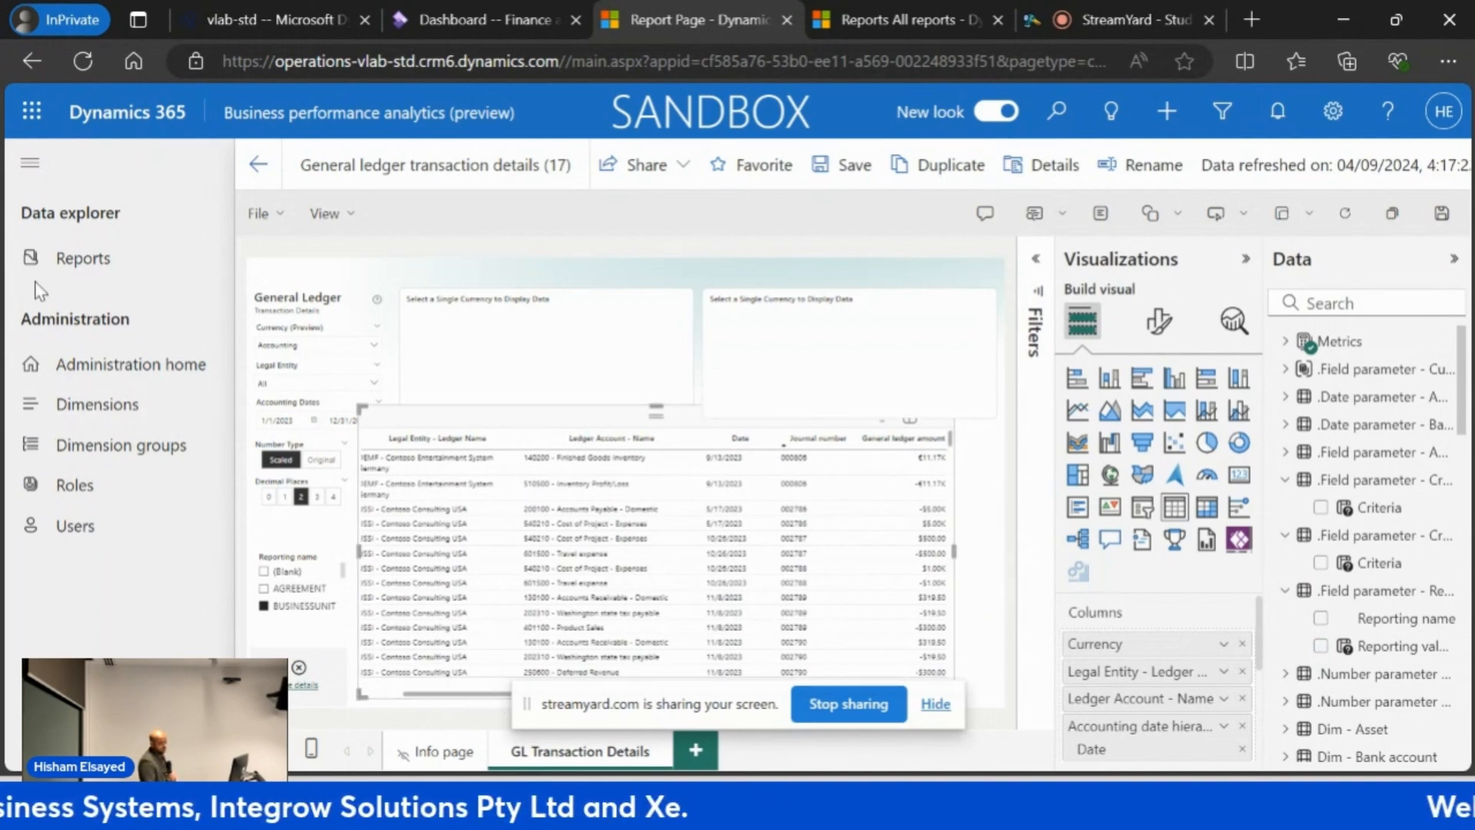
Return to the reports list and start creating a new report.
click(100, 270)
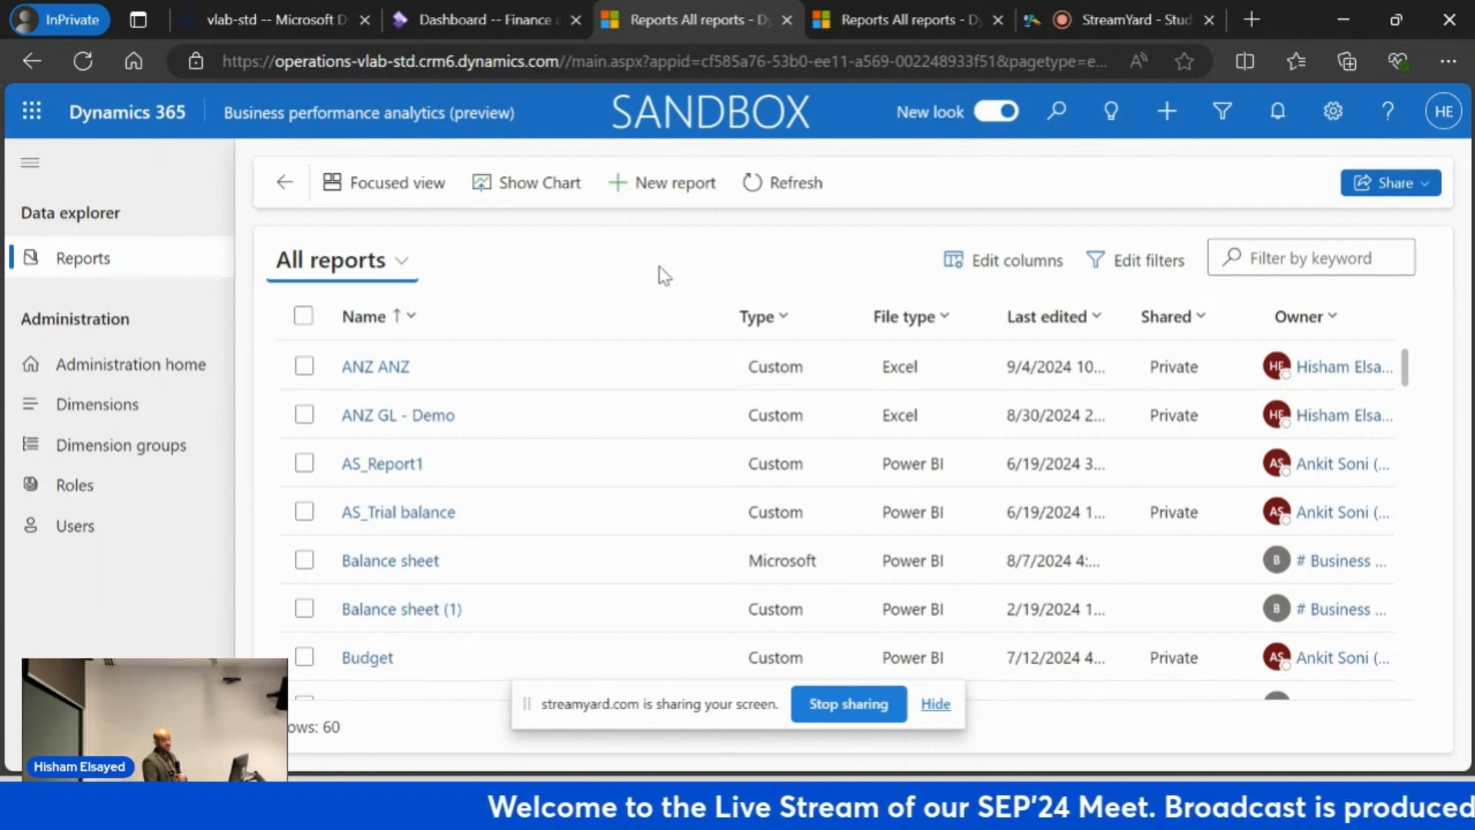
click(687, 201)
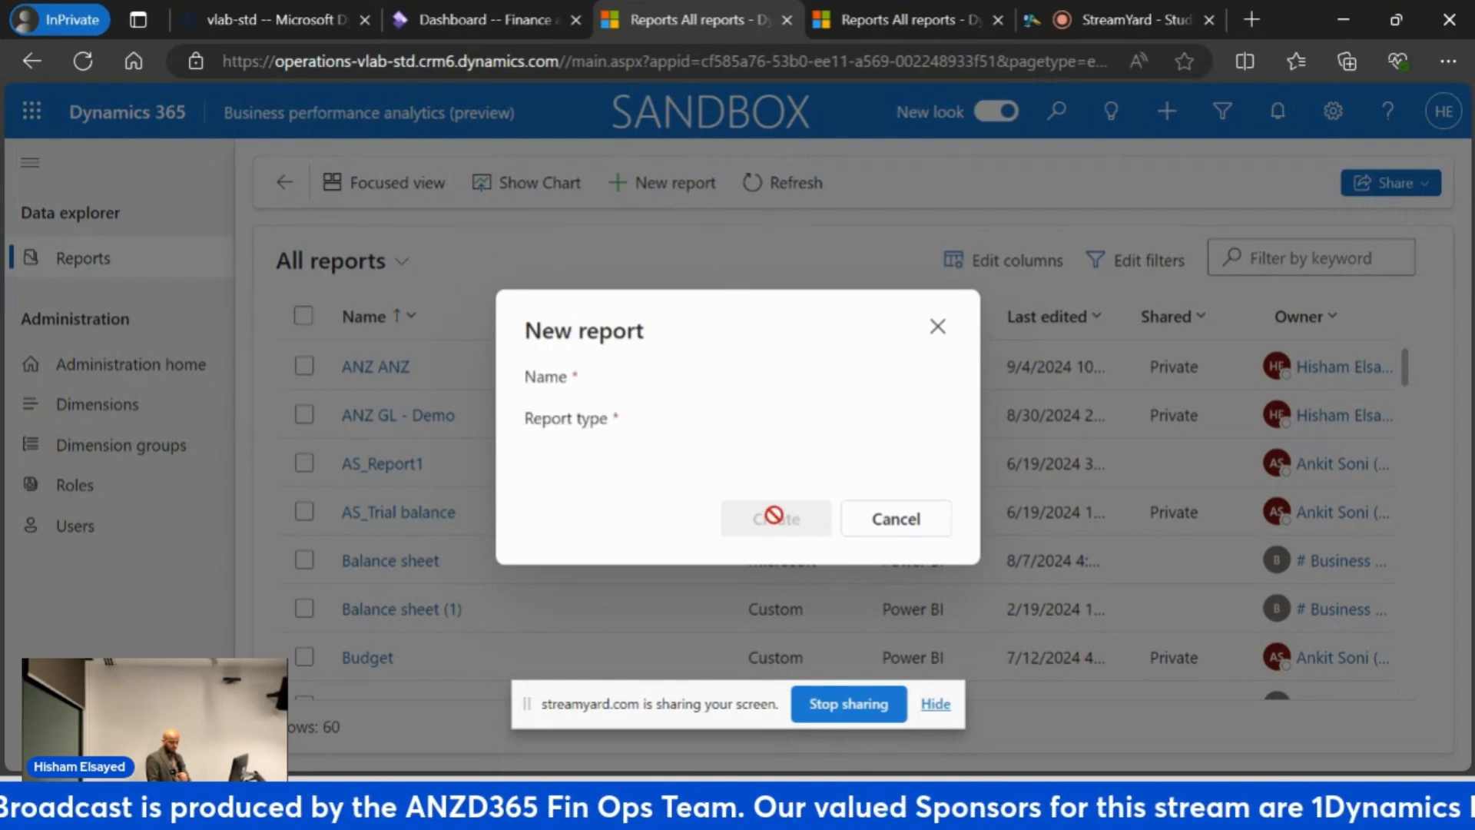
click(633, 428)
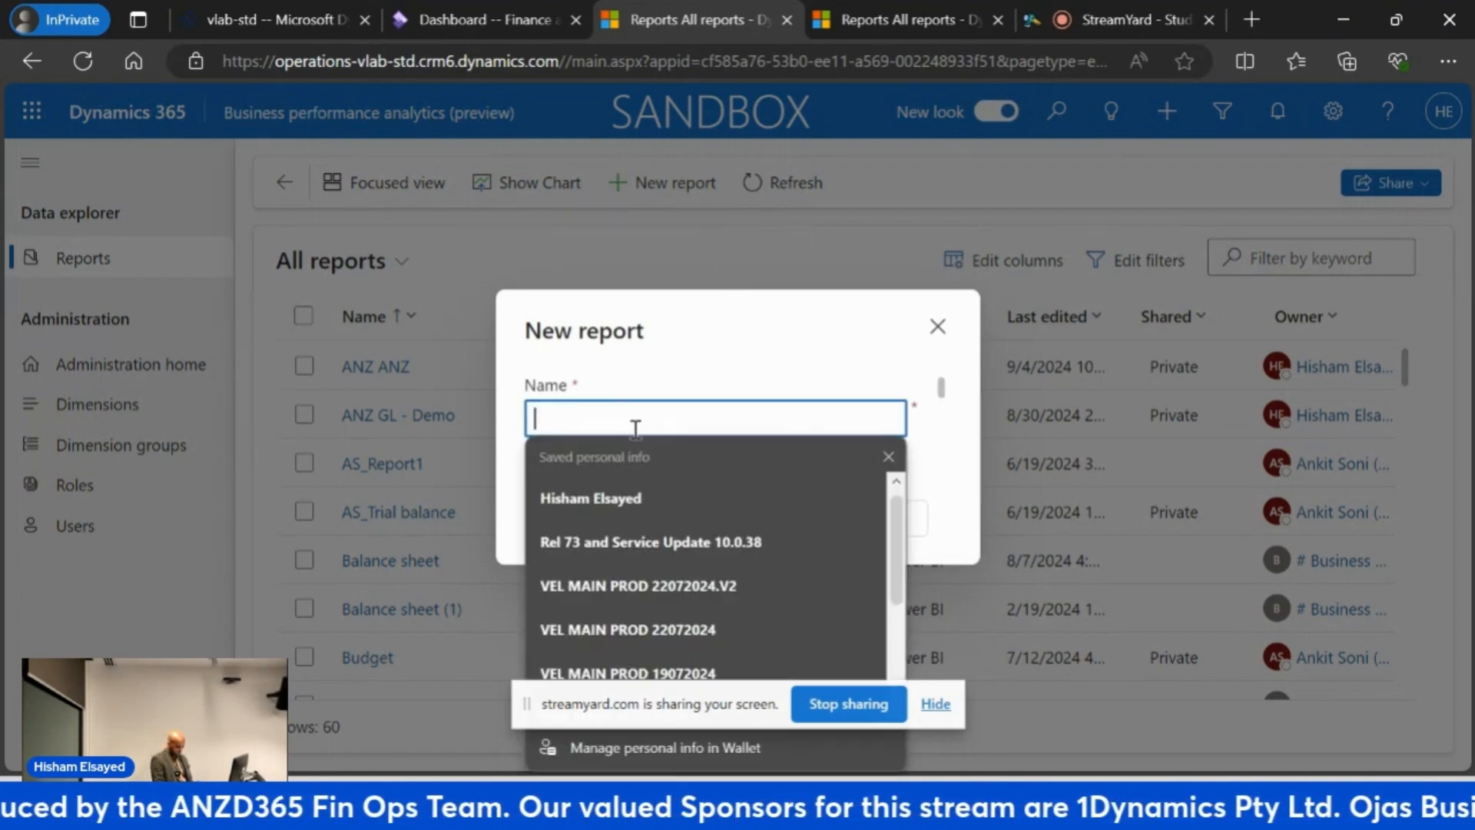
text(A)
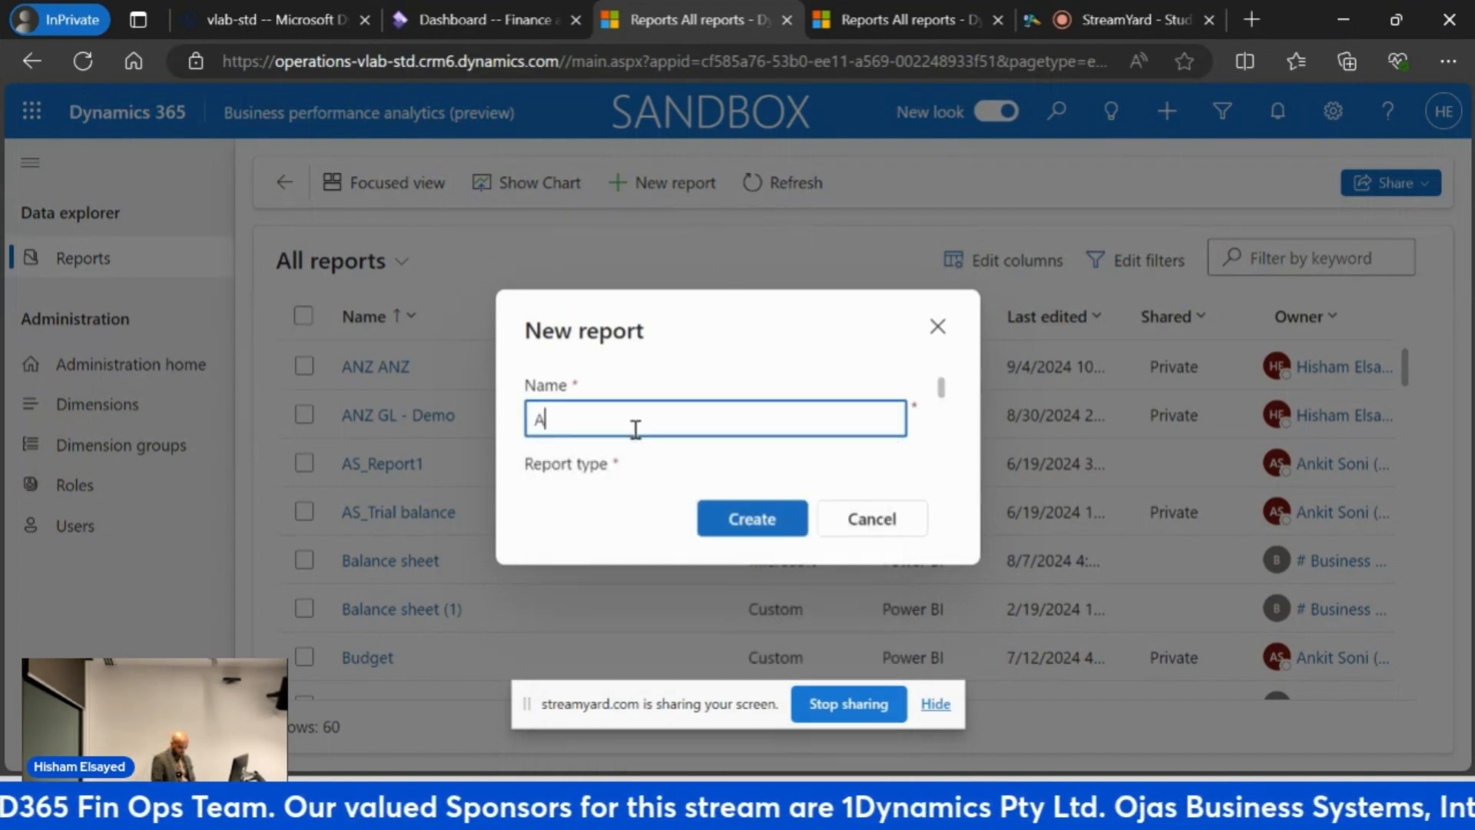
text()1)
key(alt+f)
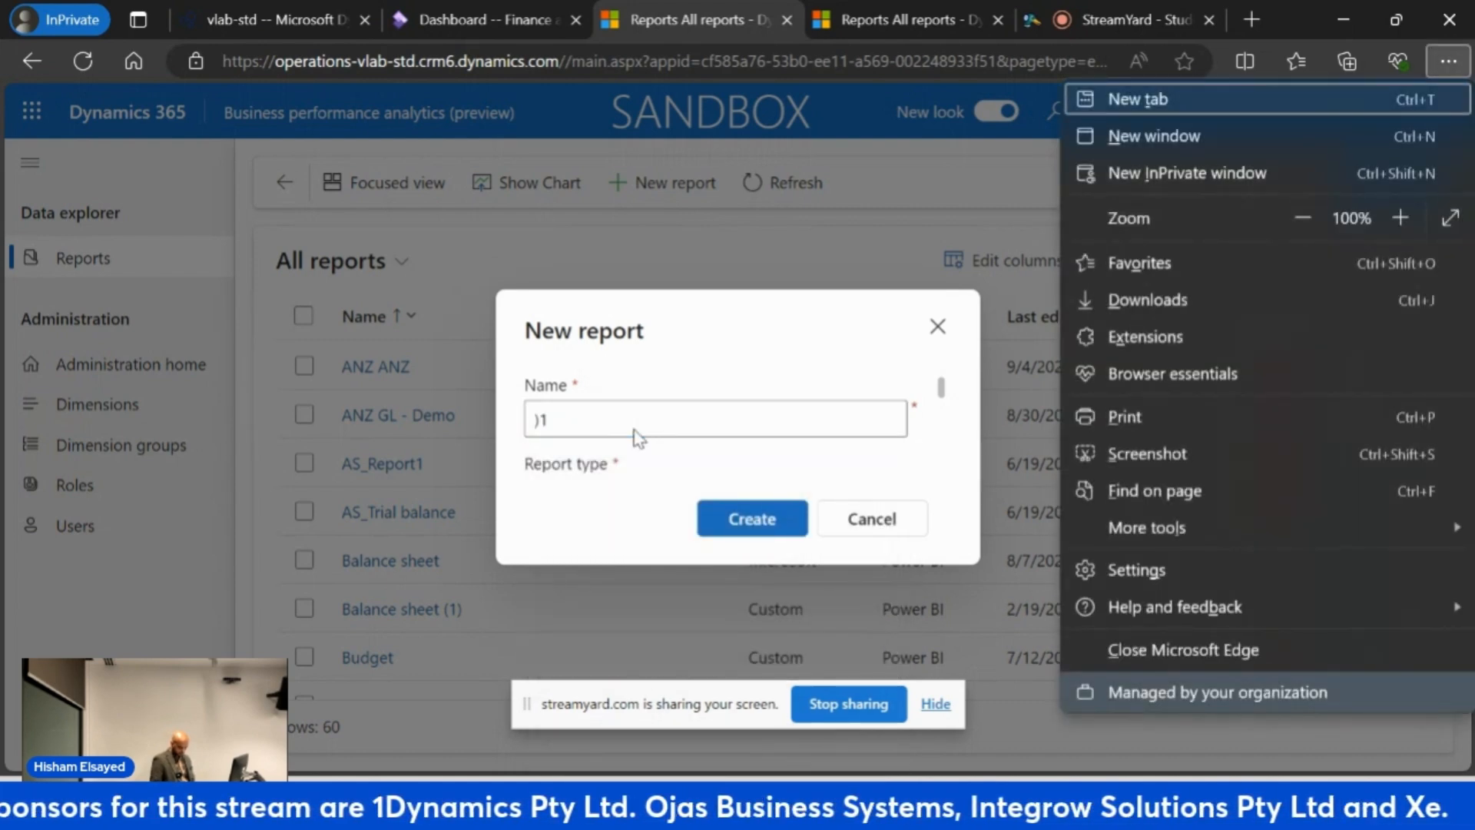
click(635, 429)
key(BackSpace)
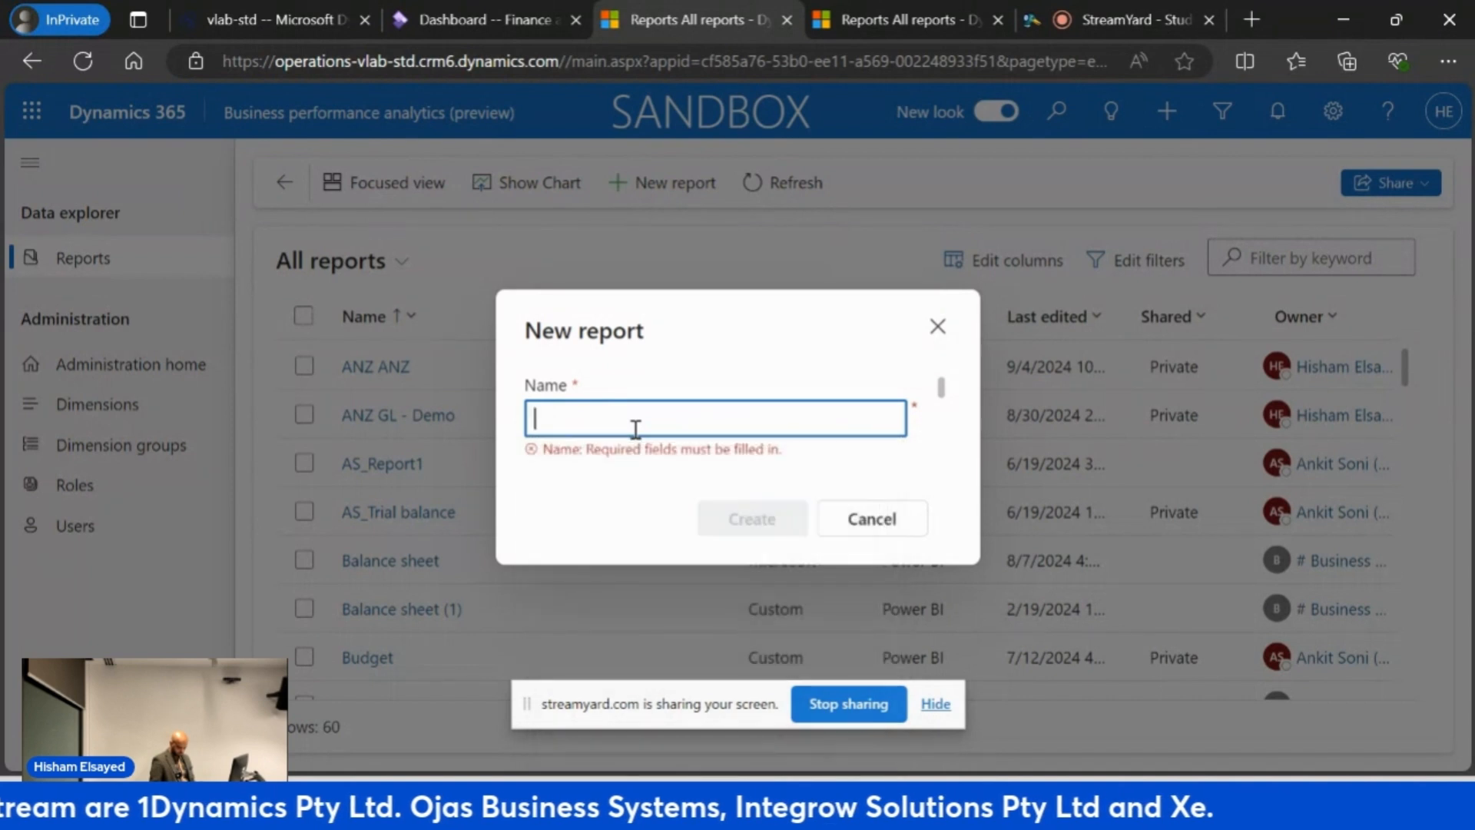
Name the new report 01 ANZ GL, choose Excel as its report type and create it.
text(01 ANZ GL)
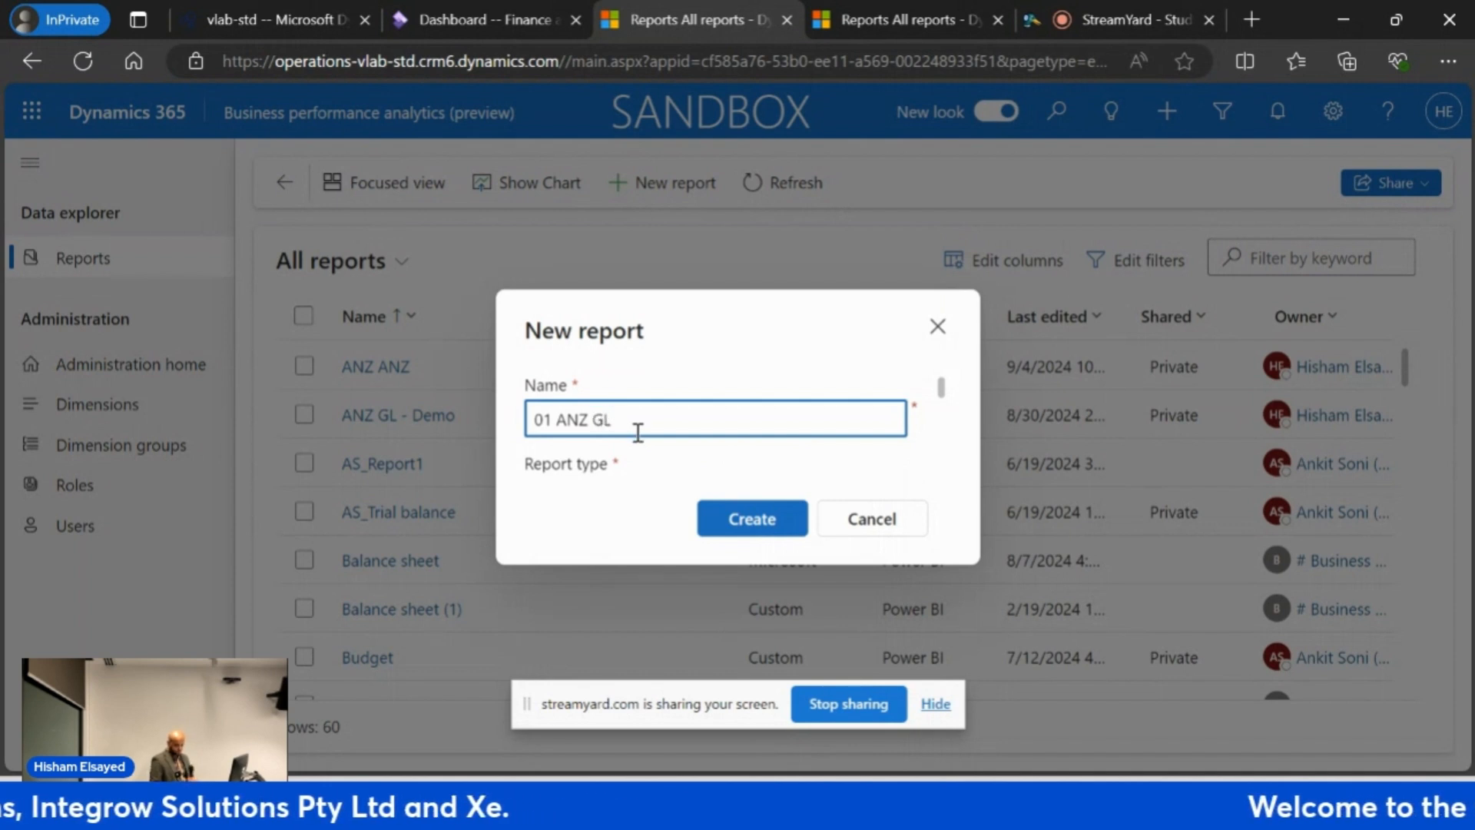
drag(943, 387, 935, 417)
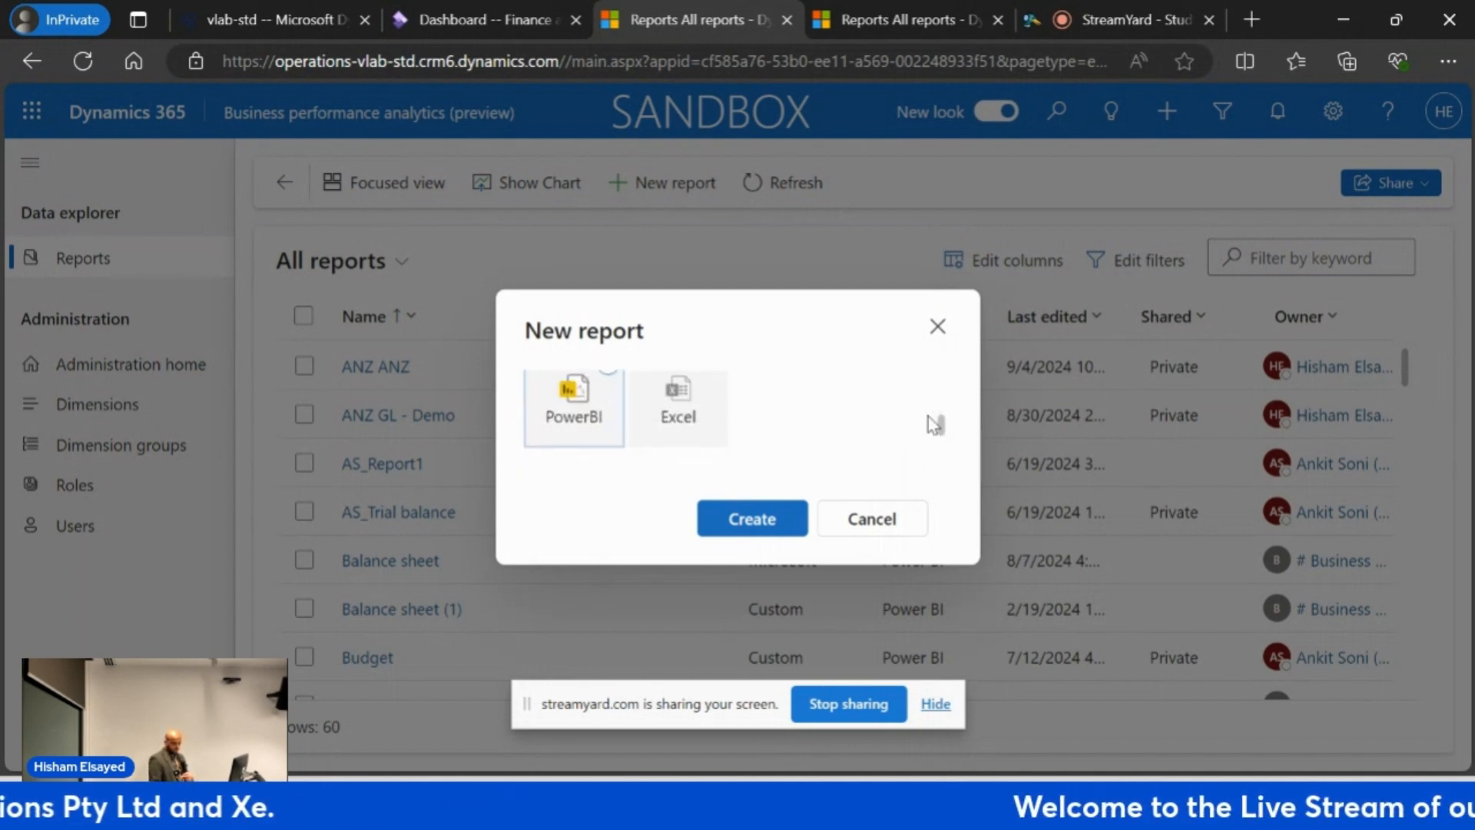
click(674, 400)
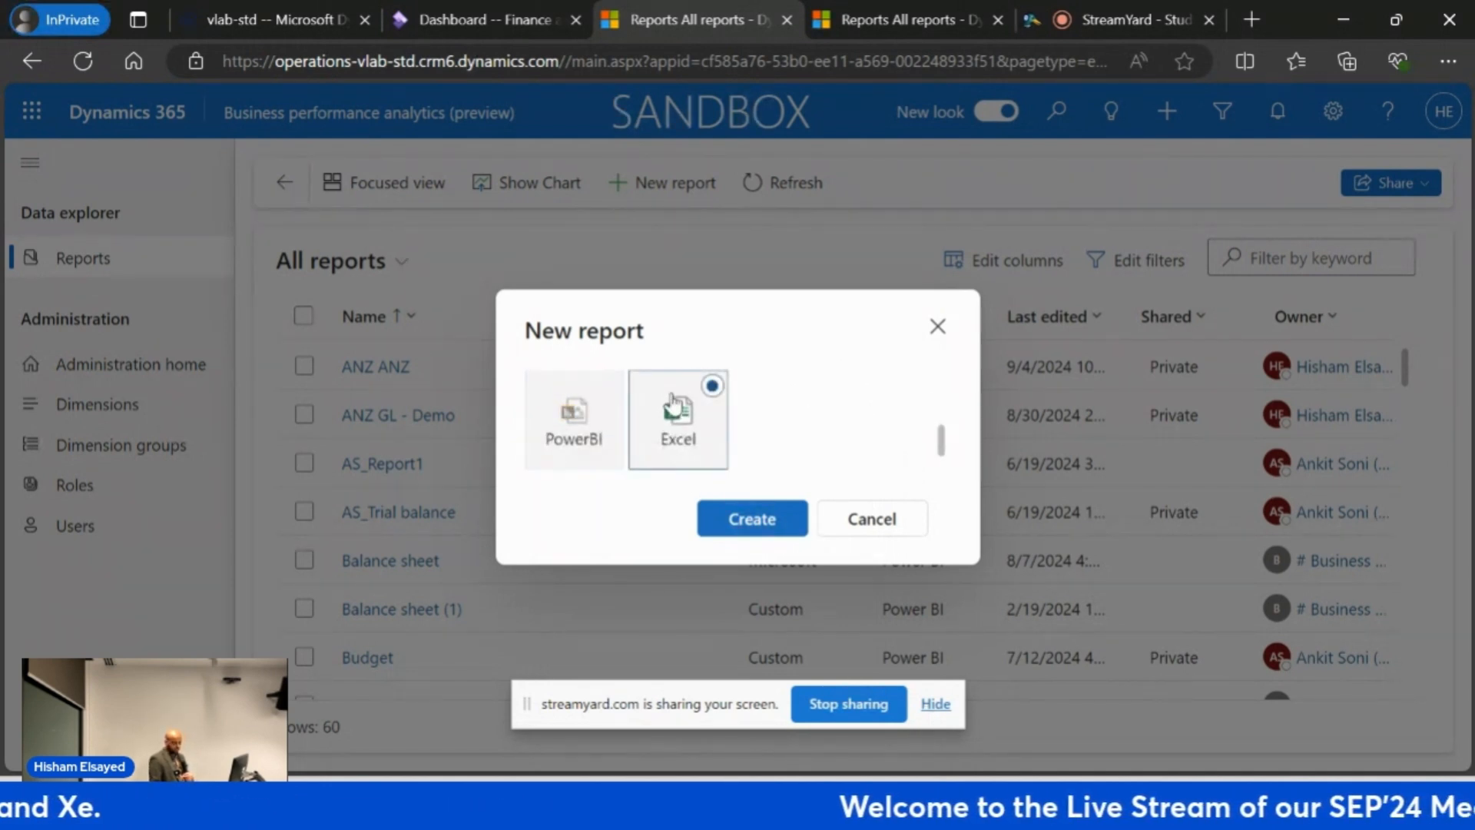
click(732, 517)
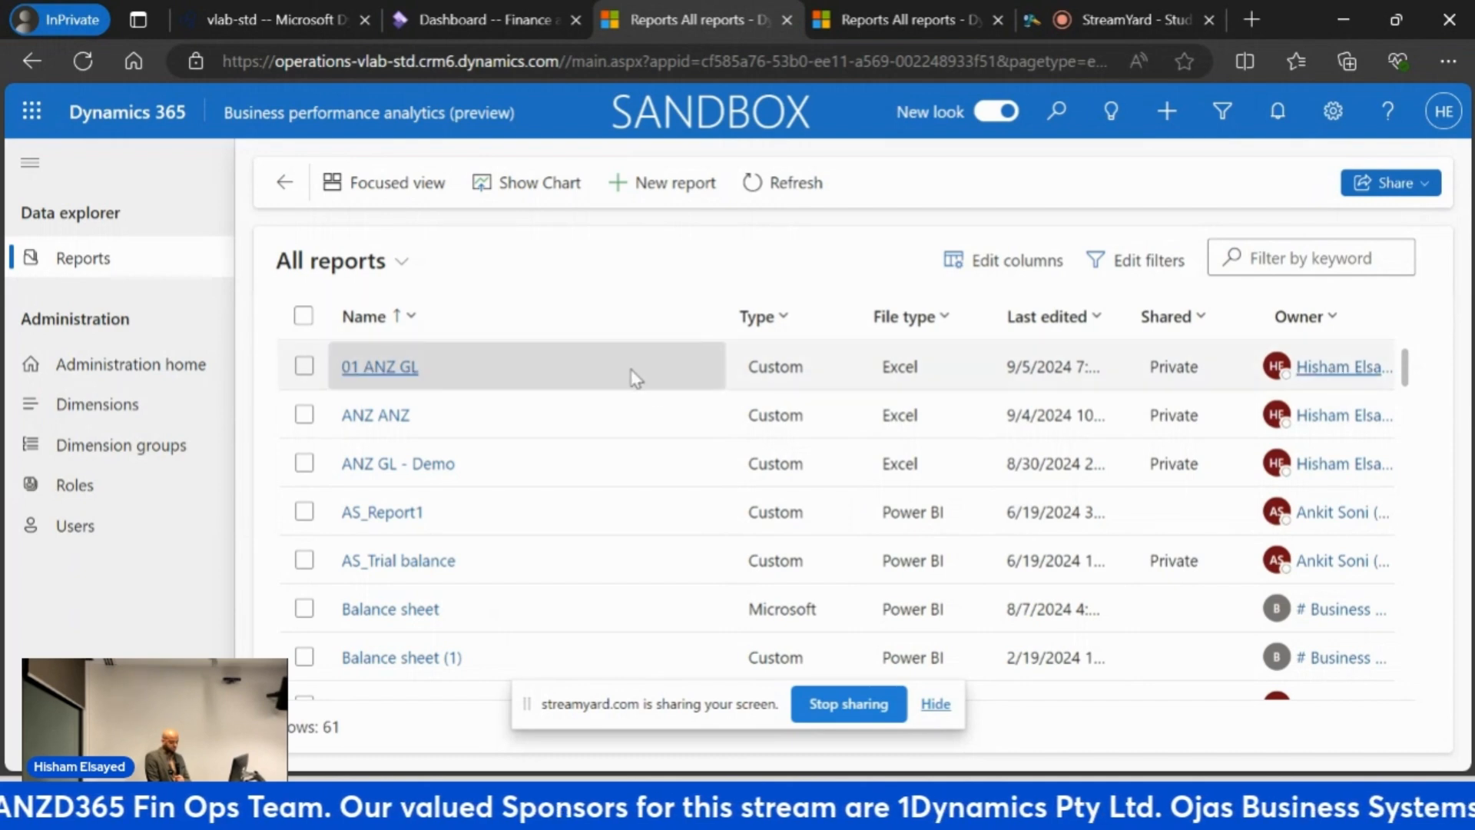
Open the 01 ANZ GL report, agree to the terms and conditions and download the Business Performance Excel add-in.
click(384, 368)
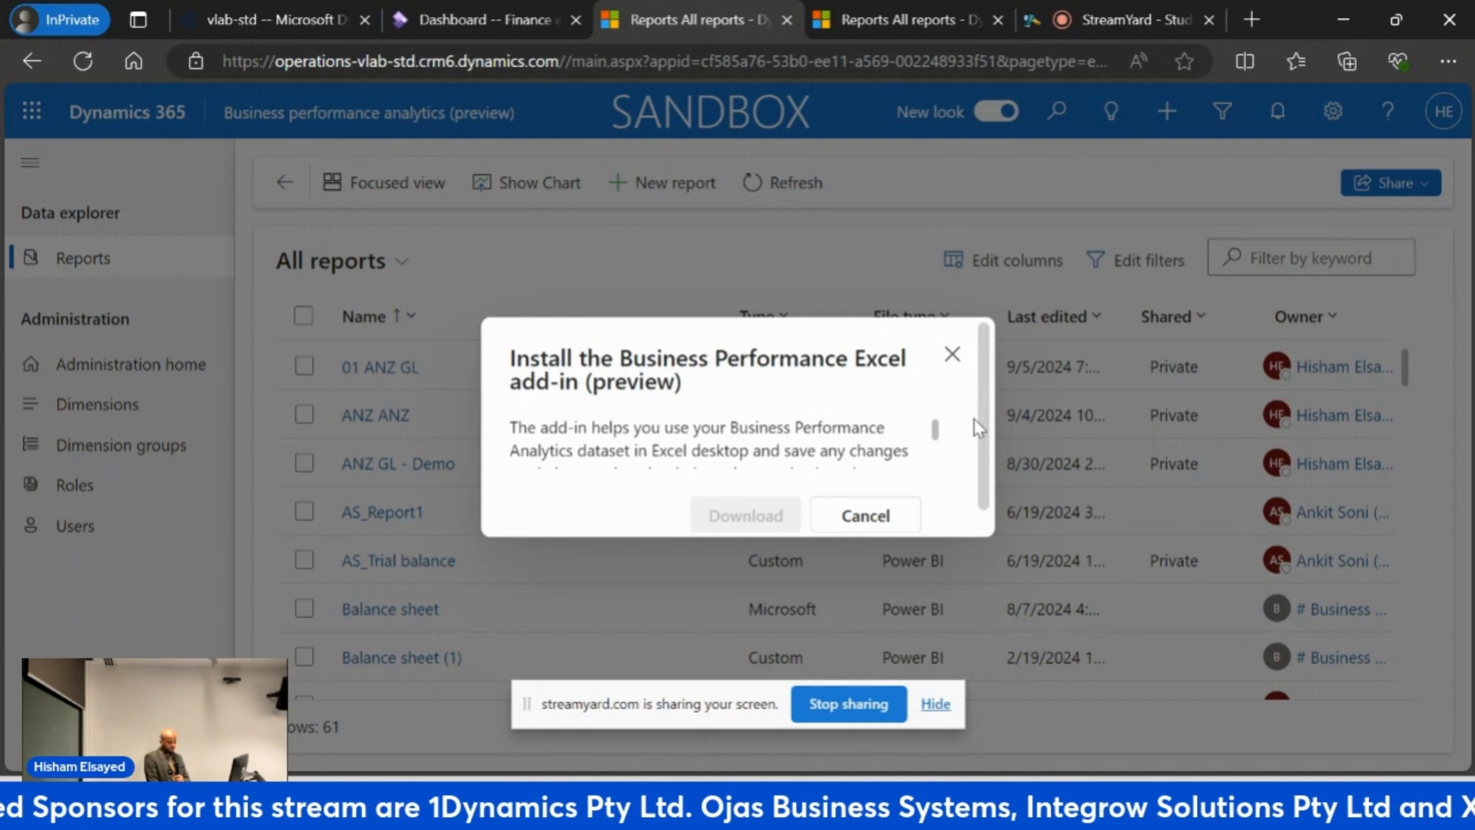
drag(935, 428, 932, 455)
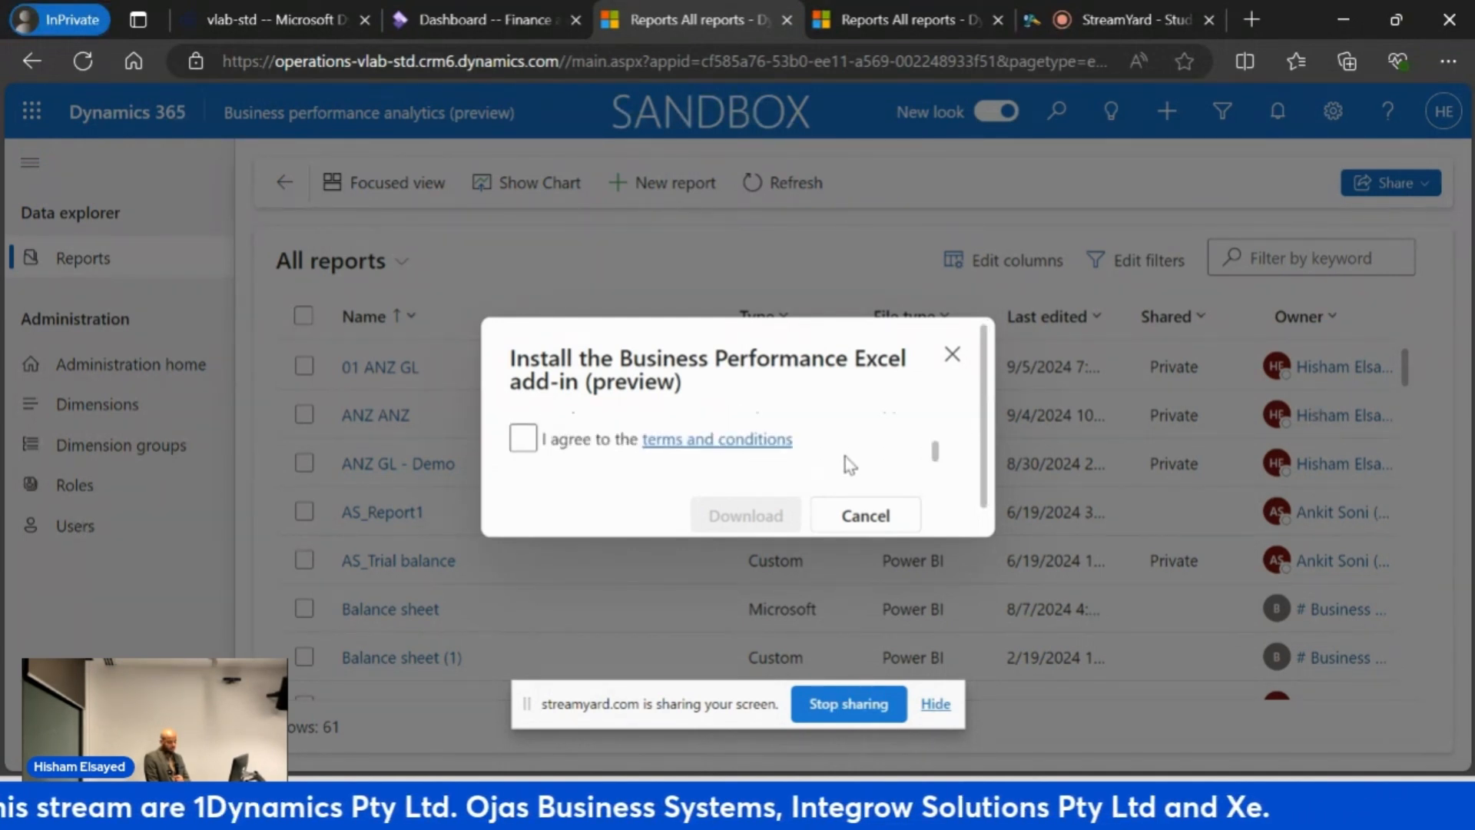
click(524, 438)
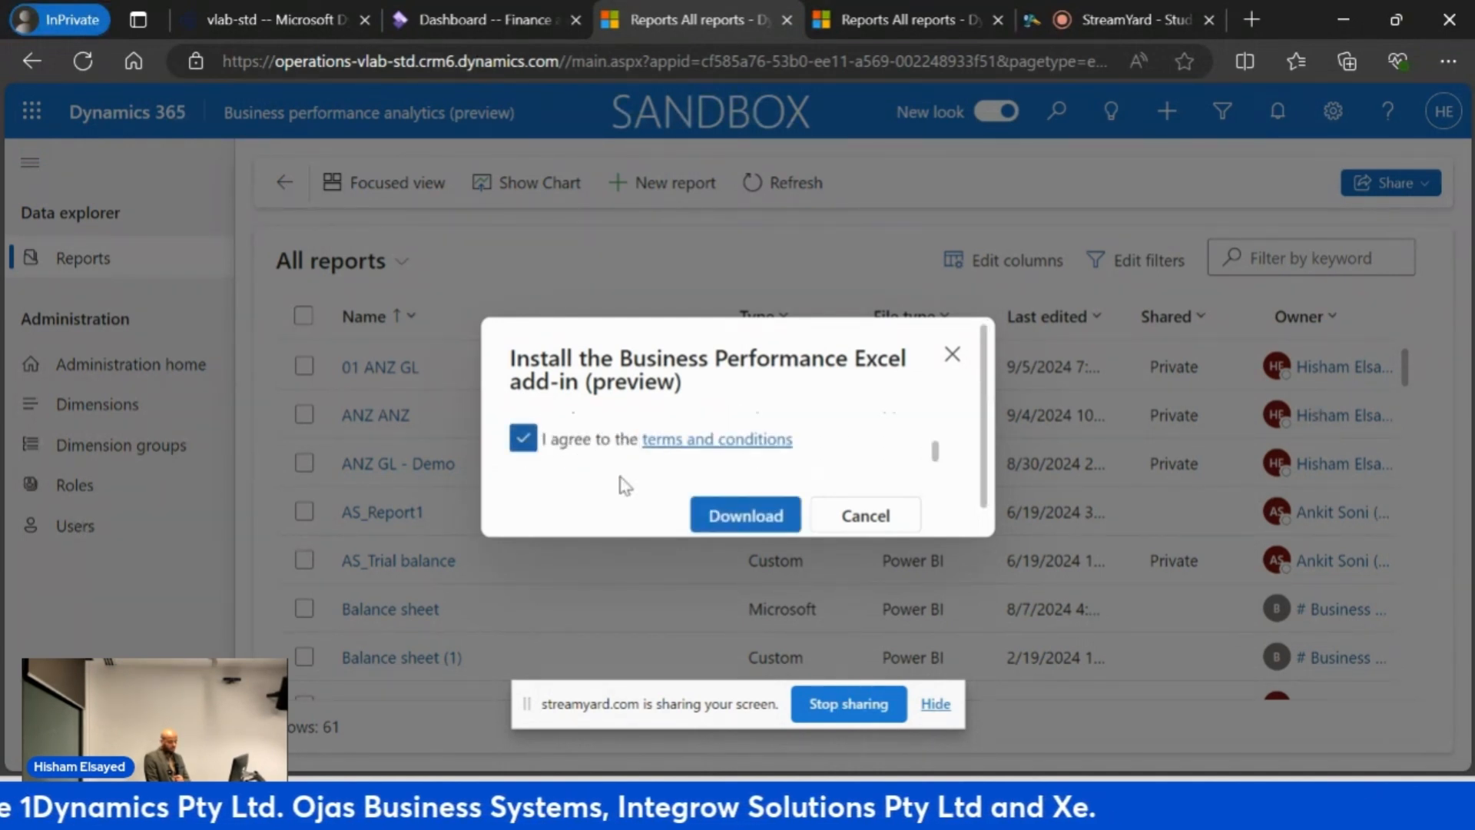
click(747, 515)
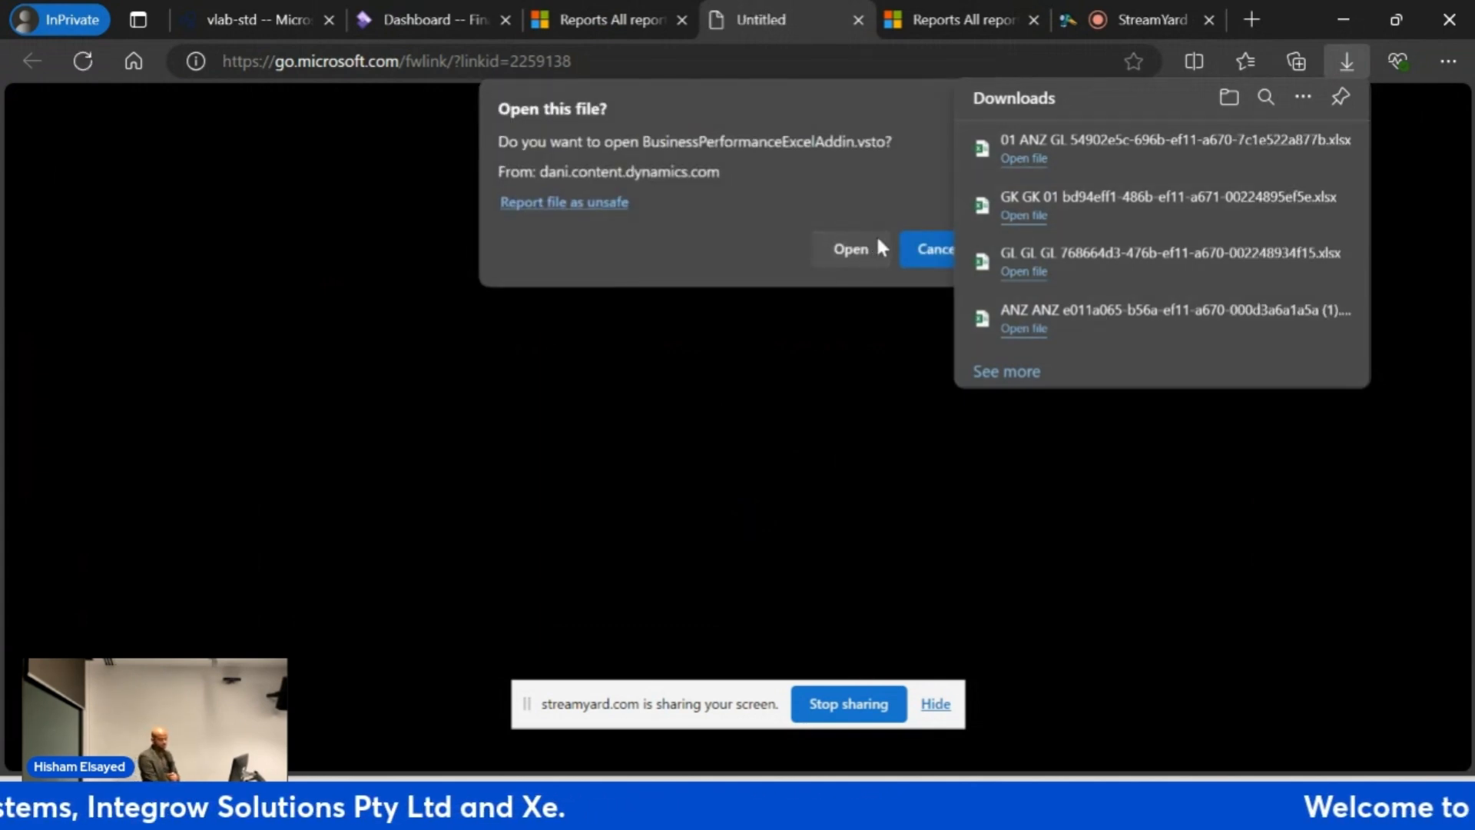
Open the downloaded 01 ANZ GL workbook in Excel and enable editing.
click(1027, 161)
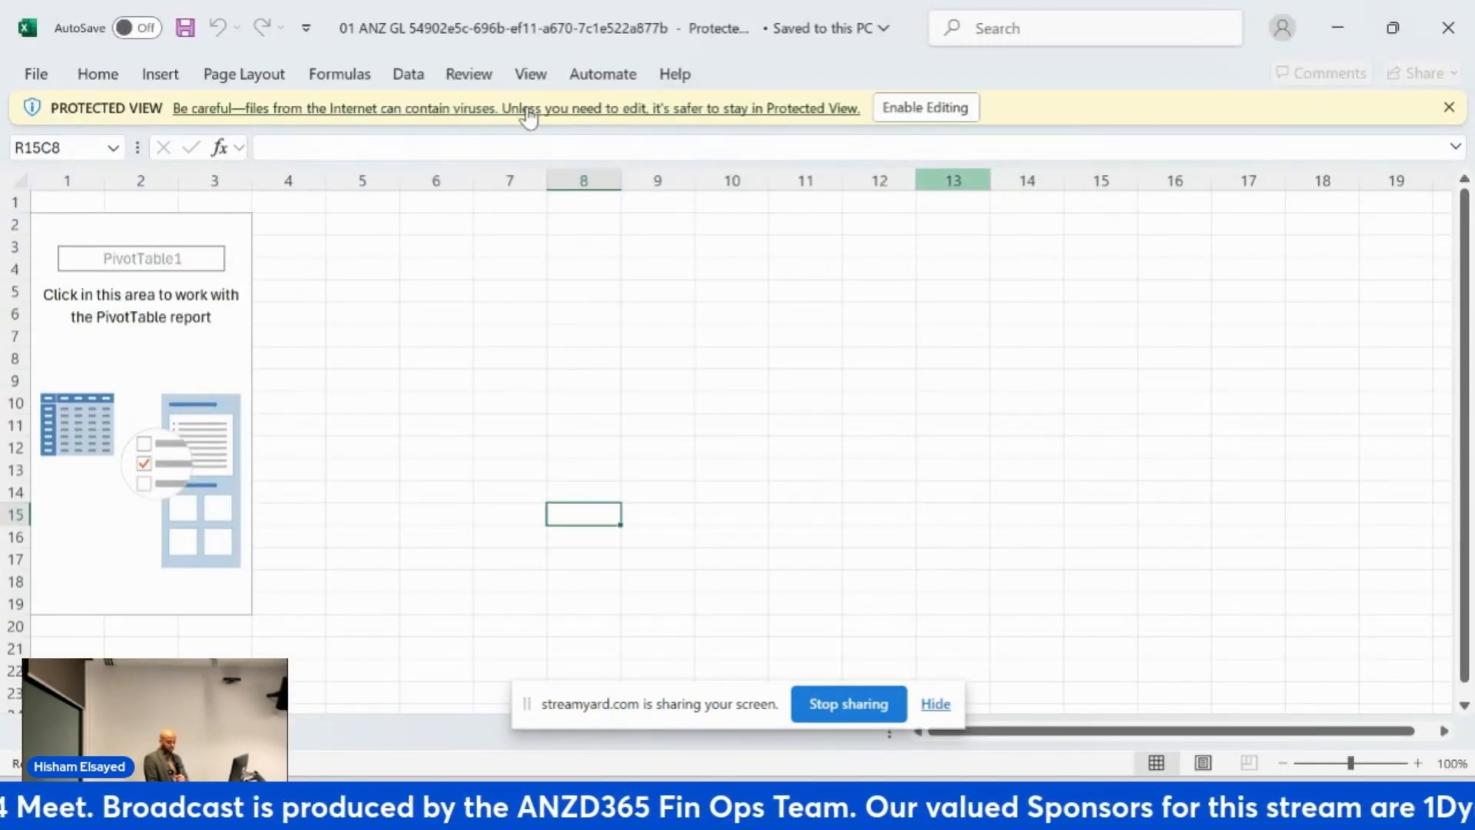
click(899, 108)
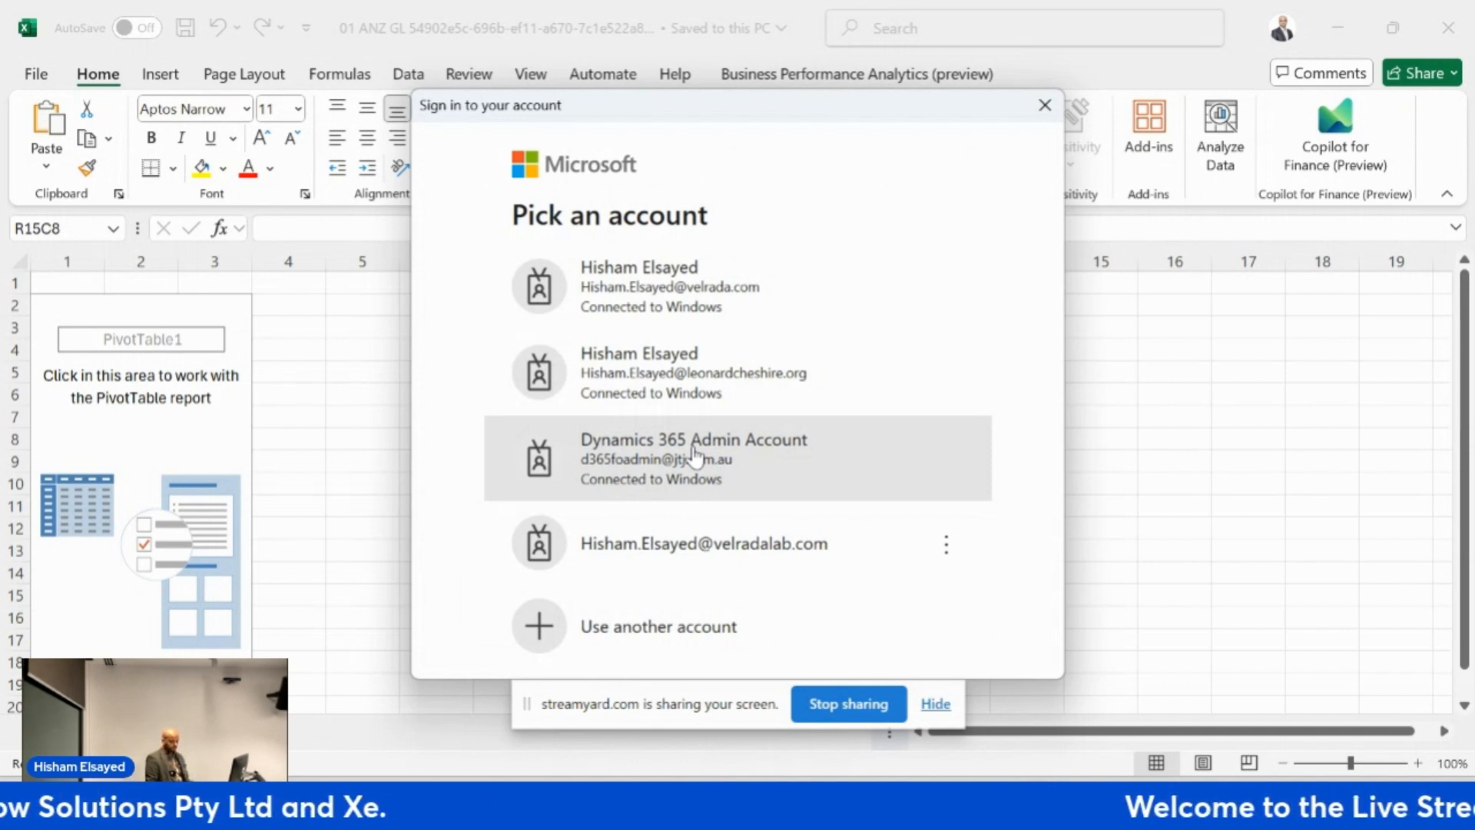
Sign in with the lab account by entering the account password, and acknowledge the report loading notice.
scroll(1040, 473, down, 1)
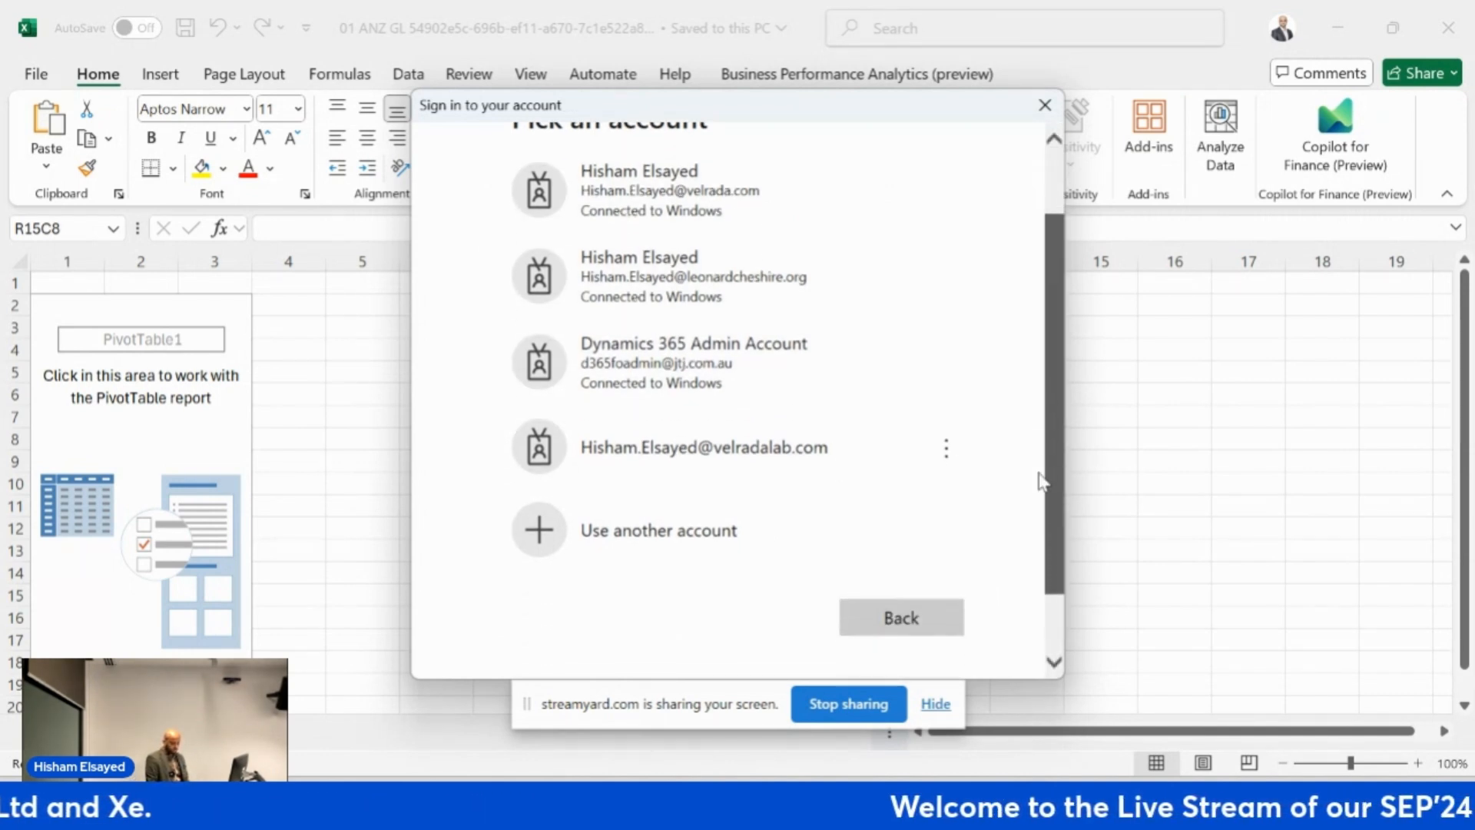
click(742, 426)
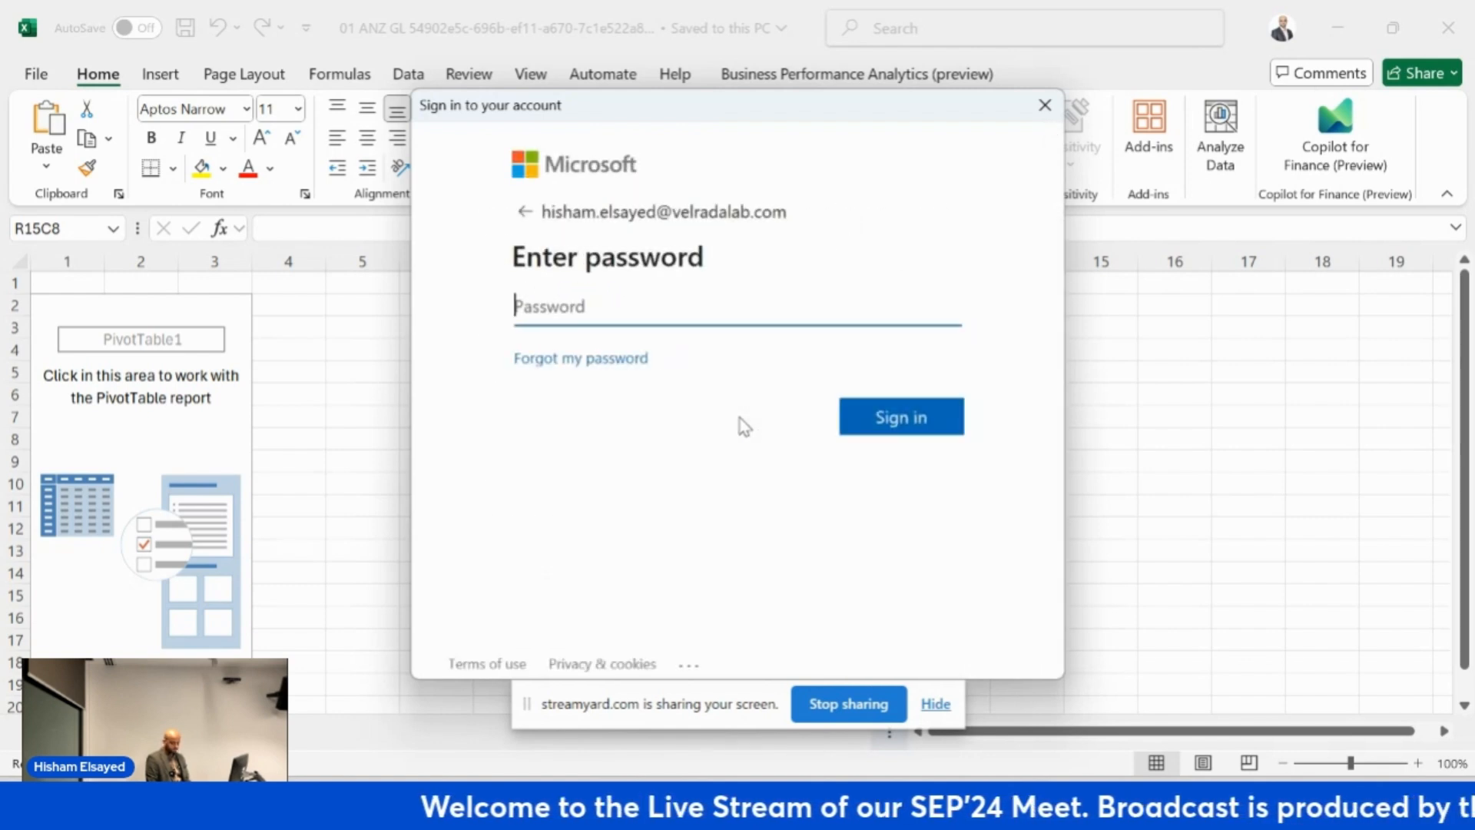
text(•)
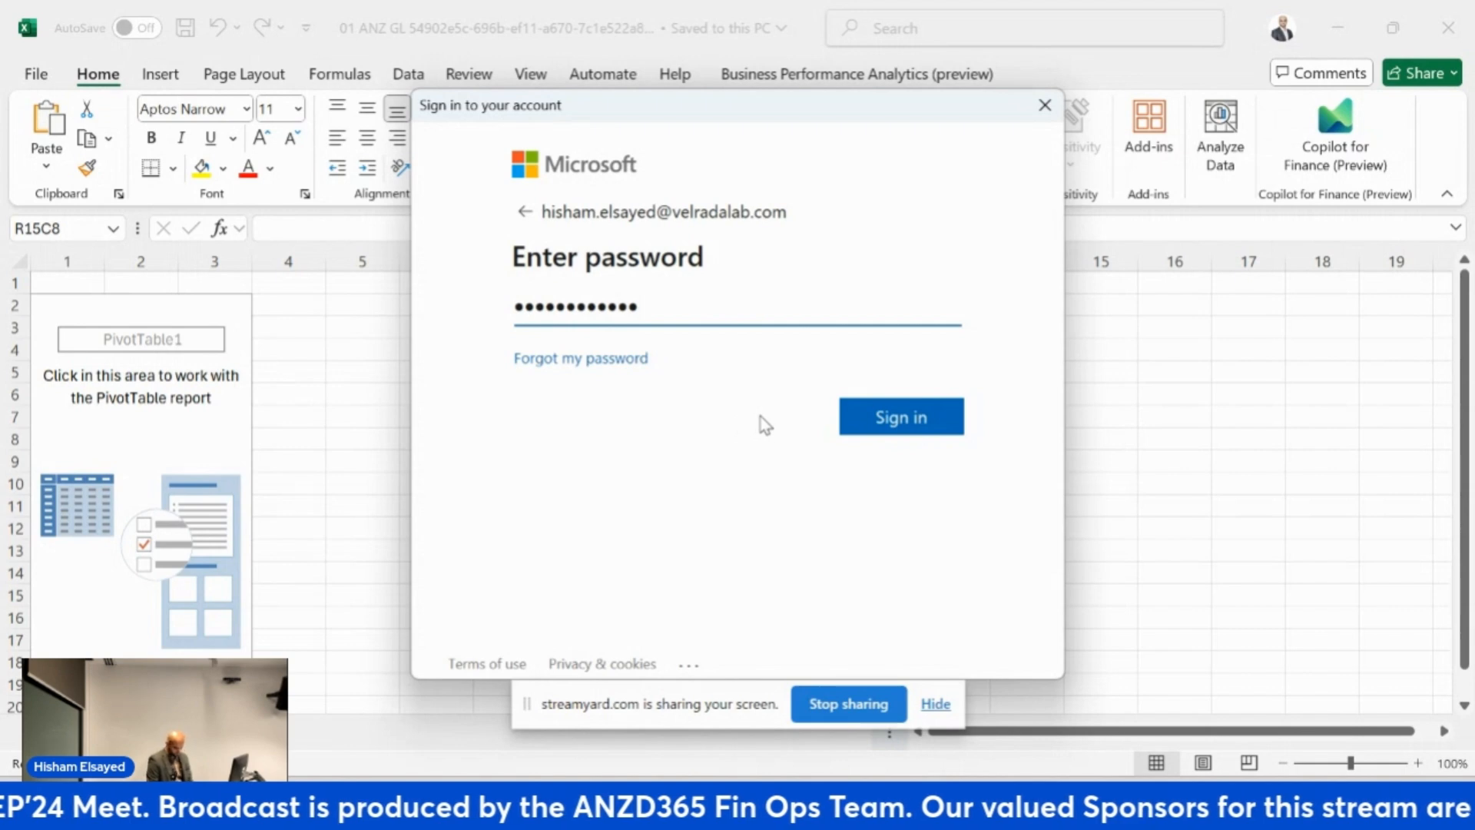
click(869, 418)
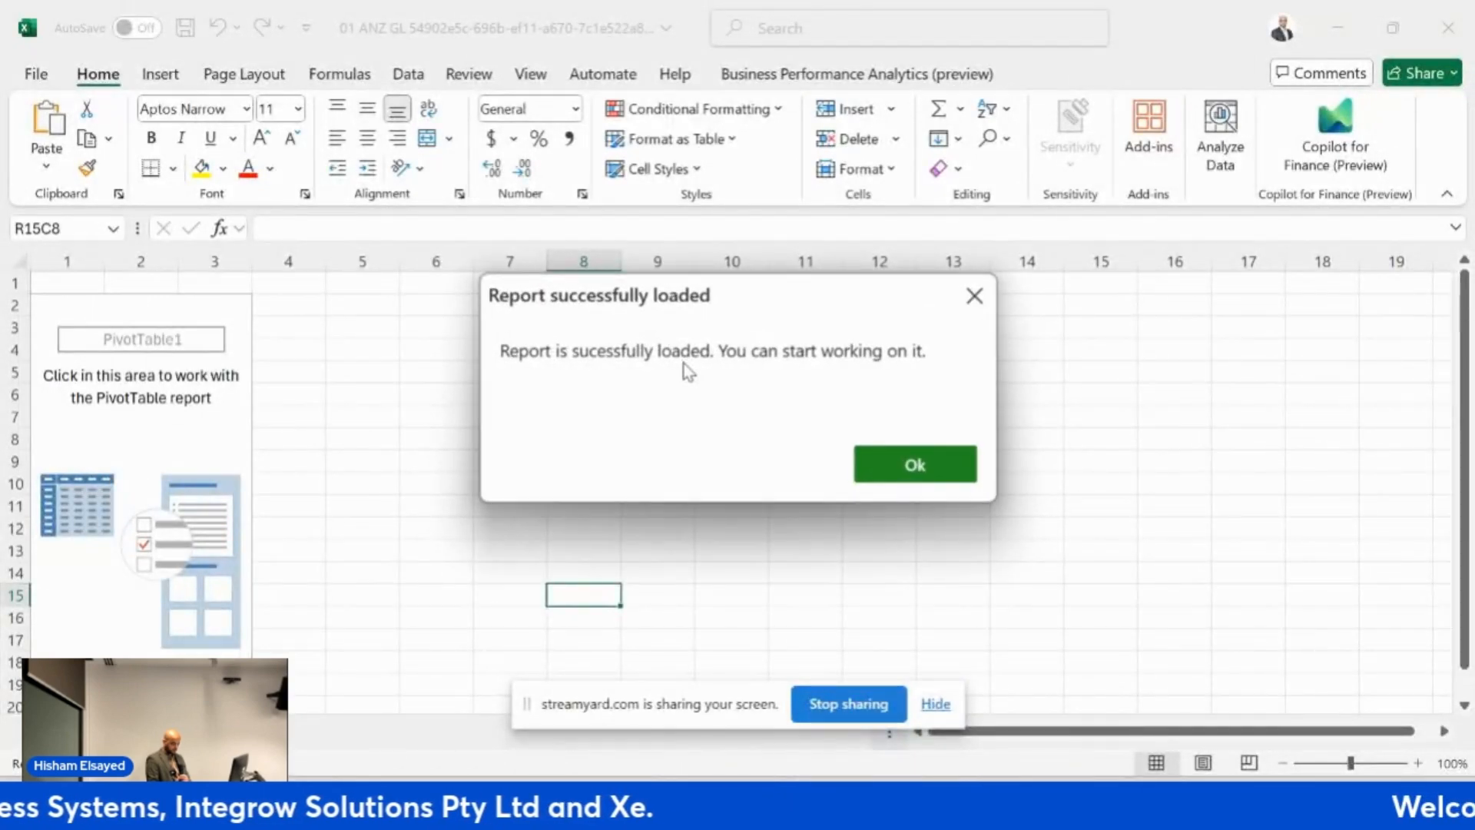
click(881, 471)
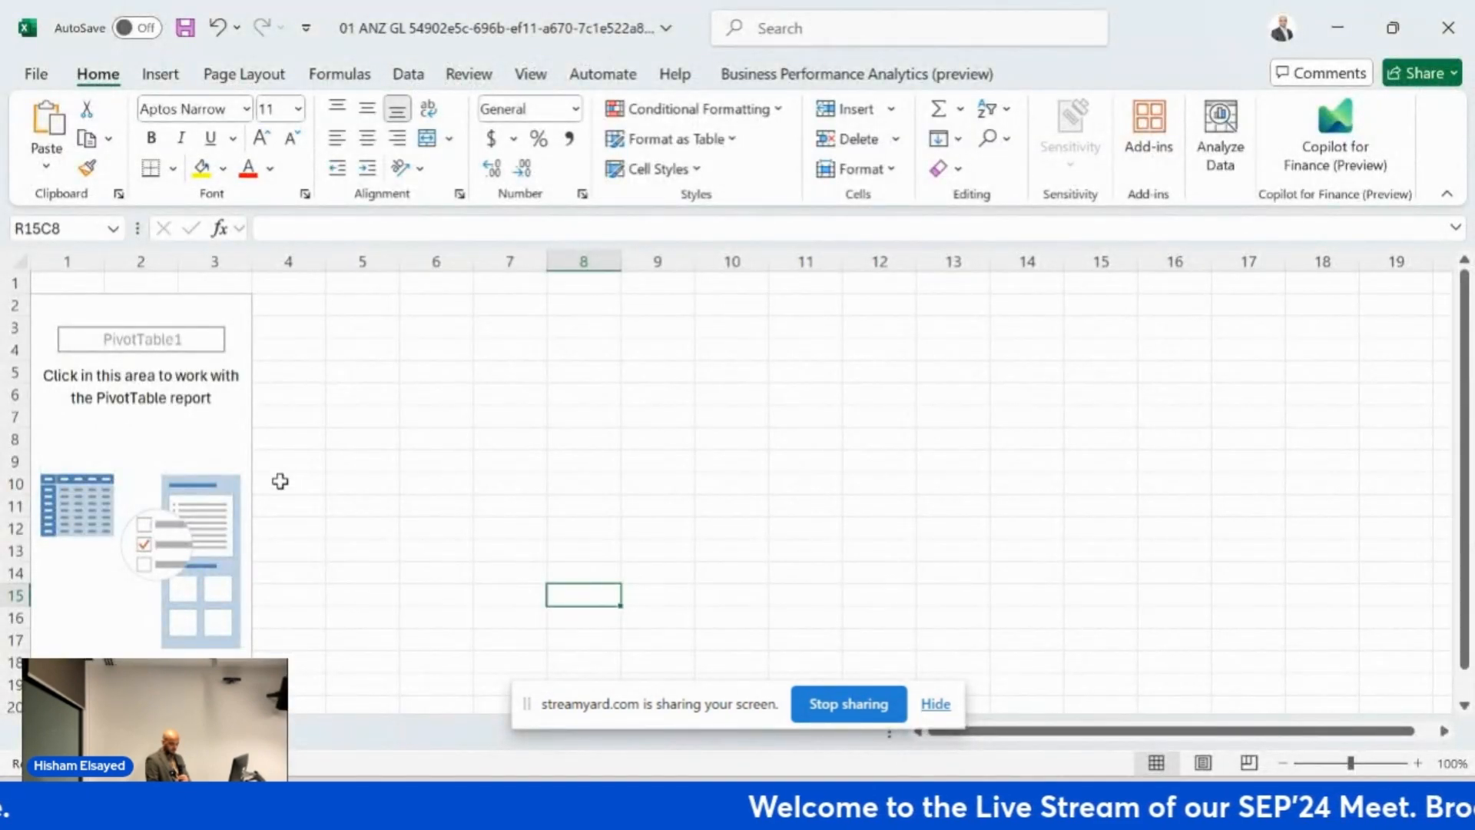
Add General ledger amount from the General Ledger metrics' Amount folder to the values of PivotTable1.
click(92, 453)
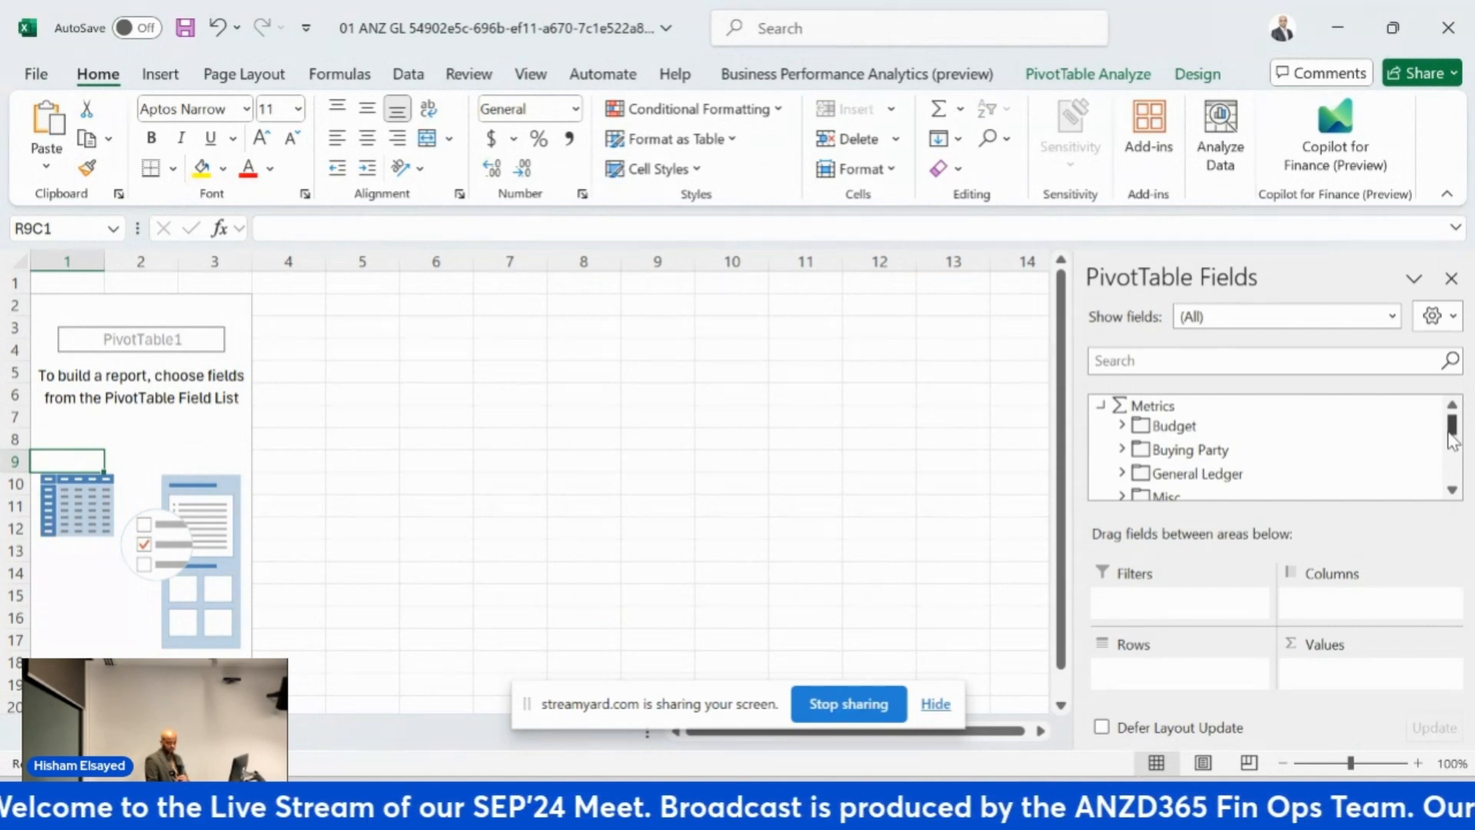
scroll(1452, 492, down, 3)
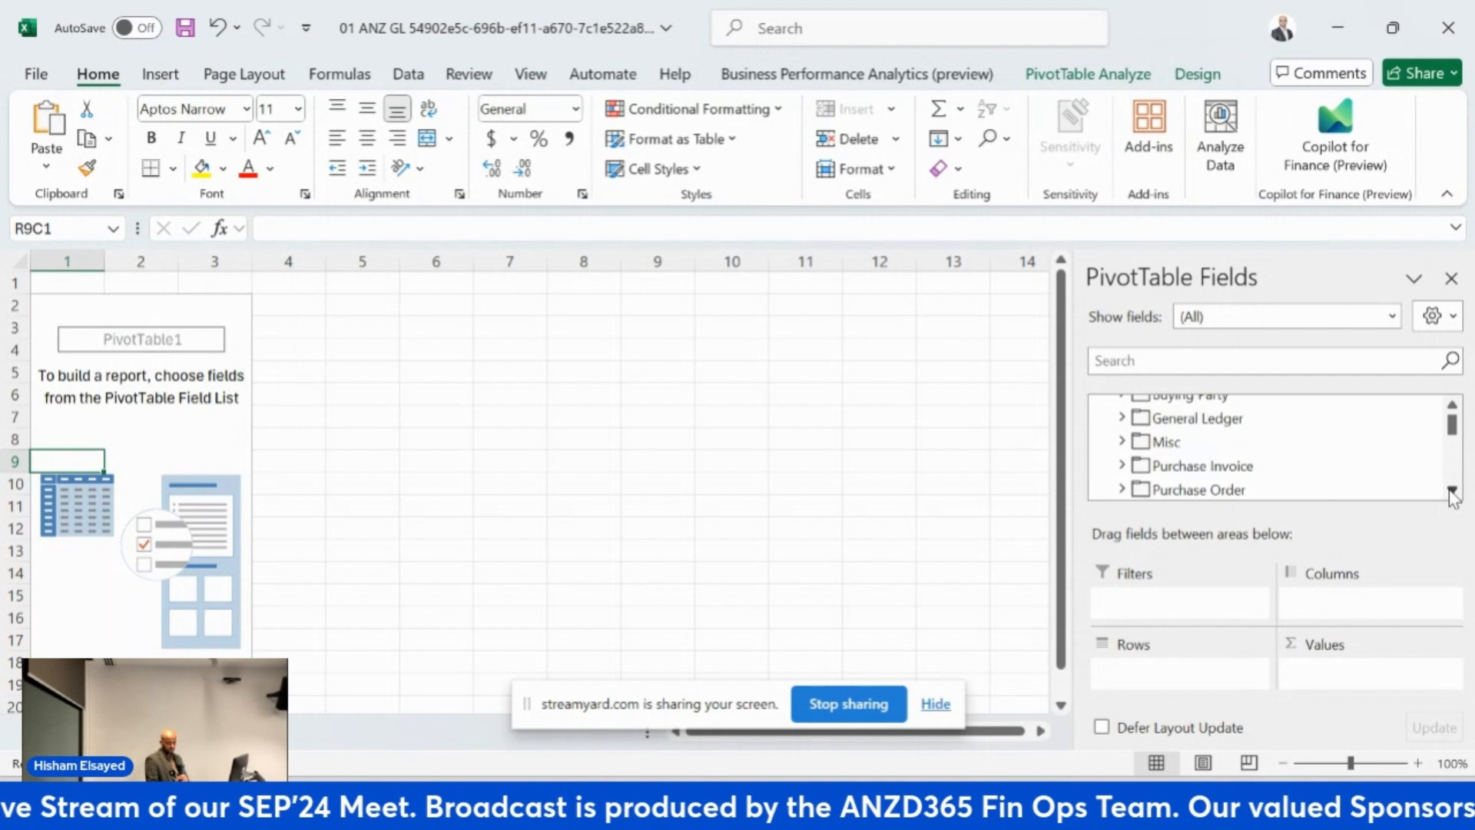
drag(1454, 434, 1452, 419)
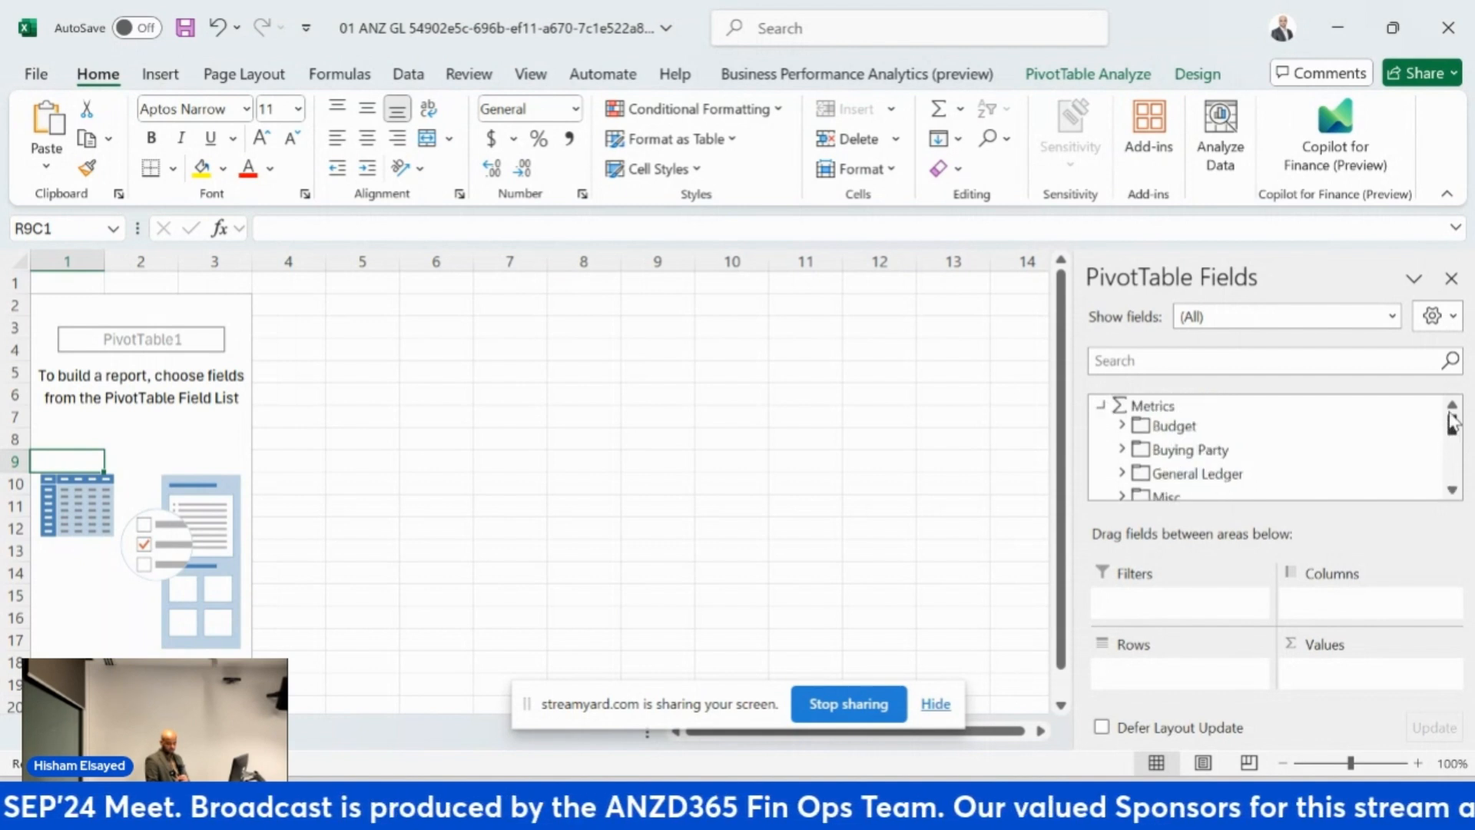
click(1123, 473)
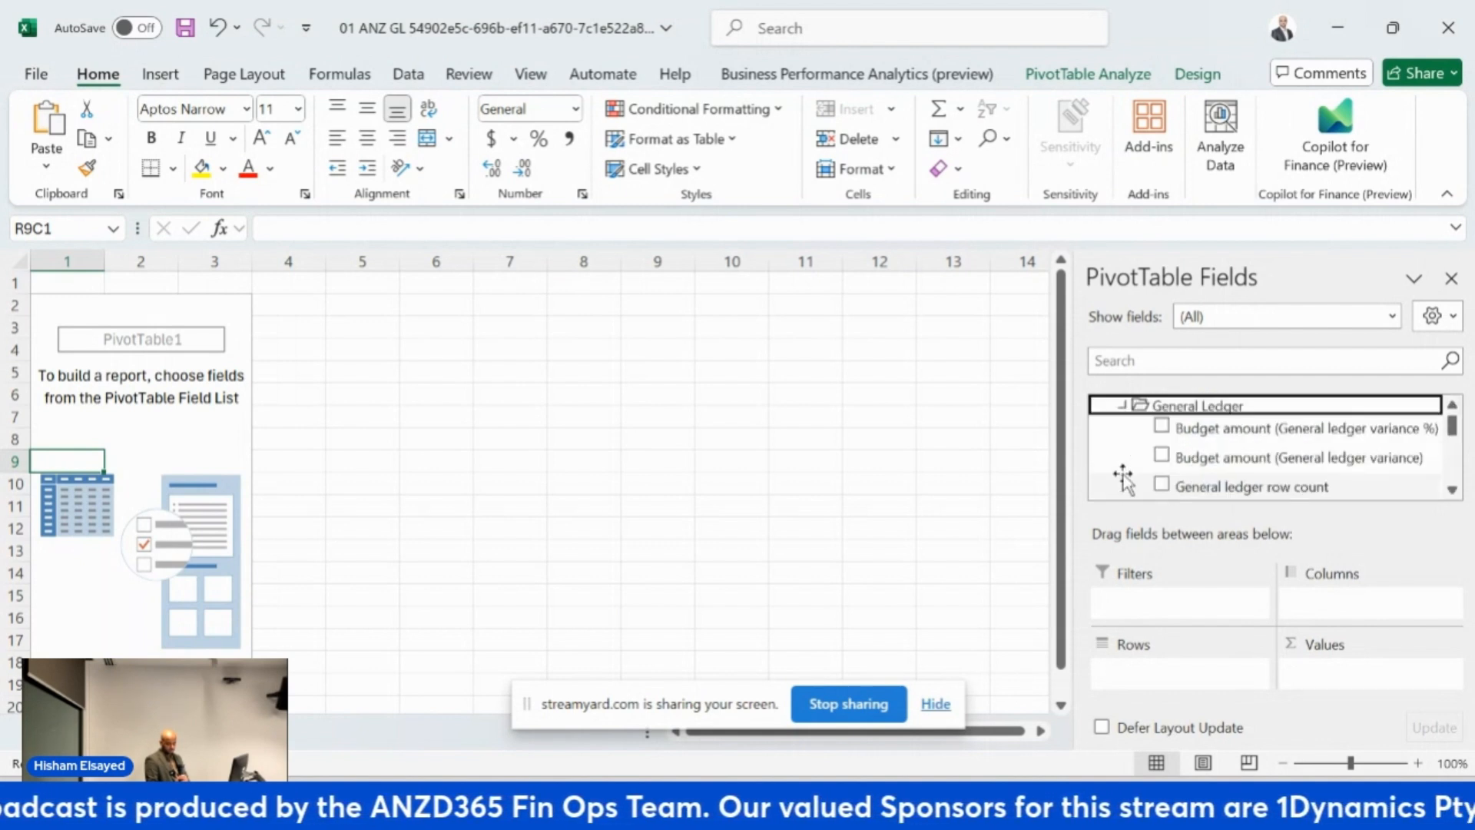
scroll(1452, 490, down, 2)
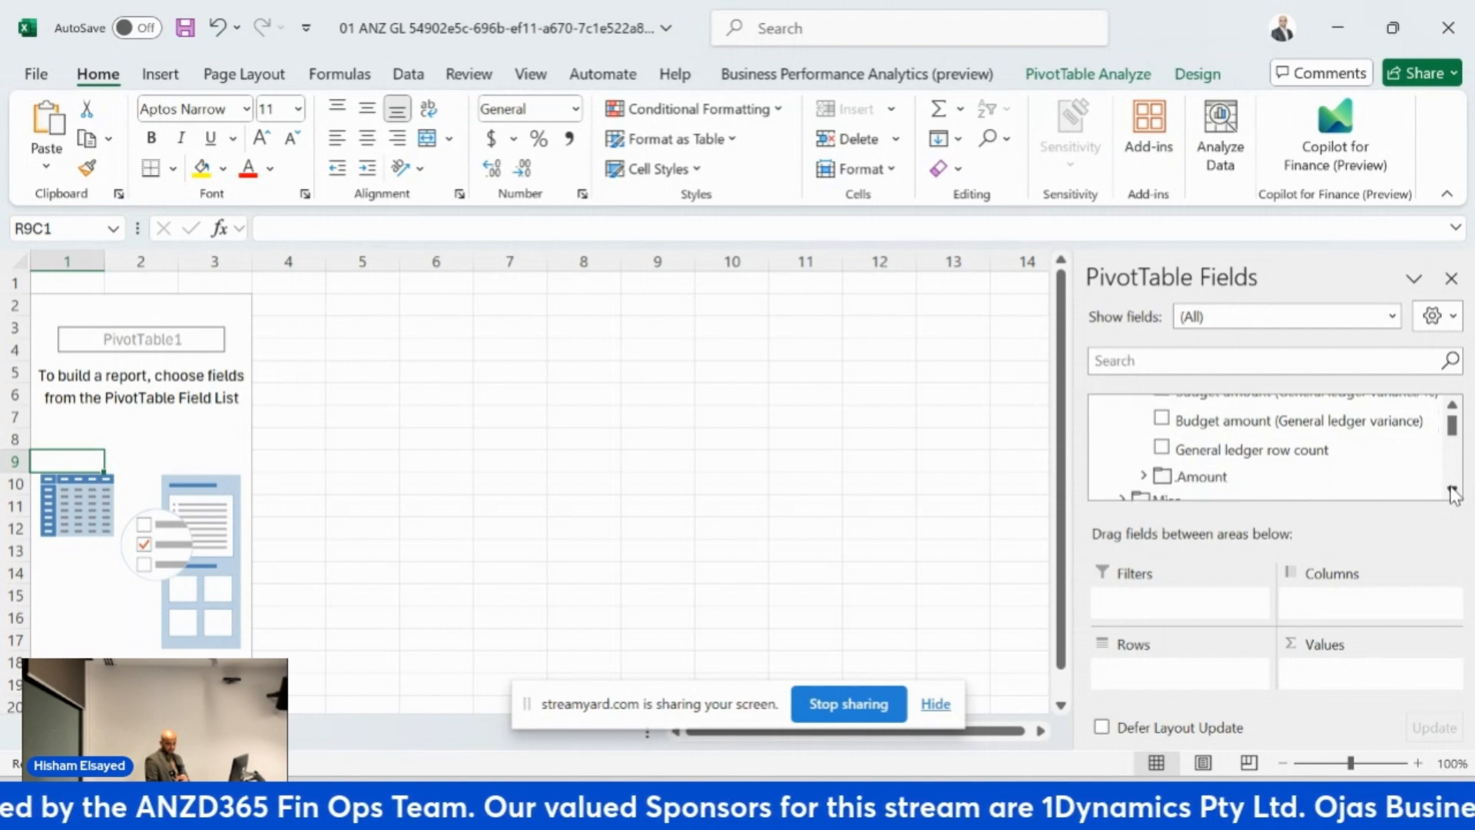
click(1143, 458)
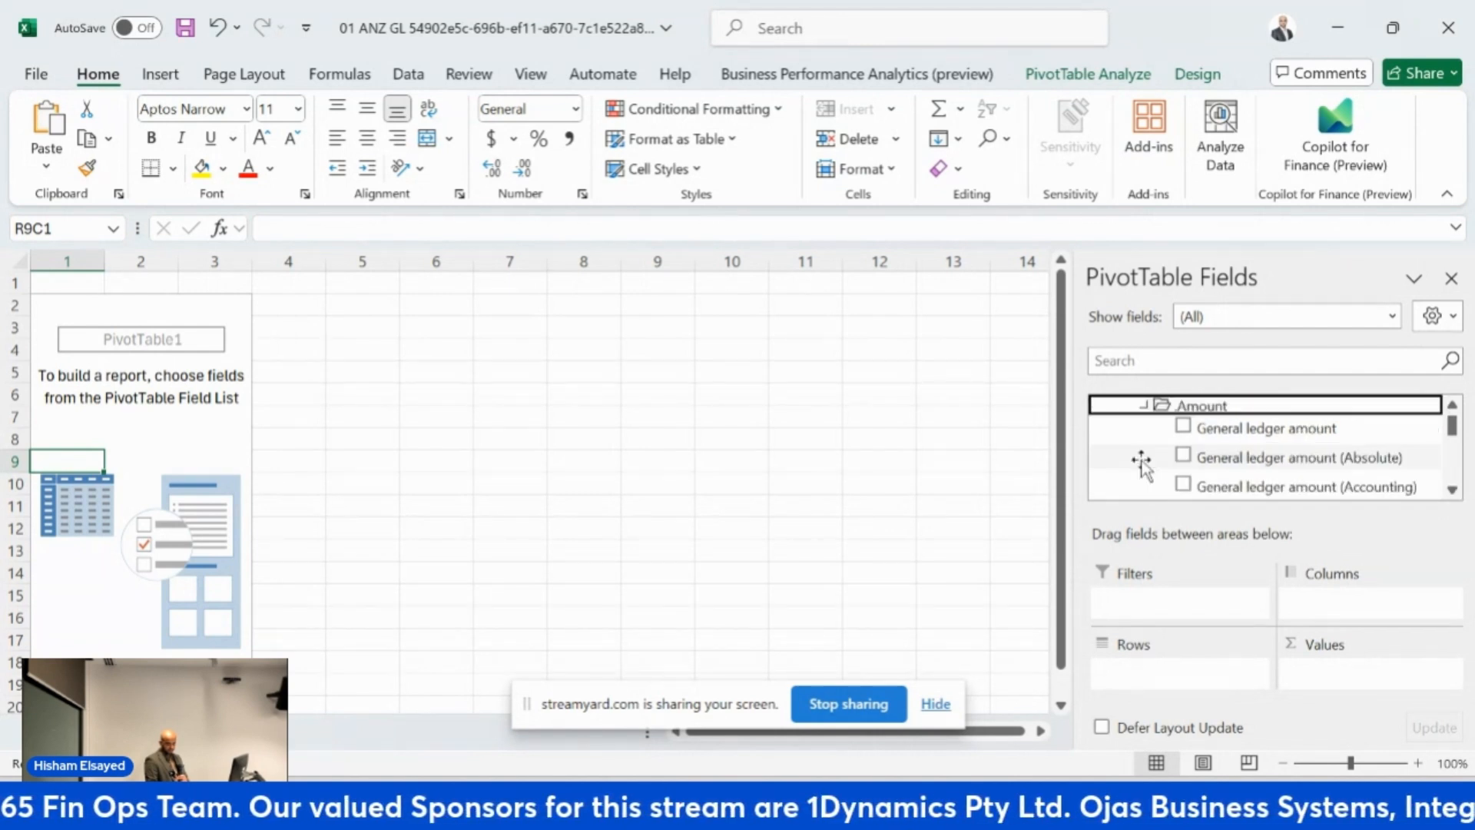
click(1324, 430)
drag(1325, 430, 1431, 673)
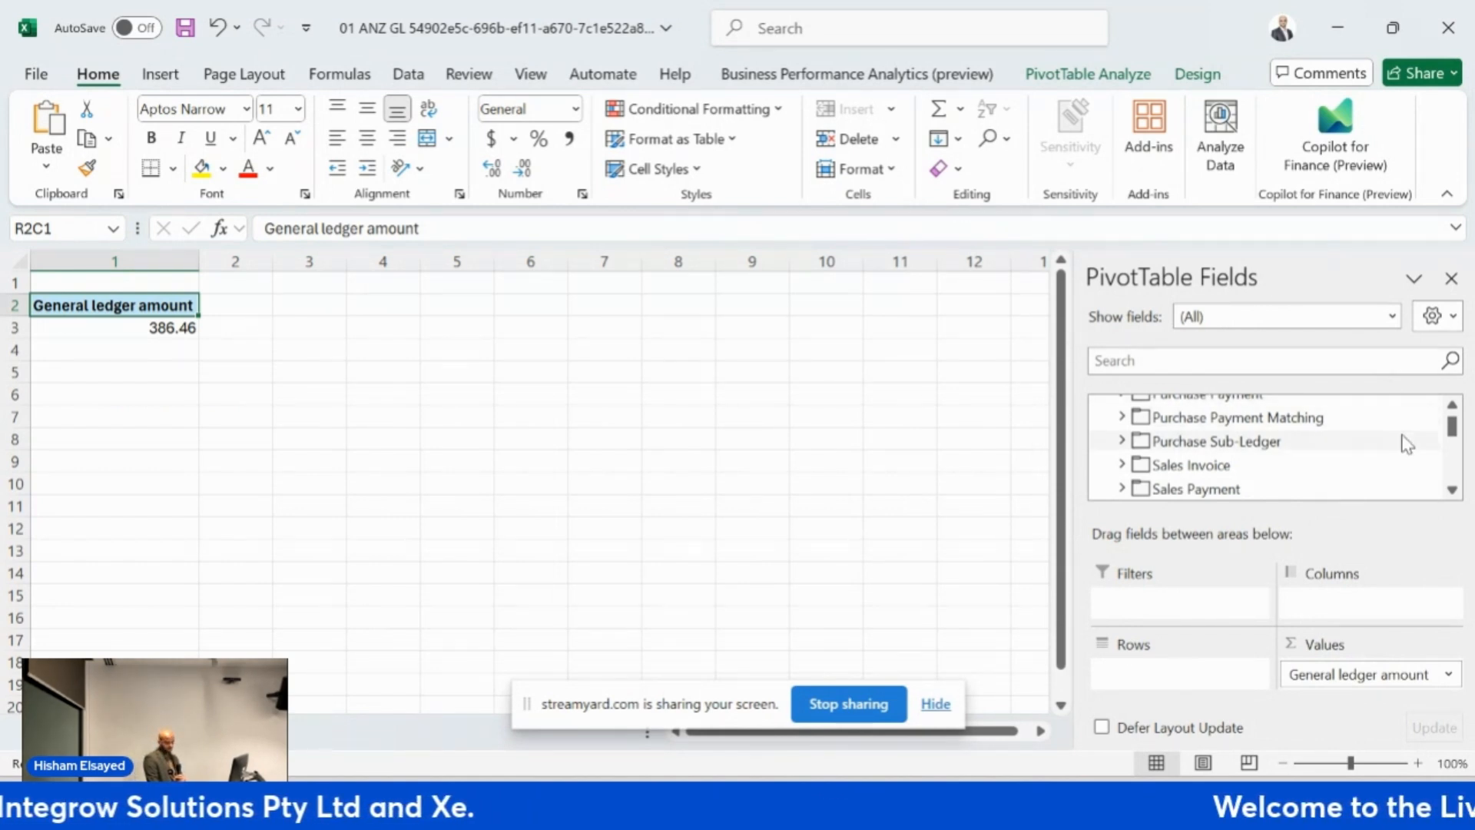
Search the PivotTable fields for "dim - ge" and inspect the Columns folder of the general ledger account dimension.
click(1270, 364)
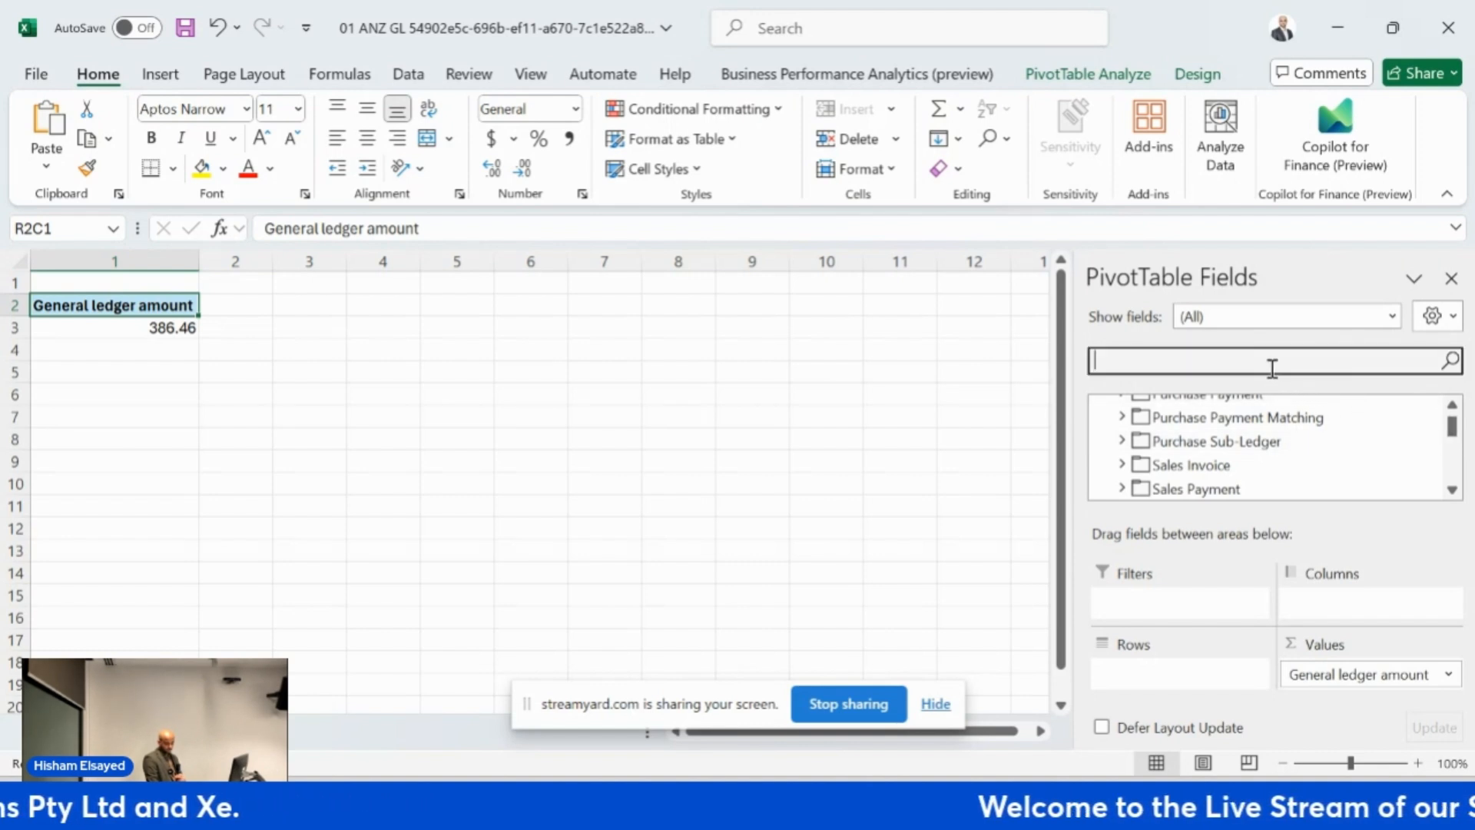
text(do)
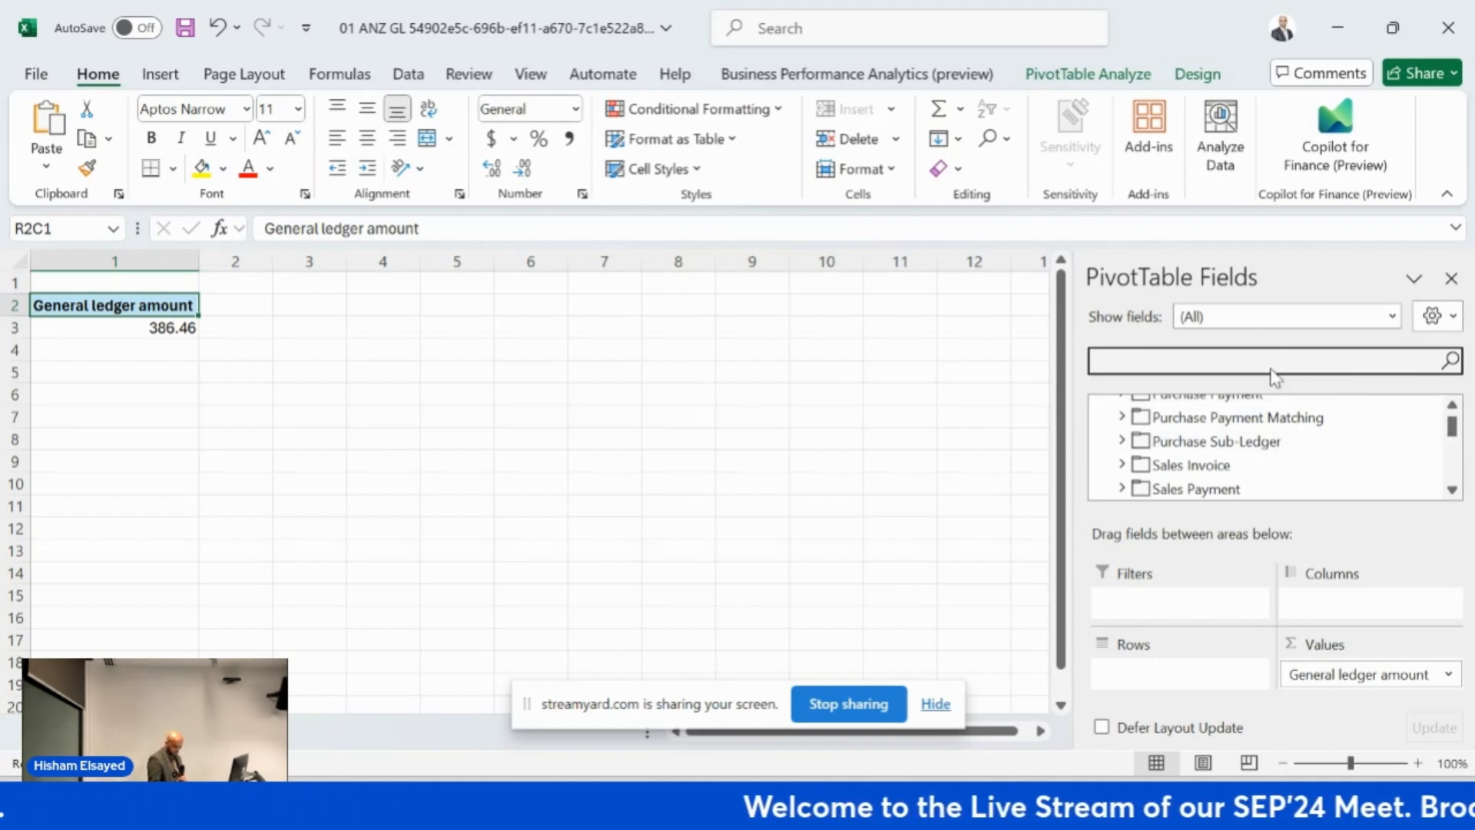
key(BackSpace)
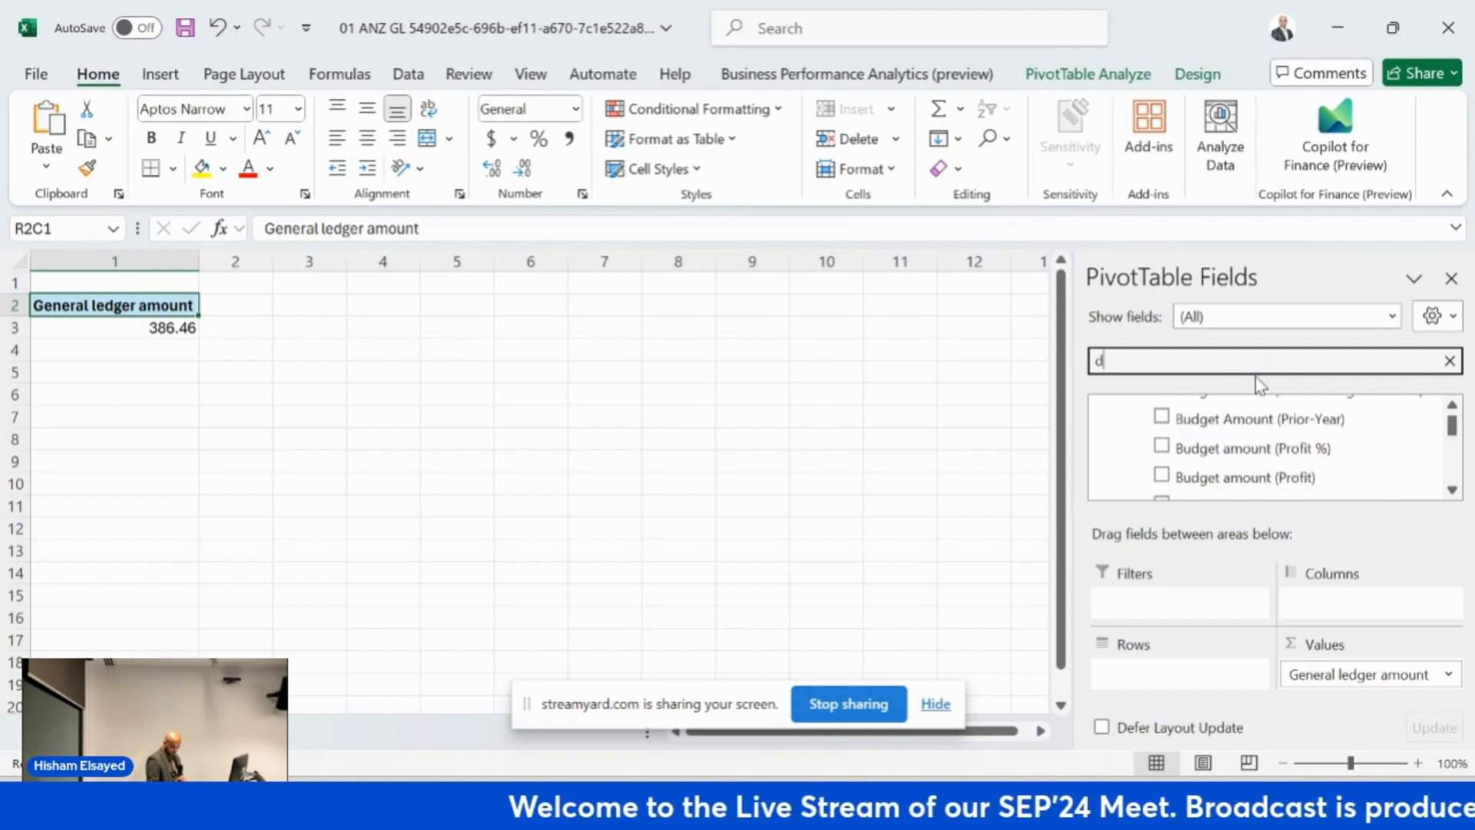
text(im)
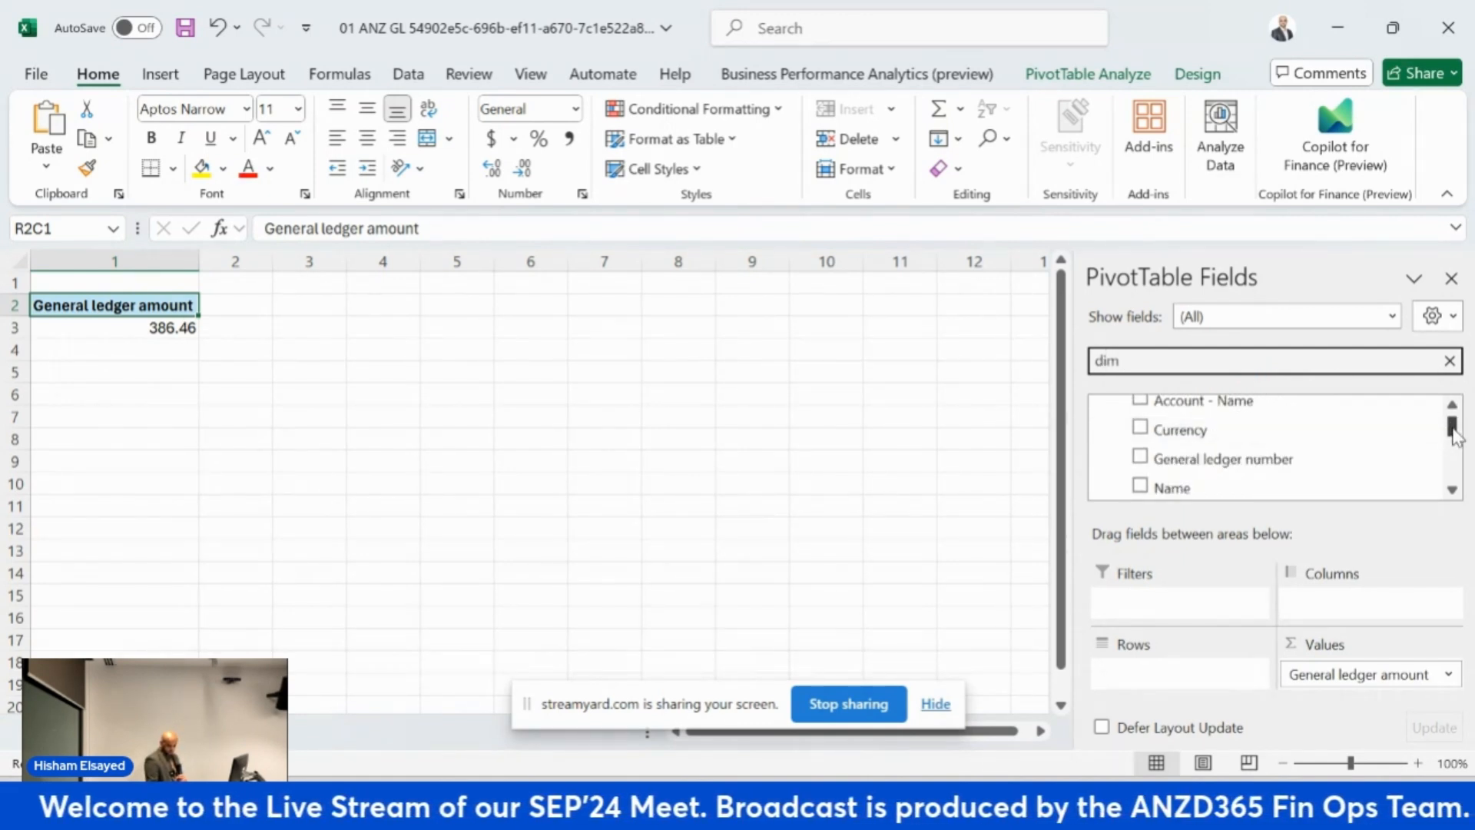
text( - ge)
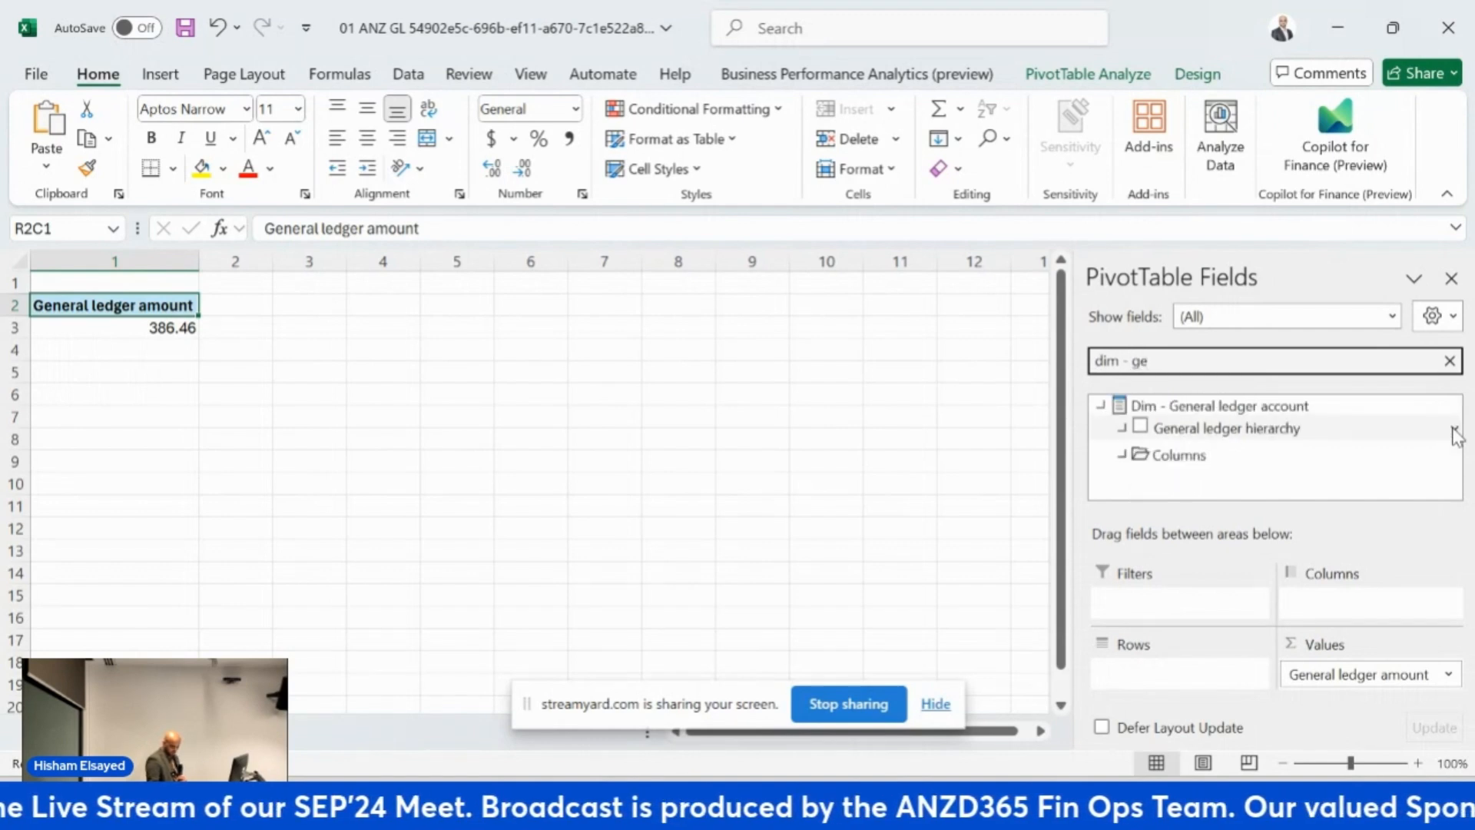
click(1149, 456)
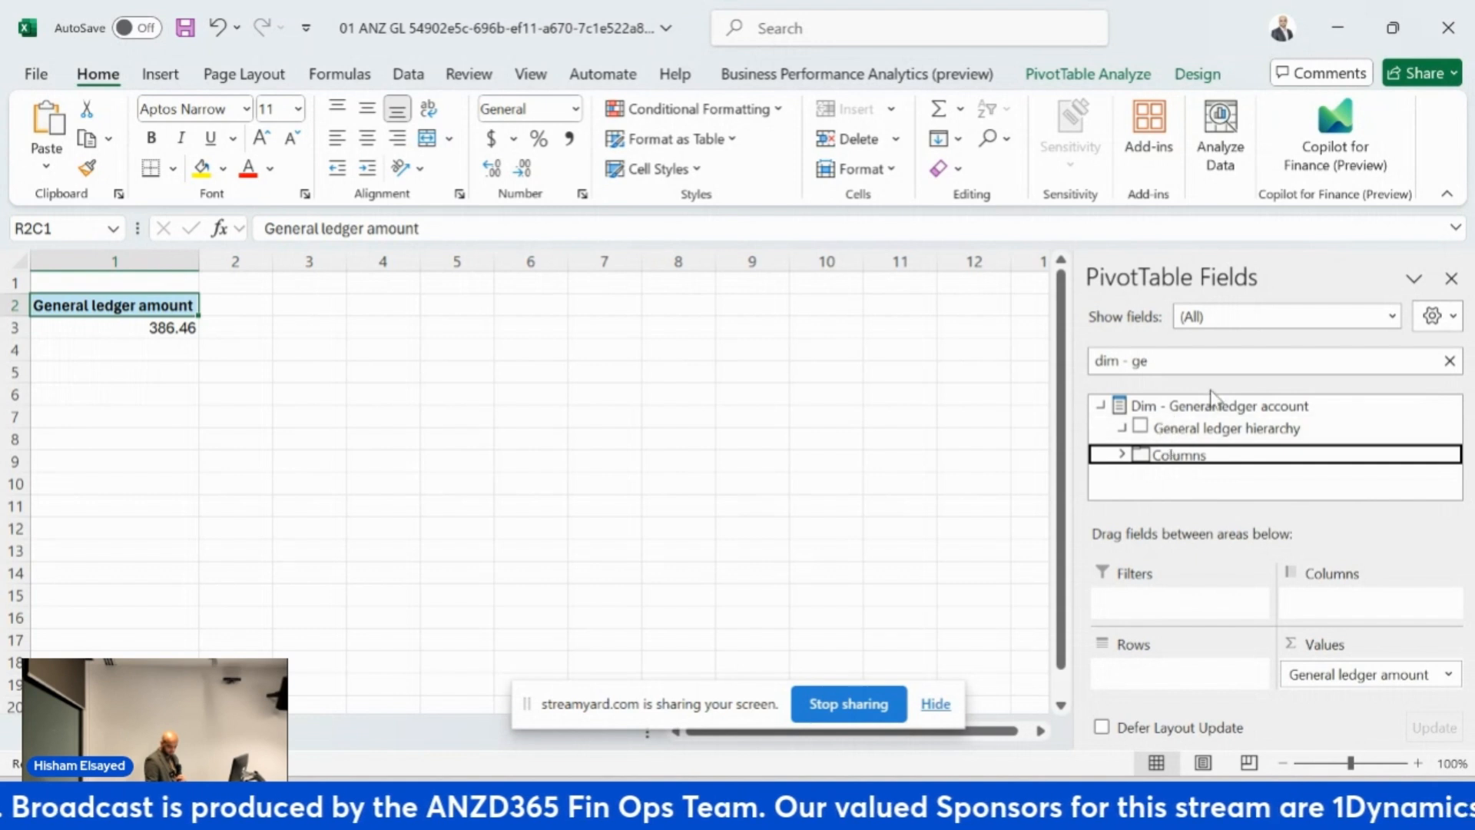
Widen the PivotTable field search to "dim -" and look through the matching dimension tables.
click(1216, 362)
key(BackSpace)
key(BackSpace)
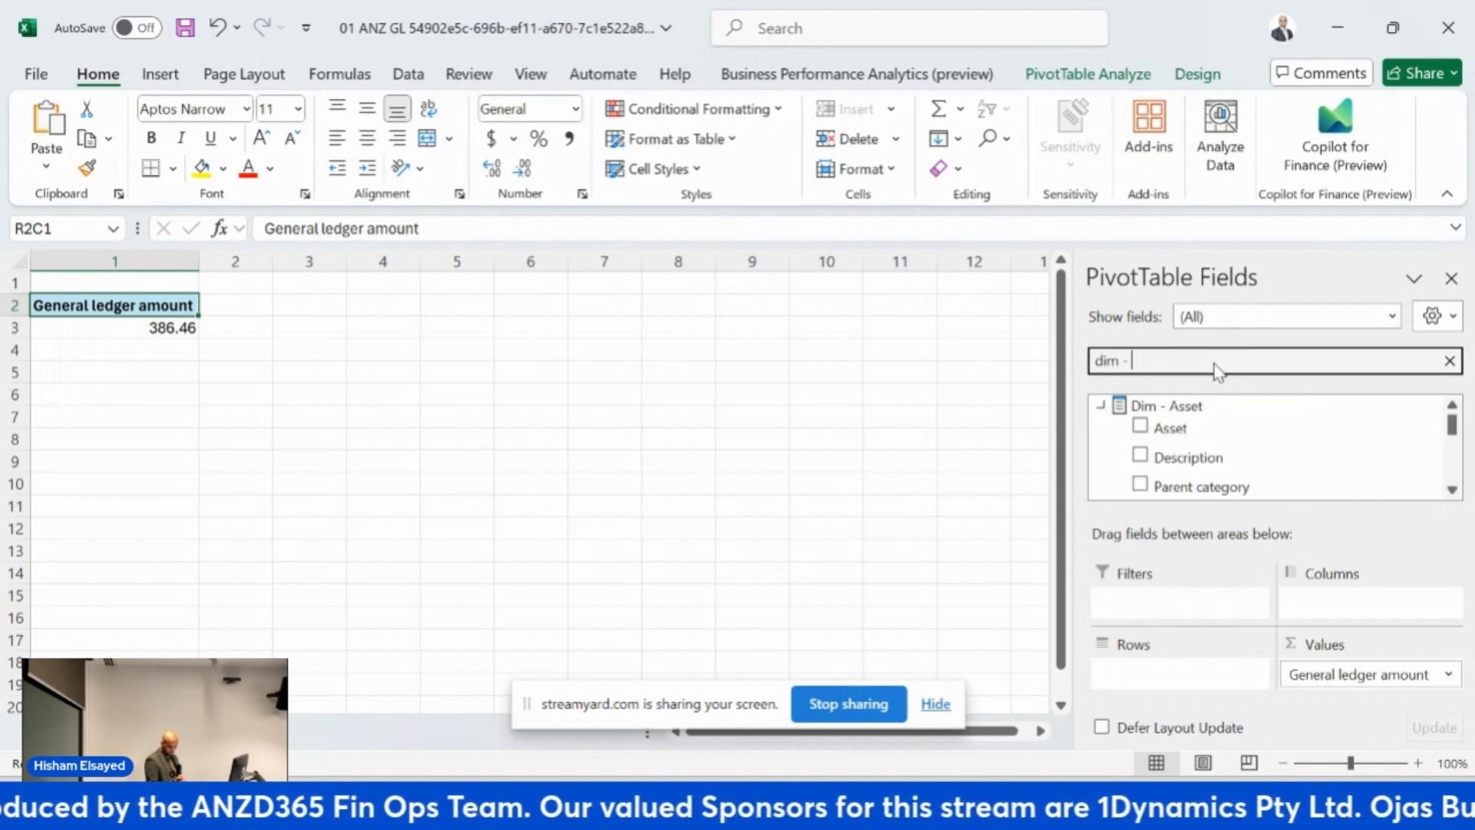
drag(1452, 420, 1451, 438)
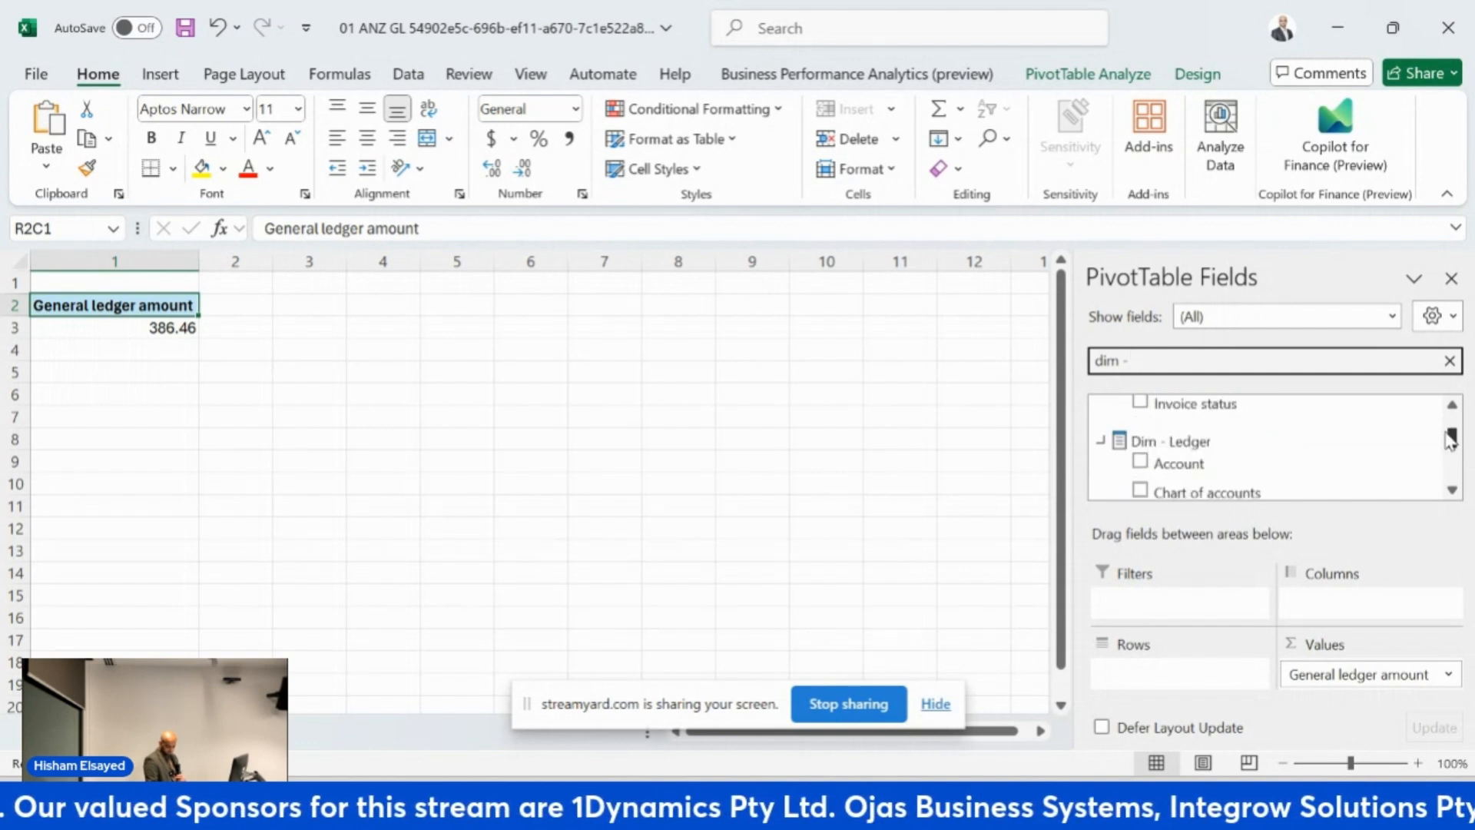
click(1452, 490)
click(1453, 490)
click(1452, 490)
click(1452, 489)
click(1452, 489)
click(1452, 490)
click(1452, 490)
click(1452, 489)
click(1452, 490)
click(1452, 489)
click(1452, 490)
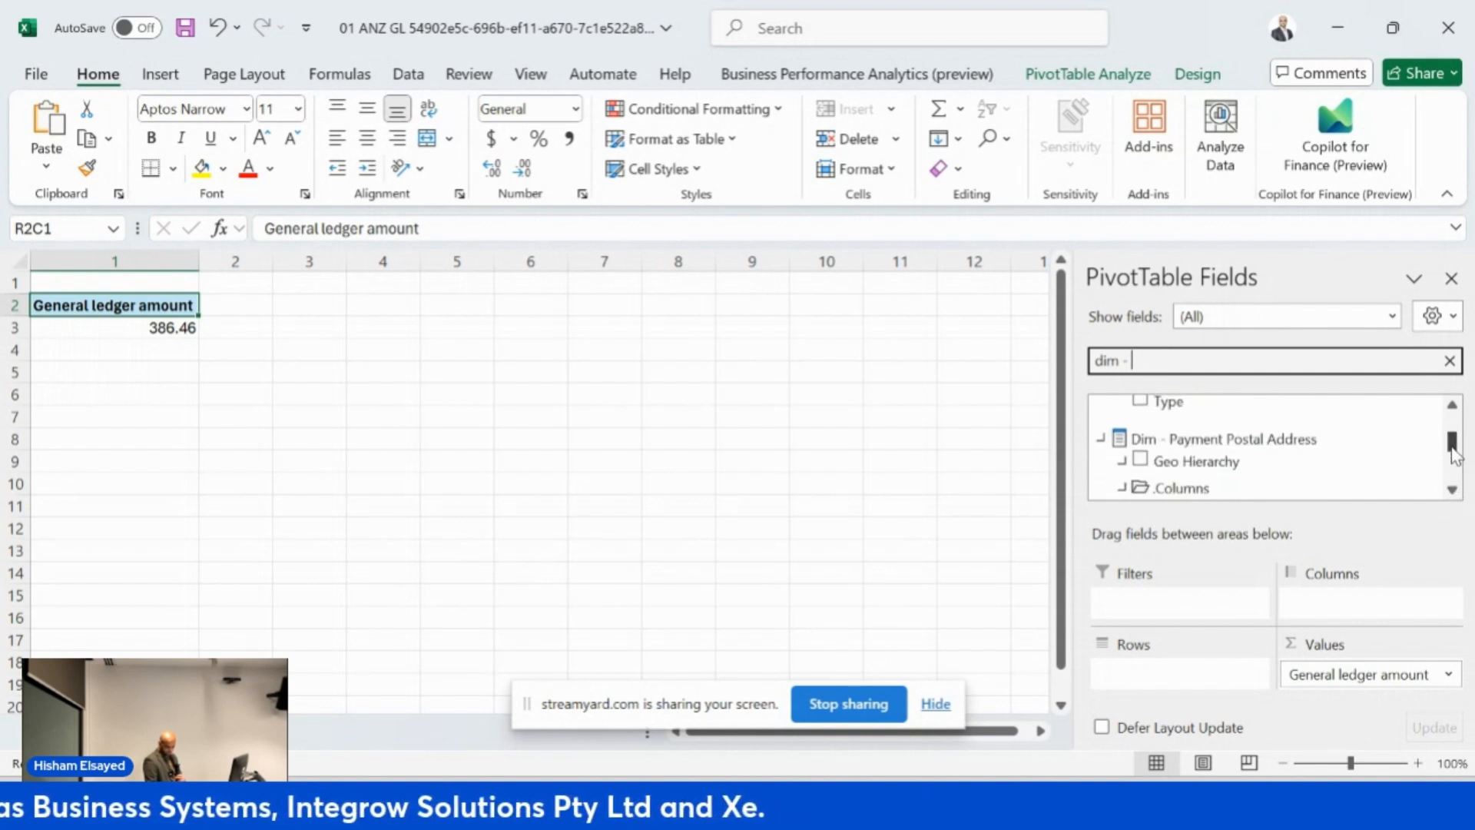
drag(1452, 449, 1451, 433)
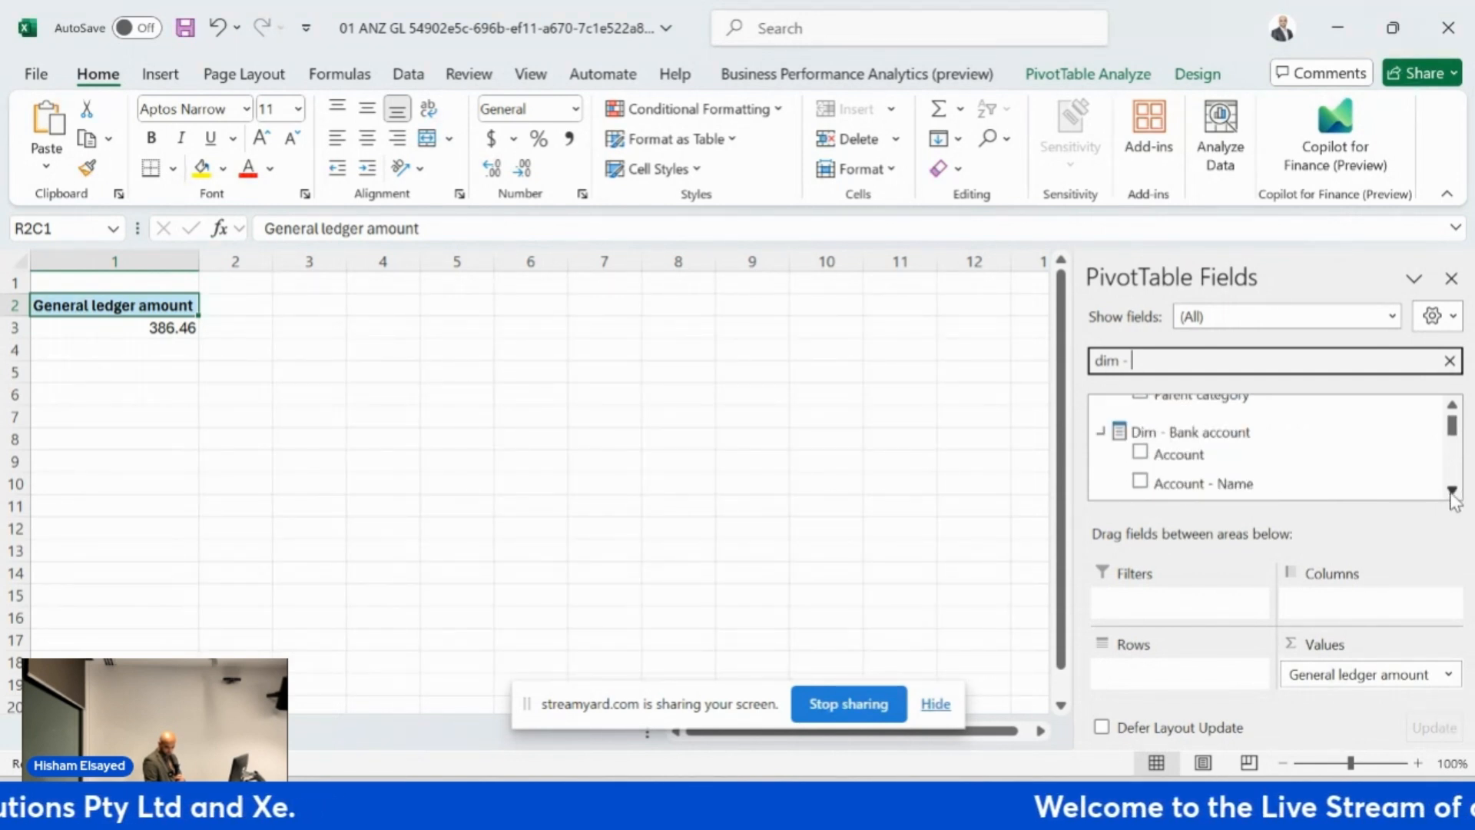
Go through the dimension fields again from Dim - Bank account to Dim - Invoice status, including the Columns folder.
click(1453, 492)
click(1452, 492)
click(1453, 492)
click(1452, 492)
click(1452, 492)
click(1452, 492)
click(1452, 492)
click(1453, 492)
click(1452, 491)
click(1452, 492)
click(1453, 492)
click(1452, 491)
click(1453, 492)
click(1452, 492)
click(1452, 492)
click(1452, 492)
click(1452, 492)
click(1453, 492)
click(1453, 492)
click(1452, 492)
click(1452, 492)
click(1452, 492)
click(1452, 492)
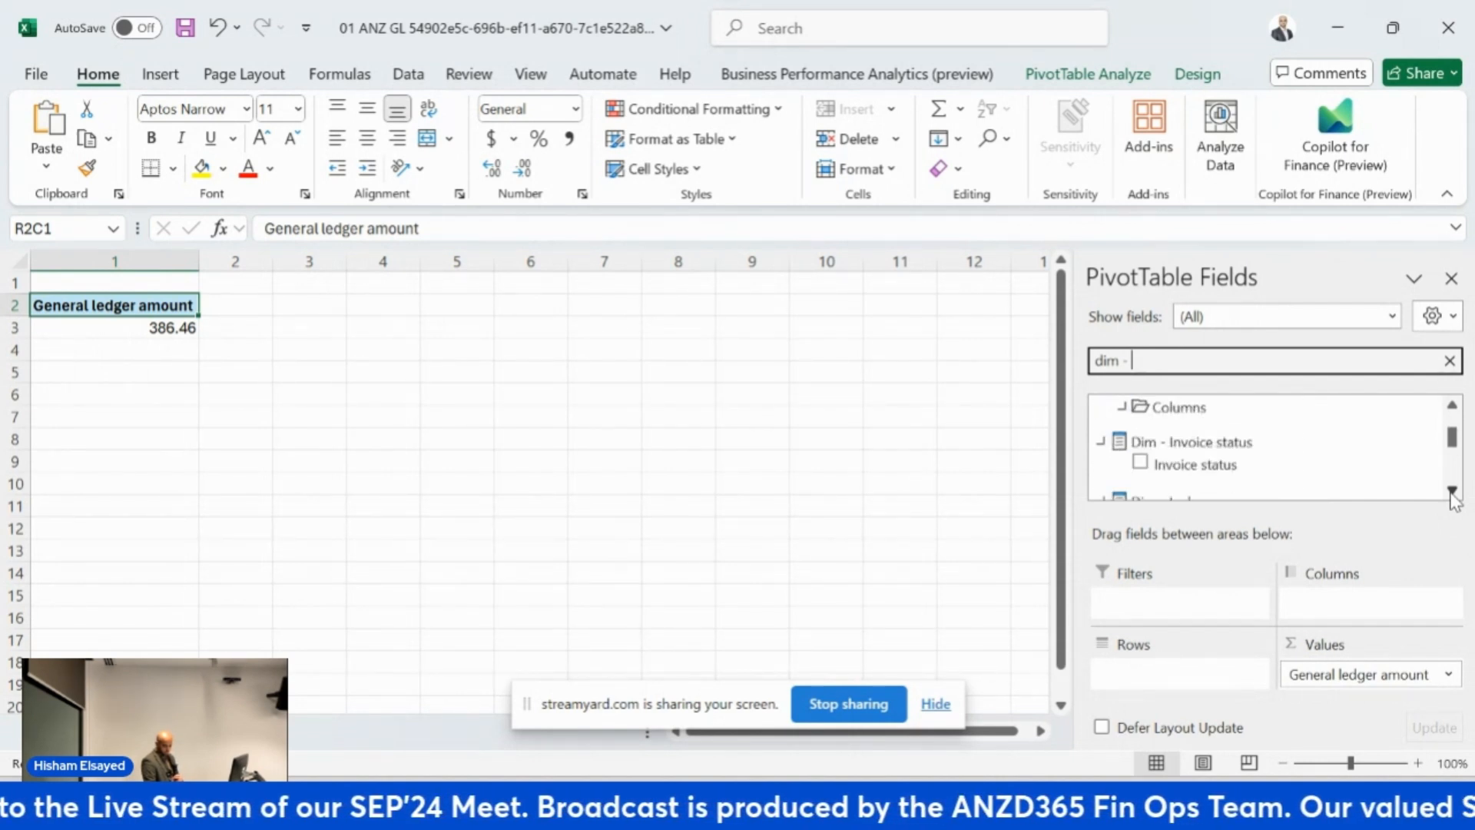
click(1128, 411)
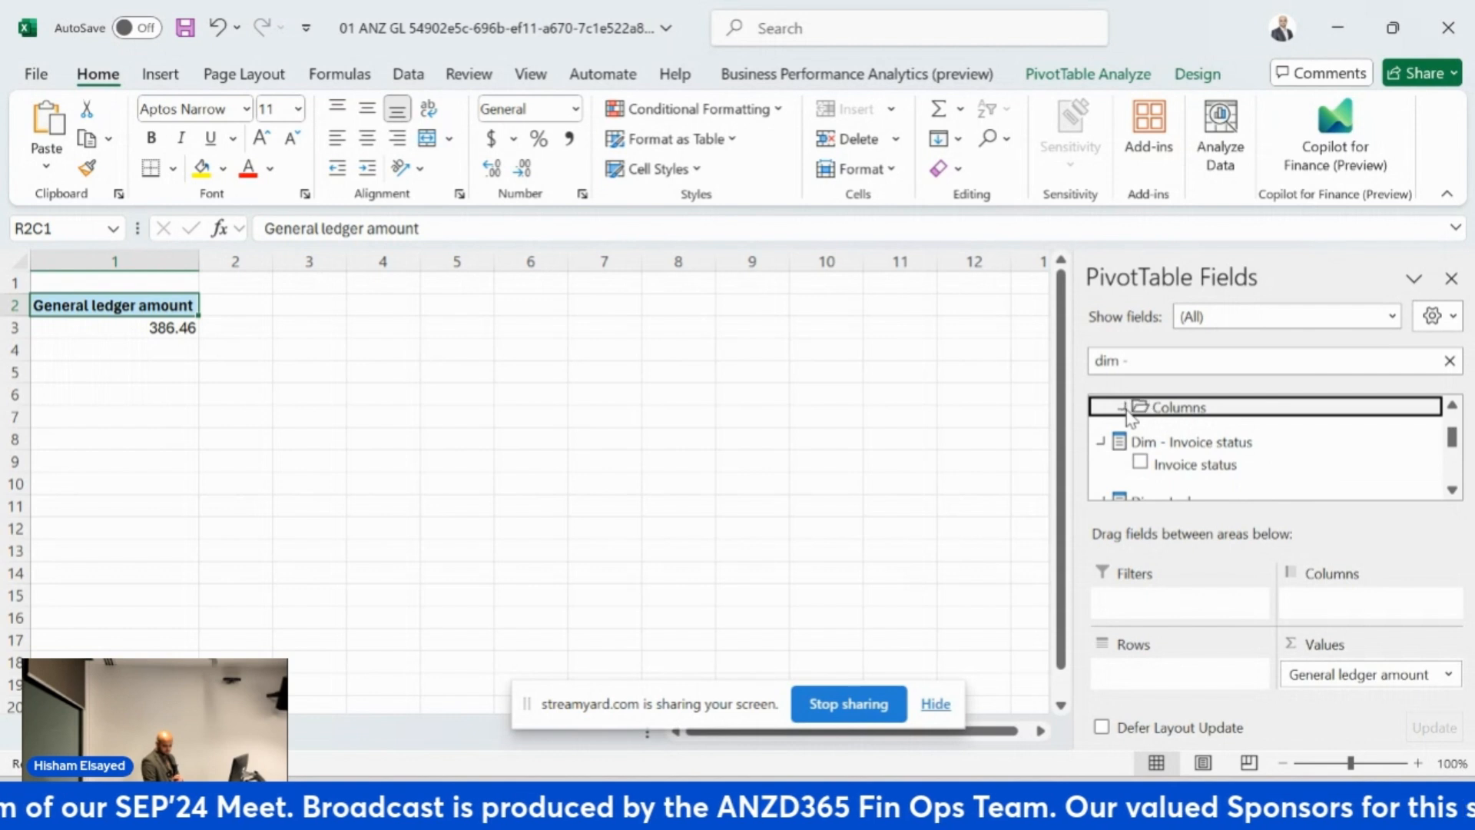
Clear the PivotTable field search and search the fields for "dim".
click(1153, 359)
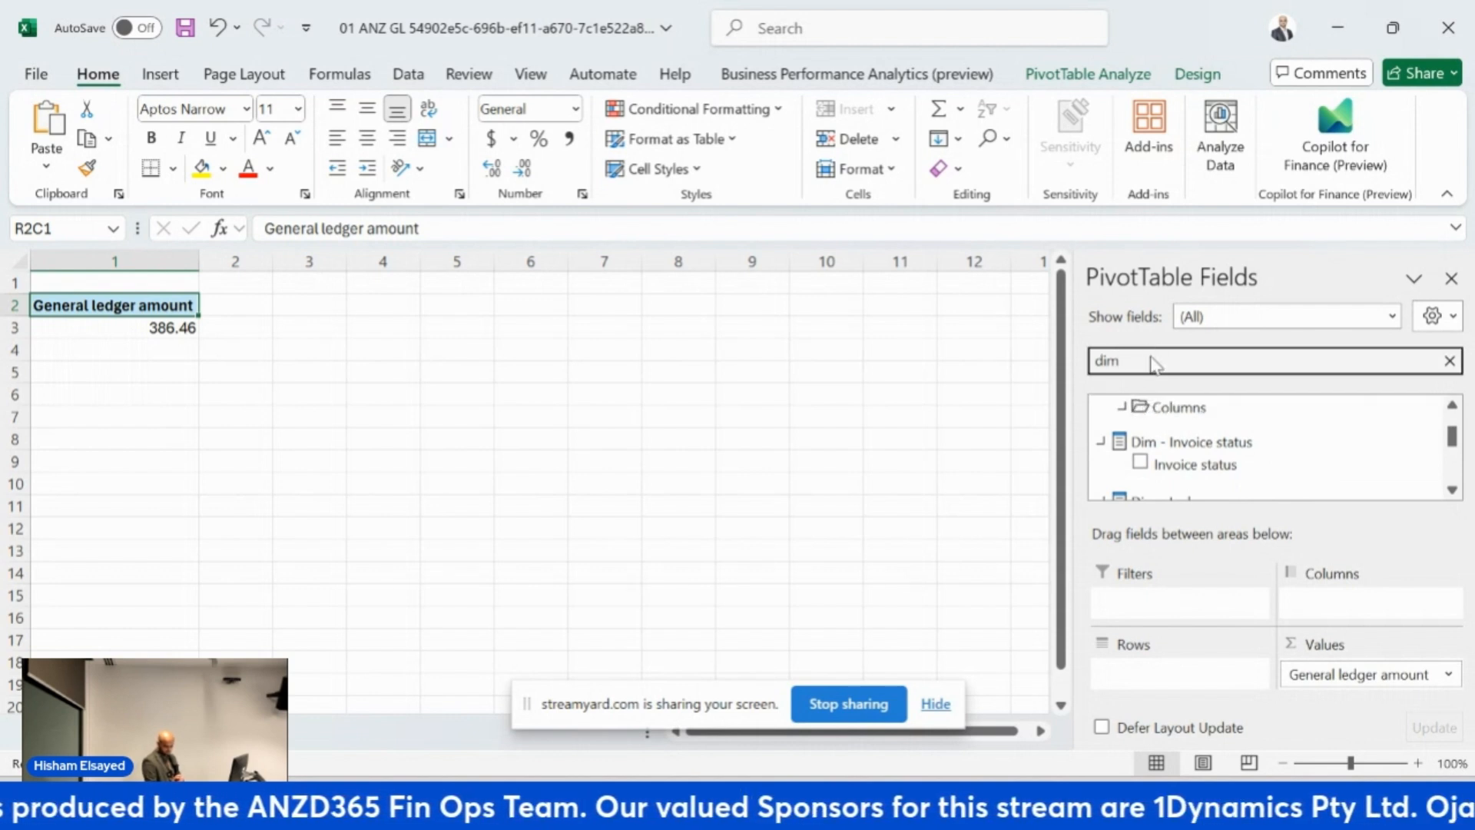
key(BackSpace)
key(BackSpace)
key(BackSpace)
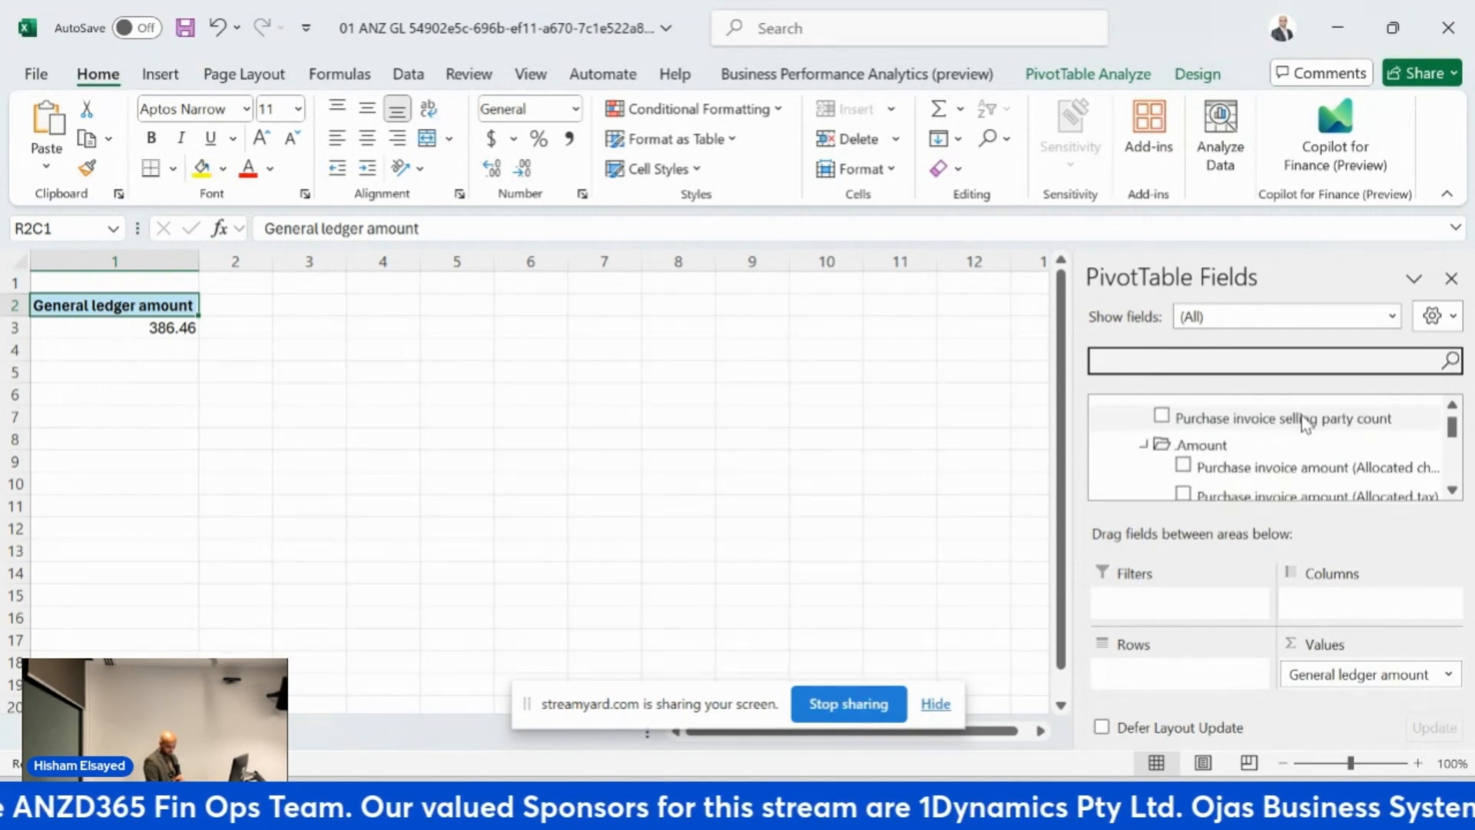
text(dim)
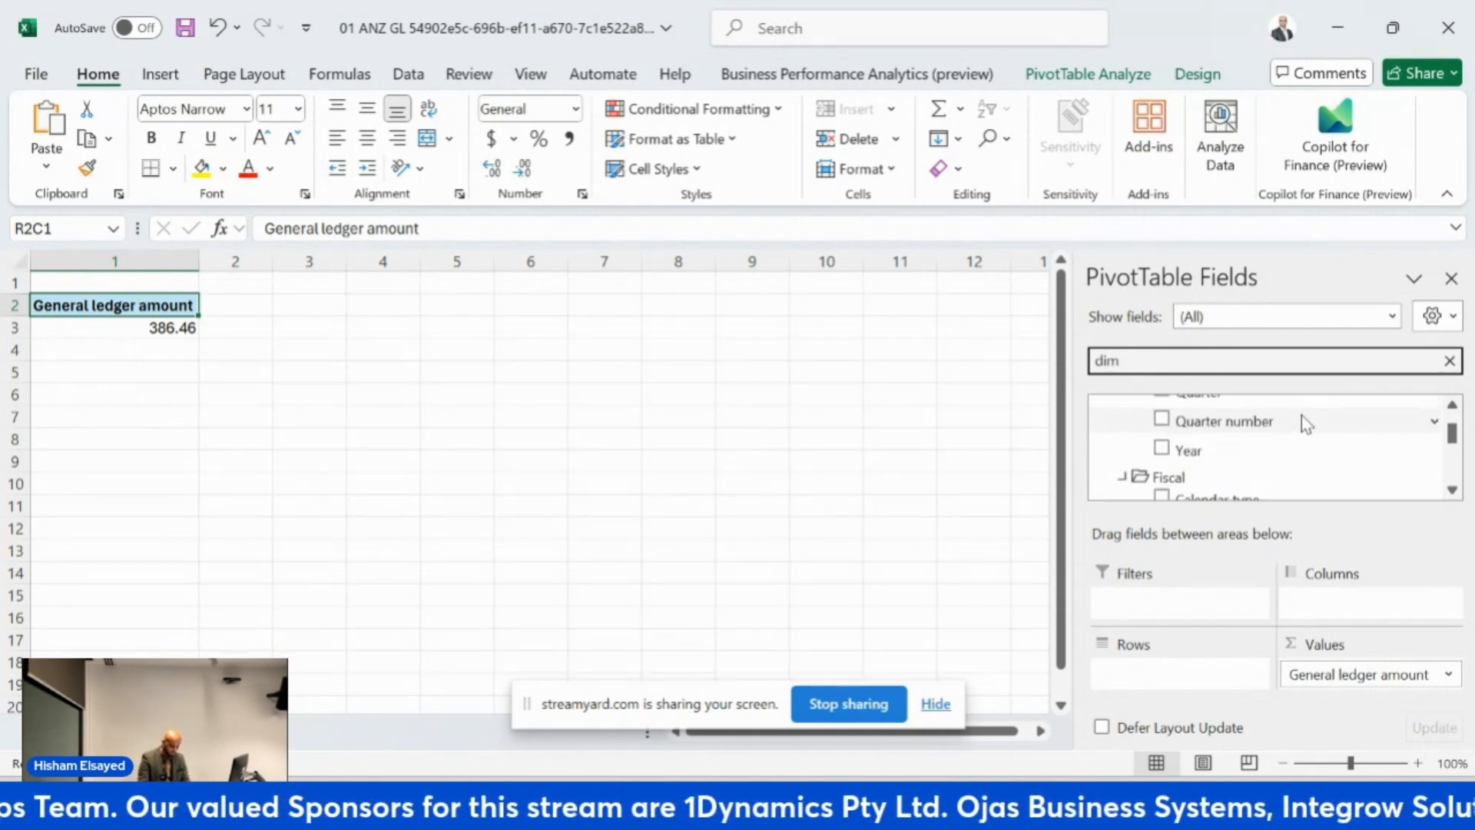
right_click(1455, 437)
click(1246, 452)
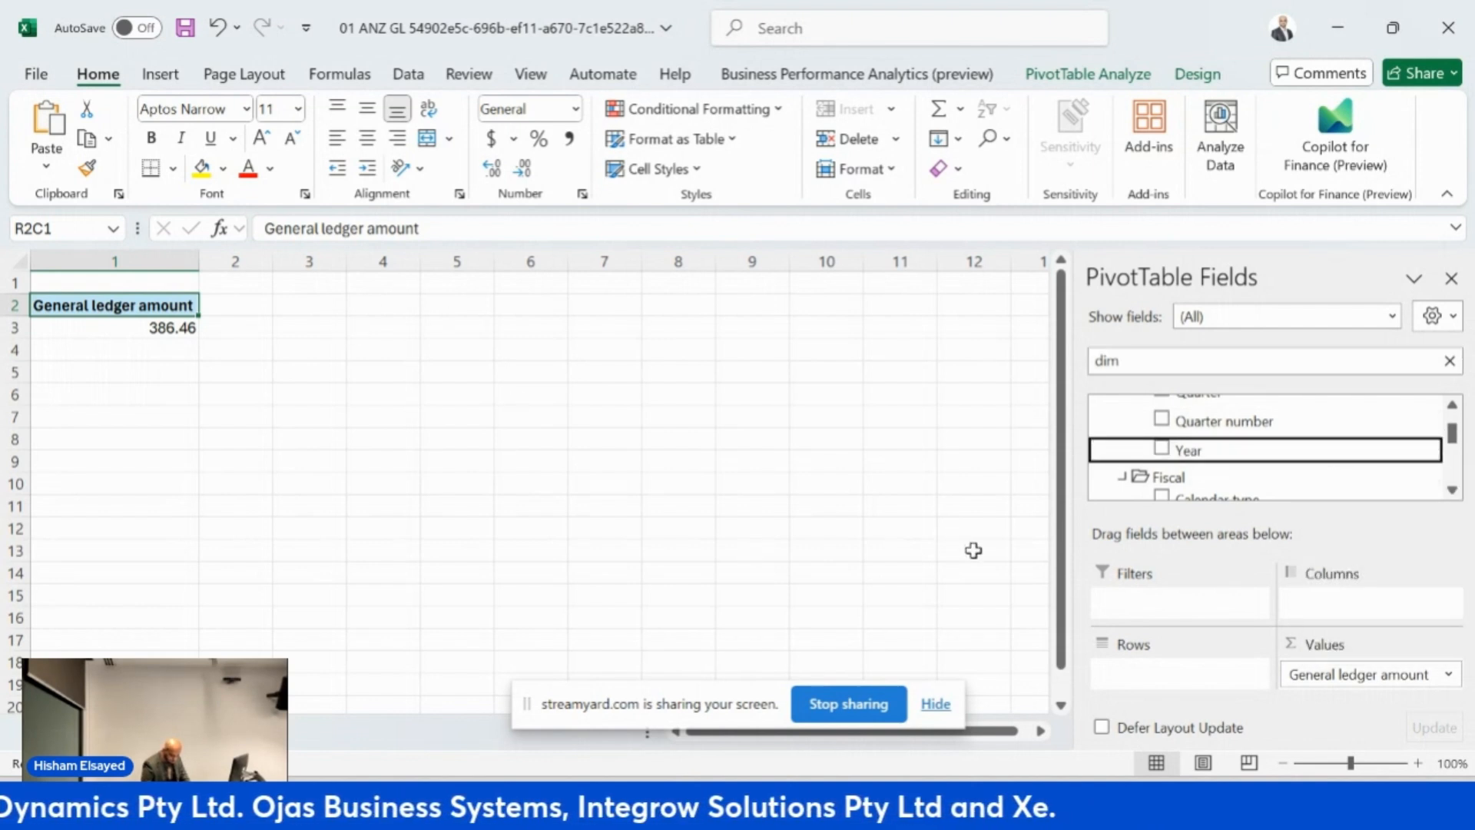
Add Account - Name from the Columns folder of Dim - General ledger account to the PivotTable rows.
scroll(1455, 493, down, 10)
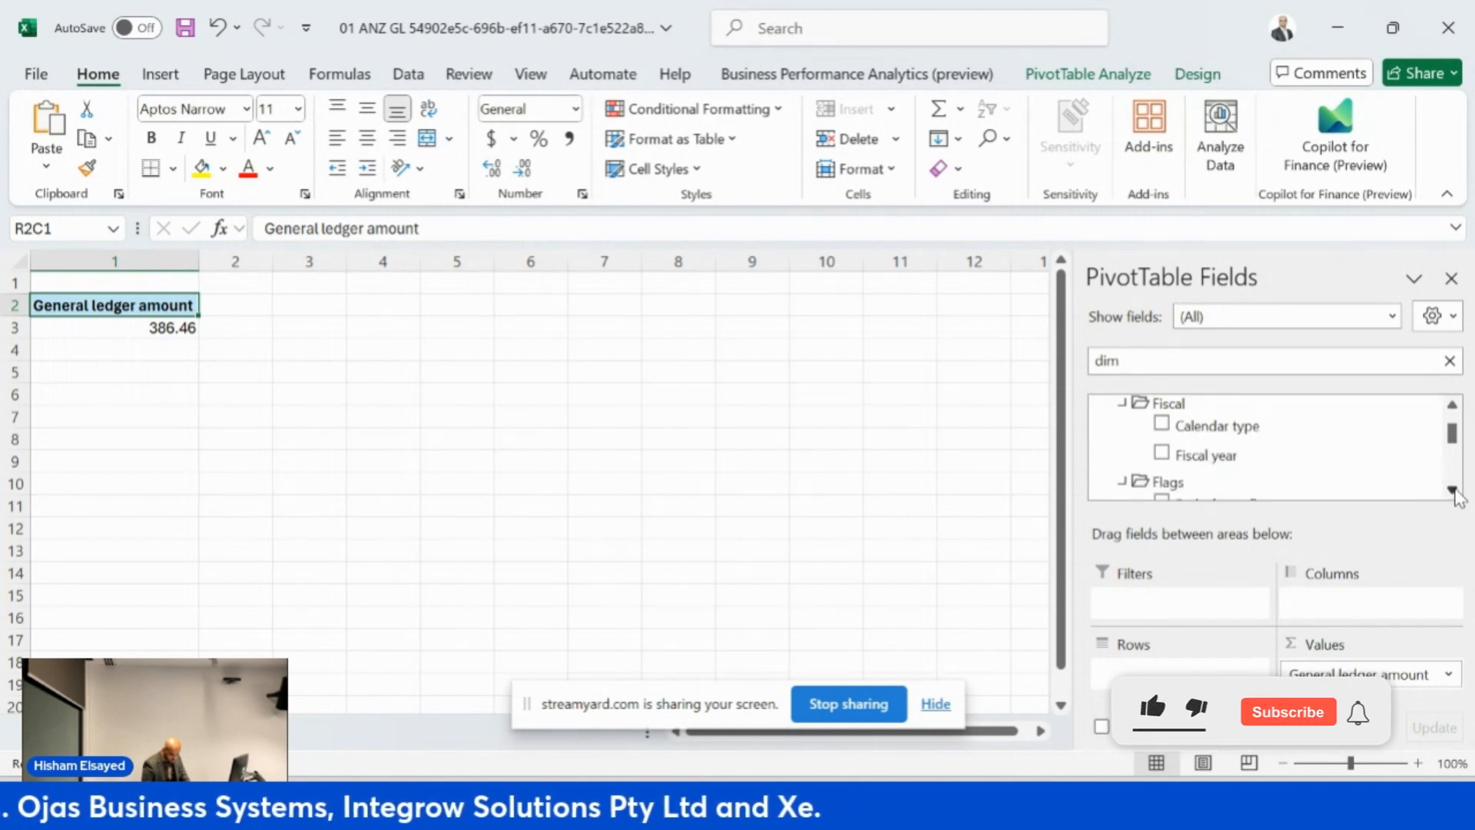
scroll(1458, 495, down, 10)
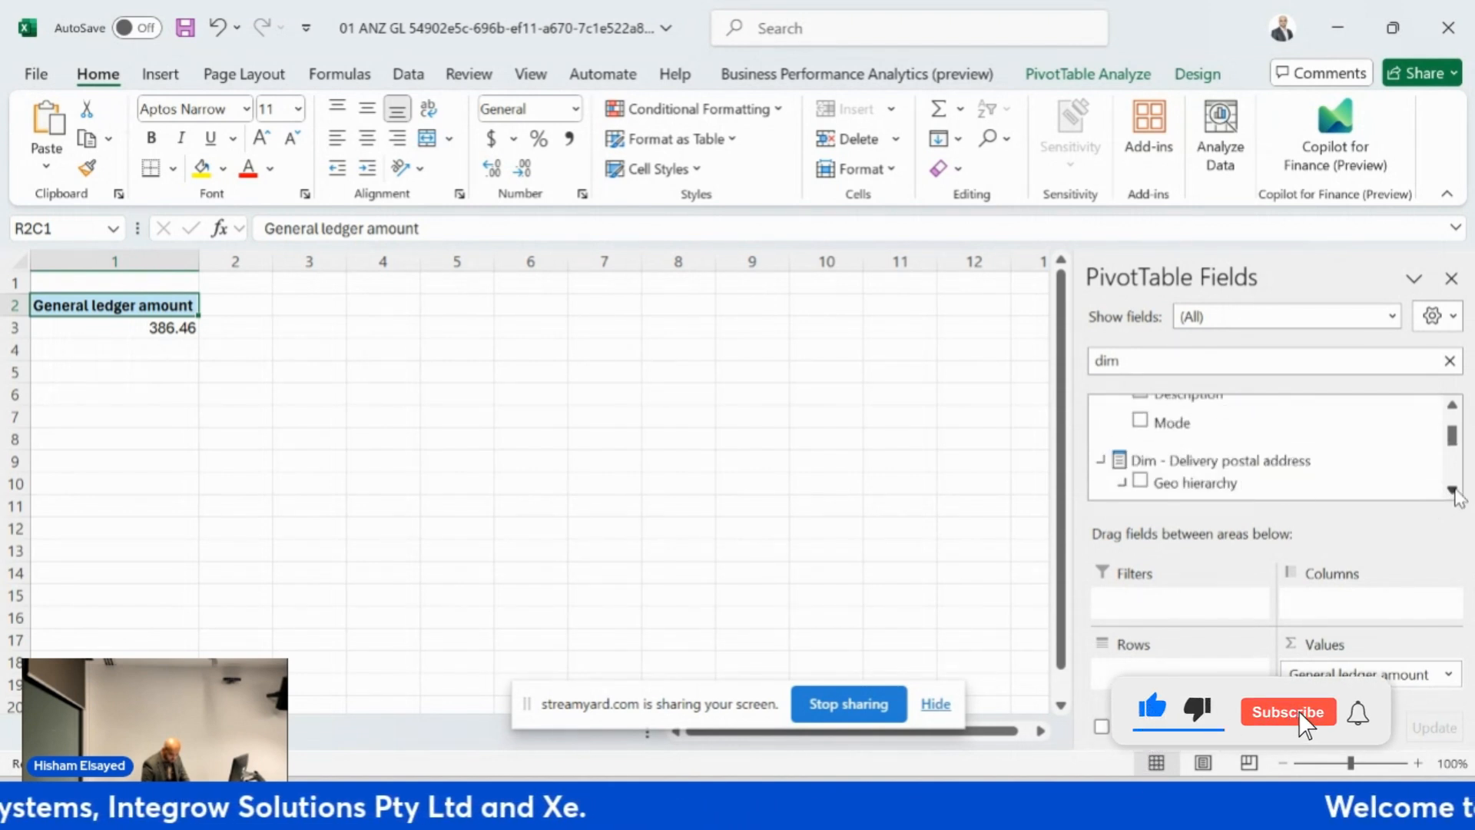
scroll(1455, 493, down, 6)
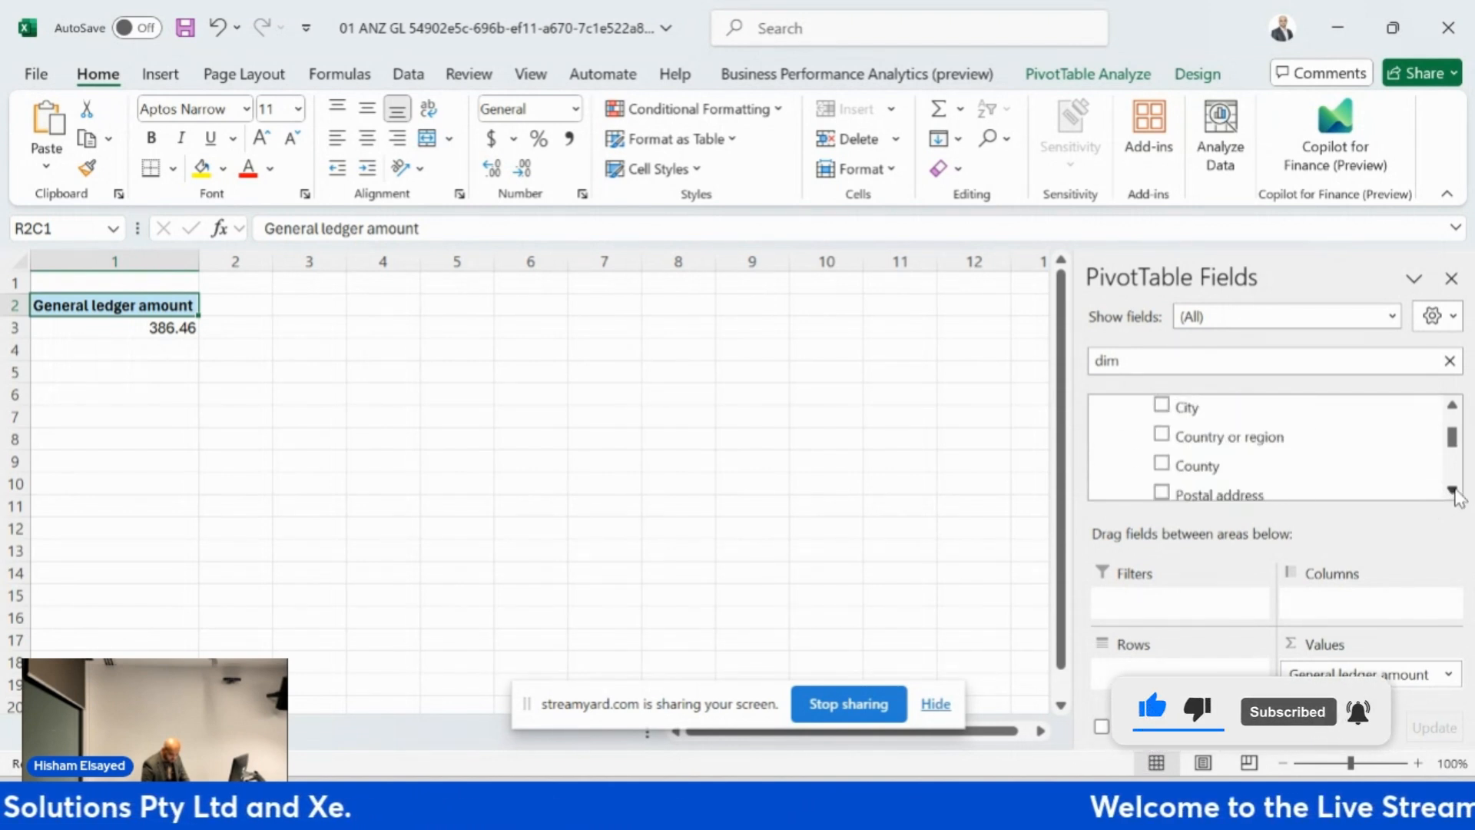
scroll(1455, 493, down, 6)
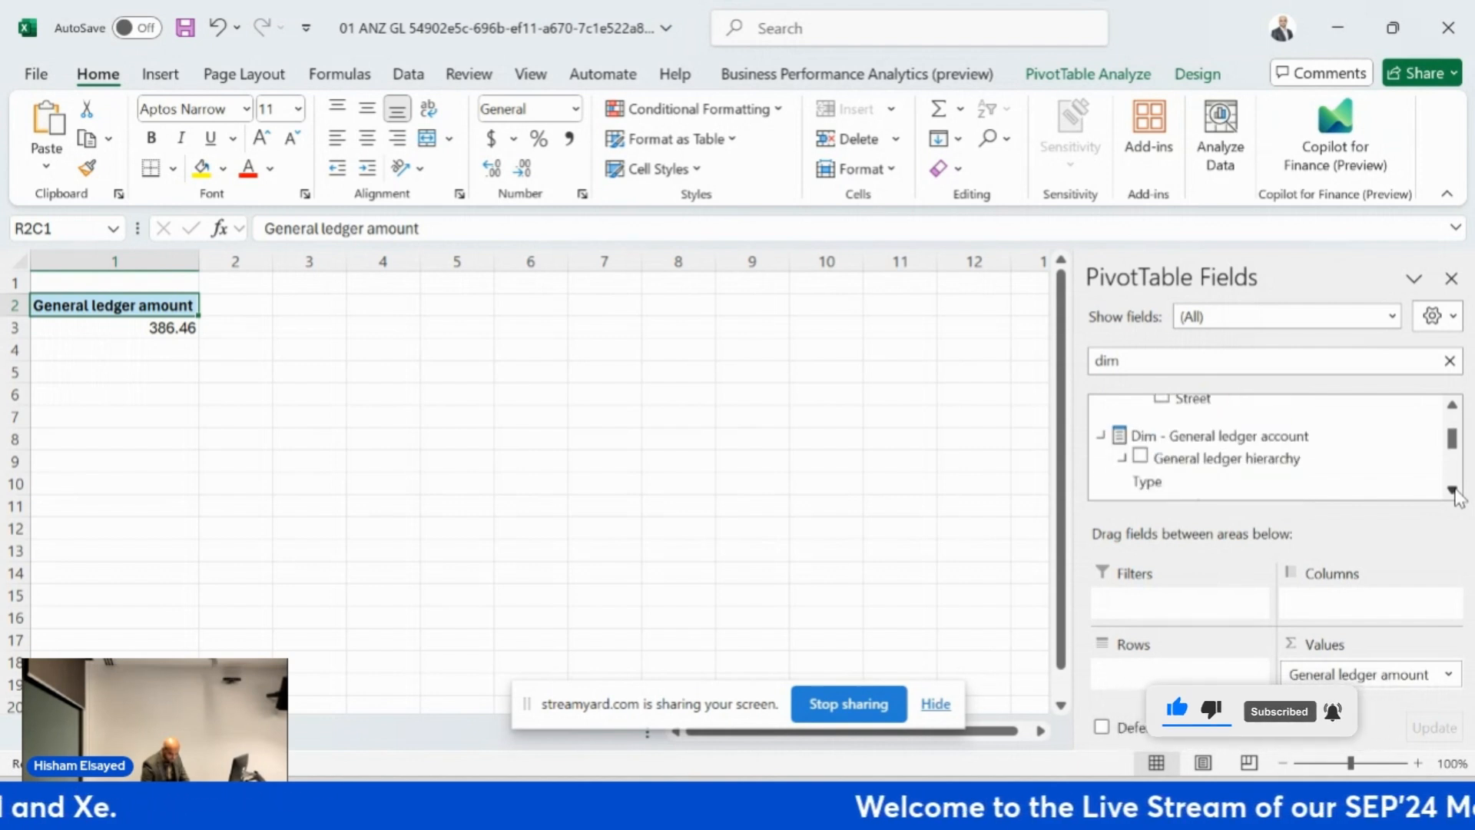
scroll(1455, 493, down, 2)
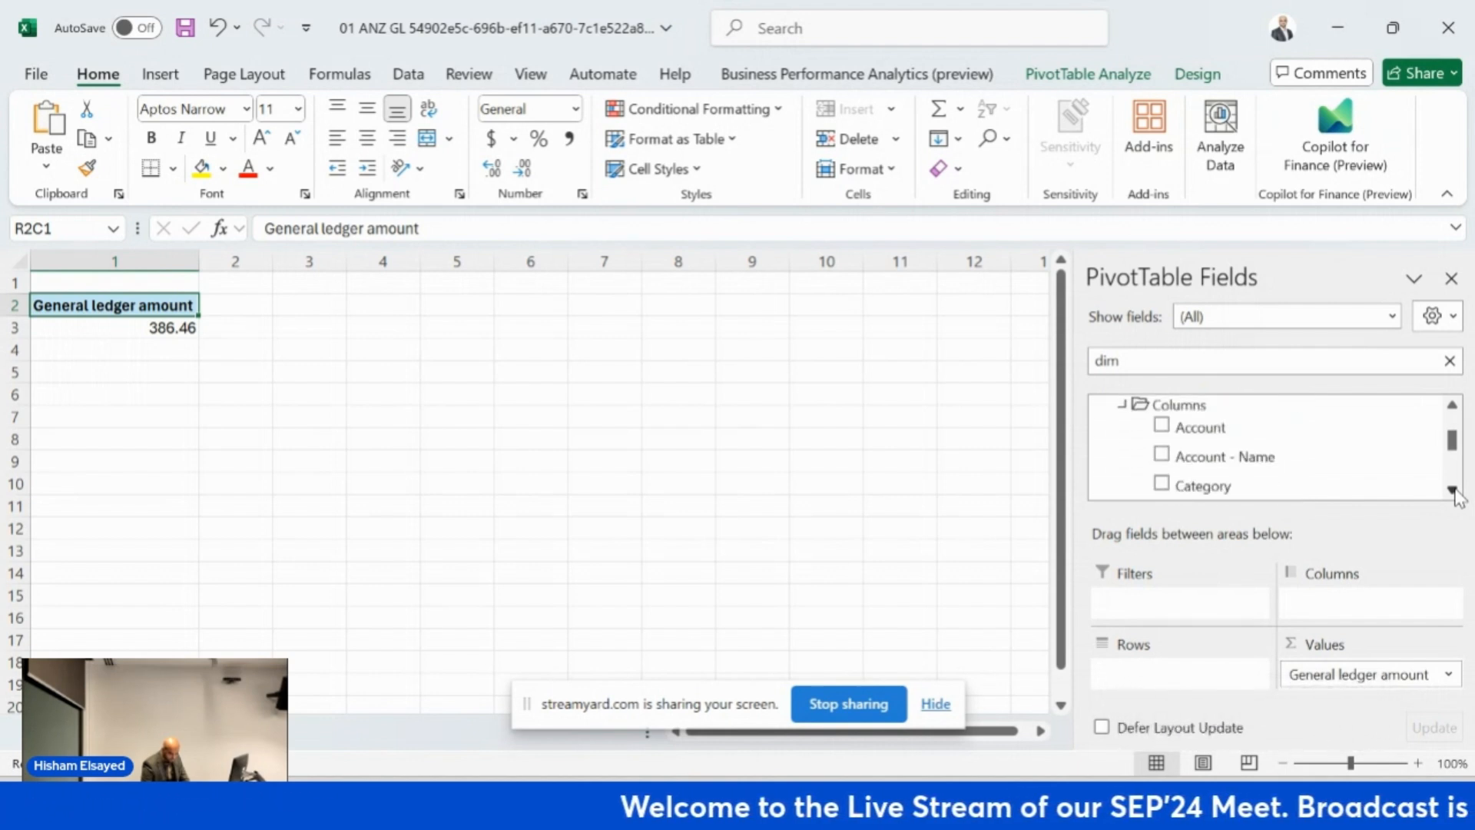
drag(1323, 461, 1227, 670)
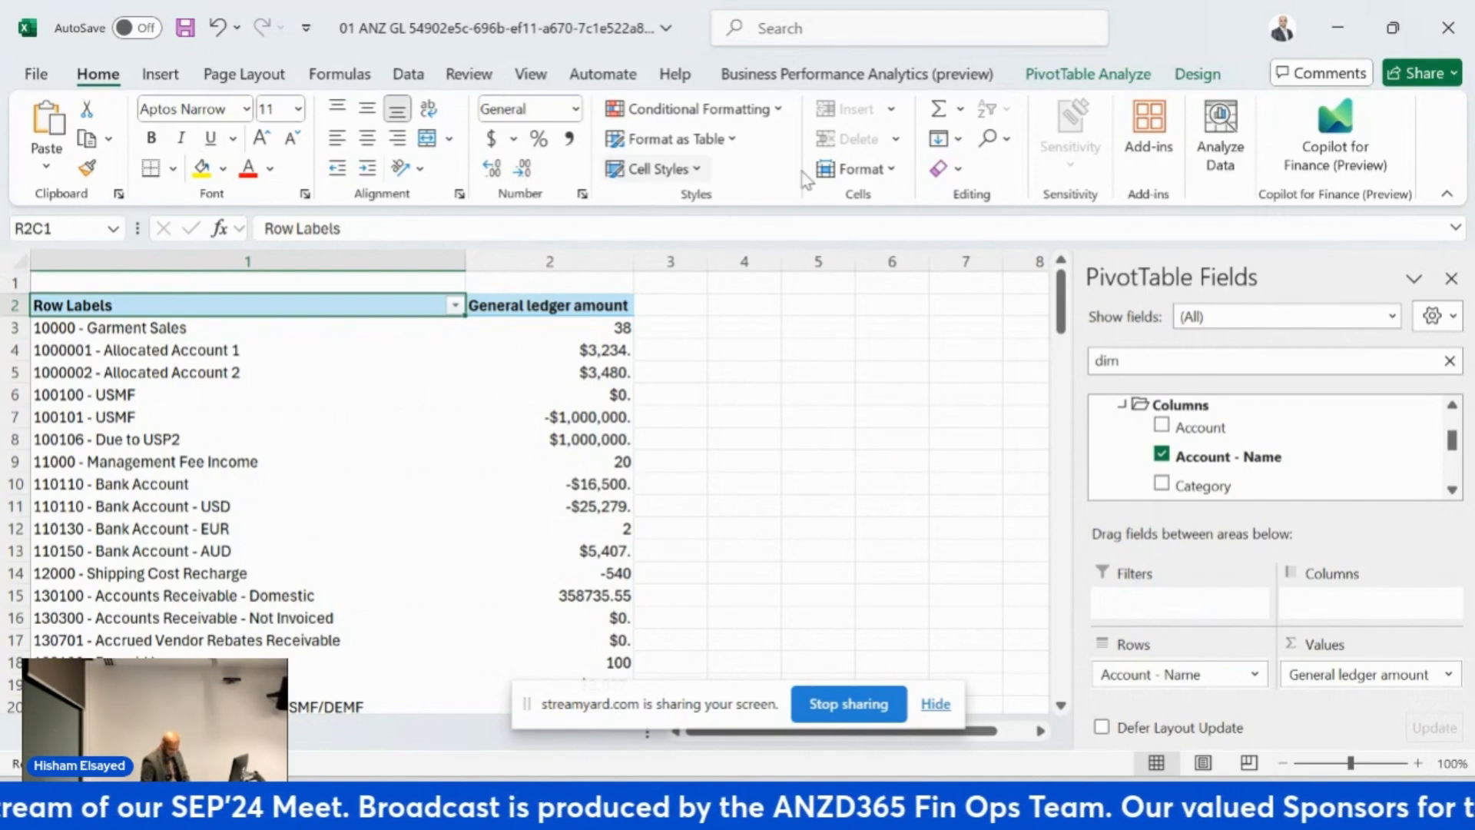
Search the PivotTable fields for "fact", look through the matches, and narrow the search to "fact - gen".
click(1158, 358)
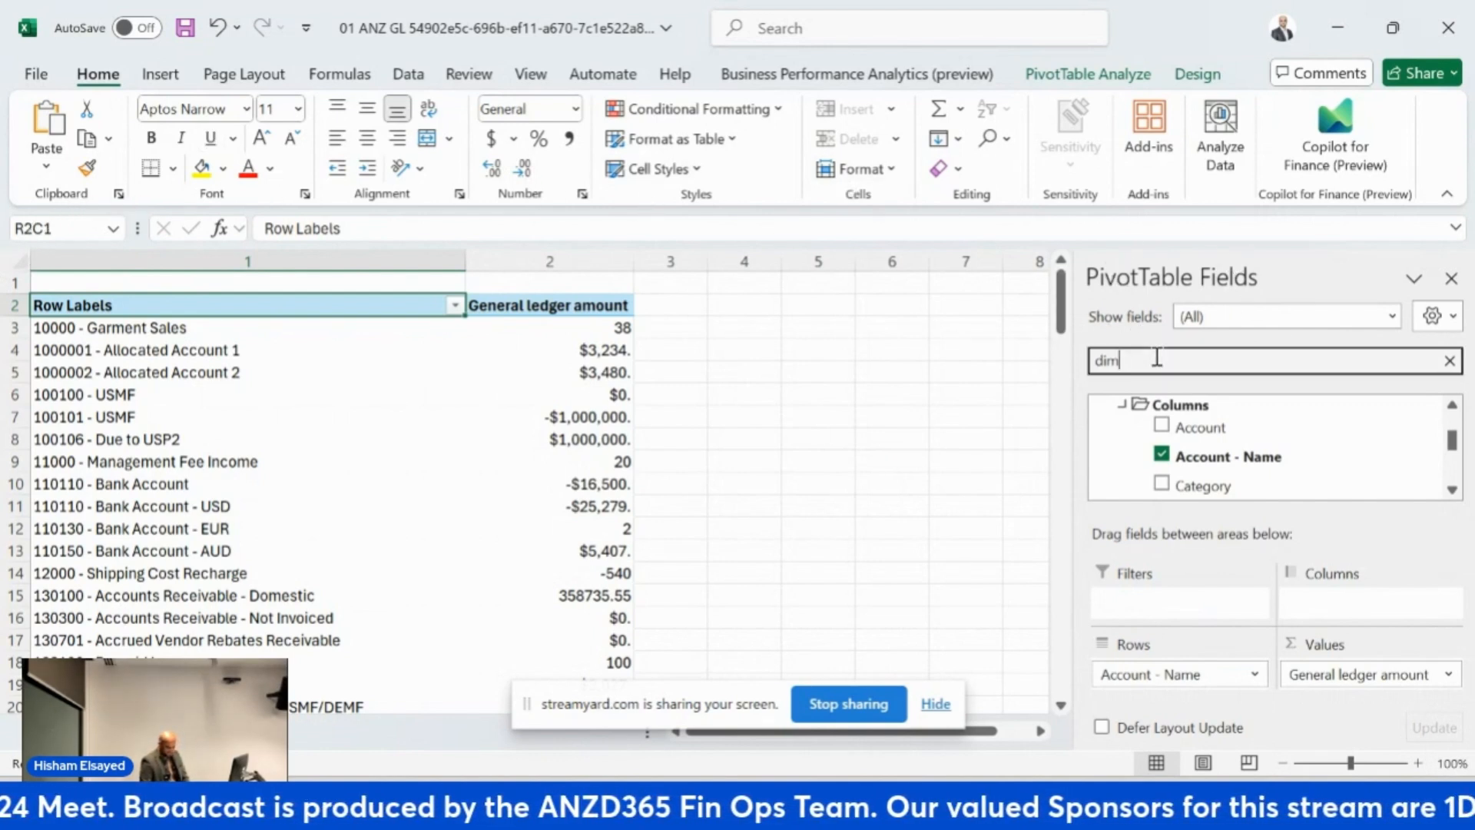
key(BackSpace)
key(BackSpace)
key(BackSpace)
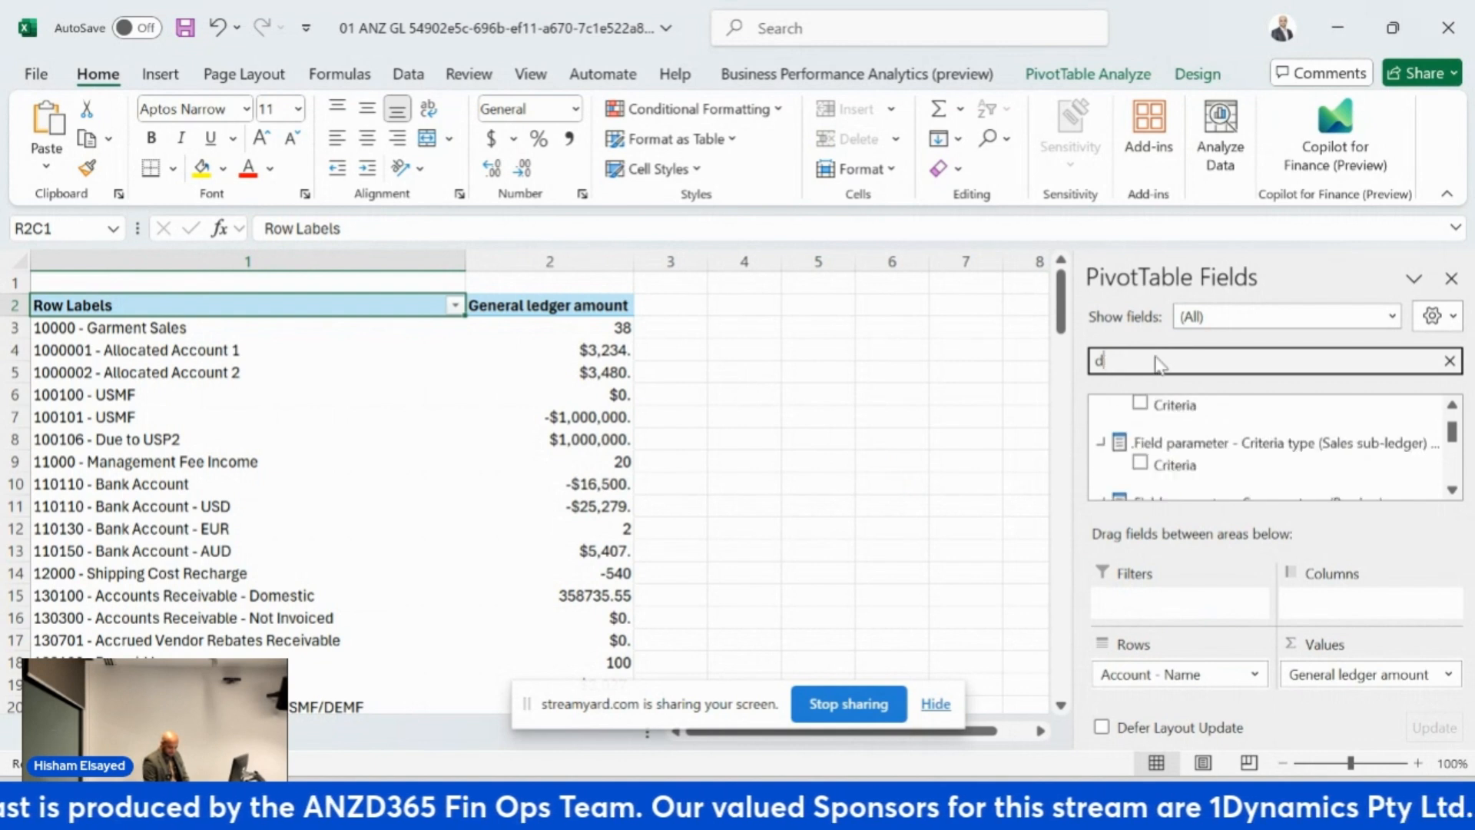
text(fact)
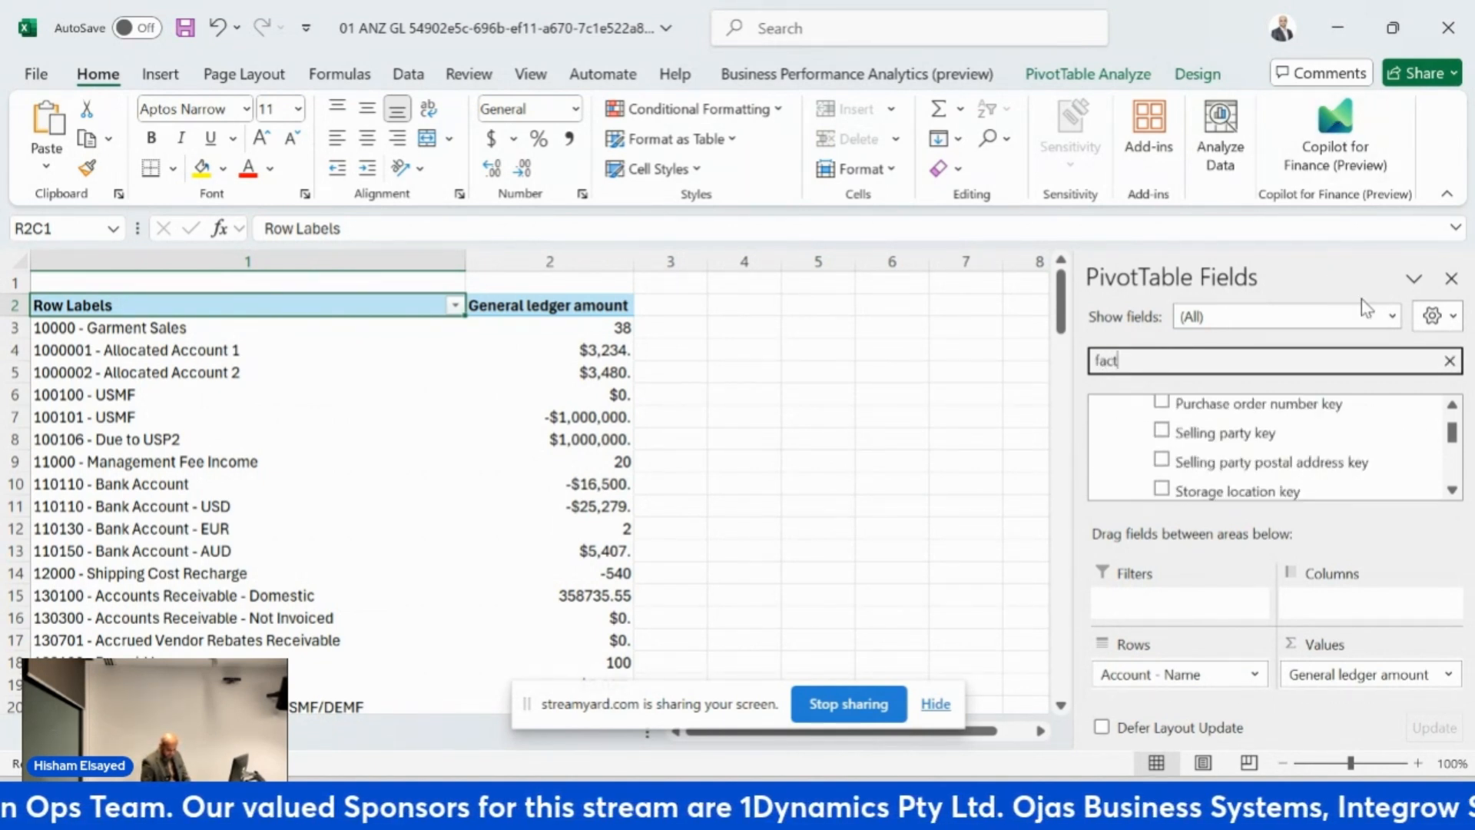
scroll(1451, 496, down, 10)
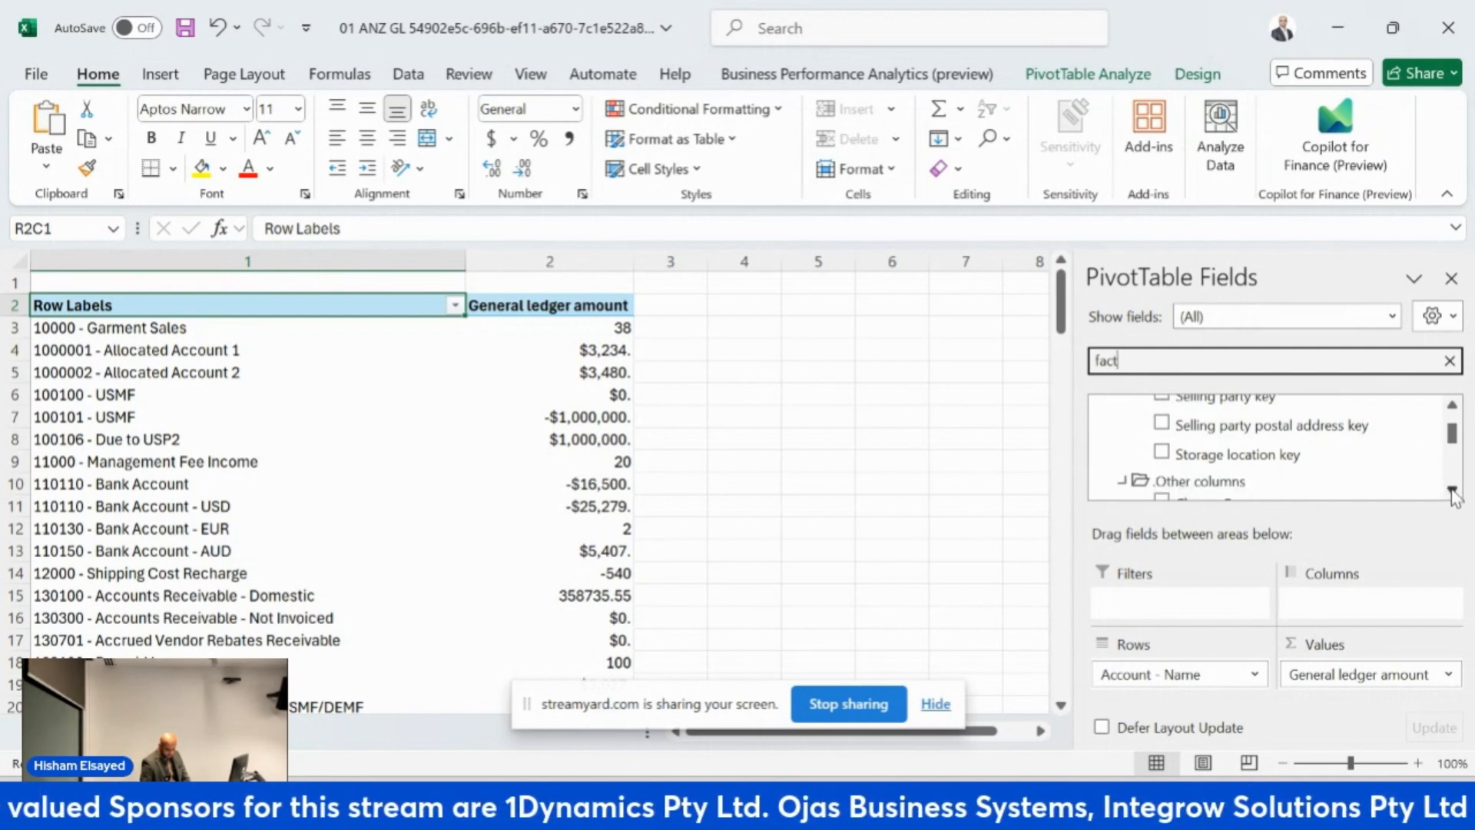
scroll(1452, 496, down, 5)
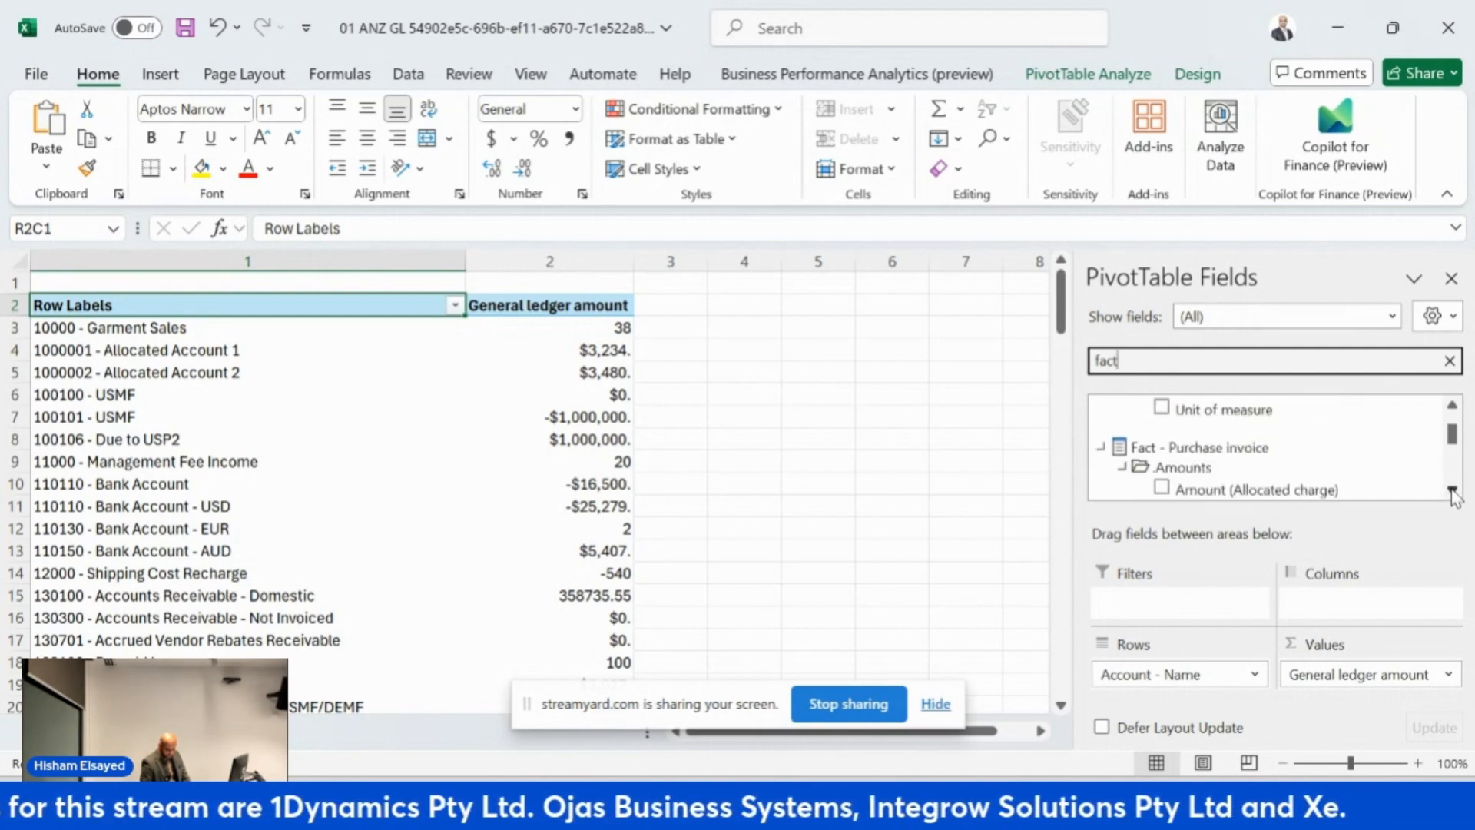
drag(1453, 437, 1427, 389)
text(- gen)
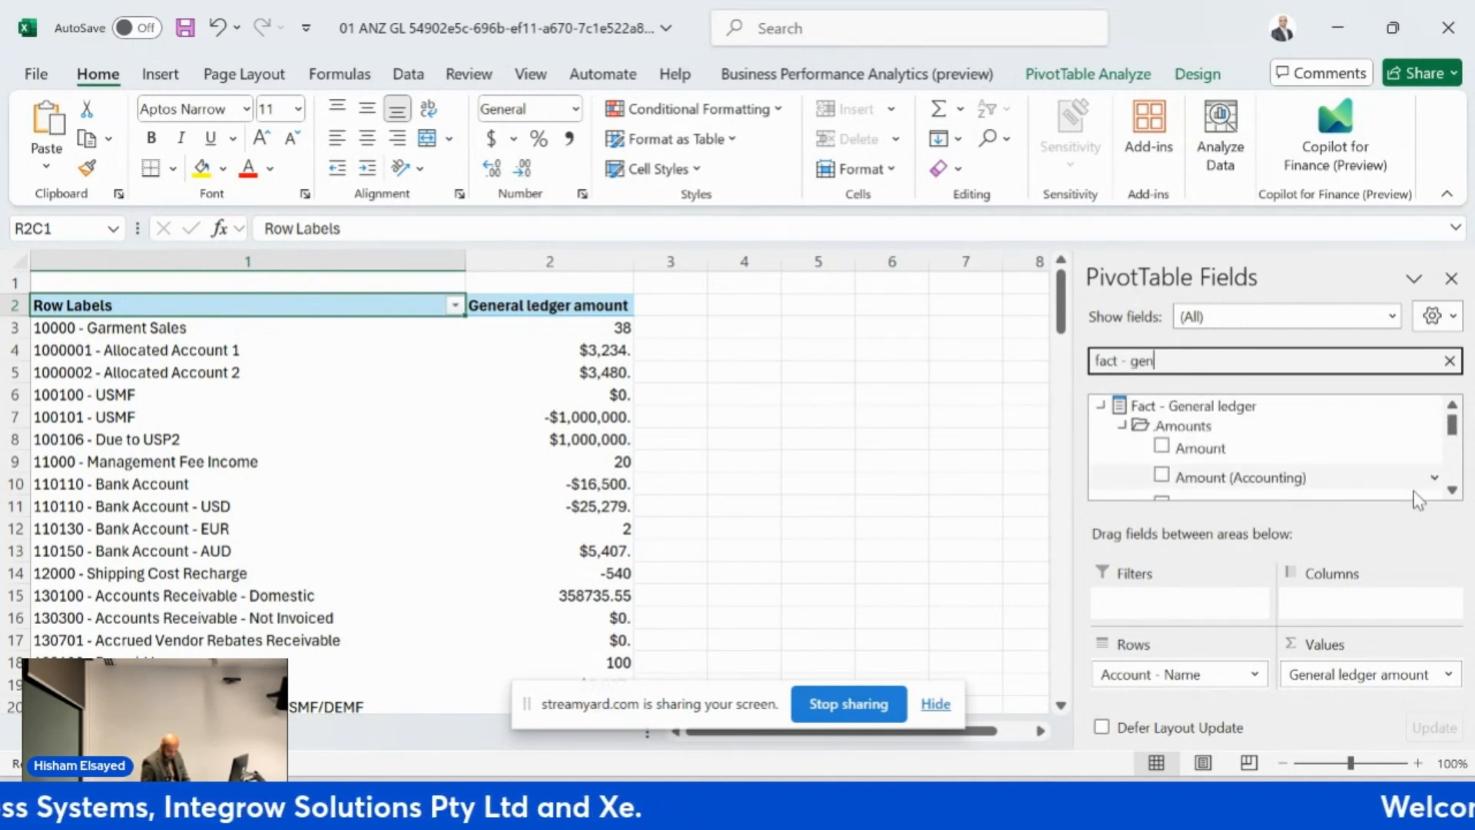
Add the Currency field of Fact - General ledger to the PivotTable rows.
click(1452, 490)
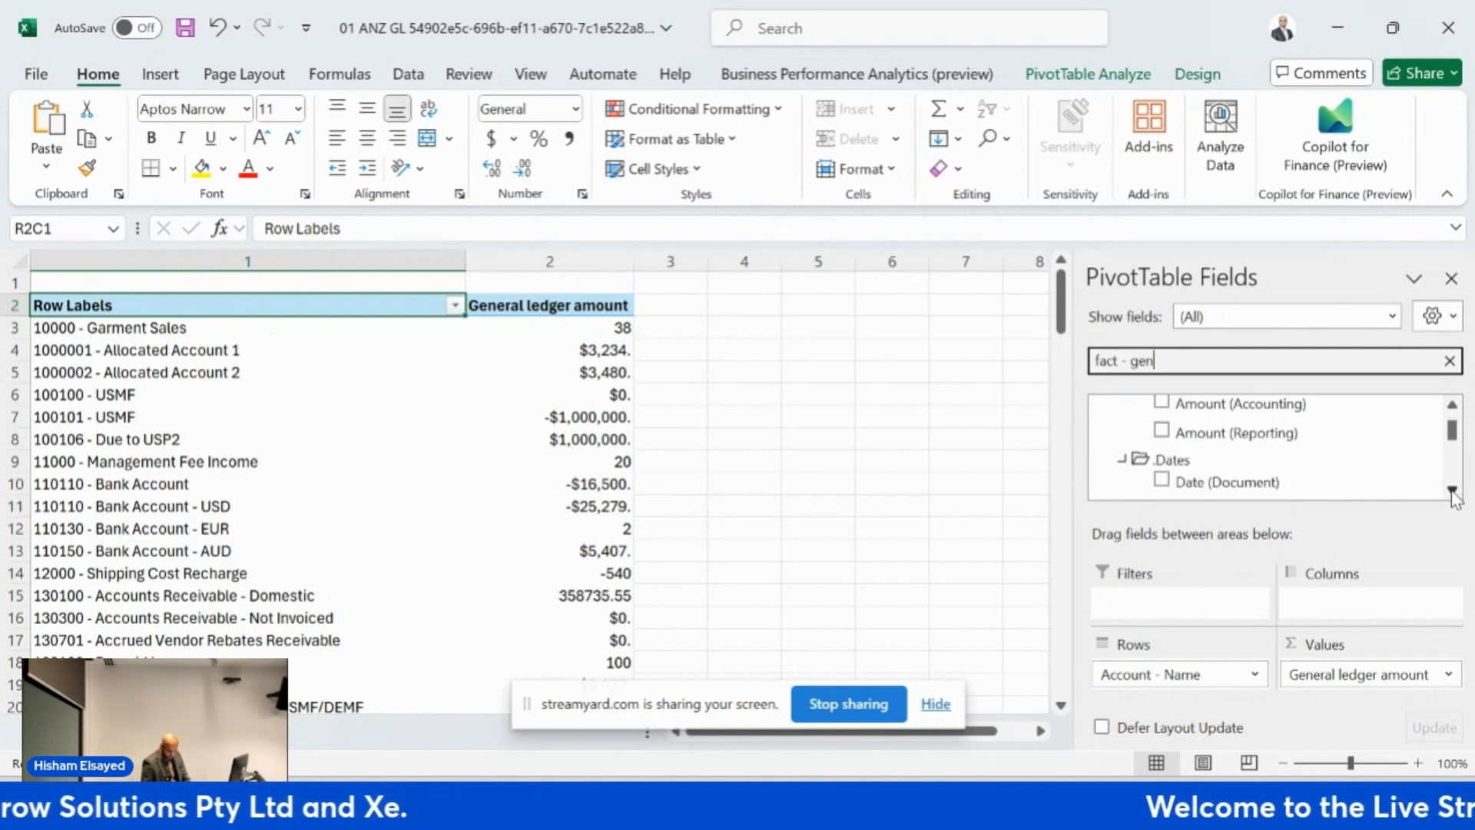
click(1452, 490)
click(1452, 491)
click(1452, 490)
click(1452, 491)
click(1452, 490)
click(1452, 490)
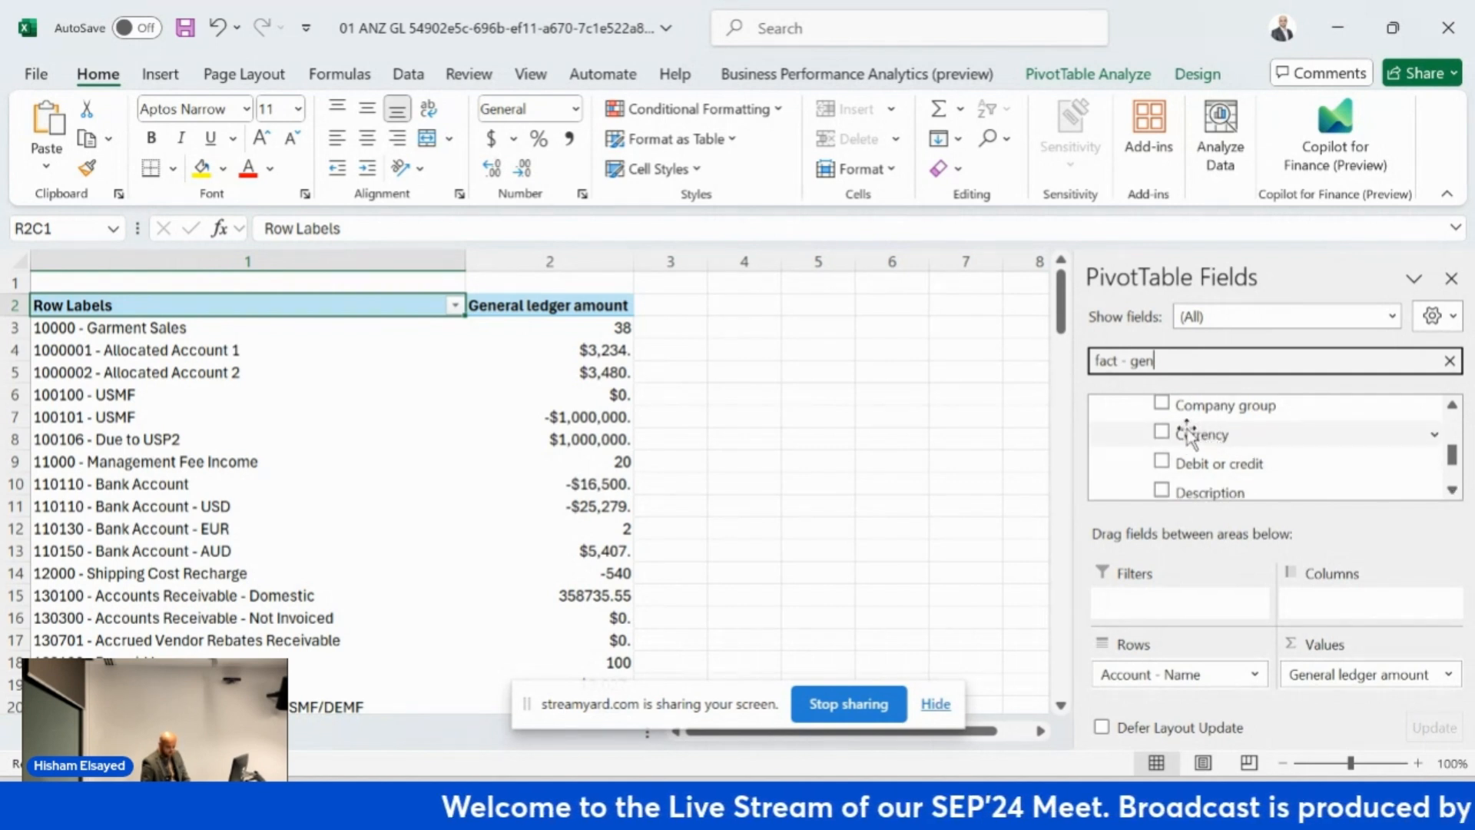
click(1164, 434)
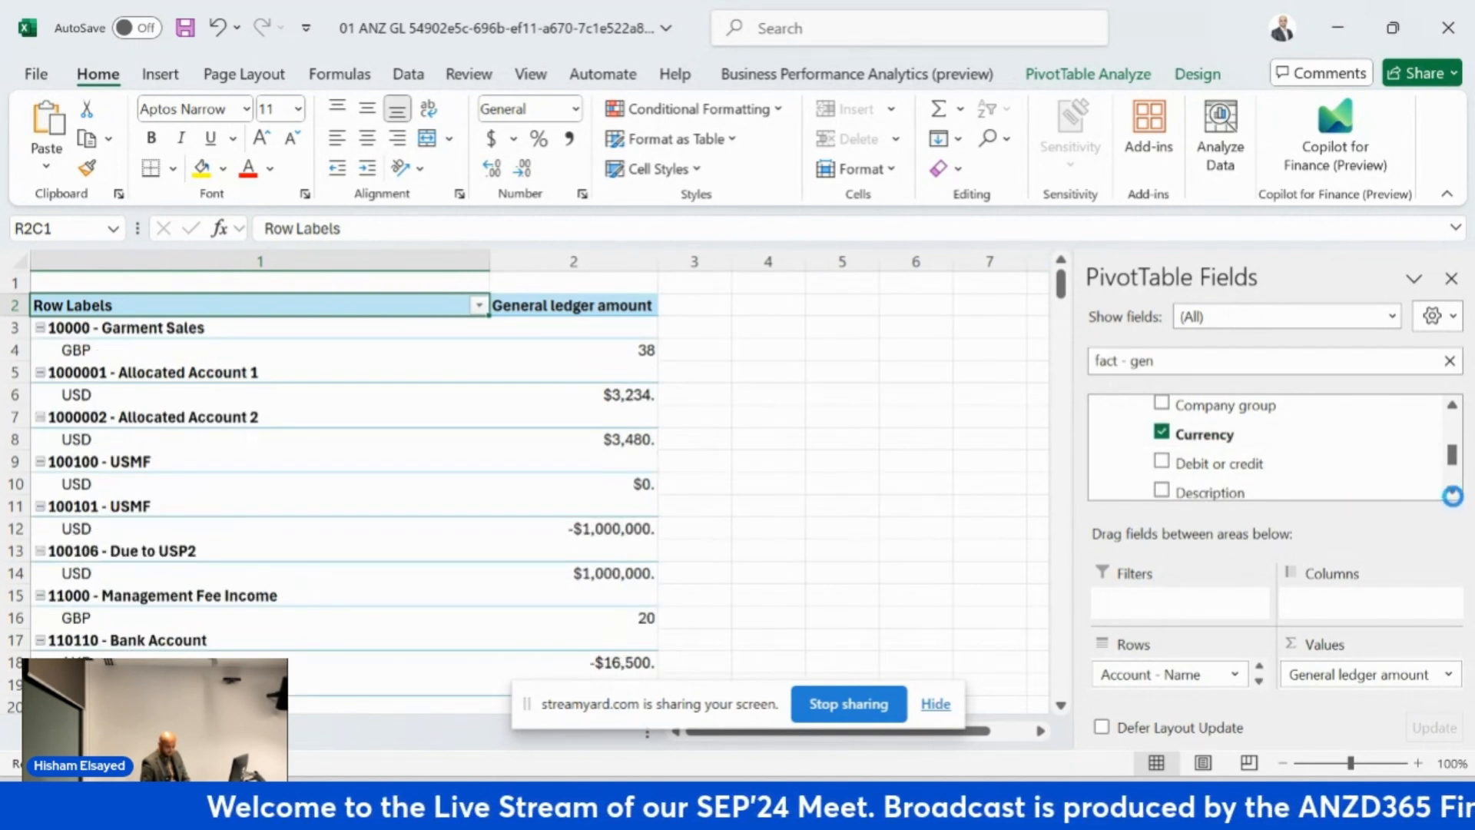
Add Period type, Posted by, Posting number and Posting timestamp UTC from Fact - General ledger to the PivotTable rows.
click(1452, 490)
click(1452, 490)
click(1453, 491)
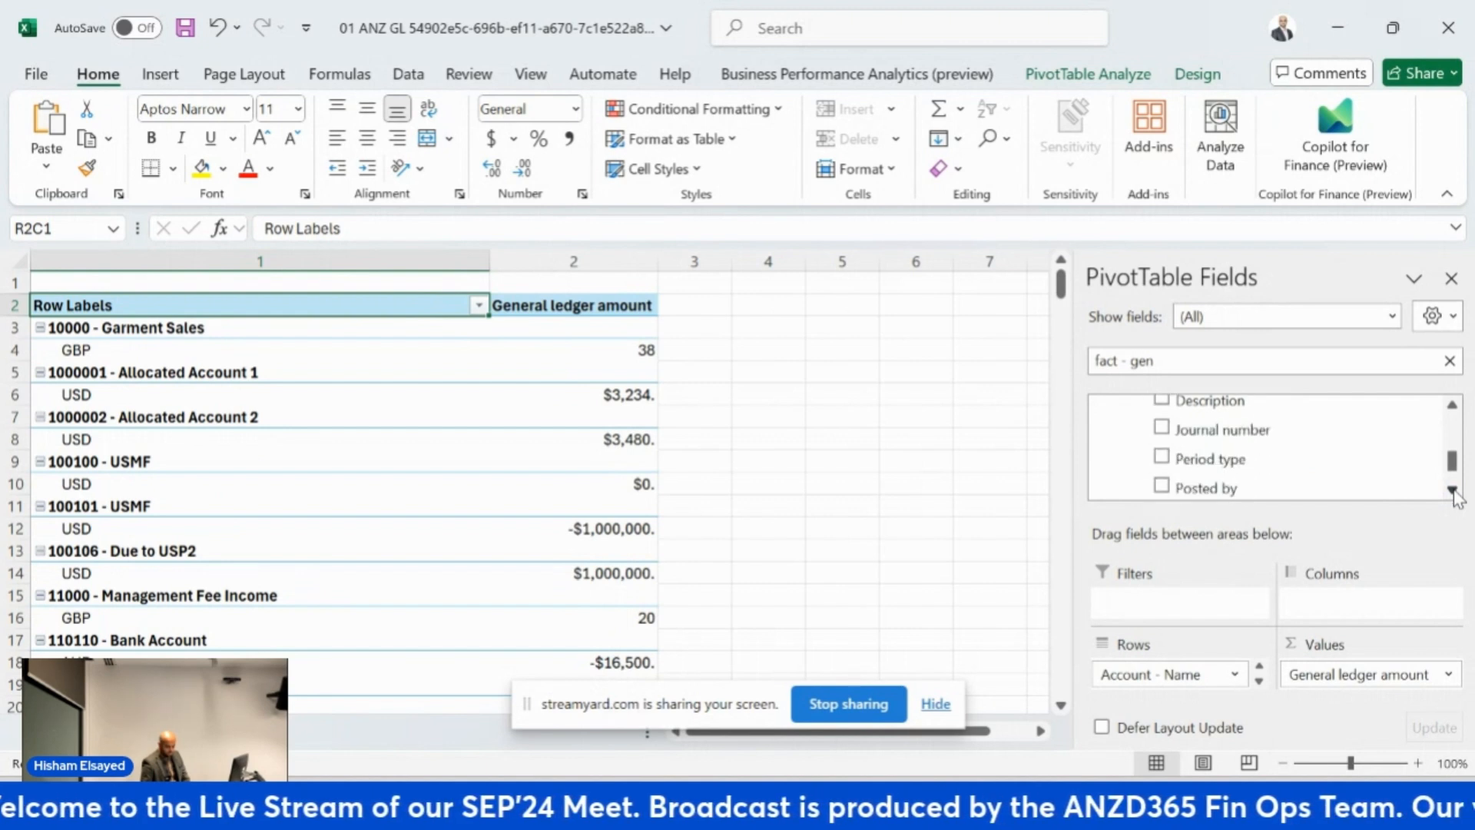
click(1163, 458)
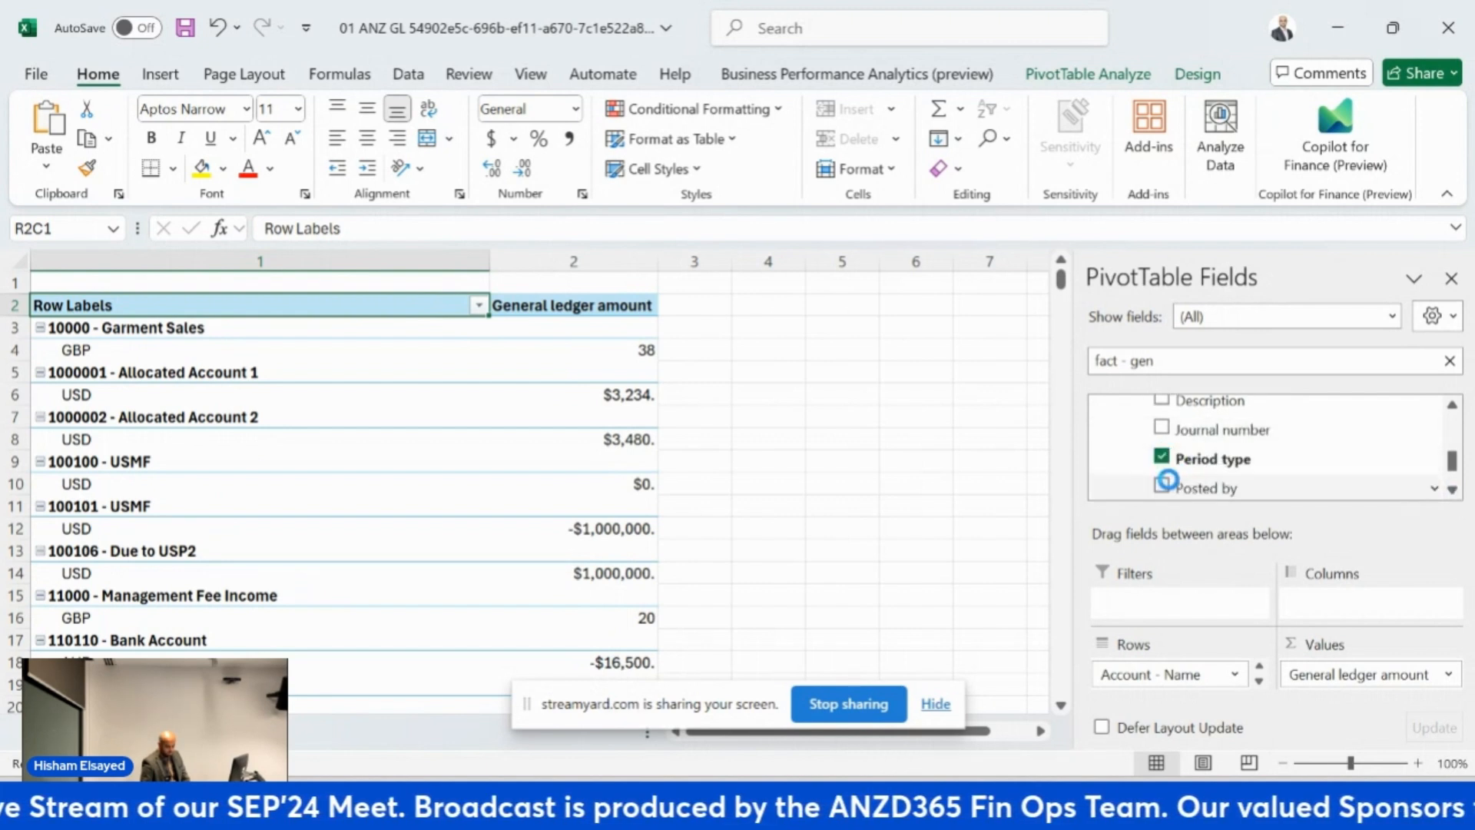
click(1162, 486)
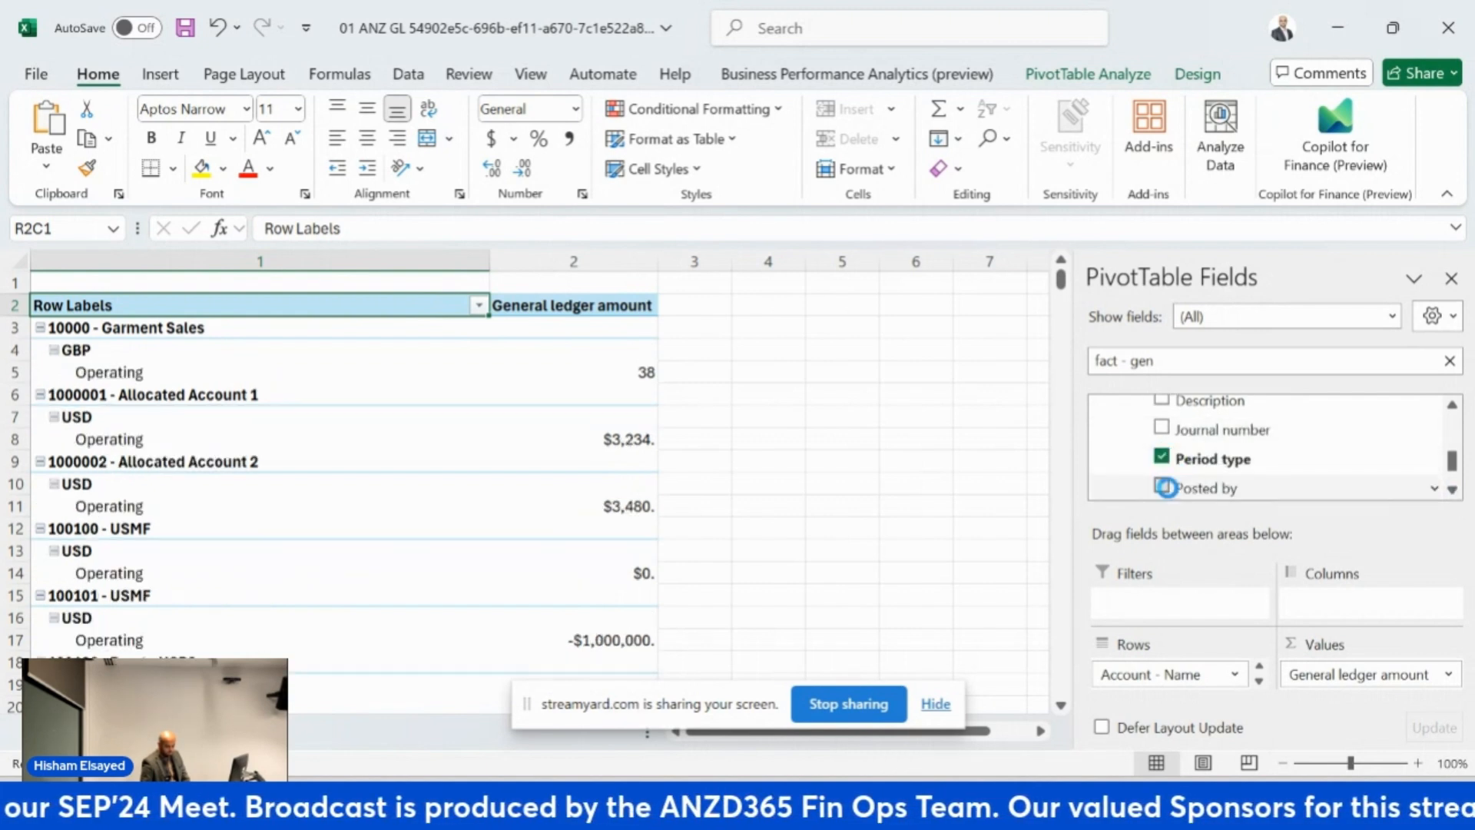
click(1452, 490)
click(1453, 491)
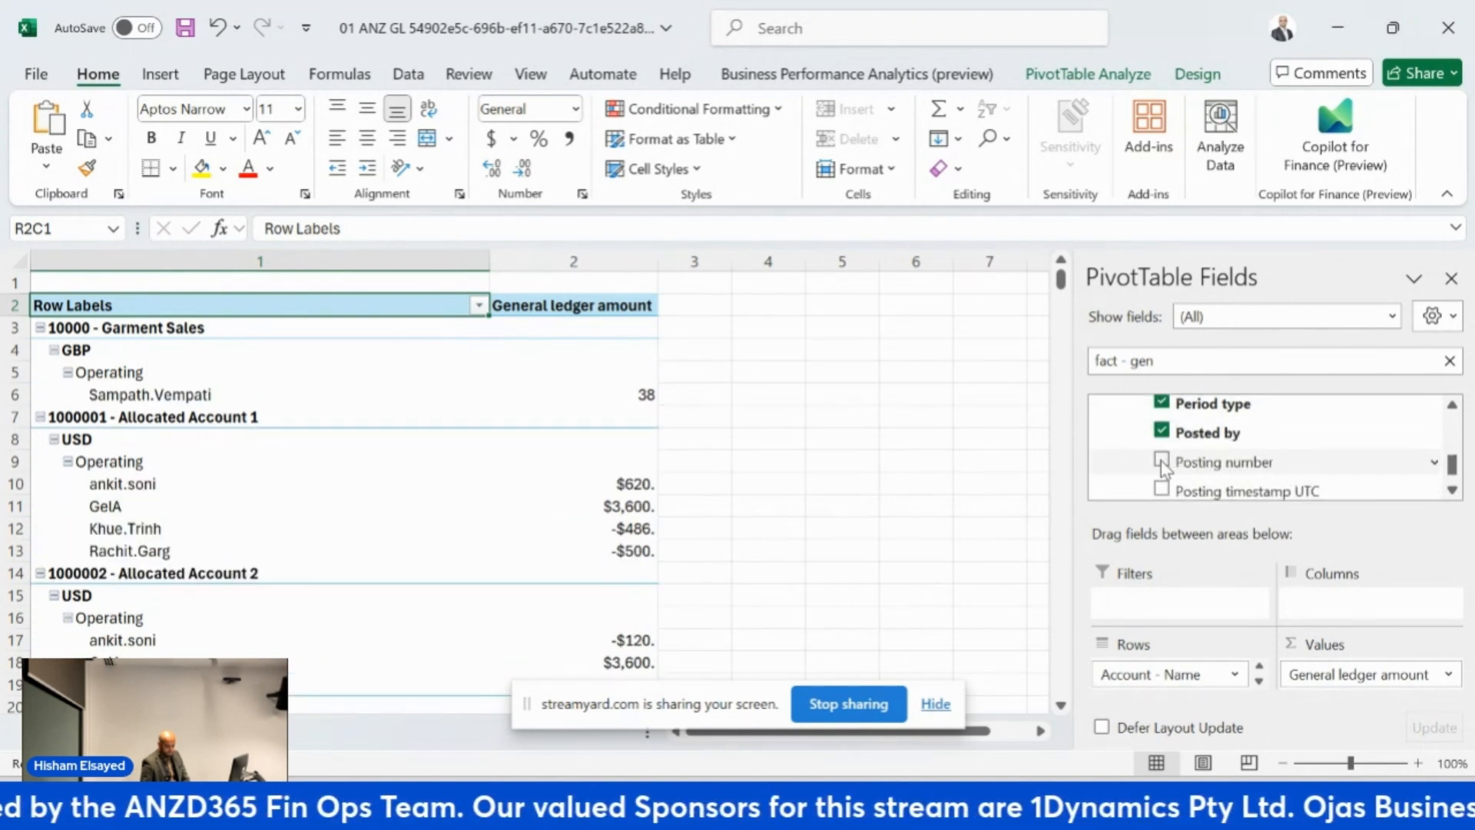
click(1161, 461)
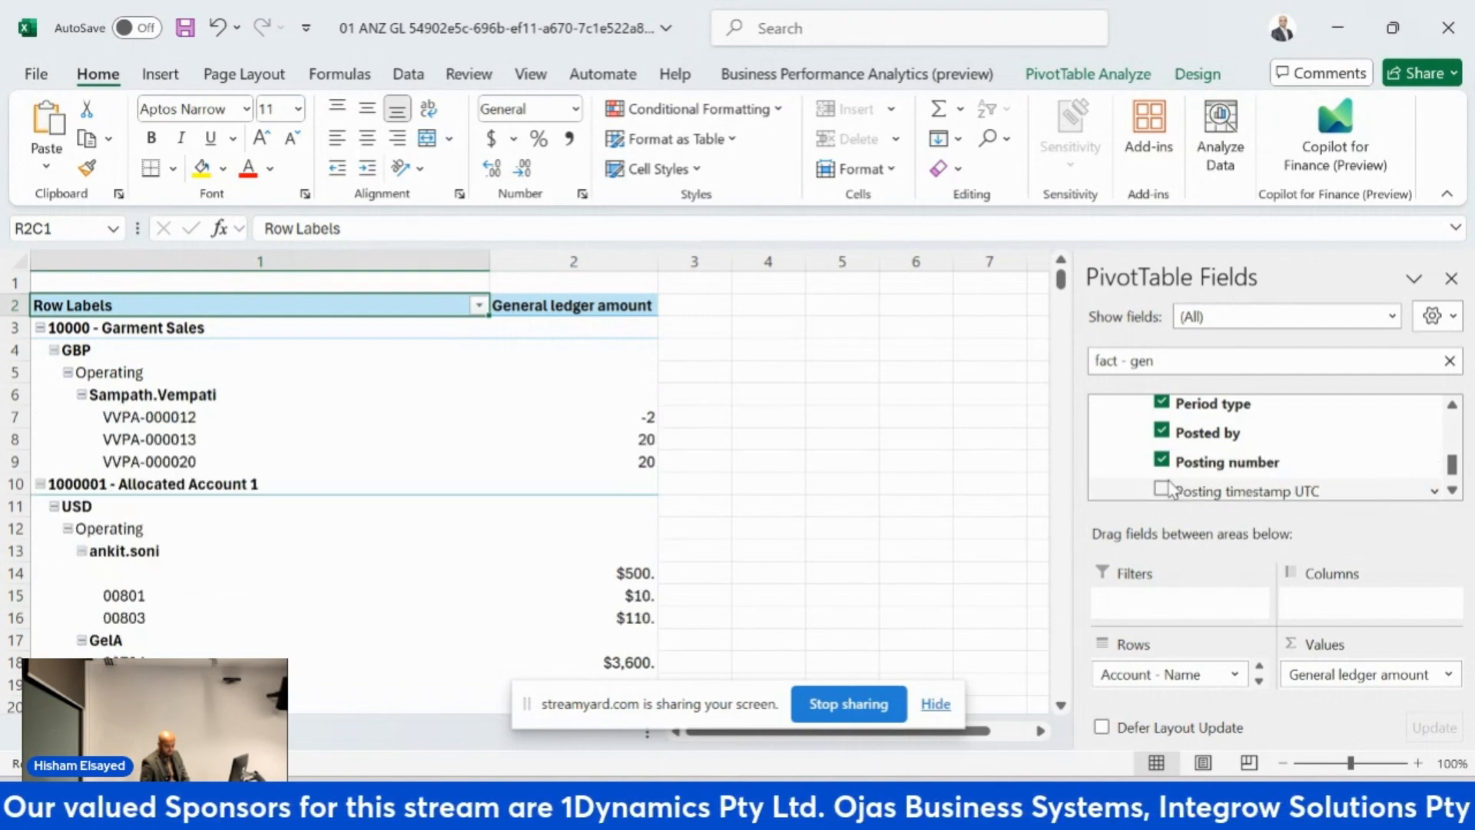
click(1162, 488)
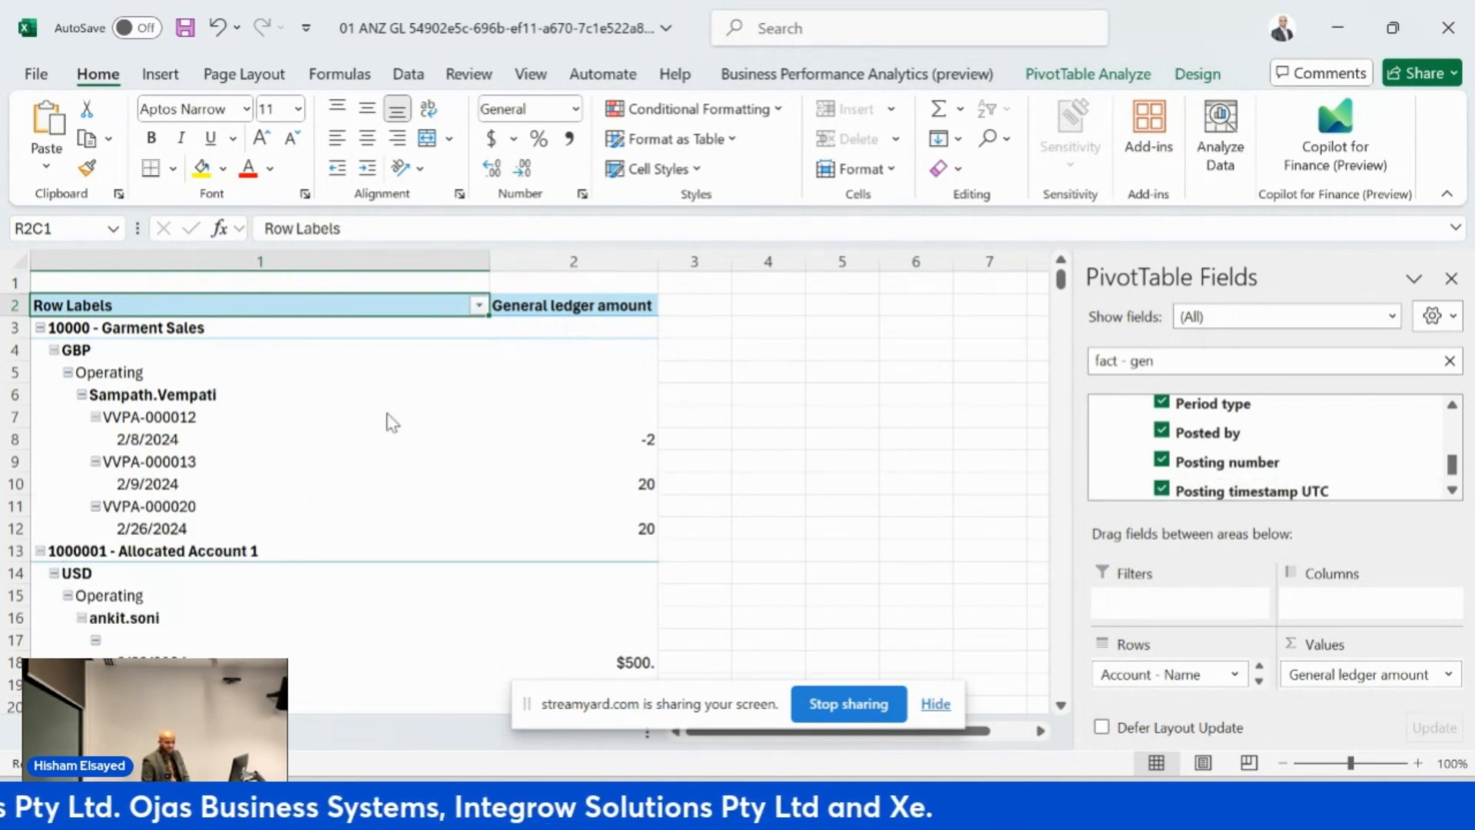
Enable the Classic PivotTable layout in the display options of PivotTable1 and apply it.
right_click(373, 398)
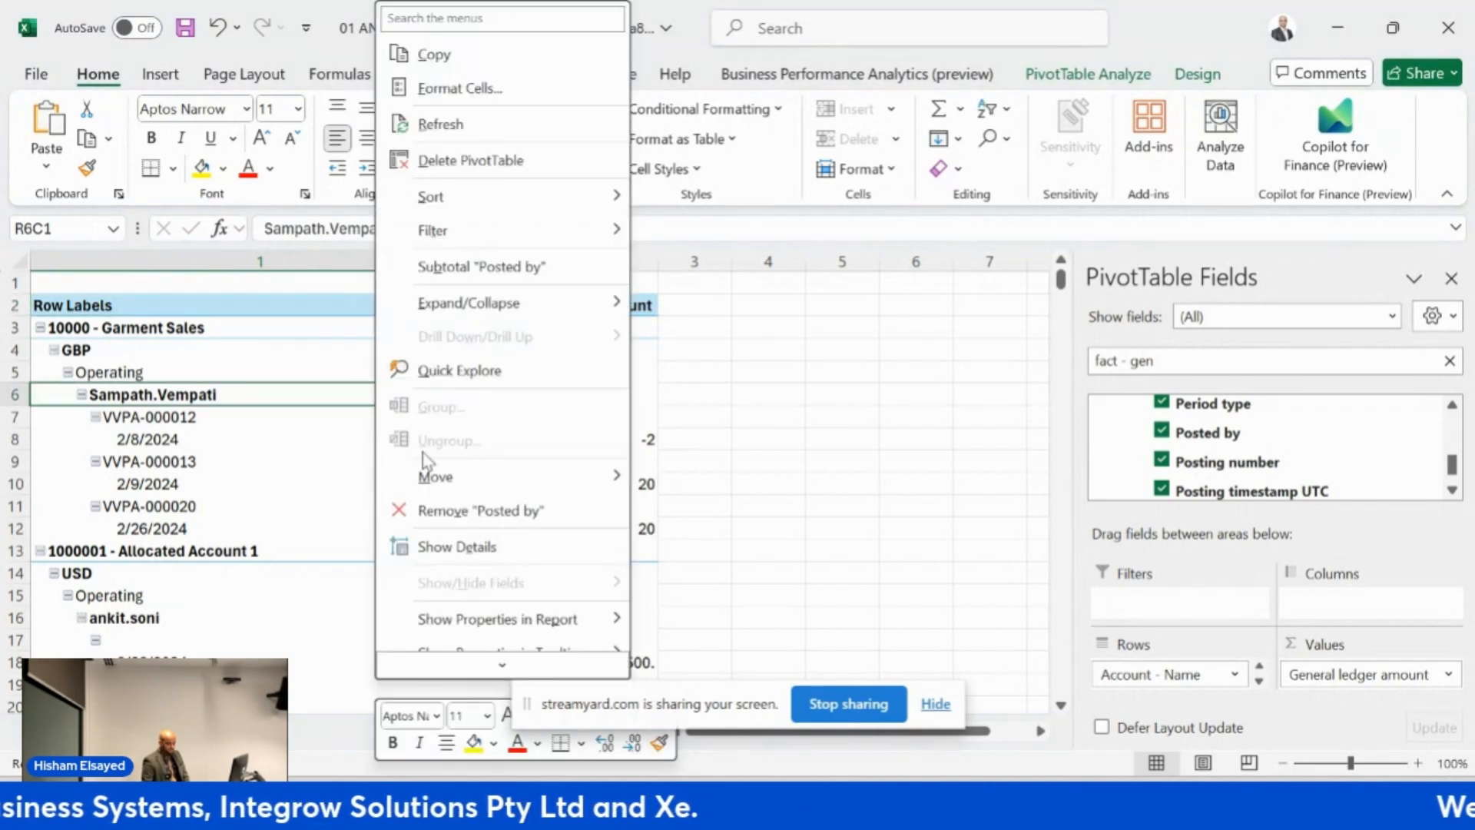
key(Escape)
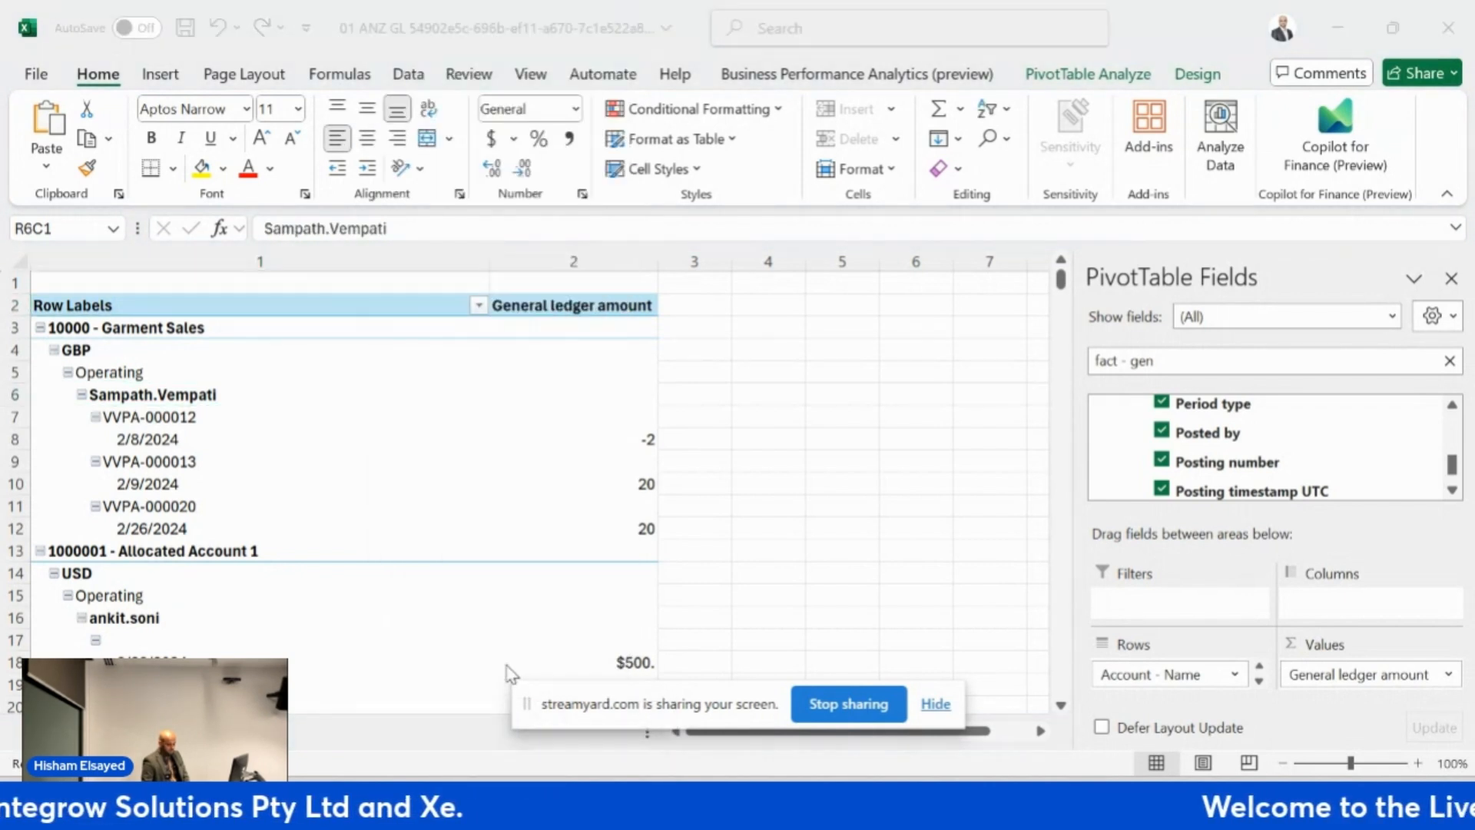
right_click(343, 435)
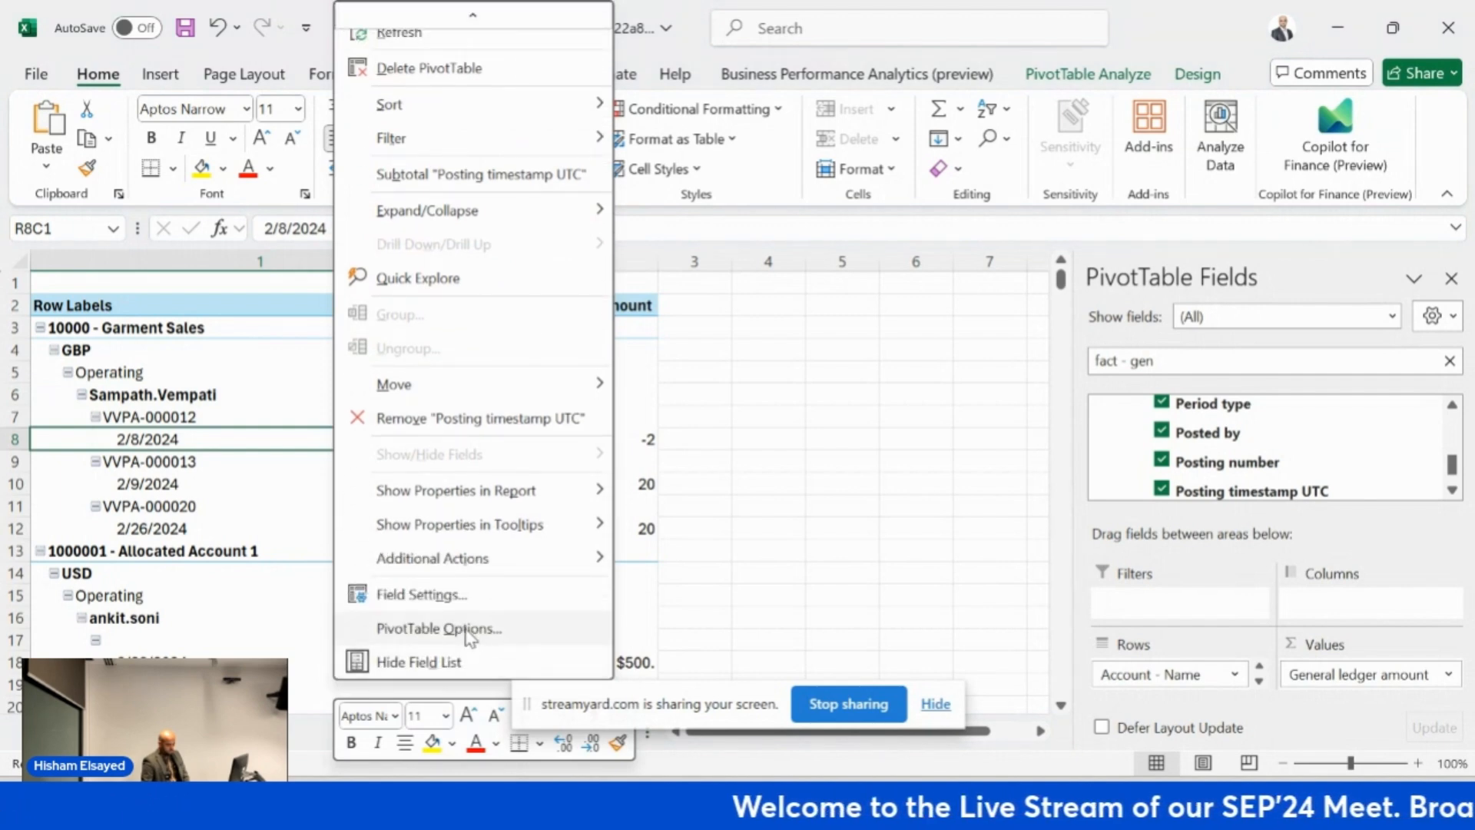
click(438, 628)
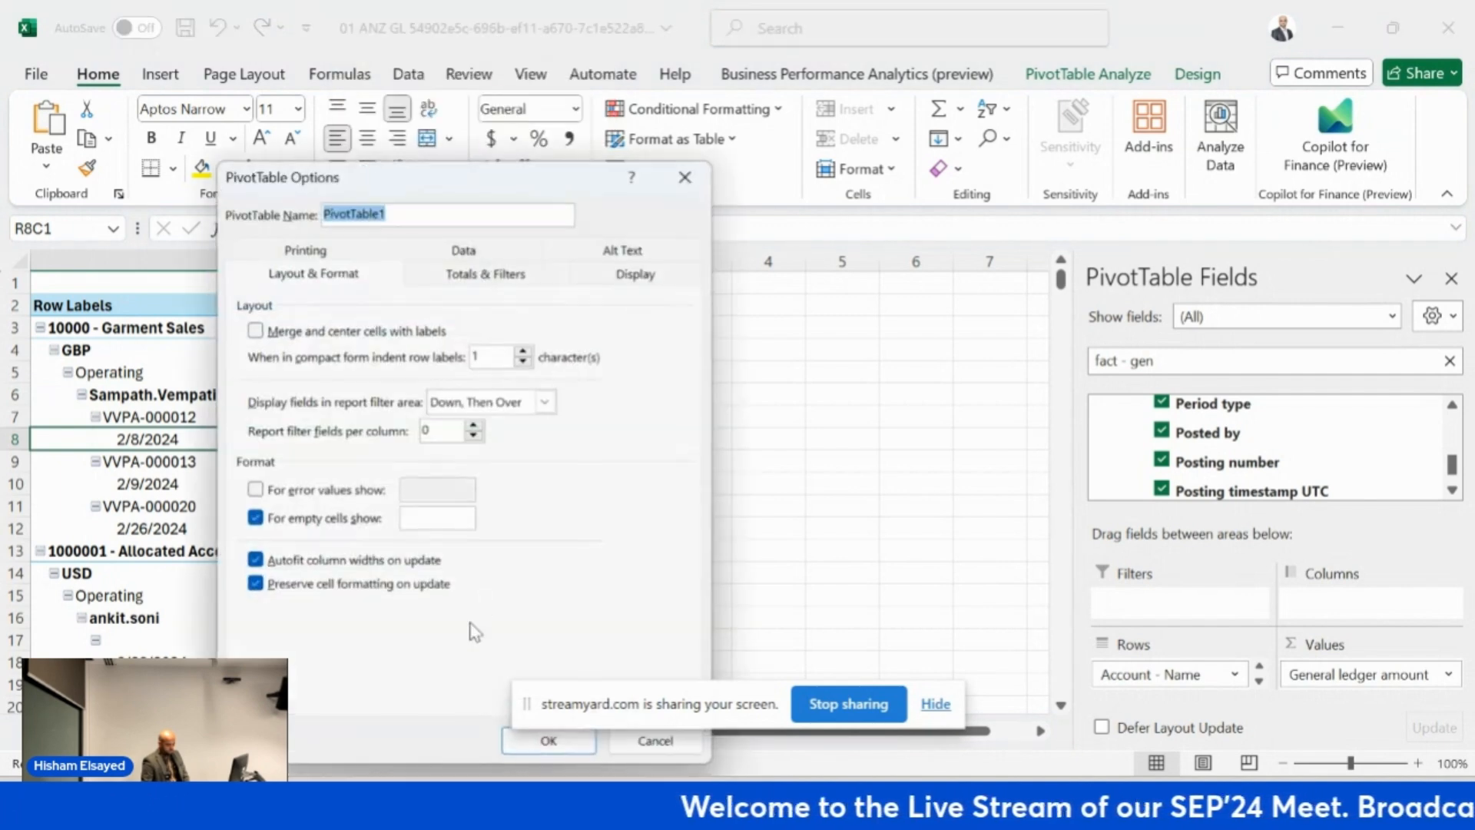
click(647, 279)
click(330, 466)
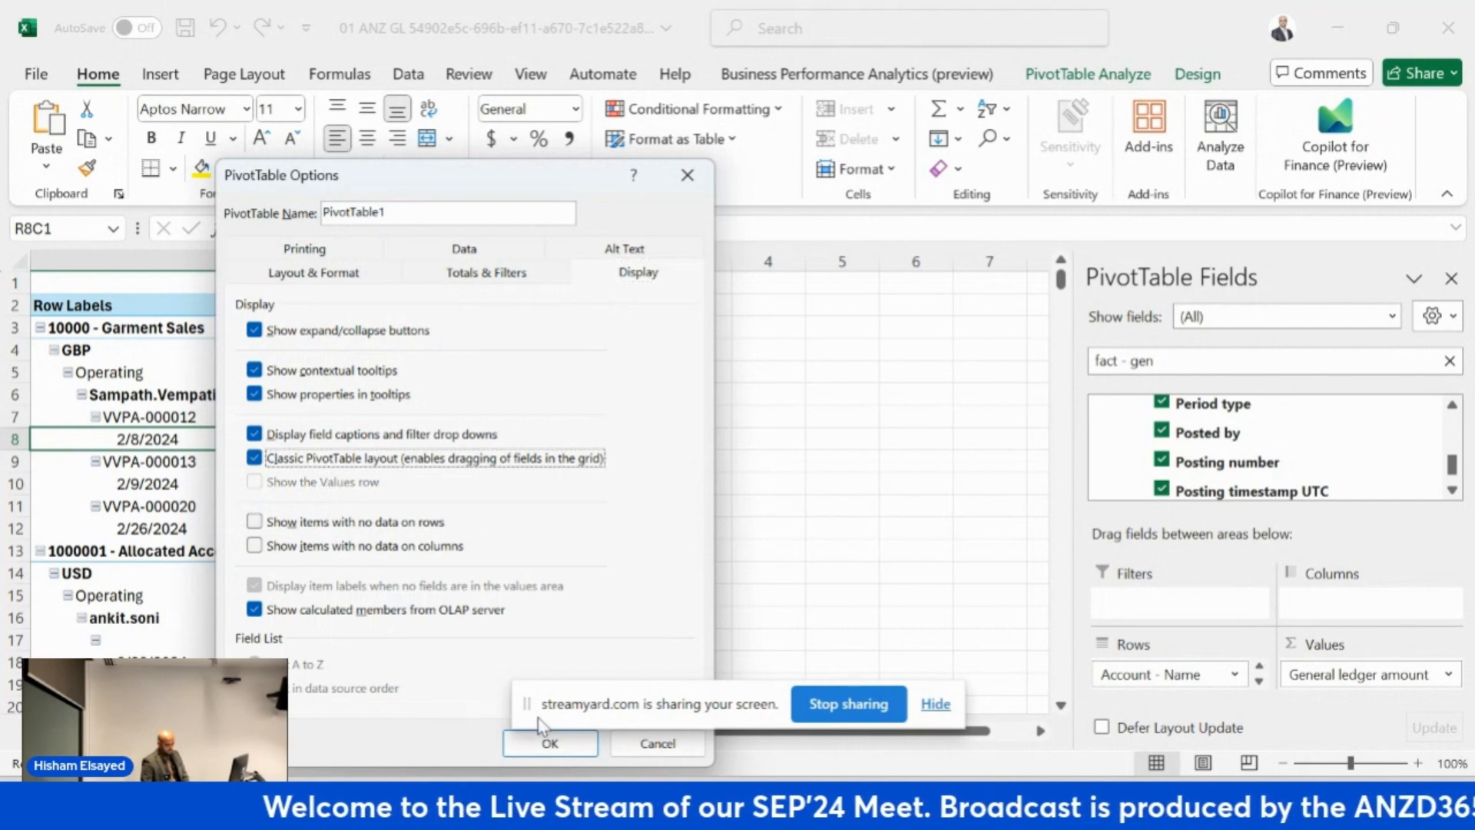
click(550, 744)
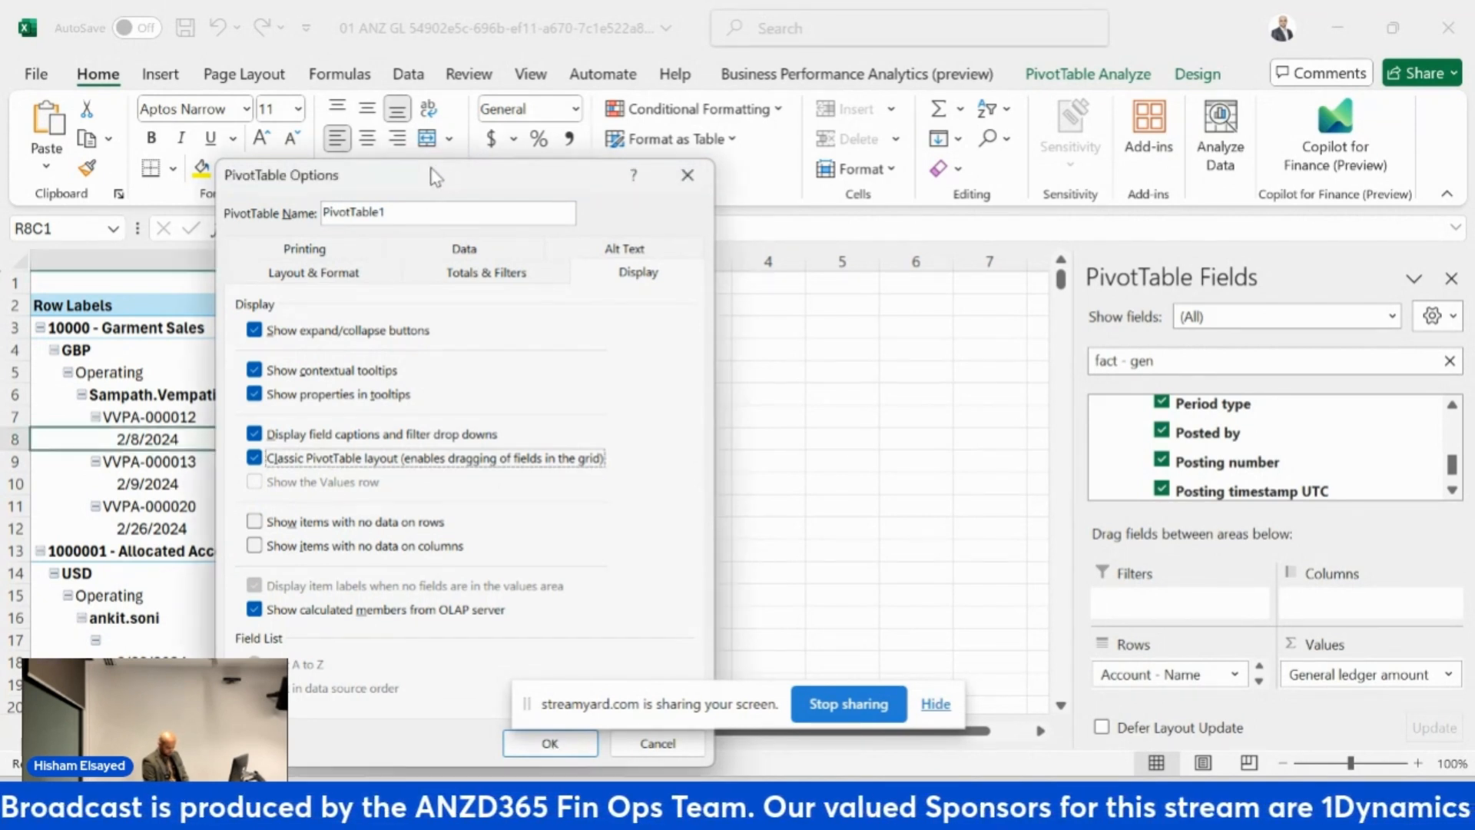
drag(435, 176, 435, 167)
click(504, 743)
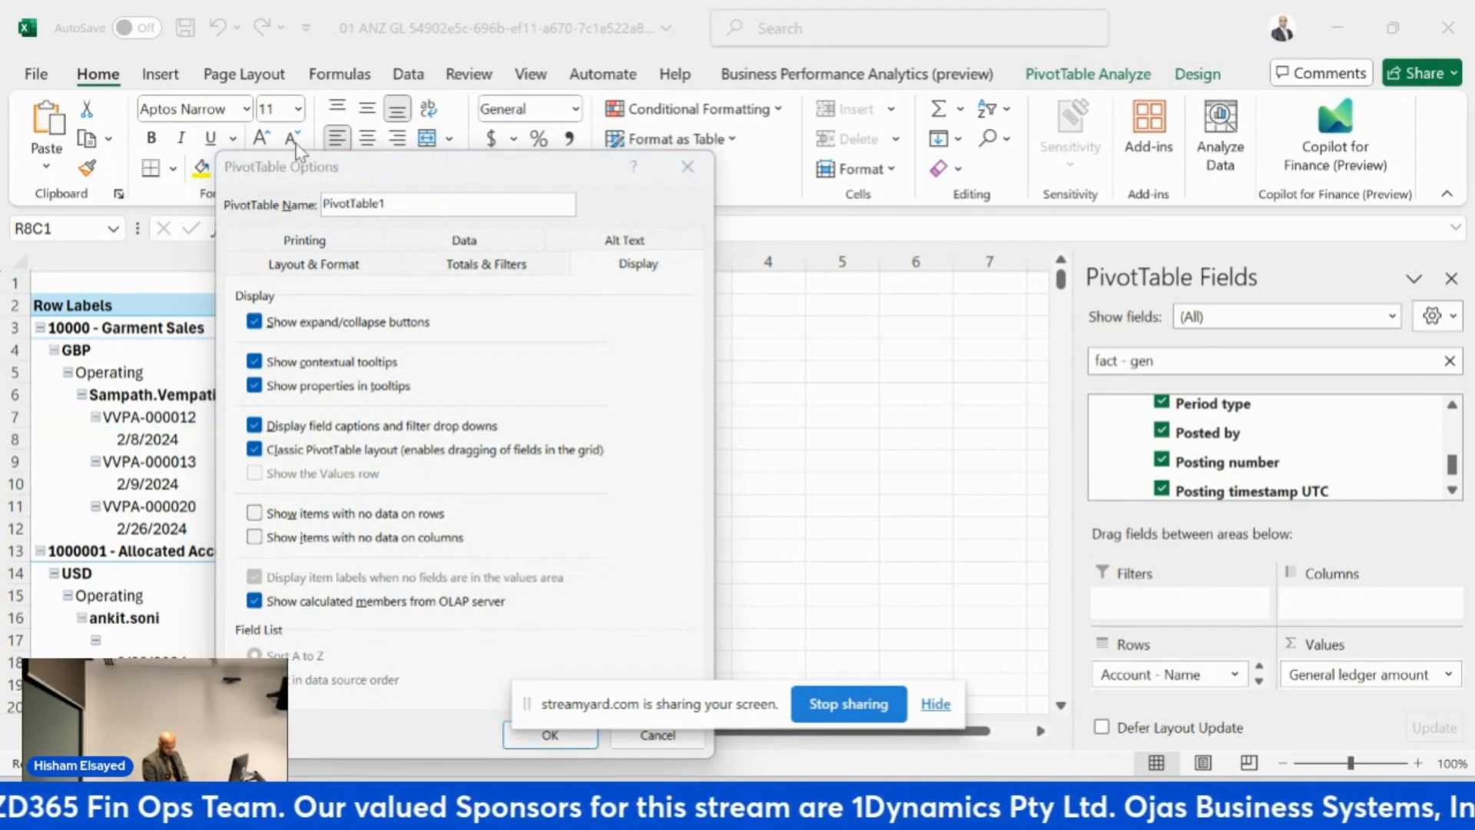
drag(338, 166, 196, 87)
click(396, 655)
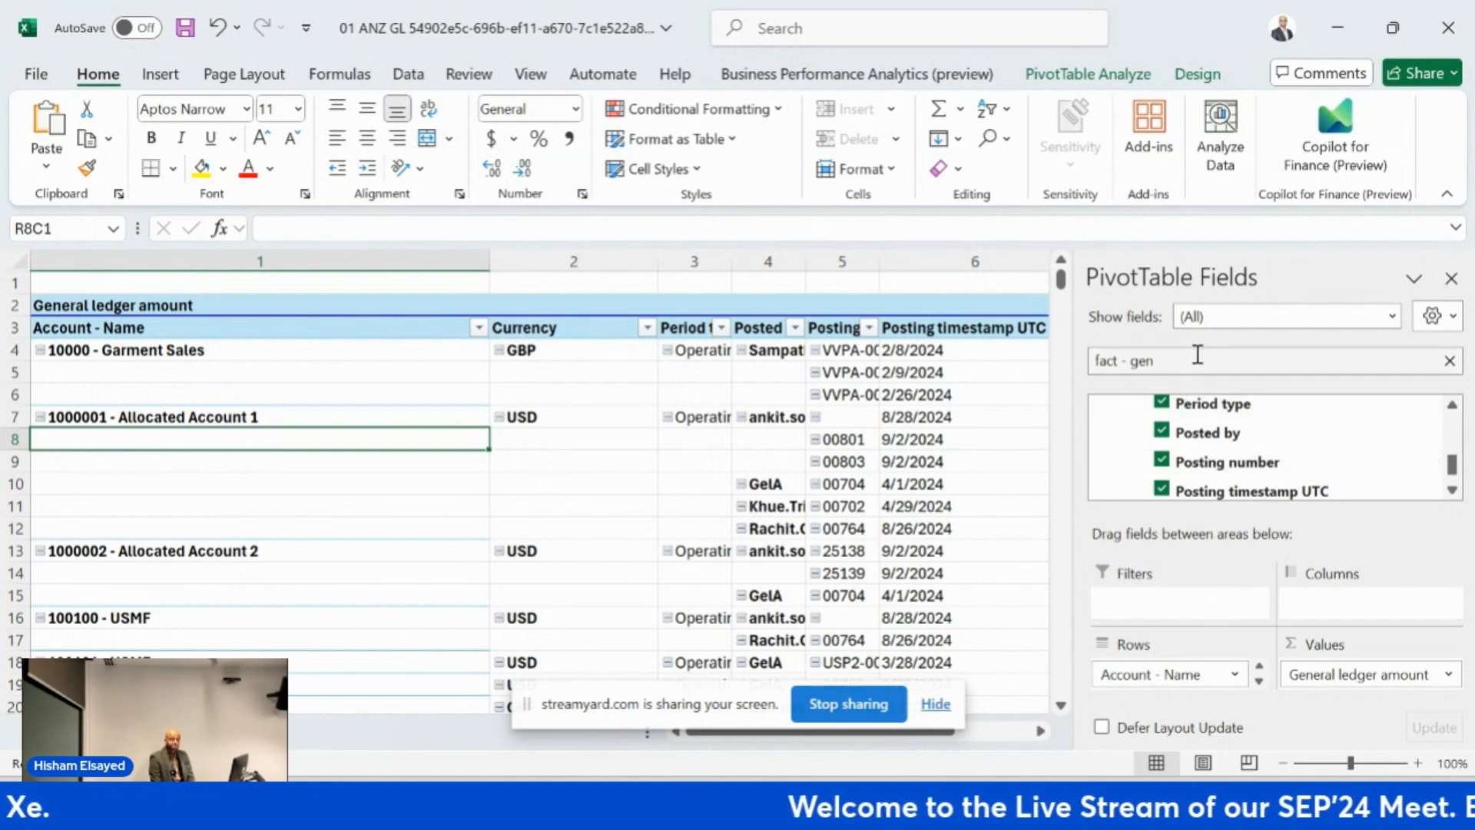
Replace the PivotTable field search with "leg" to find the legal entity fields.
click(1197, 355)
key(BackSpace)
key(BackSpace)
key(BackSpace)
key(BackSpace)
key(BackSpace)
key(BackSpace)
key(BackSpace)
key(BackSpace)
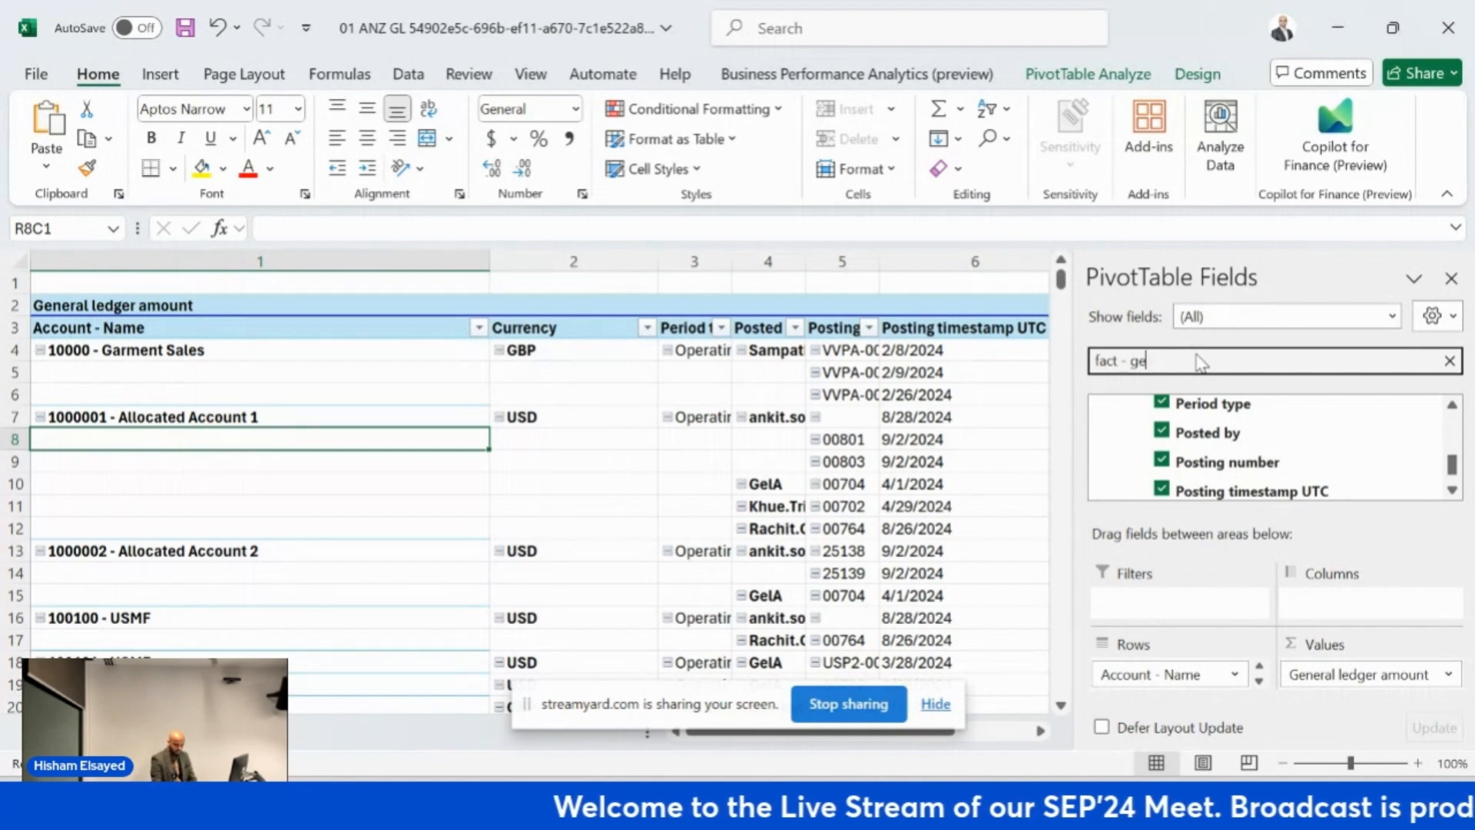
key(BackSpace)
key(BackSpace)
text(leg)
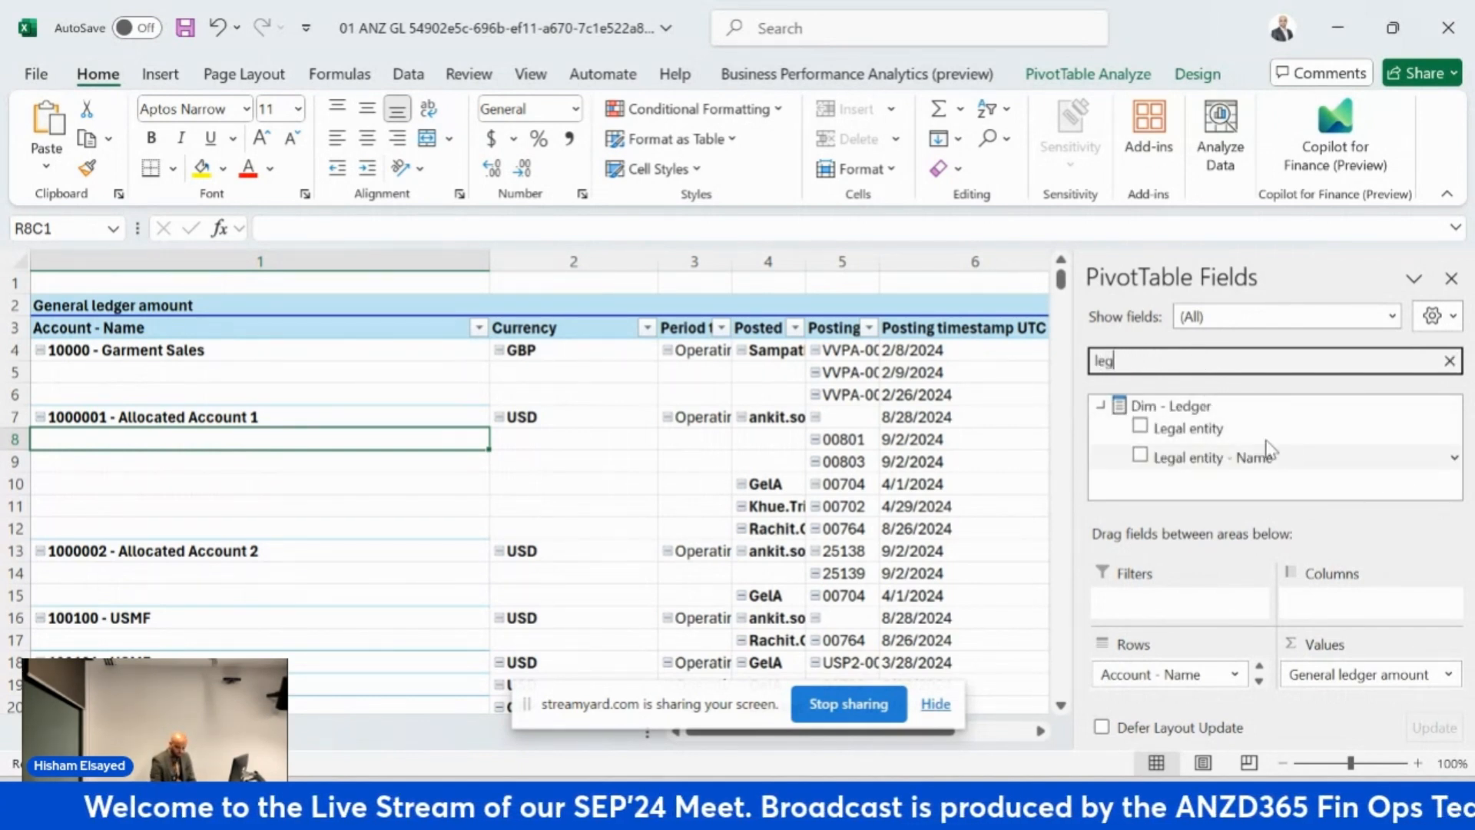
Add Legal entity to the PivotTable filters, search the fields for "year" and add the calendar Year field to the filters.
drag(1245, 428, 1193, 604)
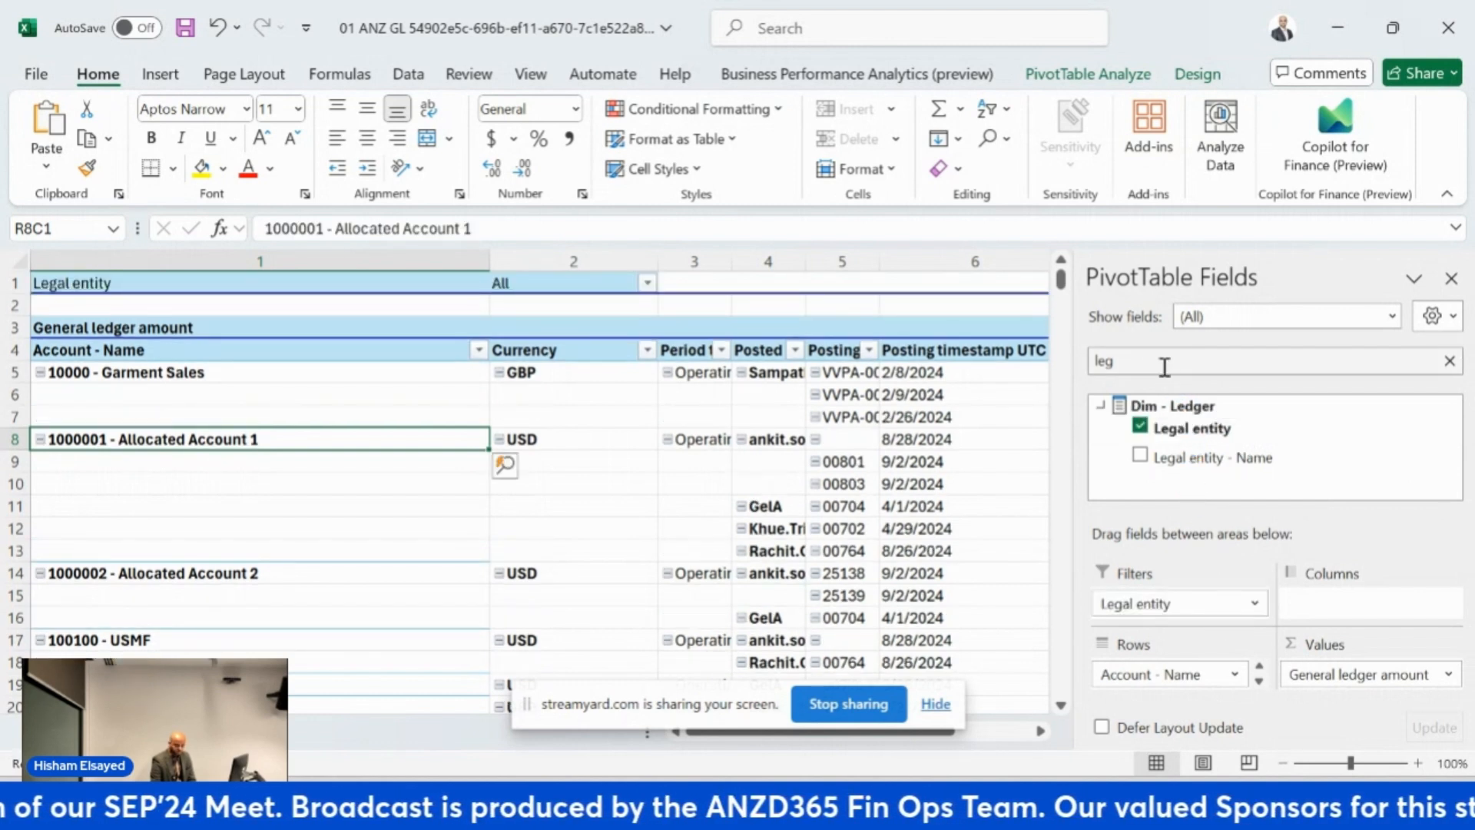
key(BackSpace)
key(BackSpace)
key(BackSpace)
text(yea)
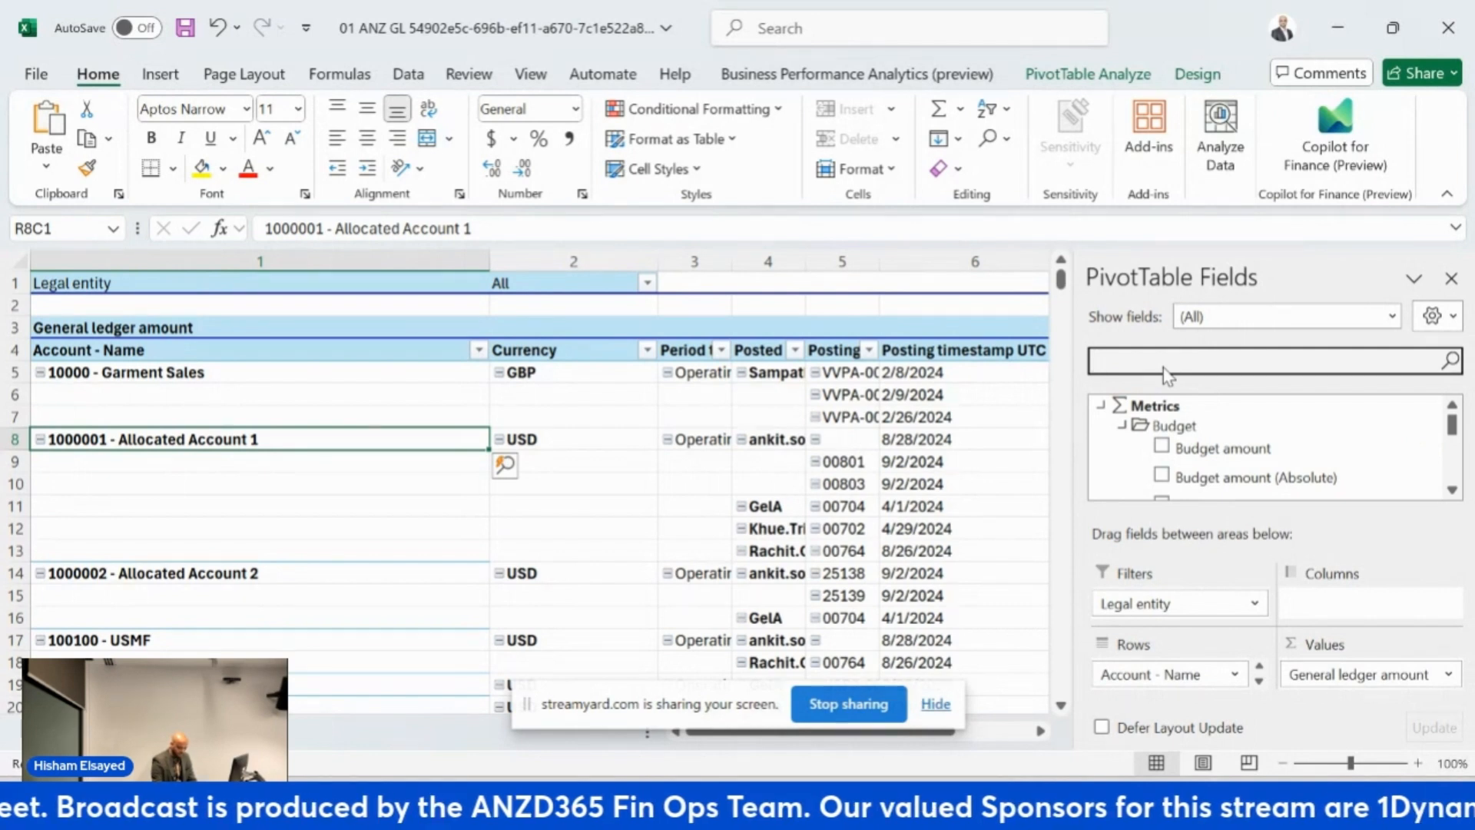
text(r)
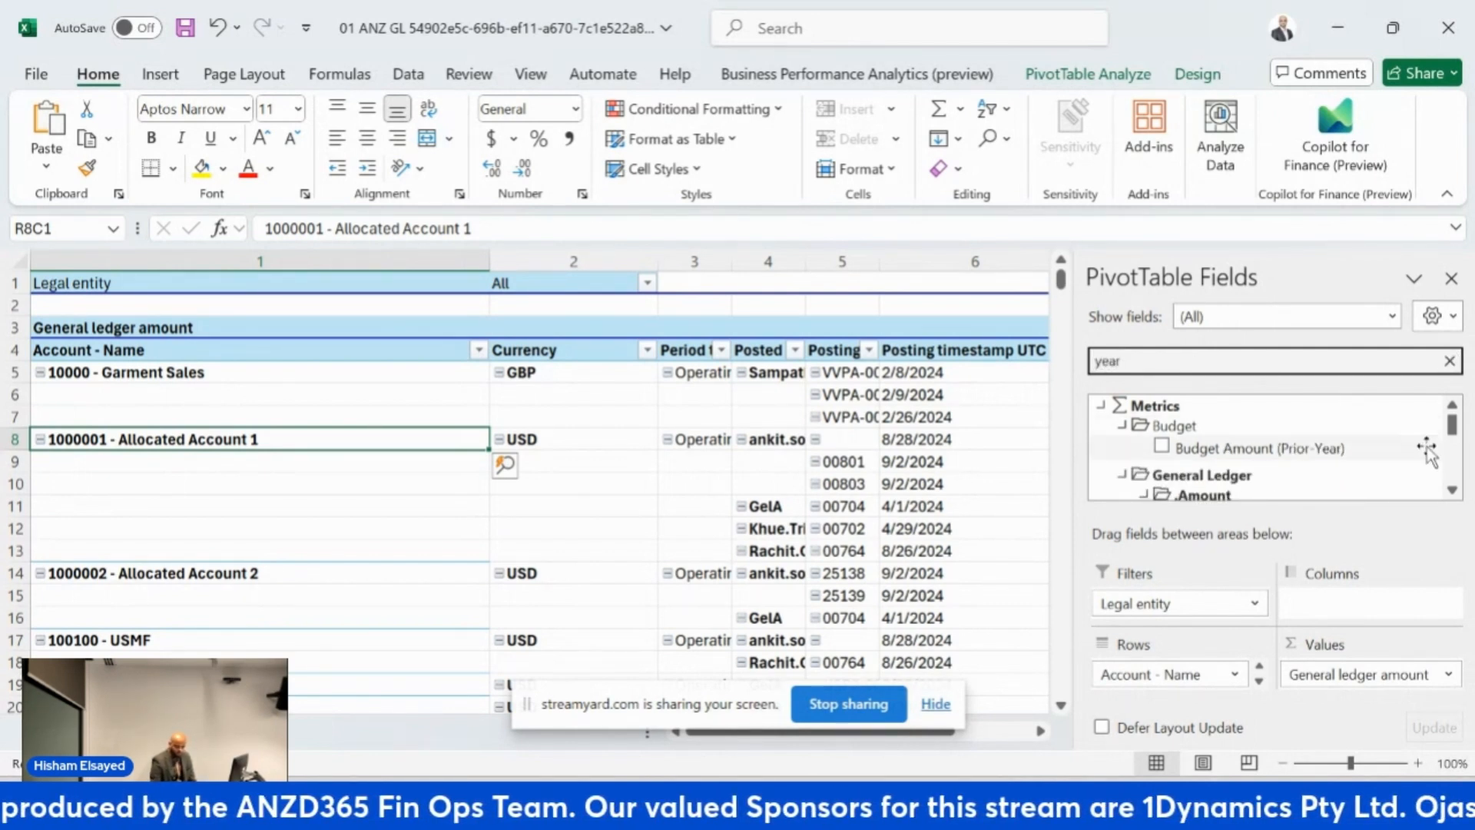
click(1451, 492)
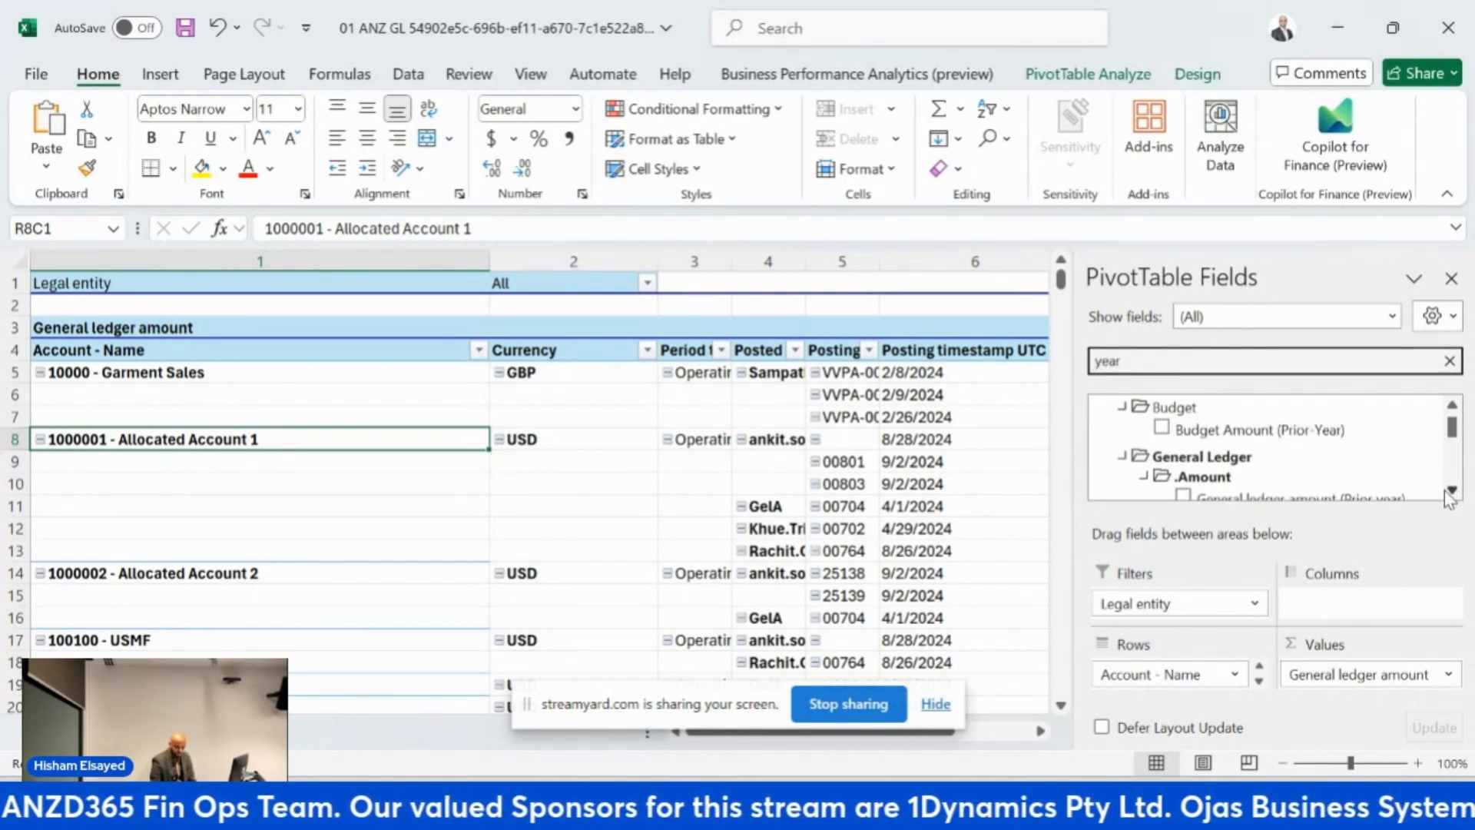
click(1451, 492)
click(1452, 492)
click(1453, 492)
scroll(1267, 453, down, 3)
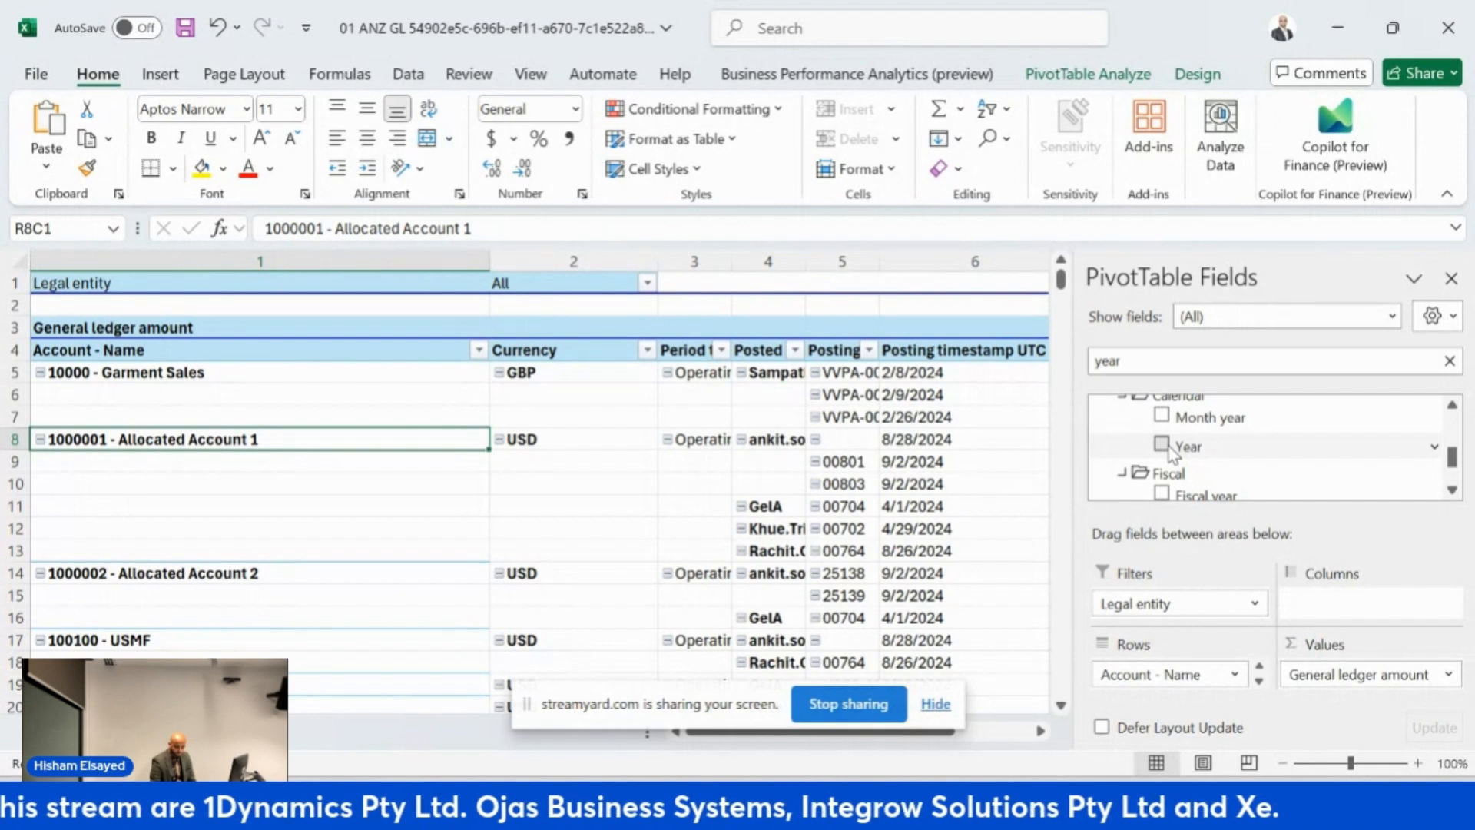
drag(1172, 454, 1116, 591)
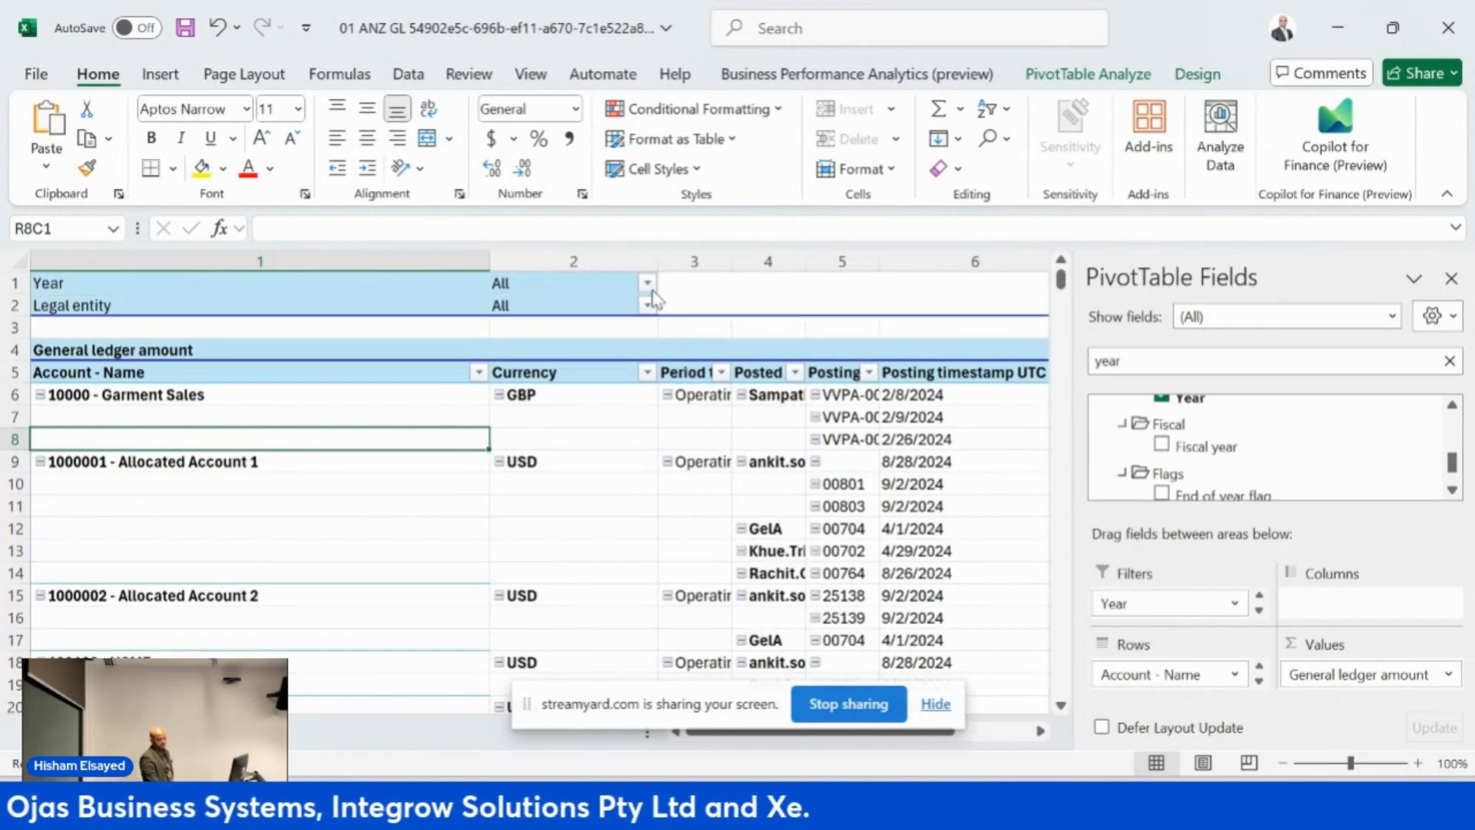
click(649, 284)
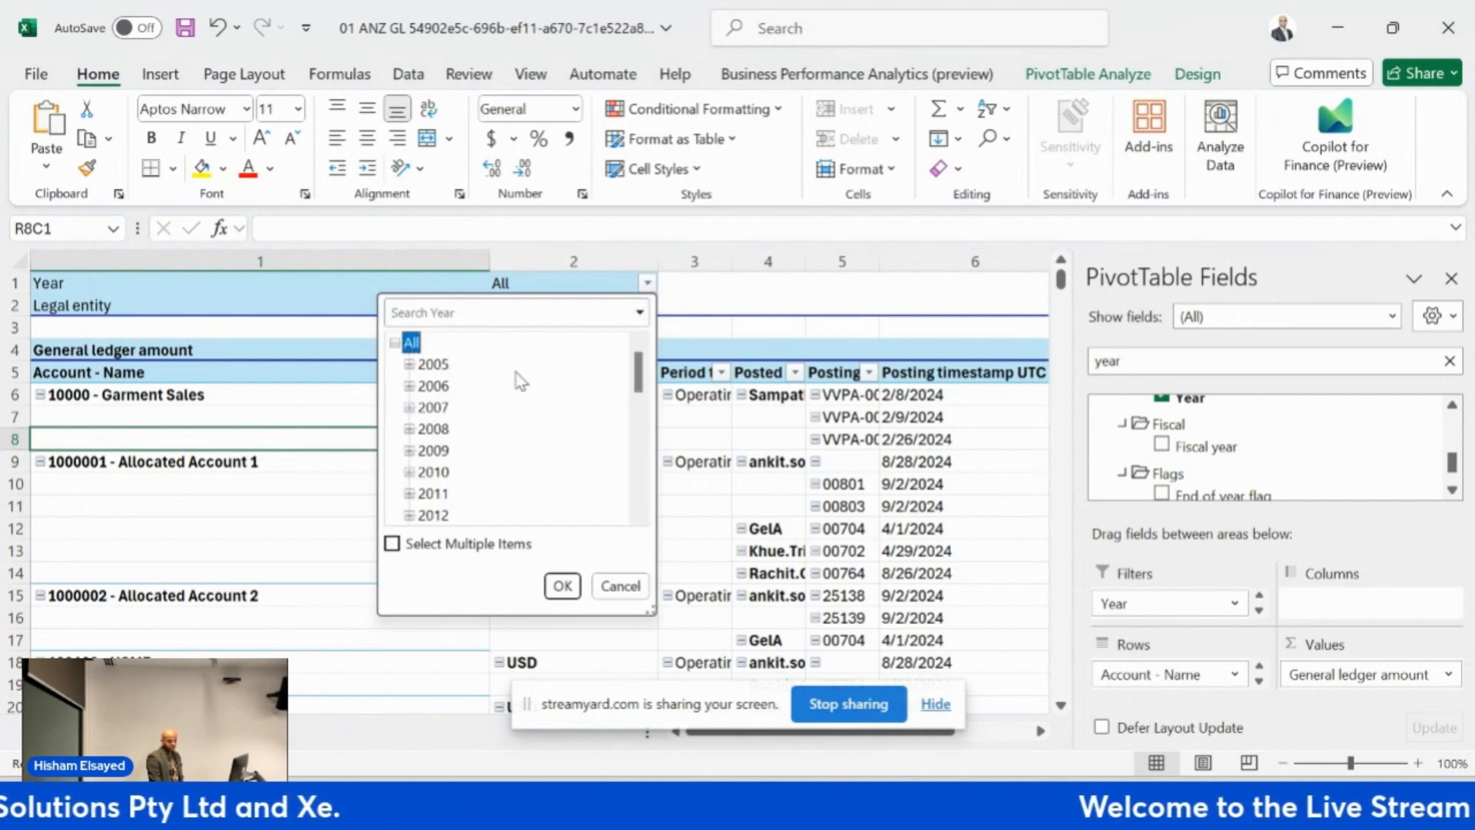
click(395, 342)
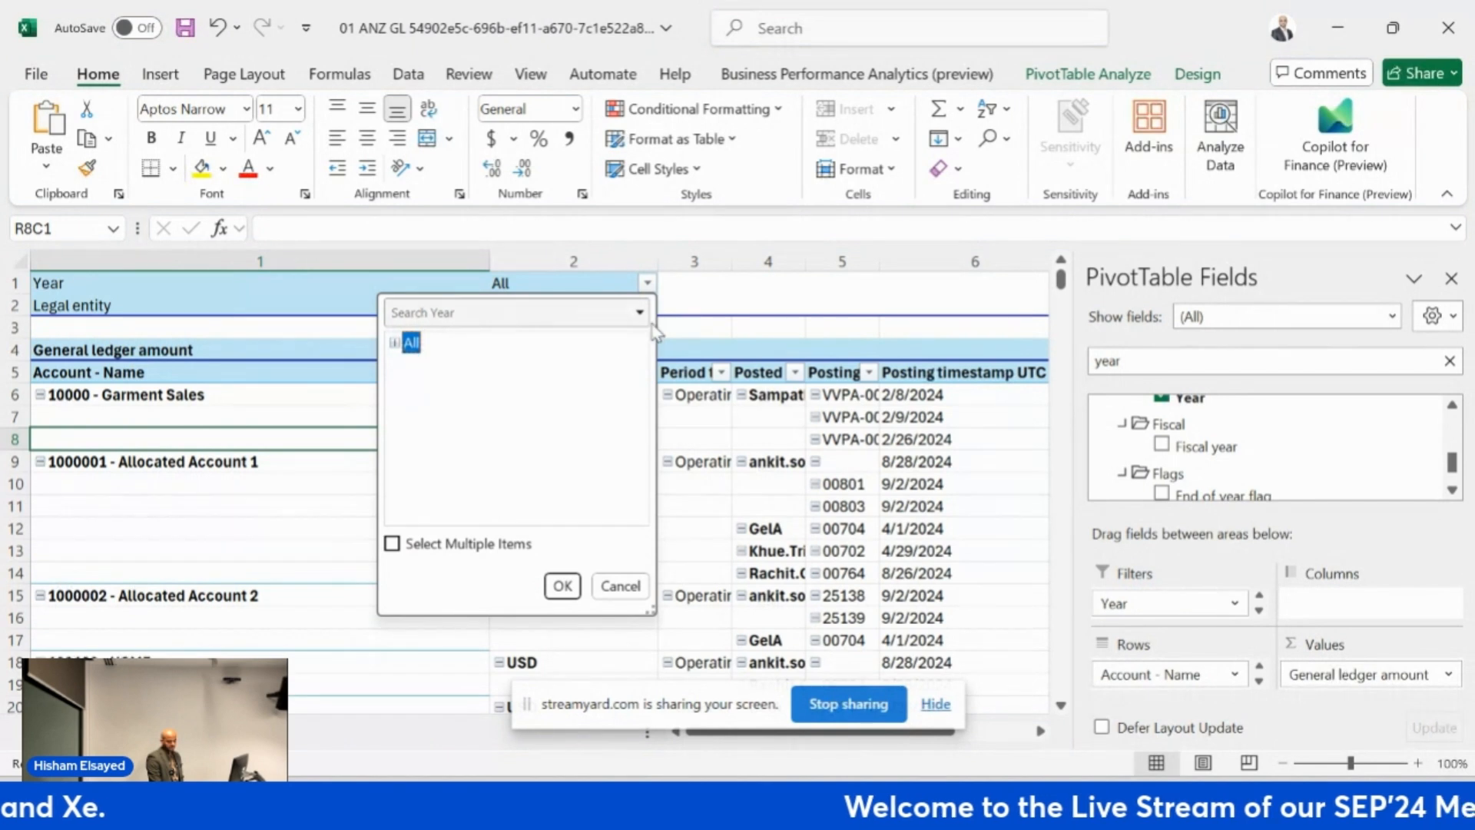
click(619, 585)
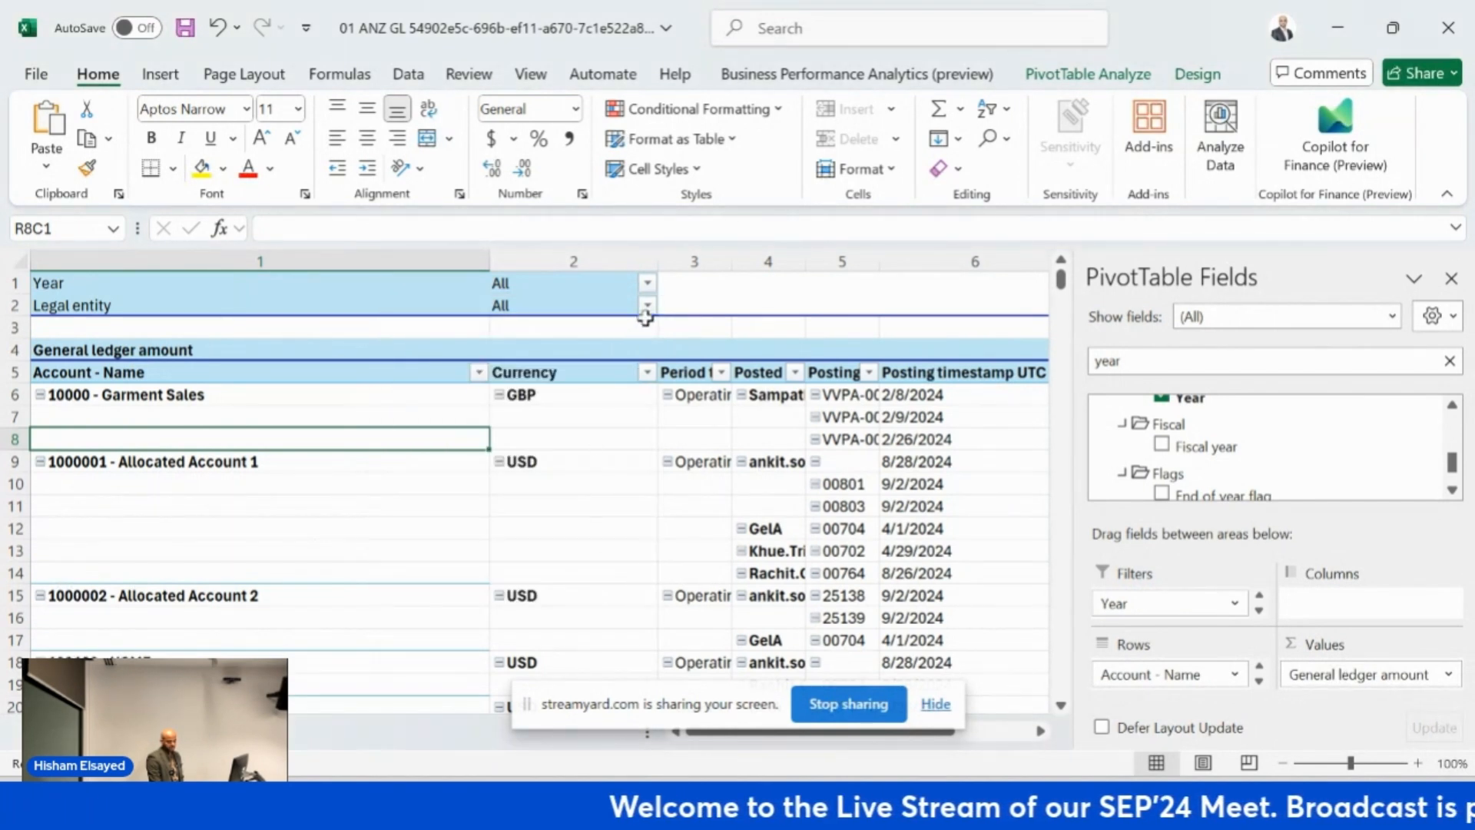
Filter the PivotTable's Legal entity to USMF.
click(648, 305)
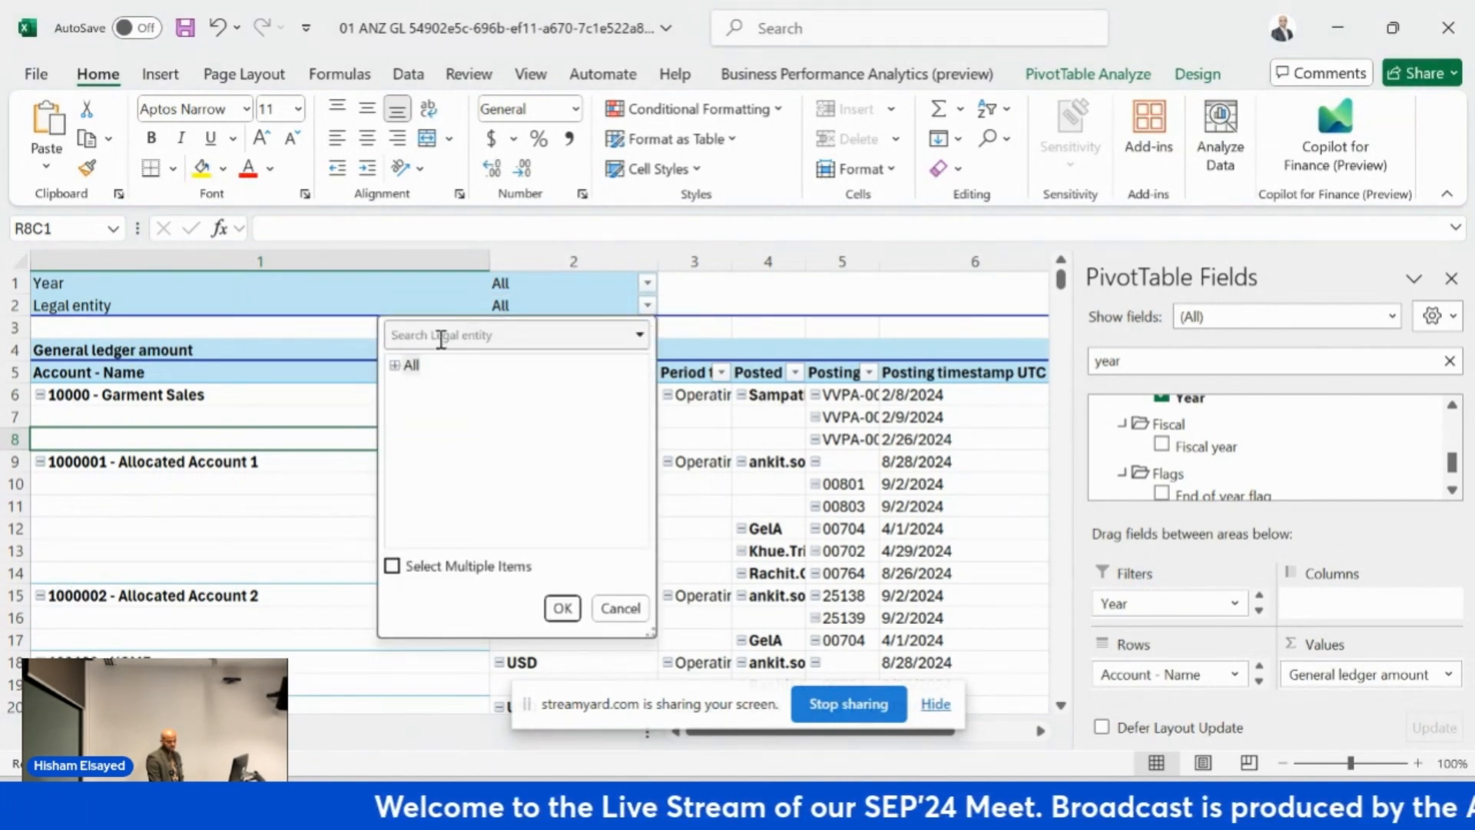
click(395, 365)
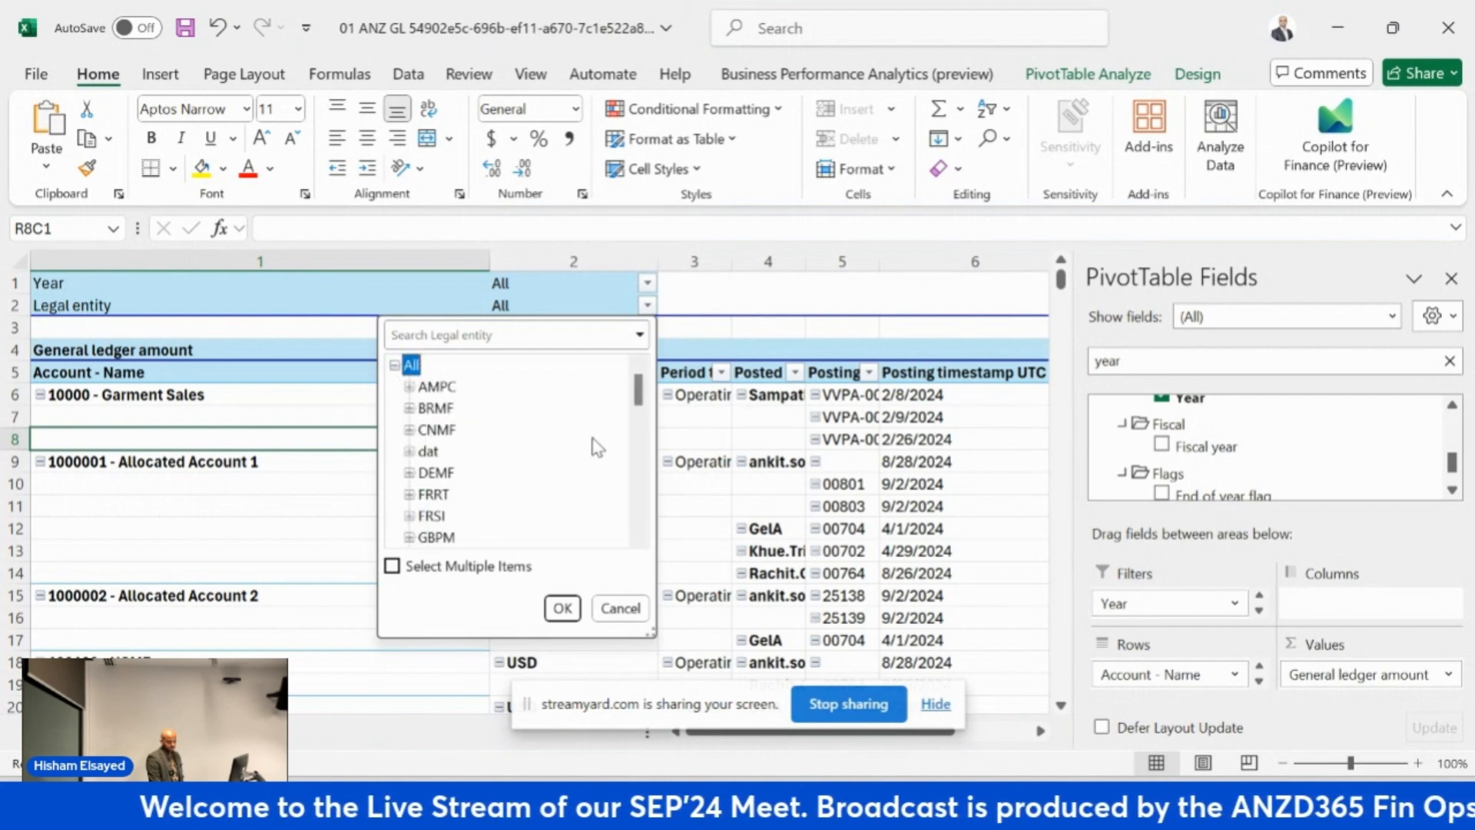
drag(640, 395, 634, 492)
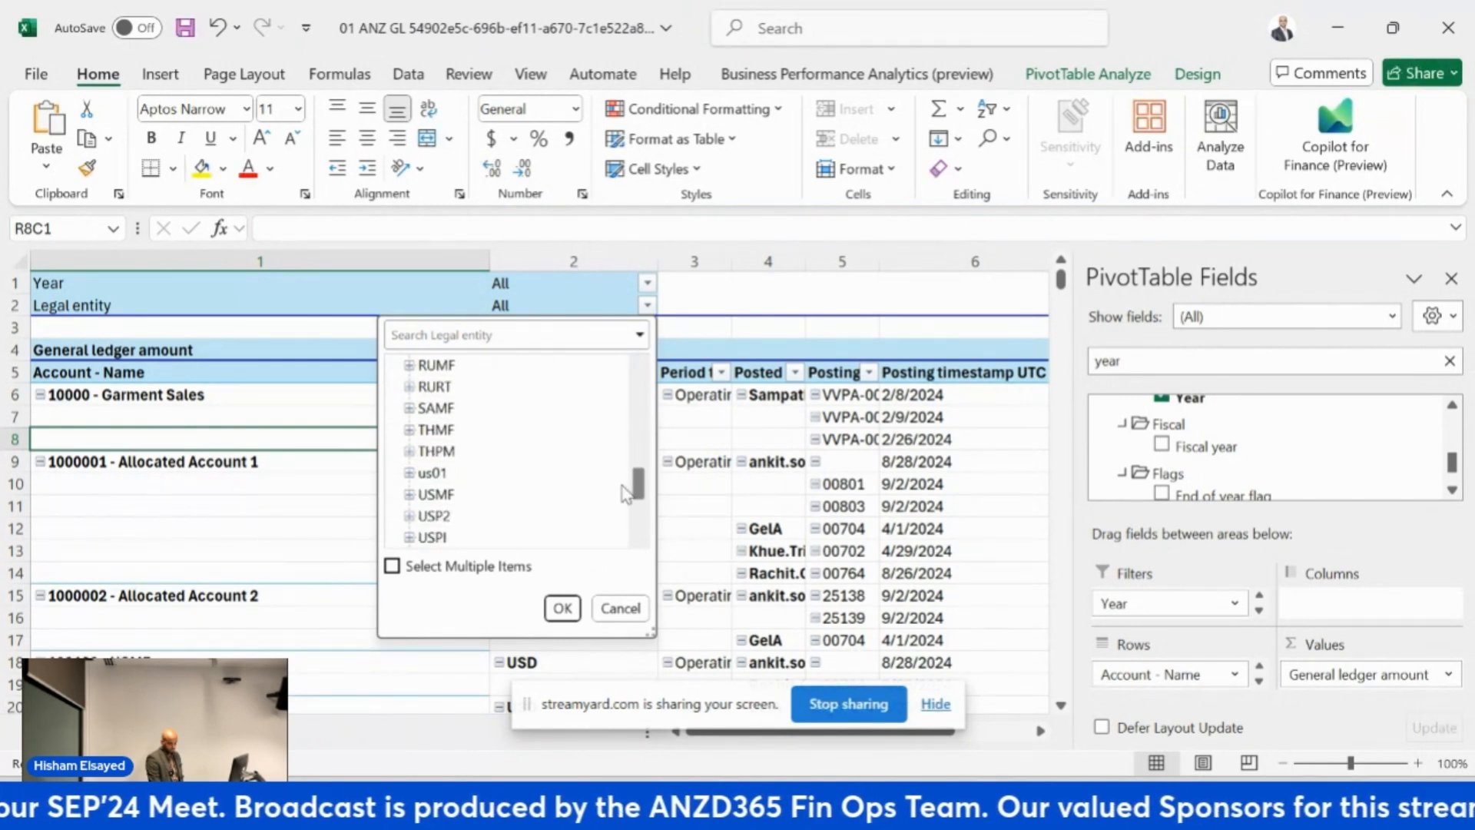
click(454, 495)
click(562, 608)
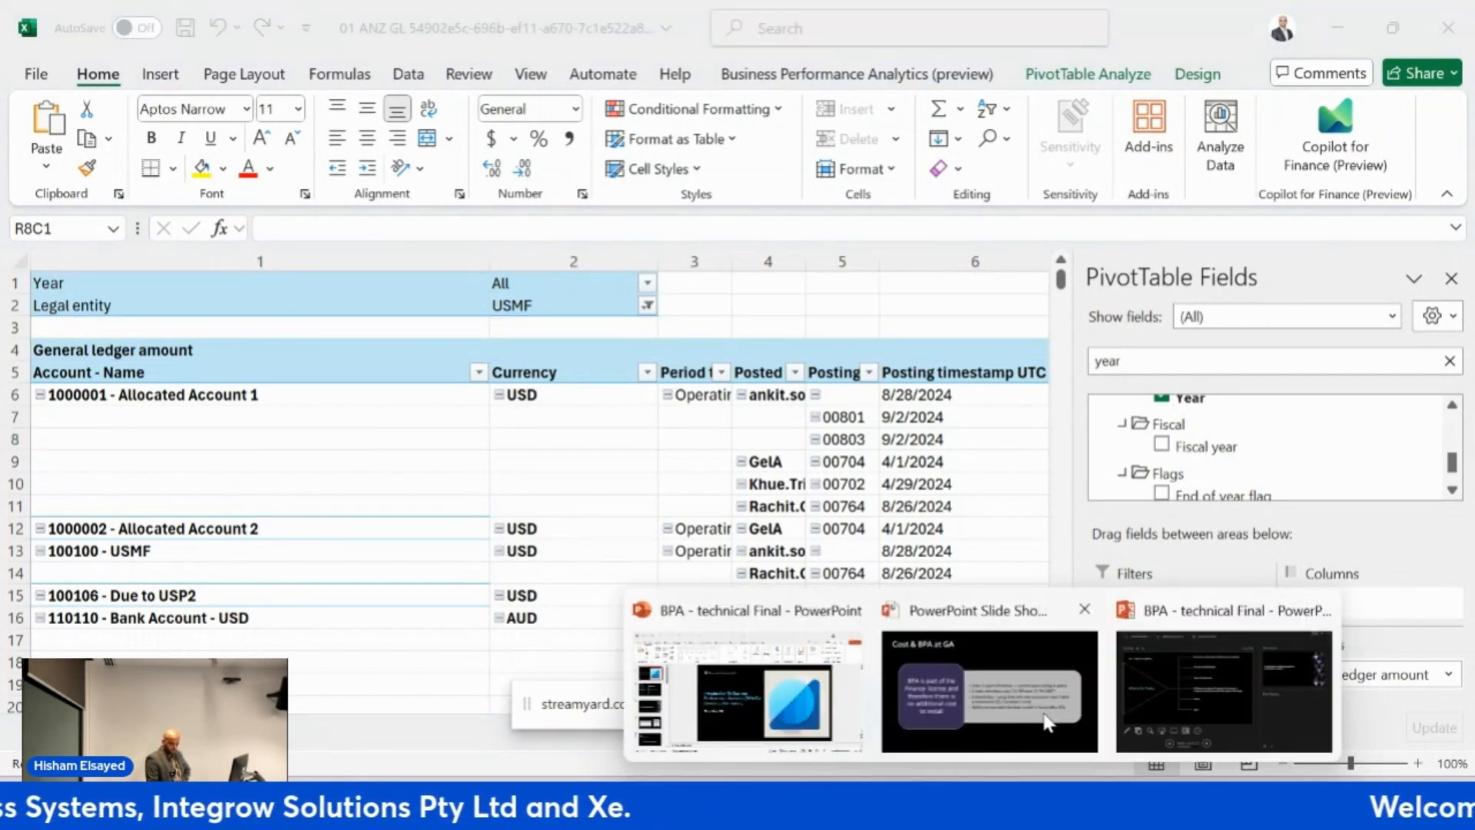
Switch to the running PowerPoint slide show and advance from the Cost & BPA at GA slide to the Questions slide.
click(1026, 707)
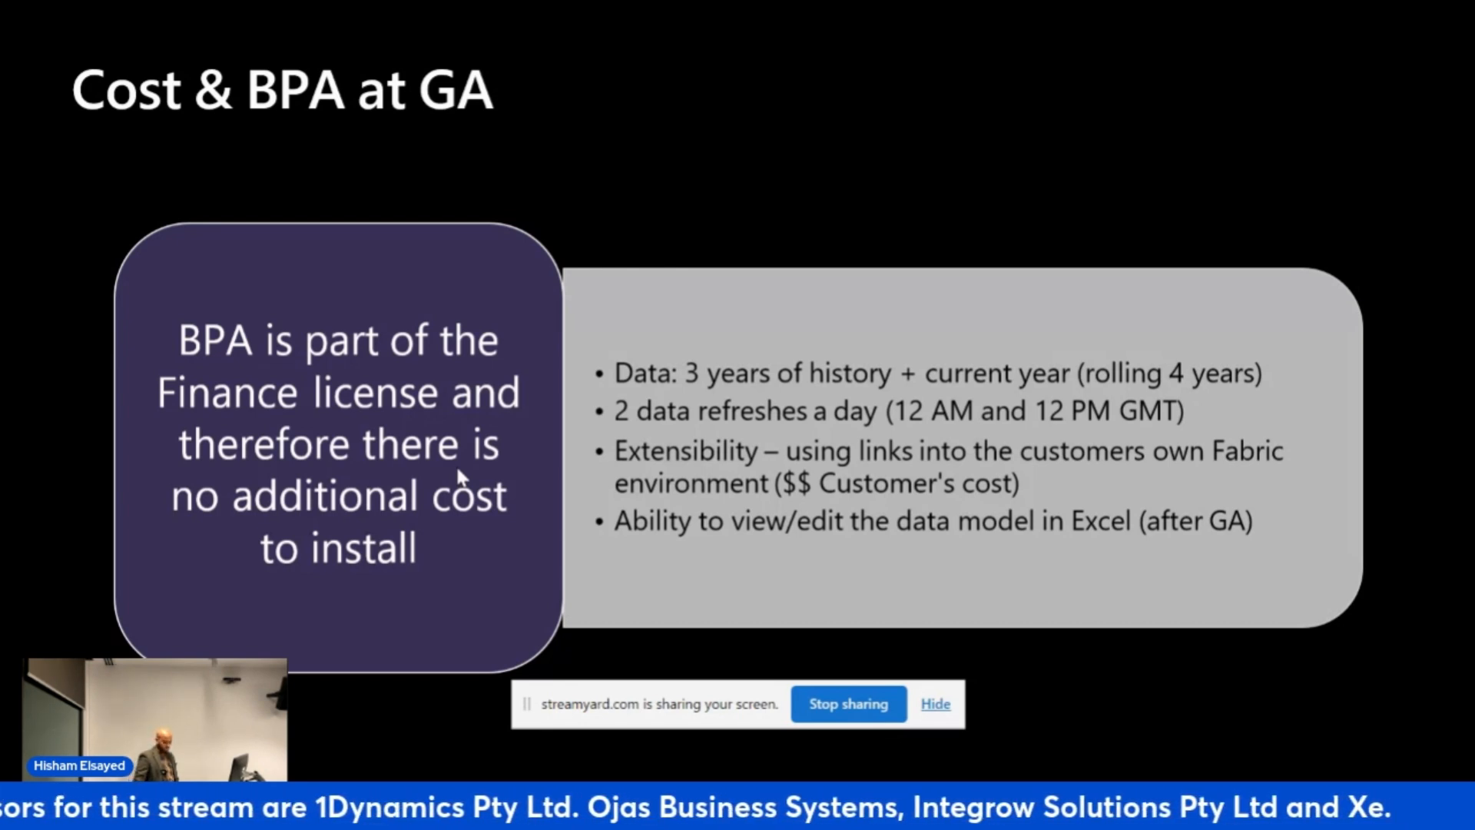
key(Right)
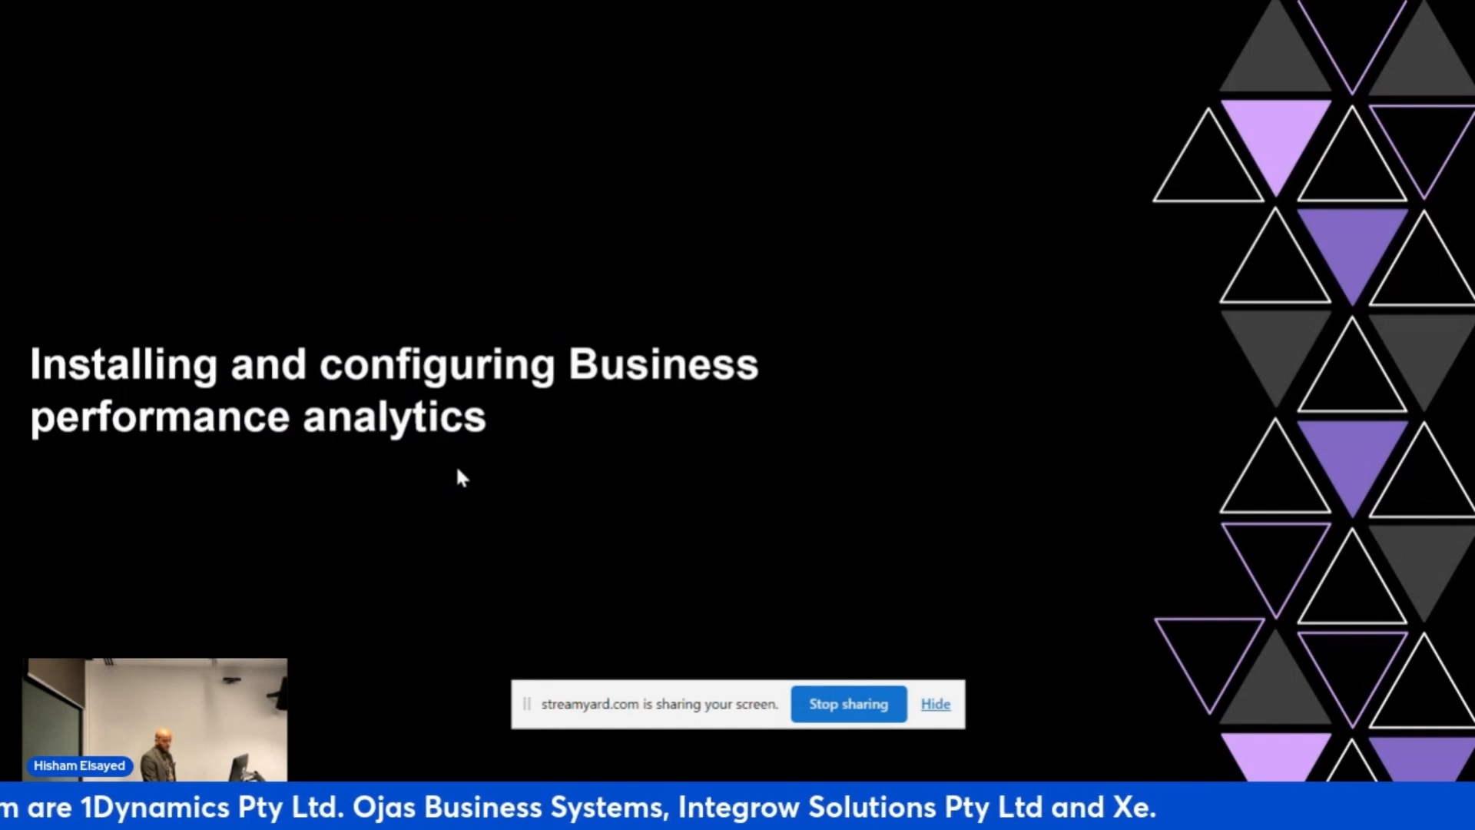
key(Right)
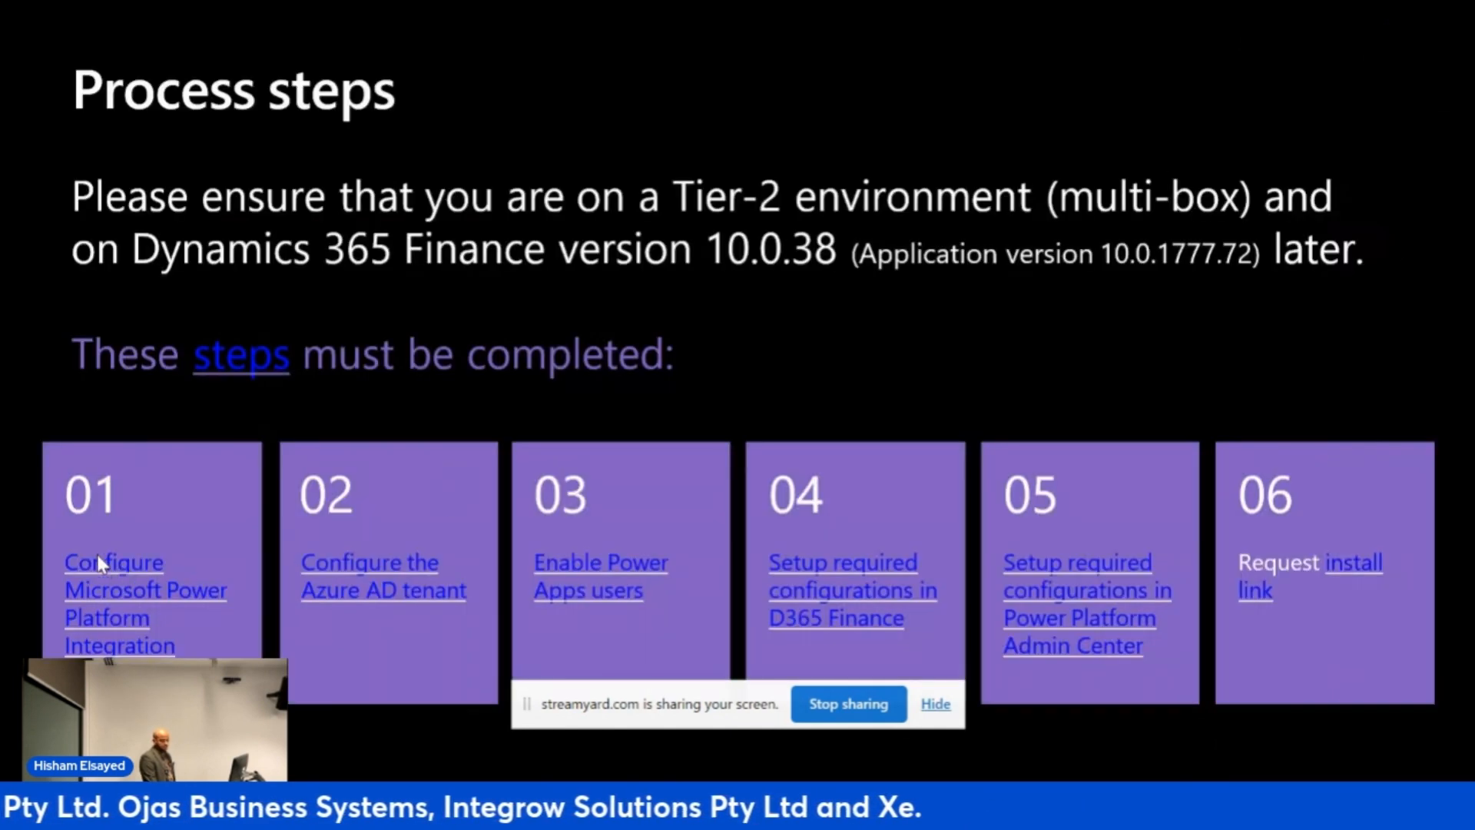
click(1358, 514)
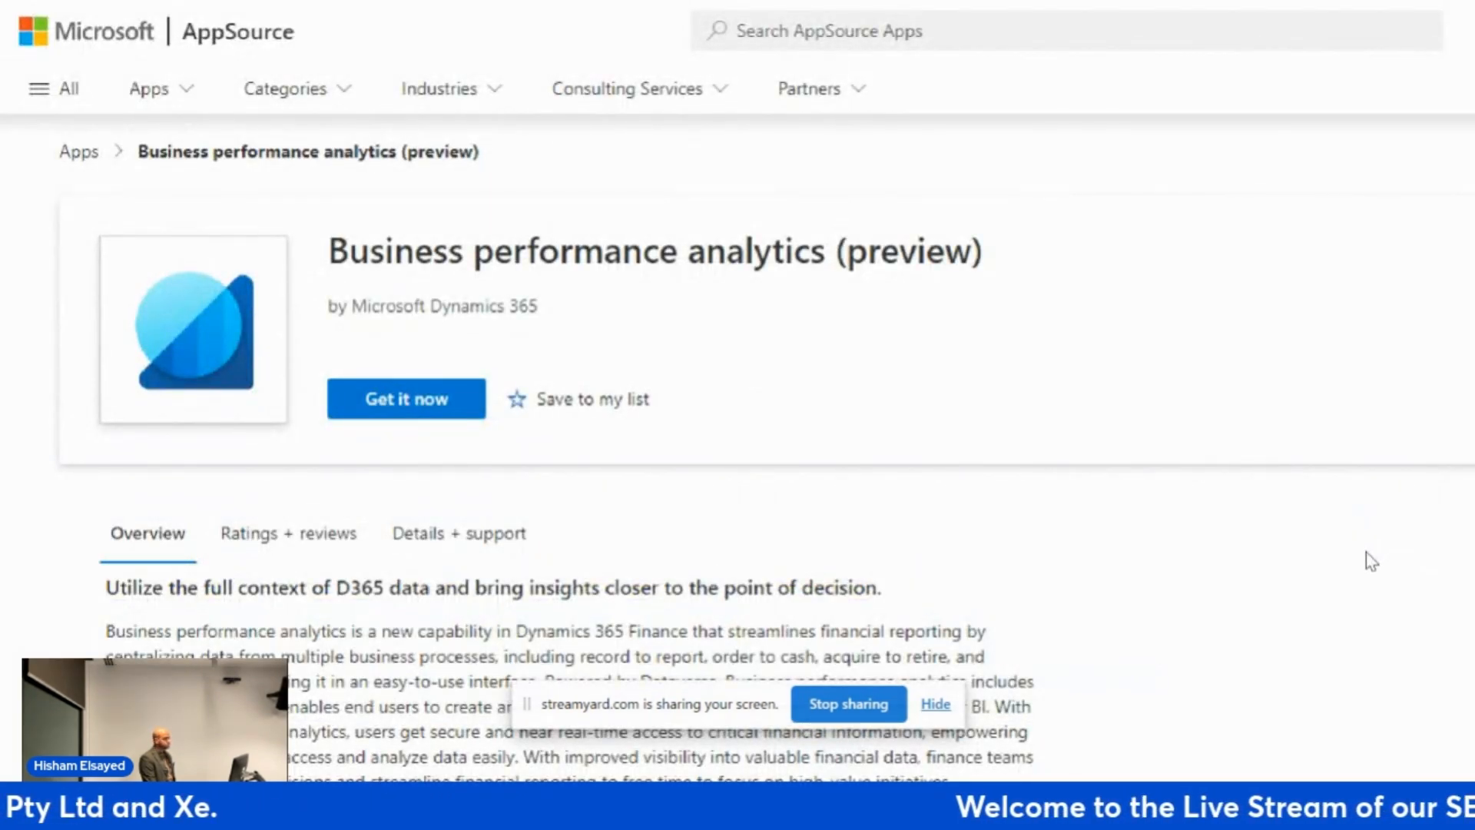
key(alt+Tab)
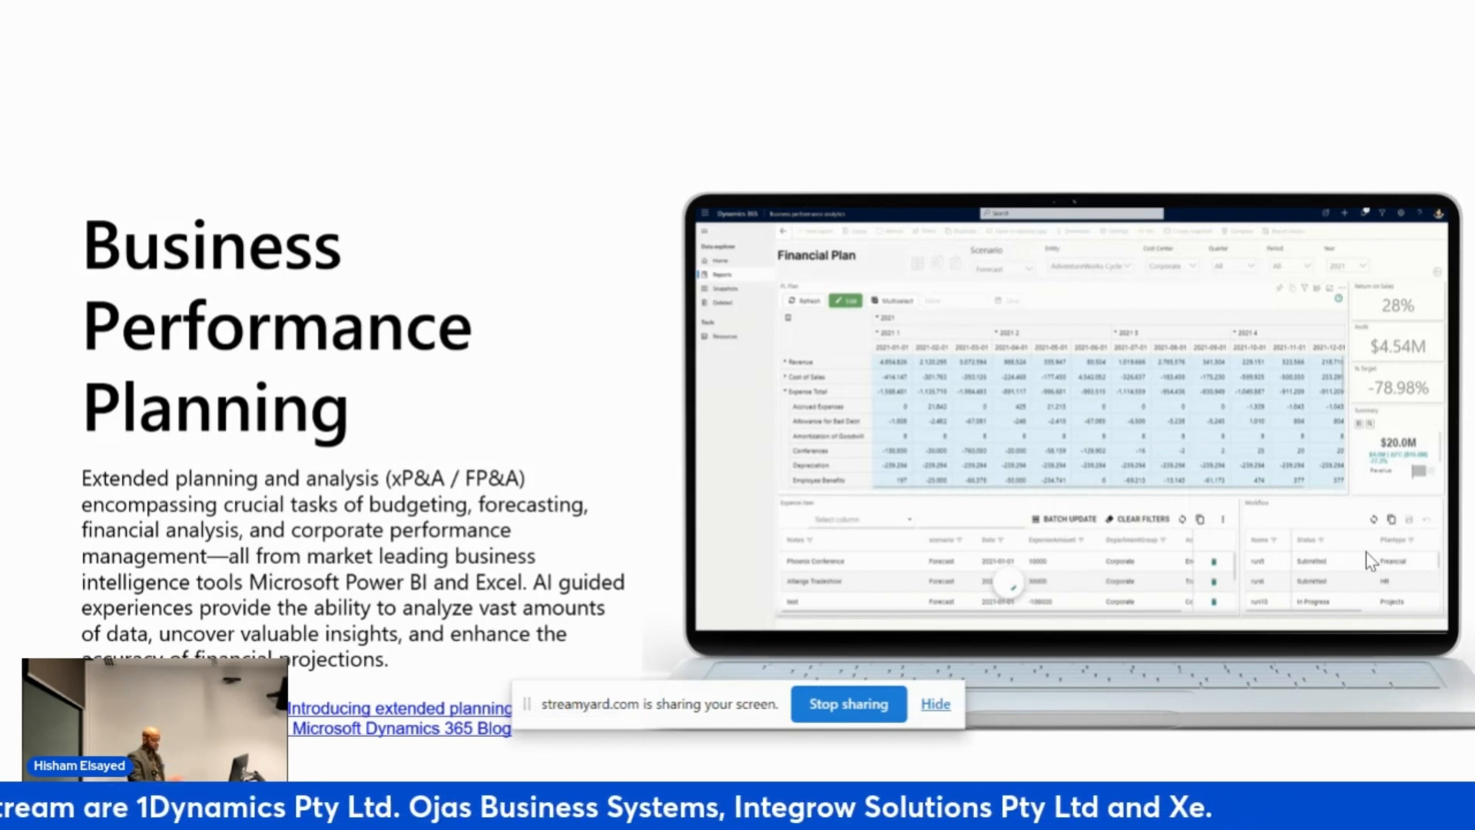
key(Right)
key(Right)
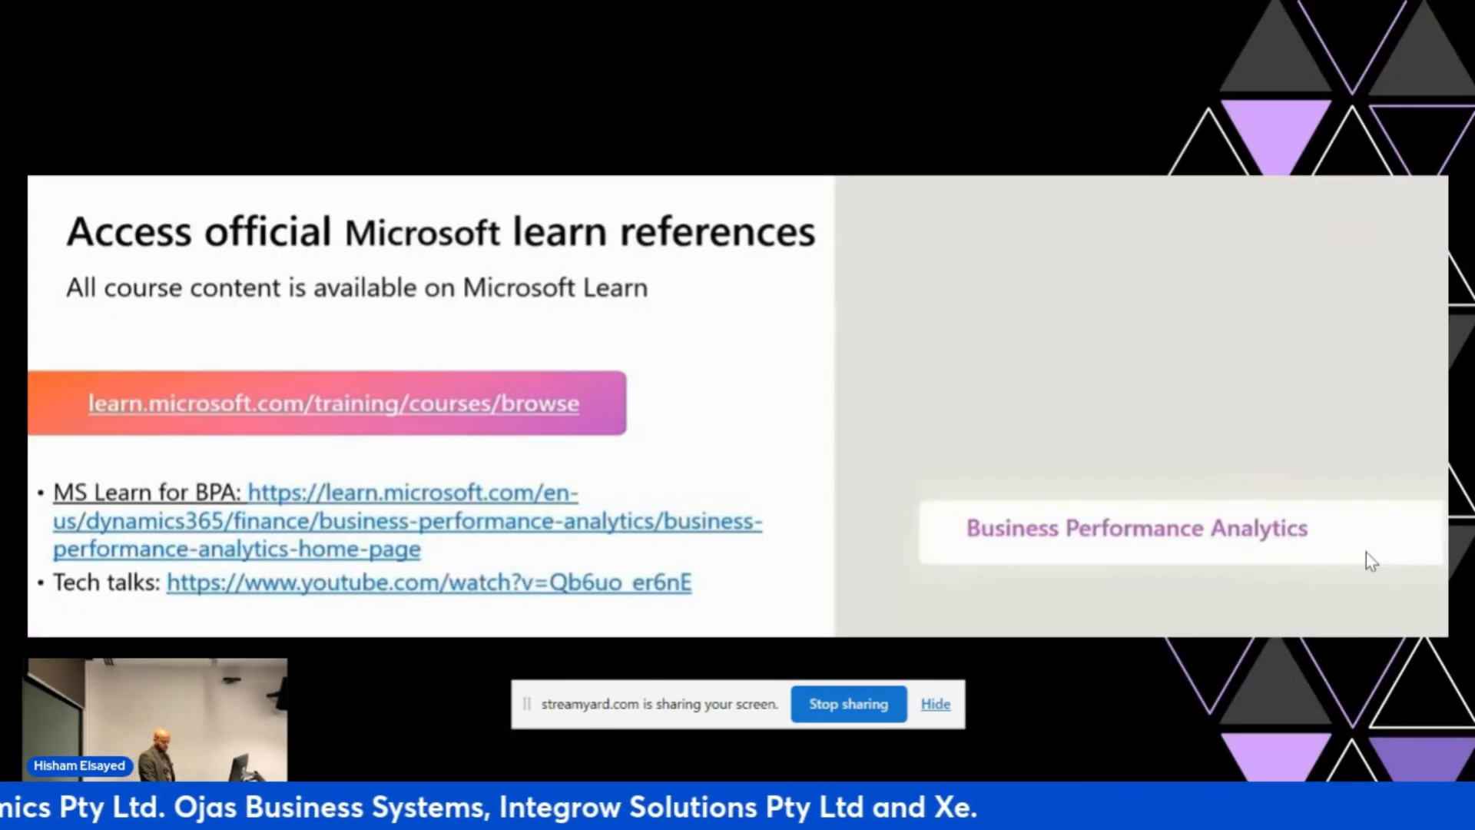
key(Right)
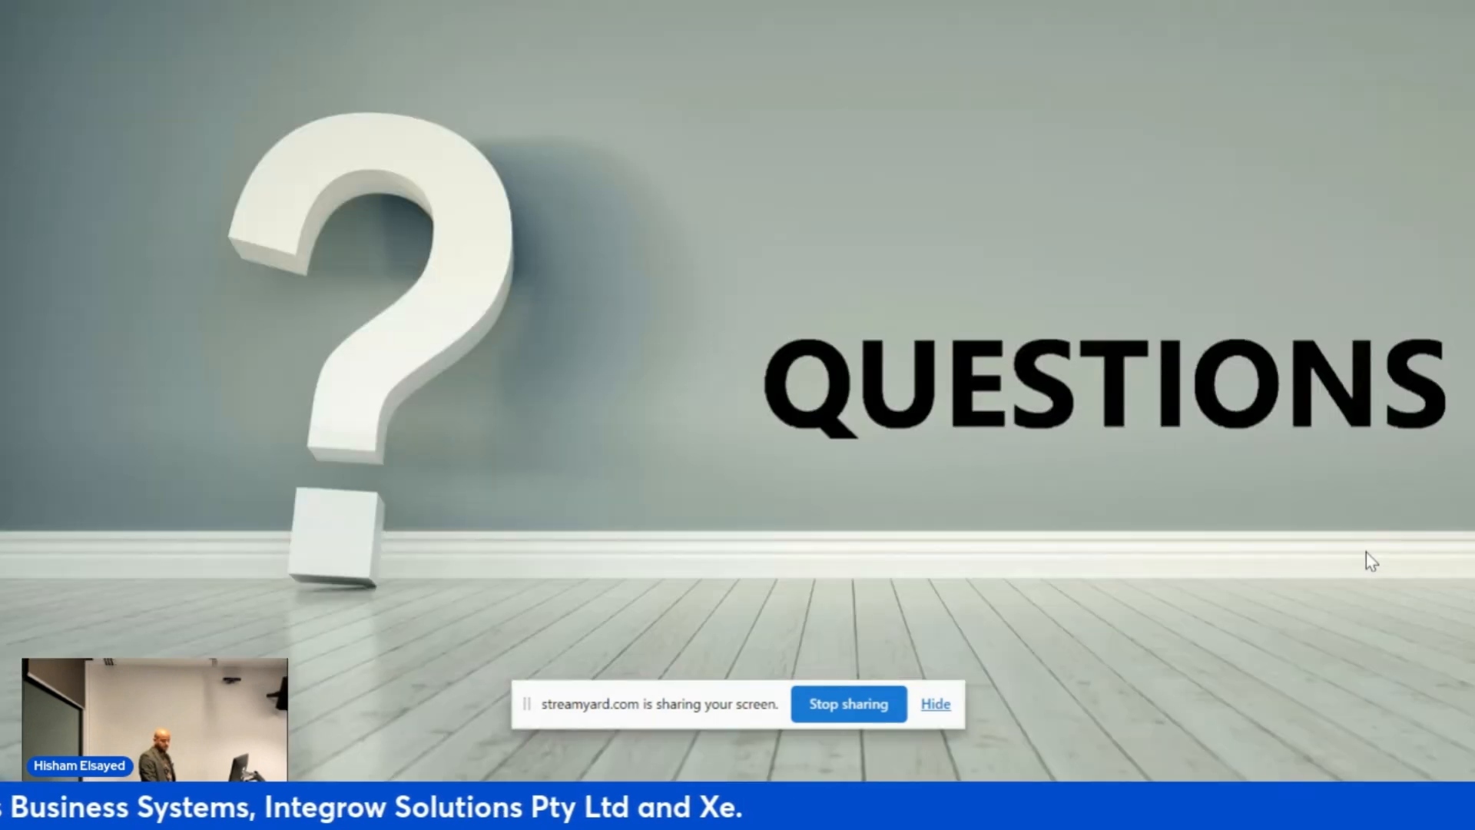